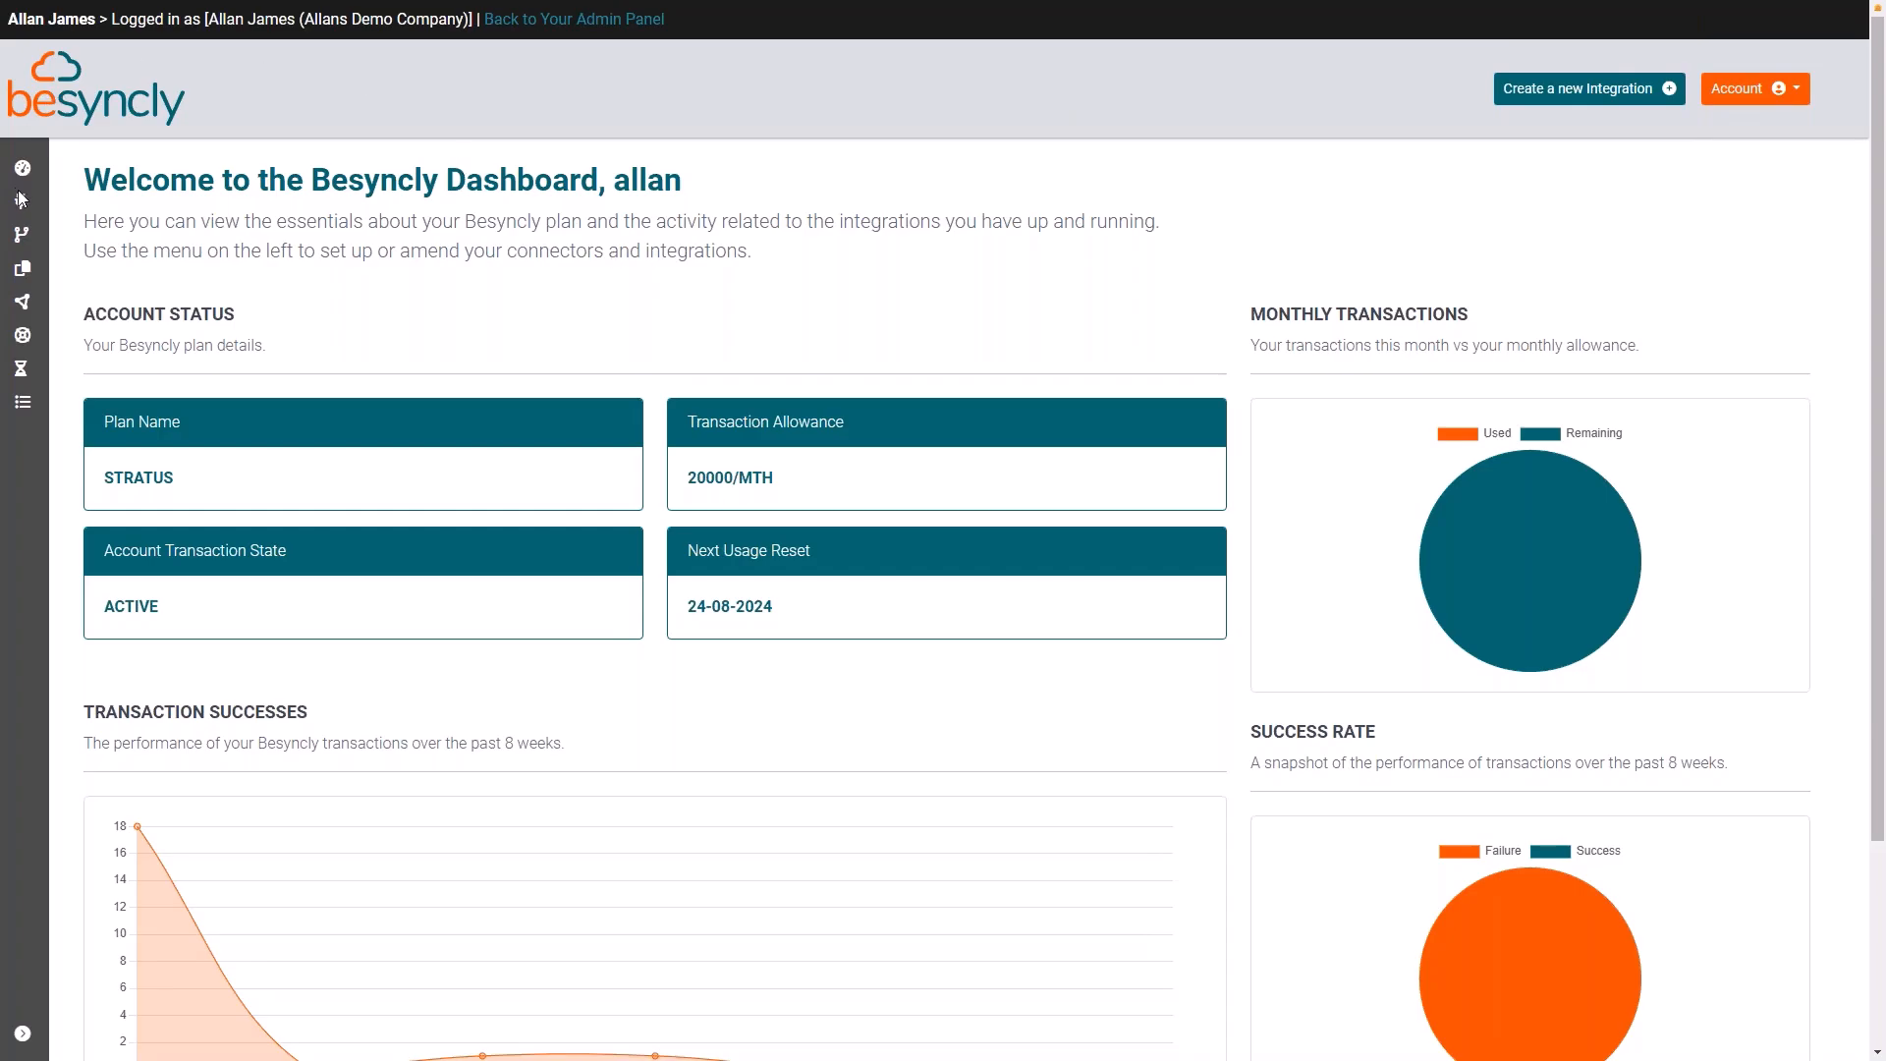
Step: Open the dashboard and inspect the remaining monthly transactions in the chart
mouse_move(25, 175)
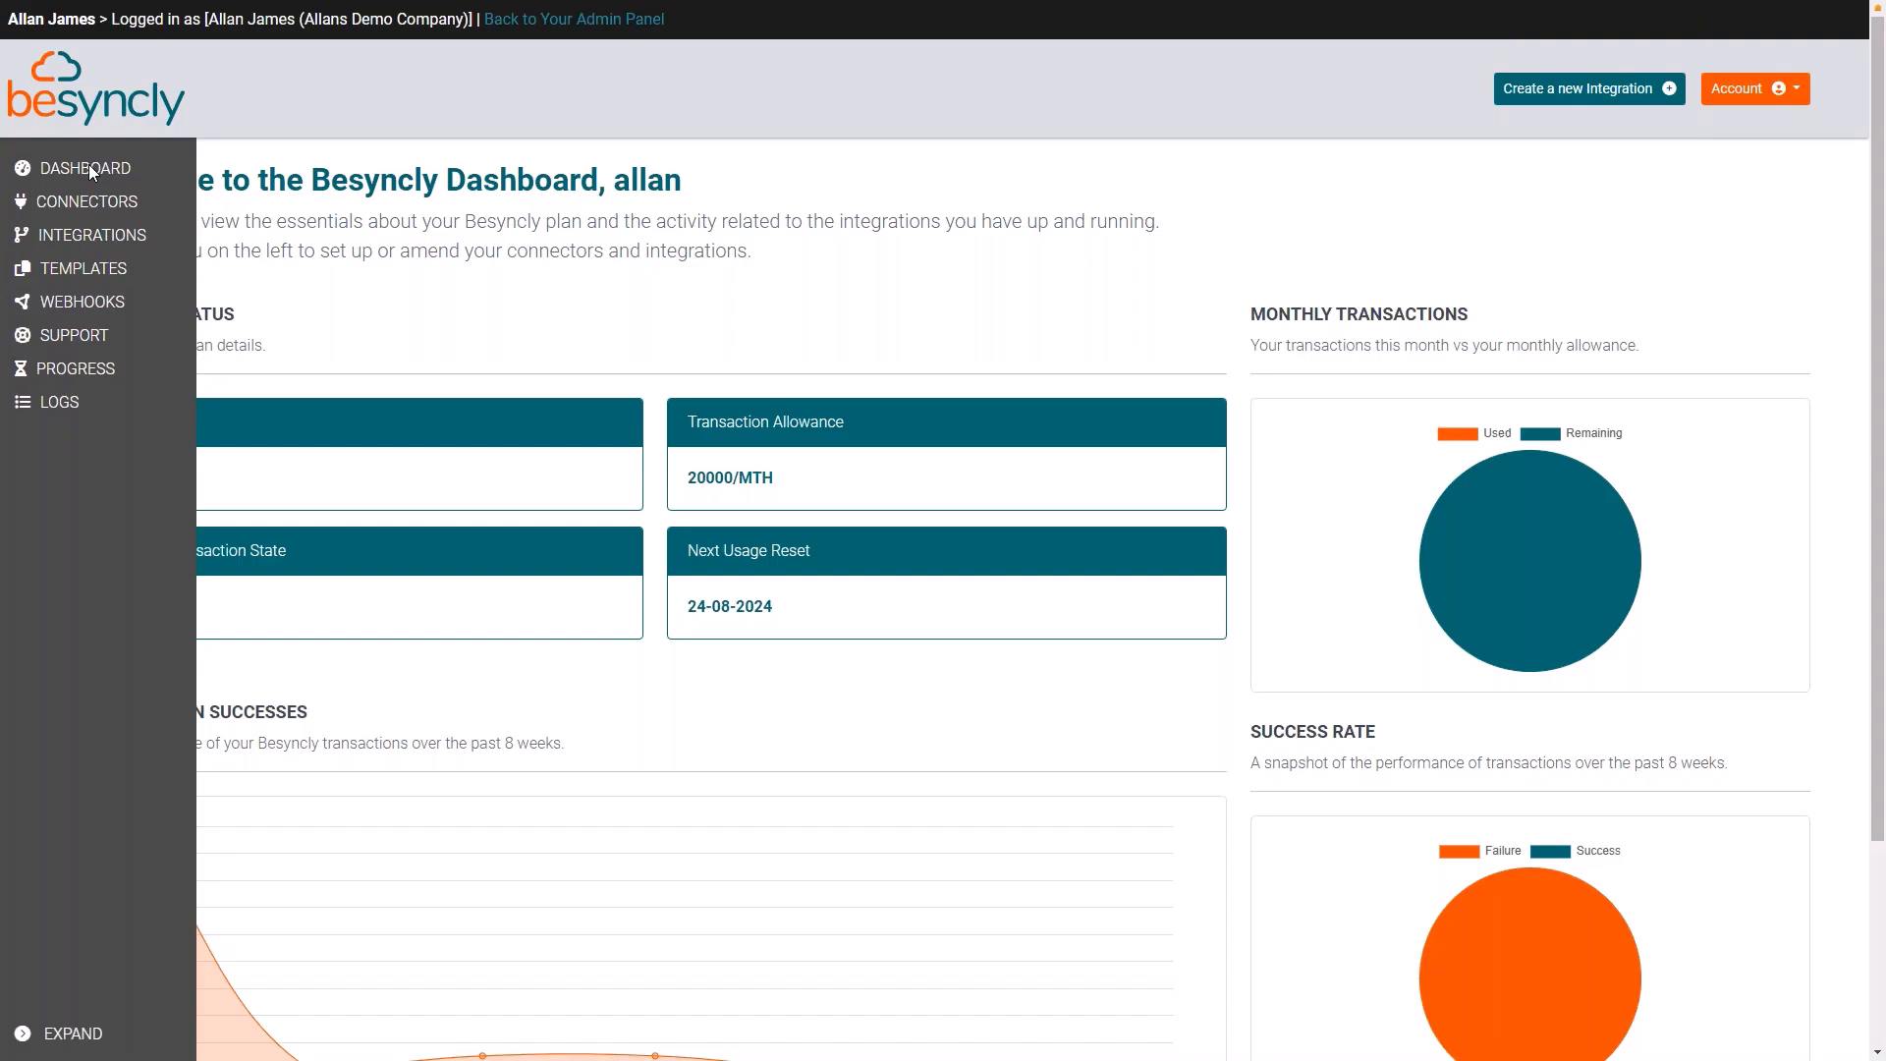
left_click(85, 169)
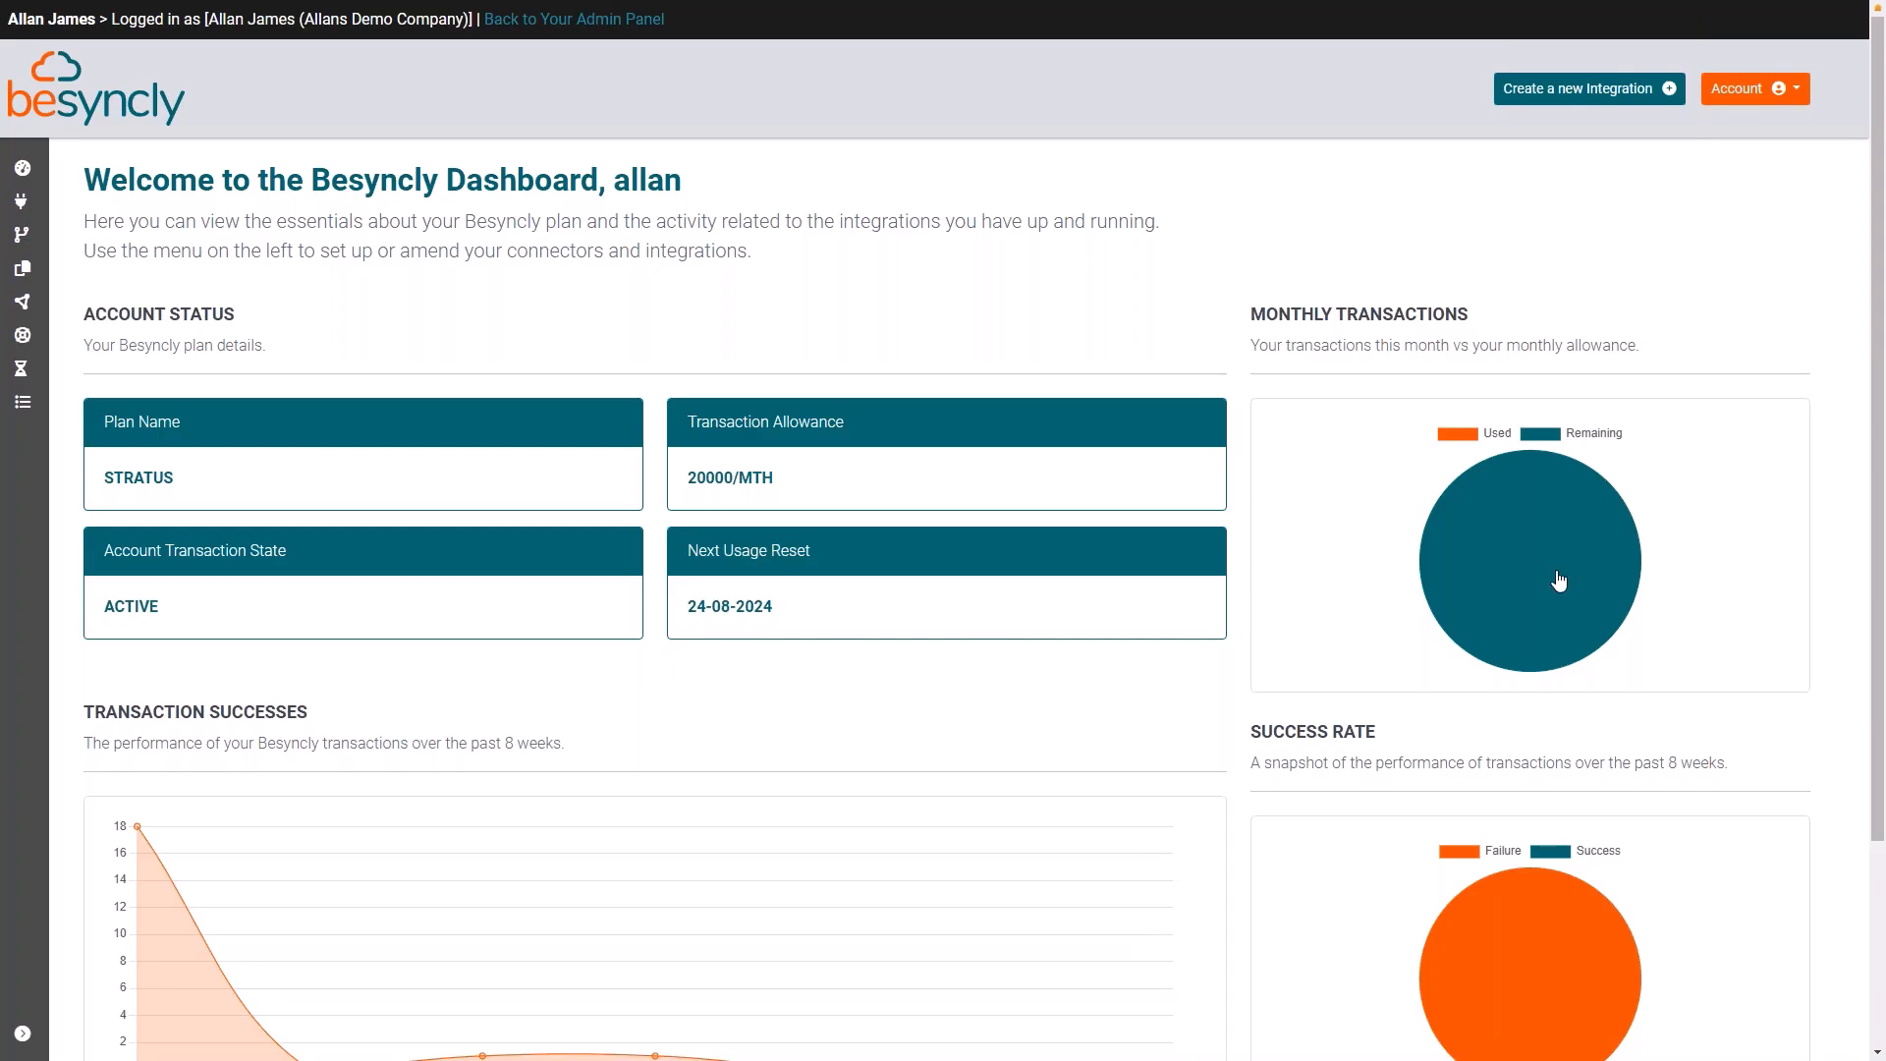
mouse_move(1546, 573)
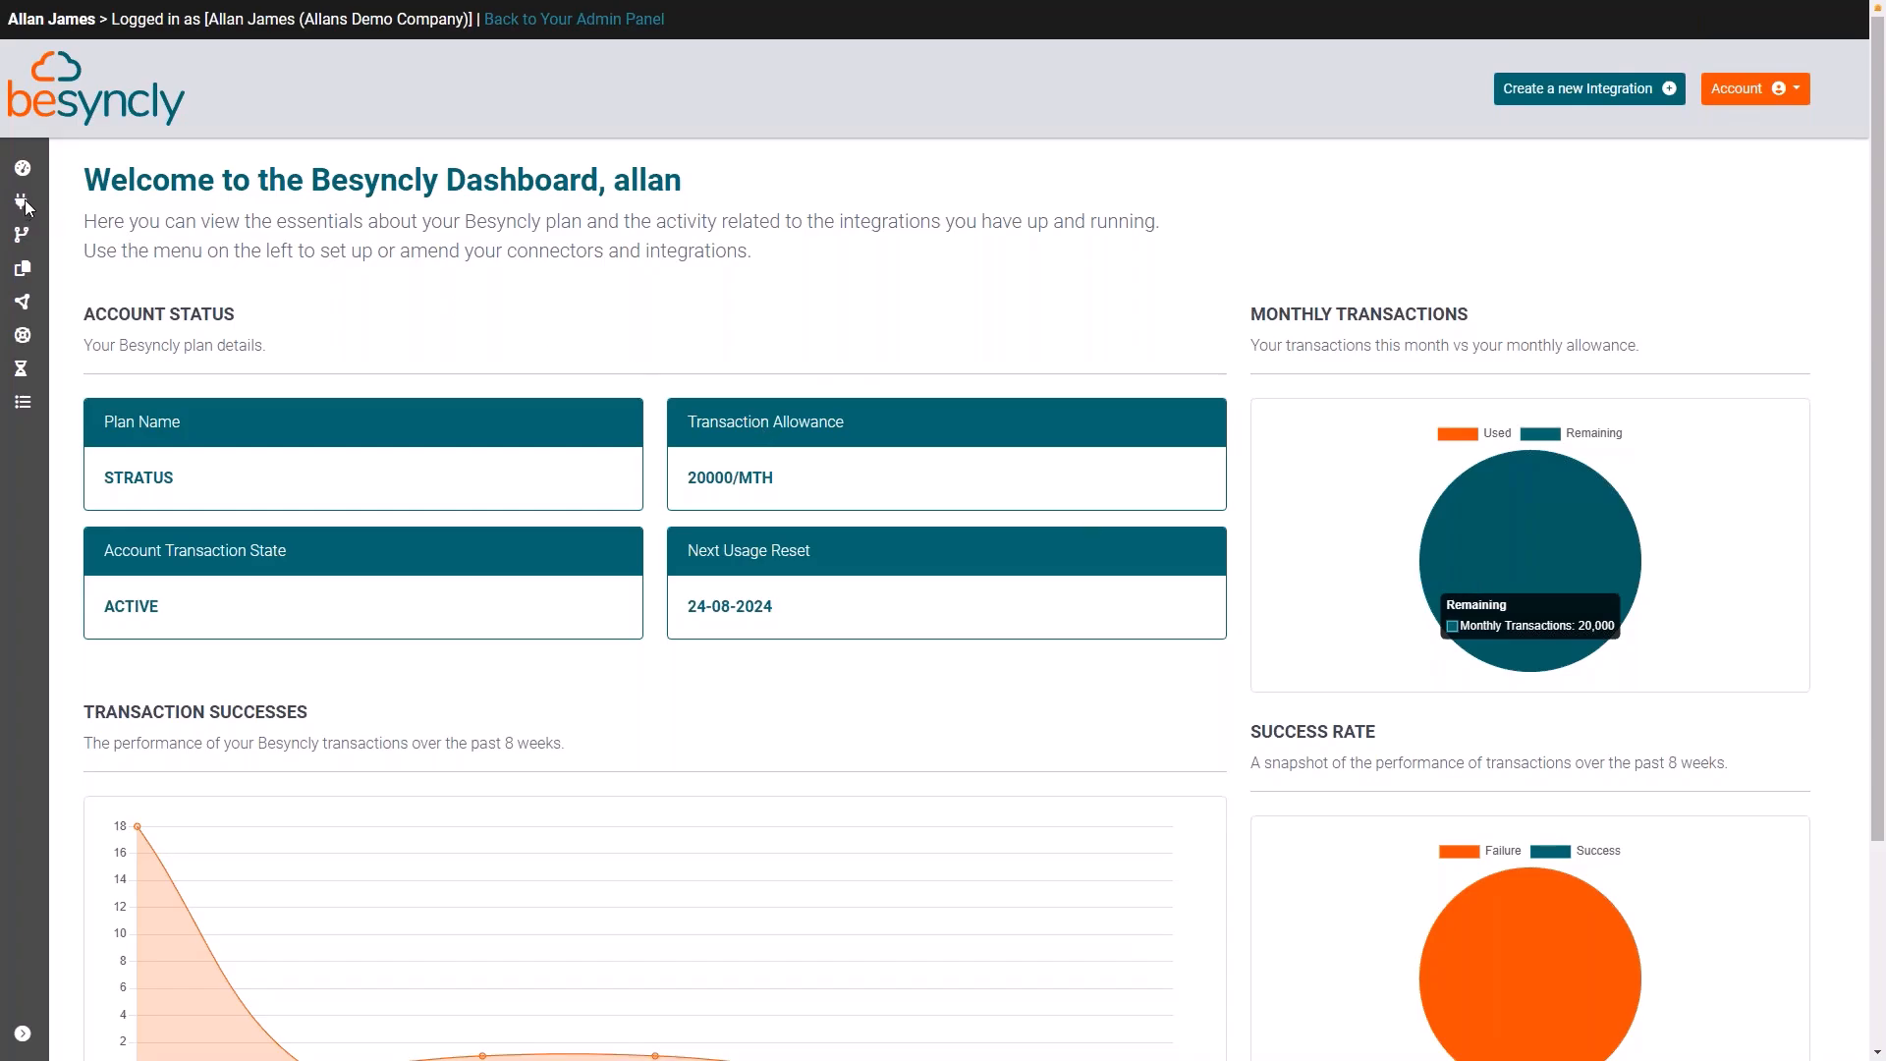
Step: Go to the Connectors page and start a new WooCommerce connector from the available connectors
mouse_move(28, 203)
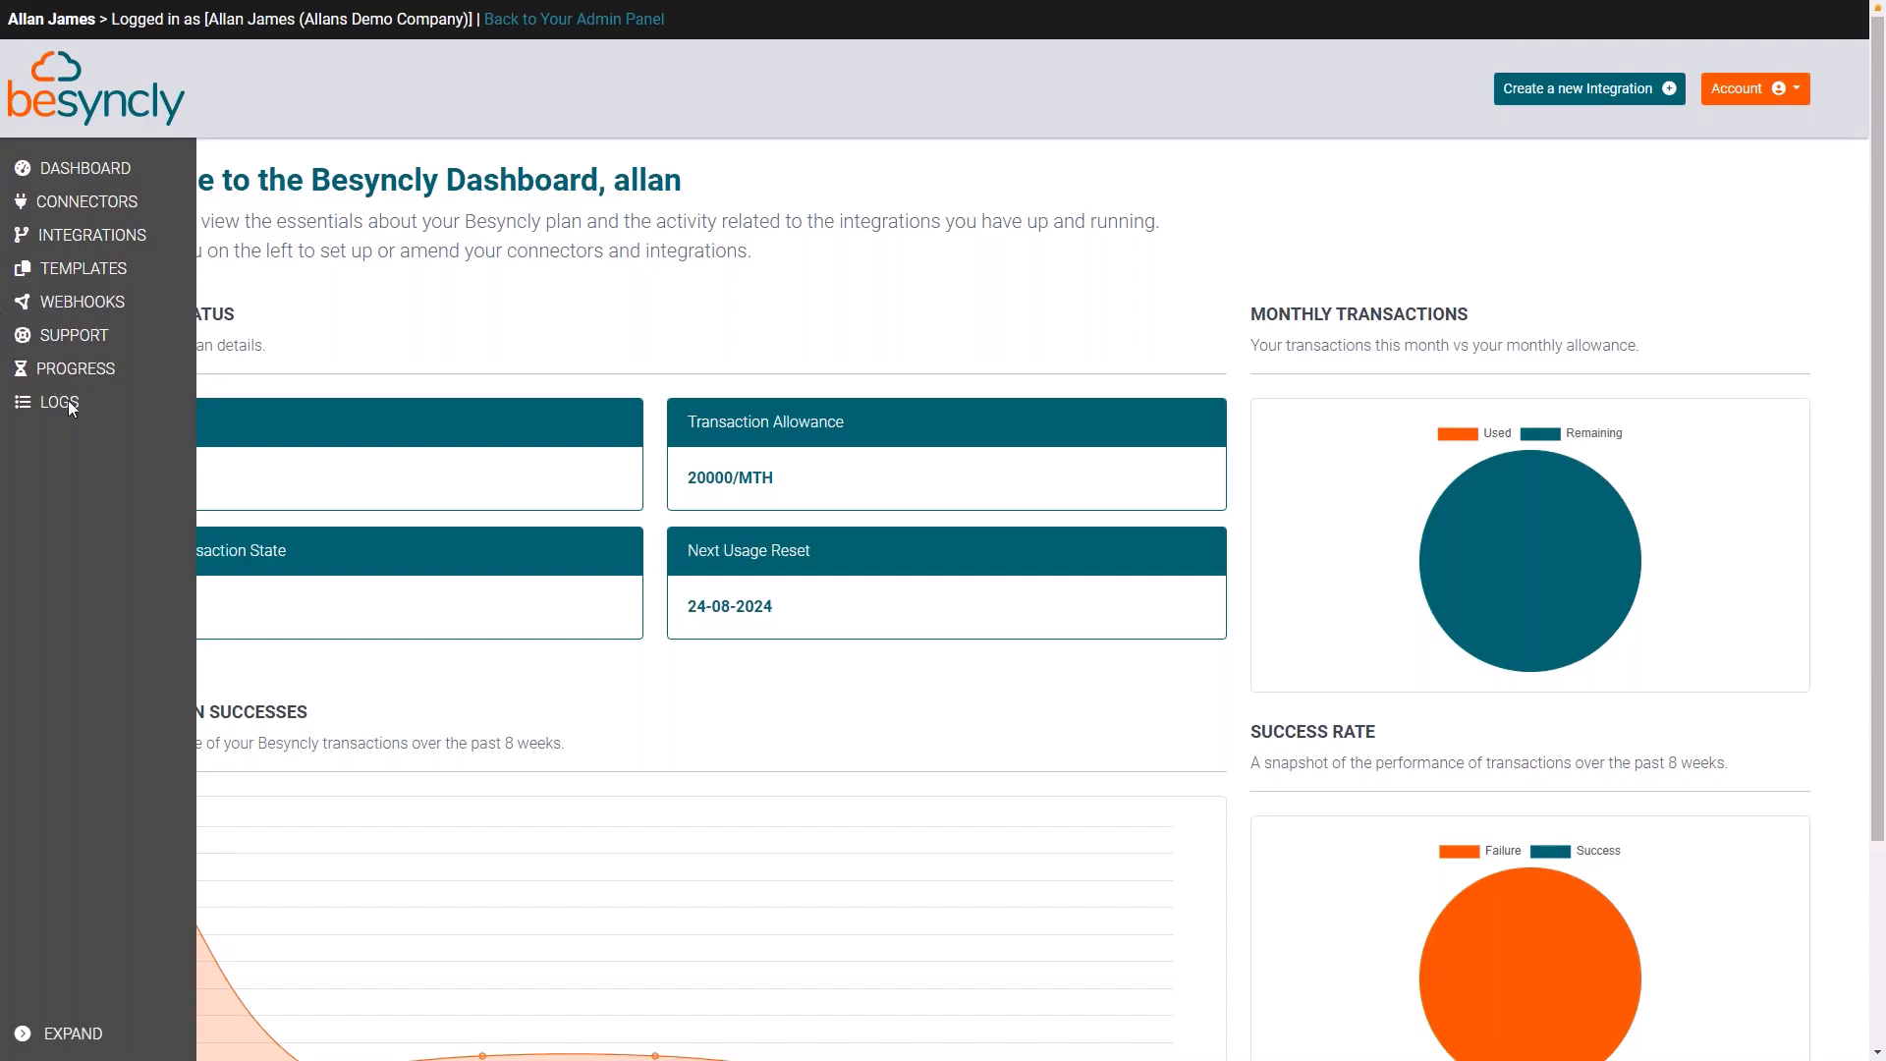
left_click(96, 202)
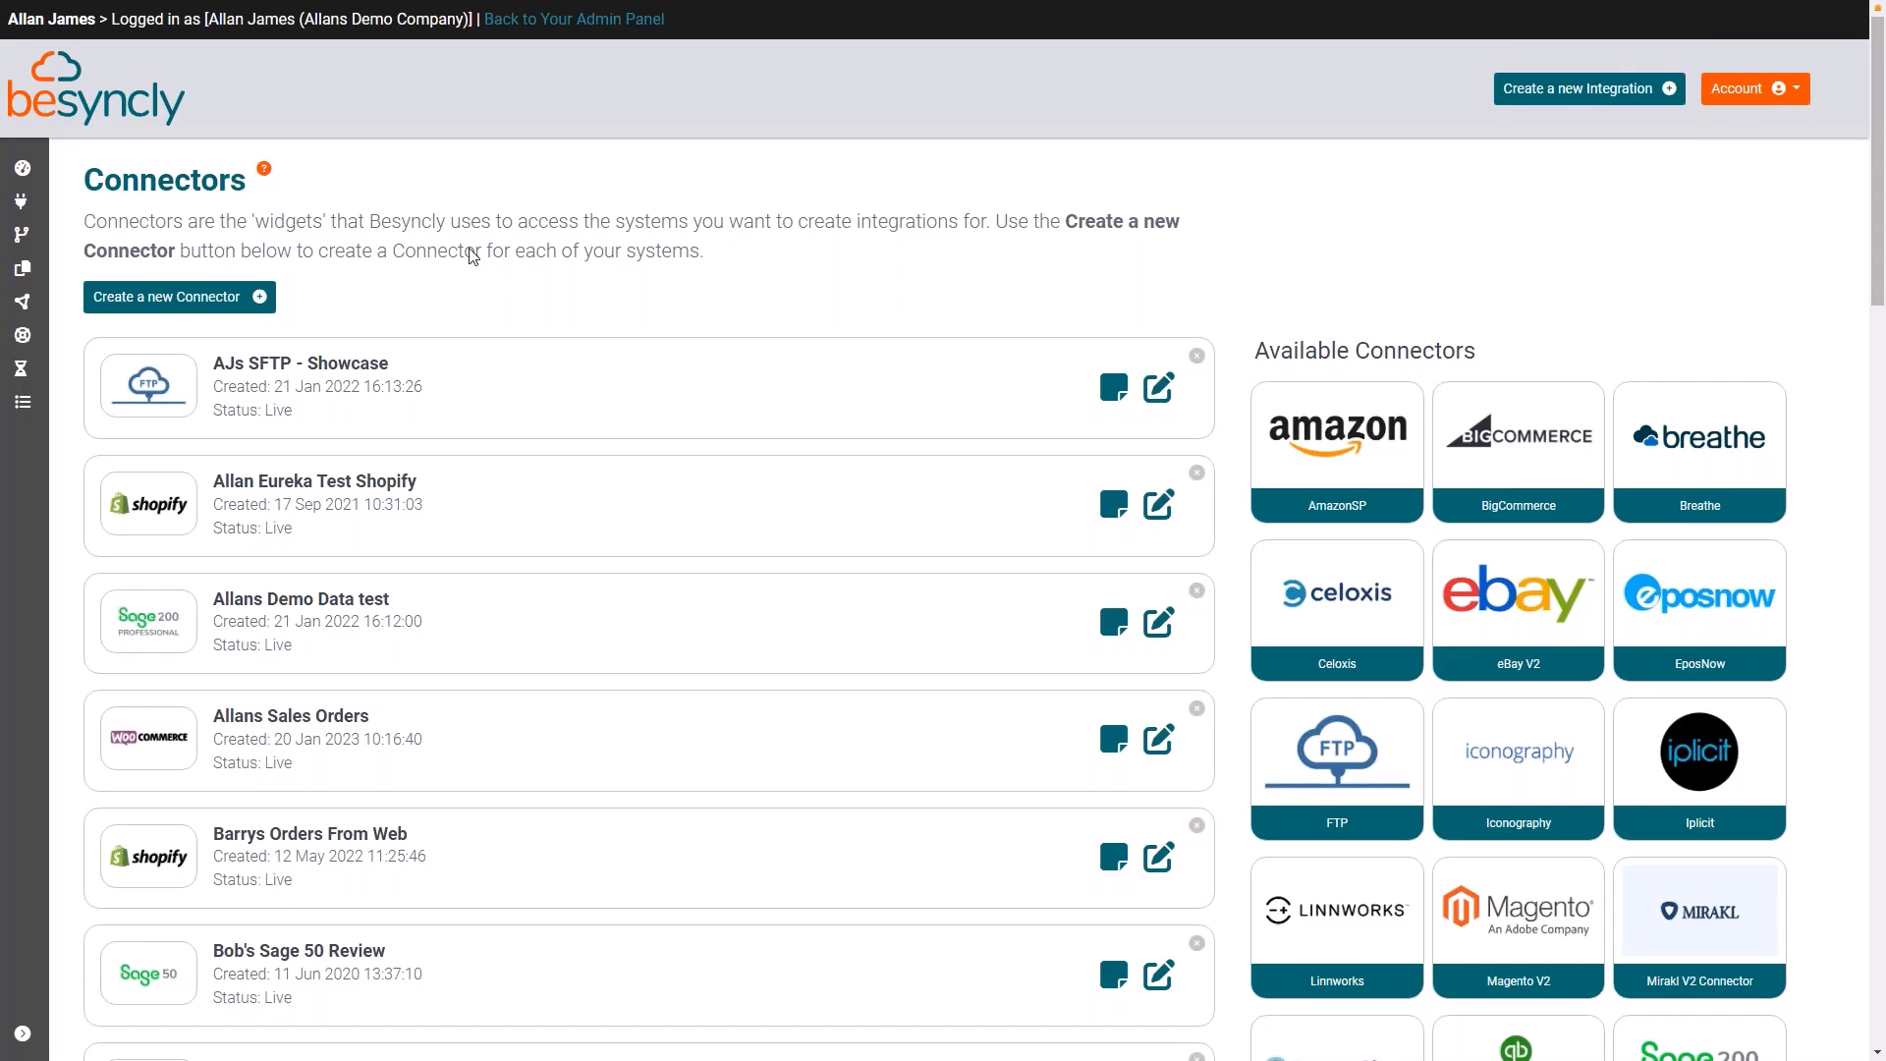
scroll(1538, 393, "down", 2)
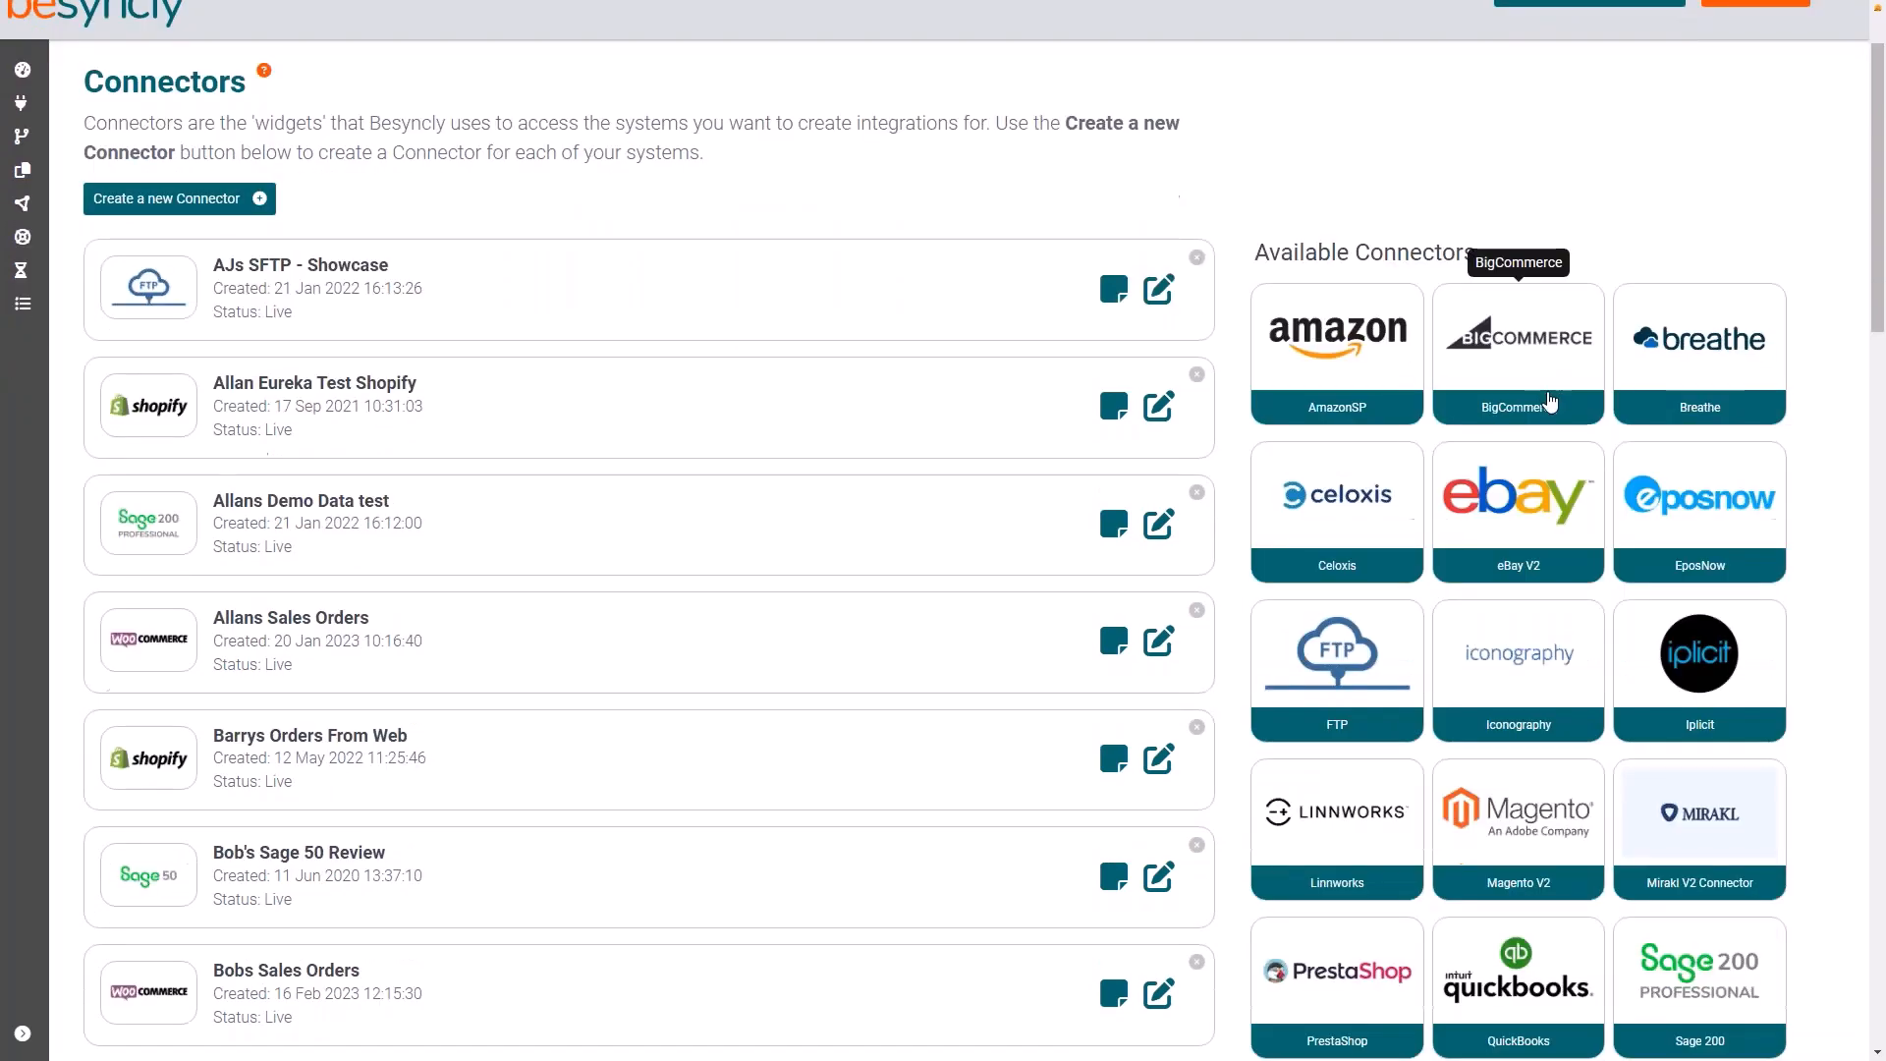
scroll(1552, 420, "down", 1)
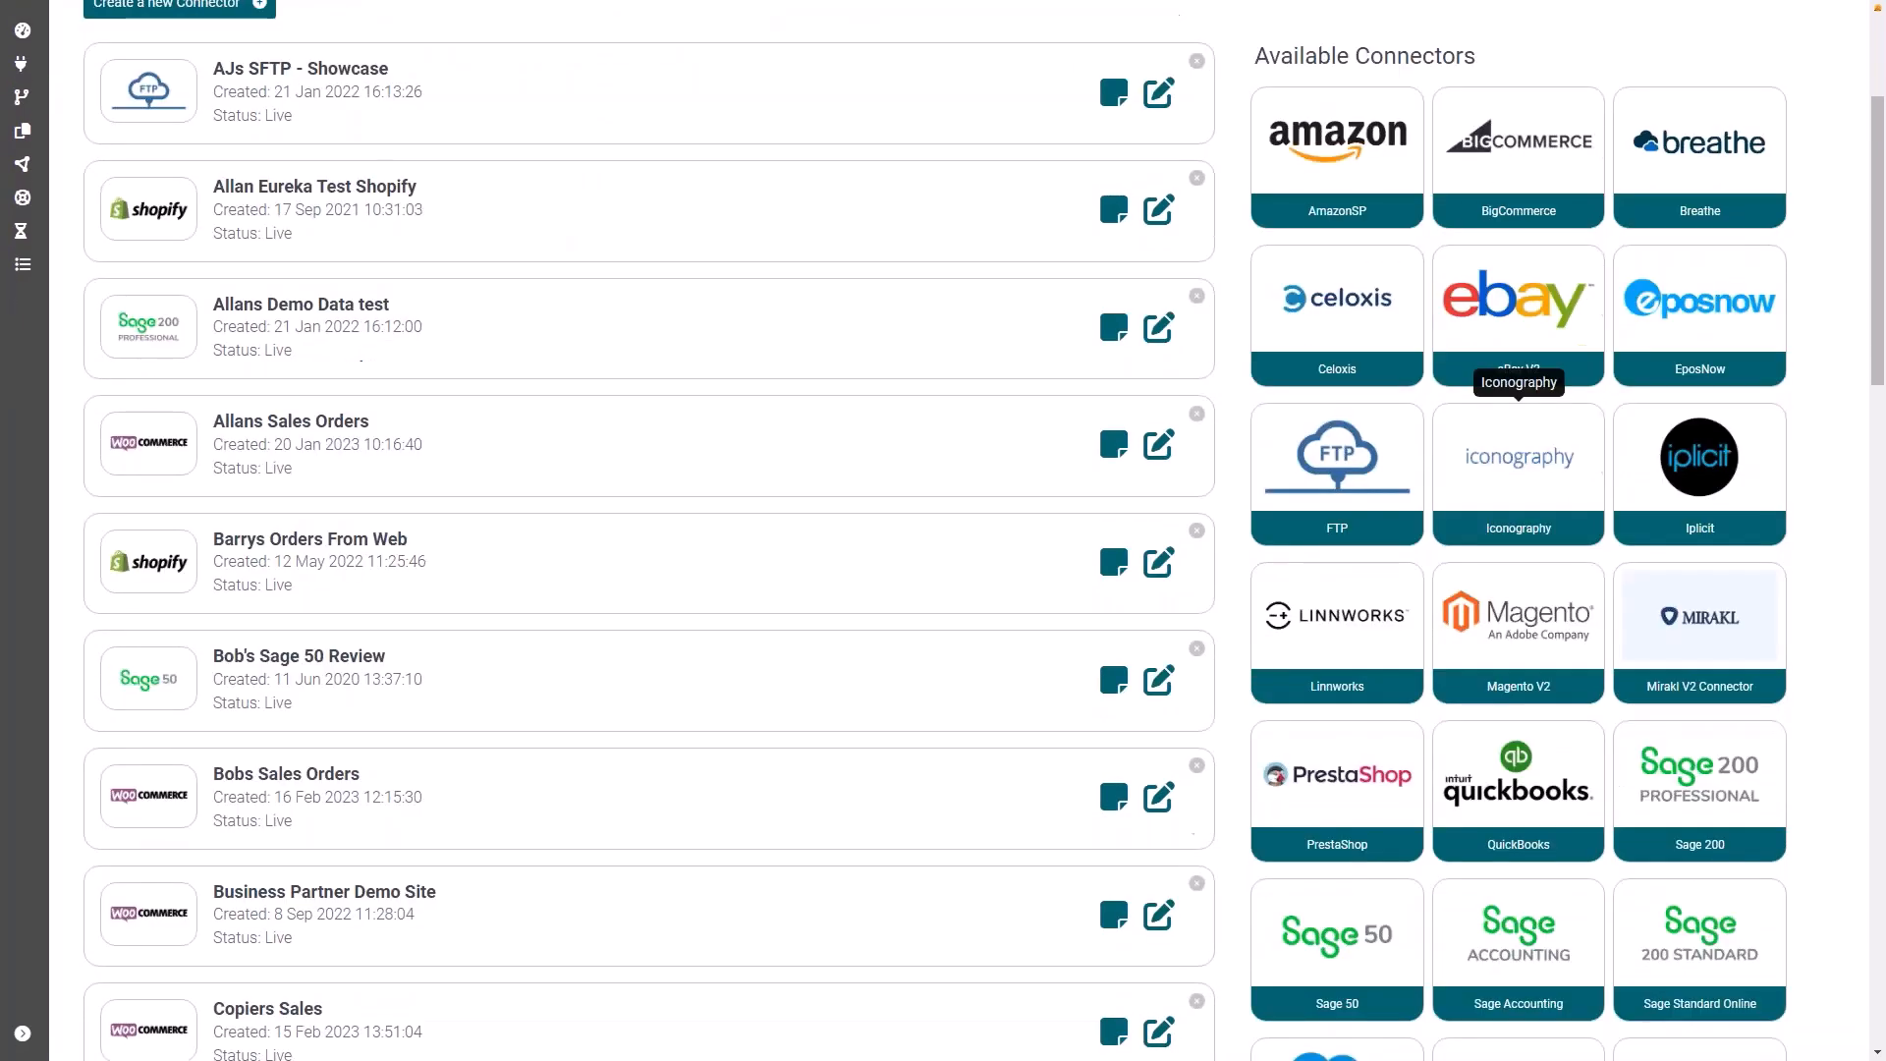
scroll(1533, 423, "down", 2)
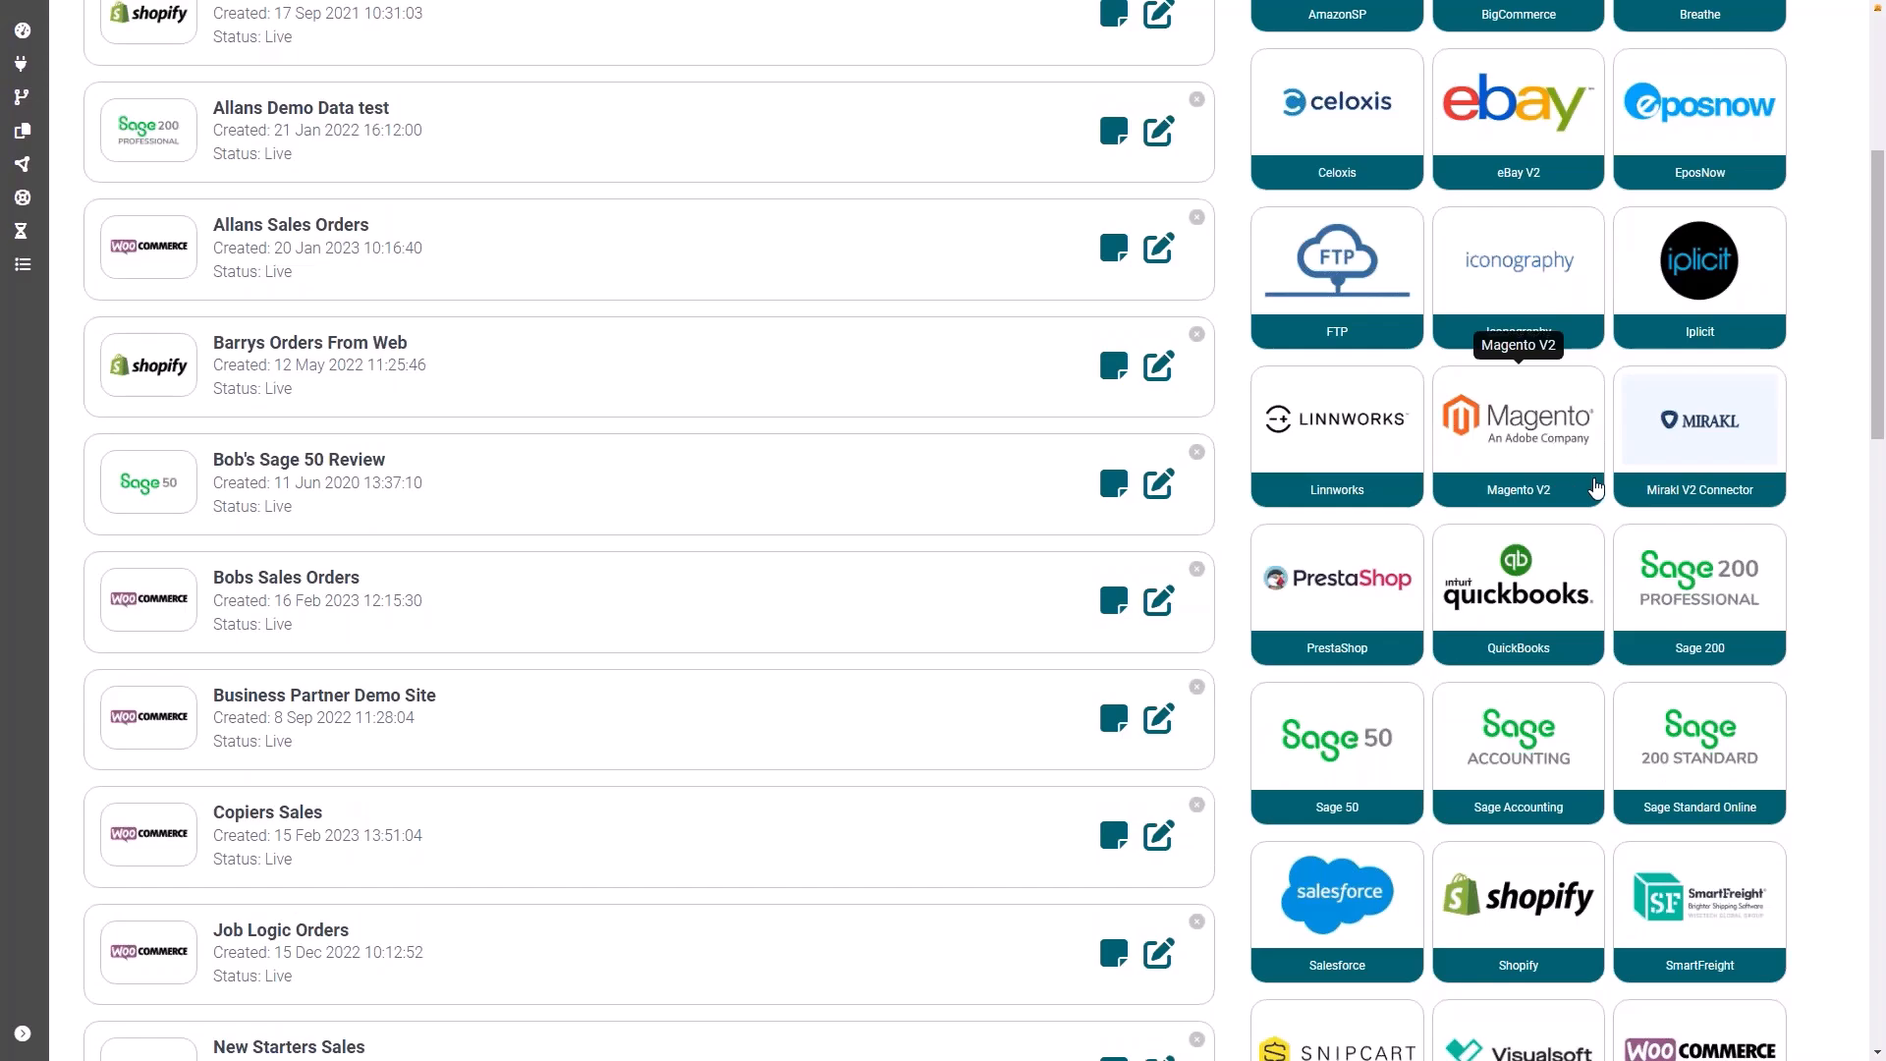
scroll(1596, 488, "down", 1)
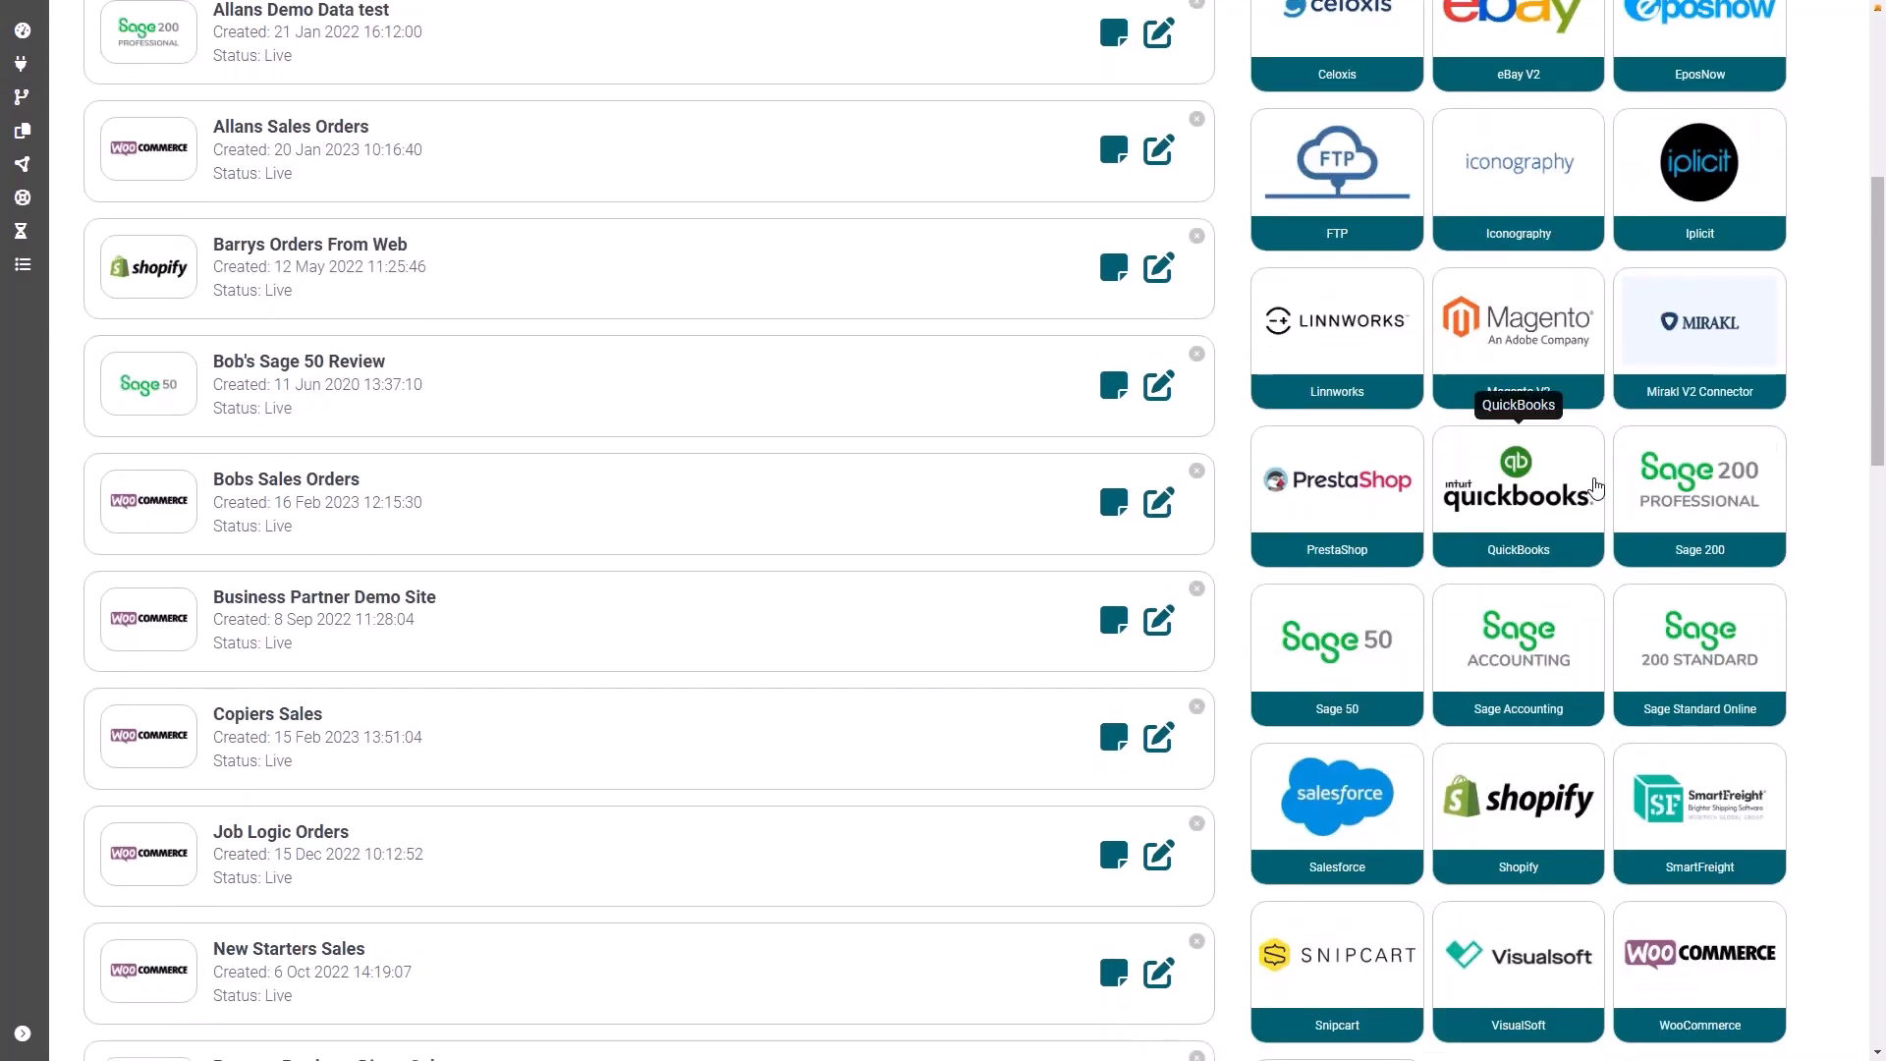
scroll(1596, 488, "down", 1)
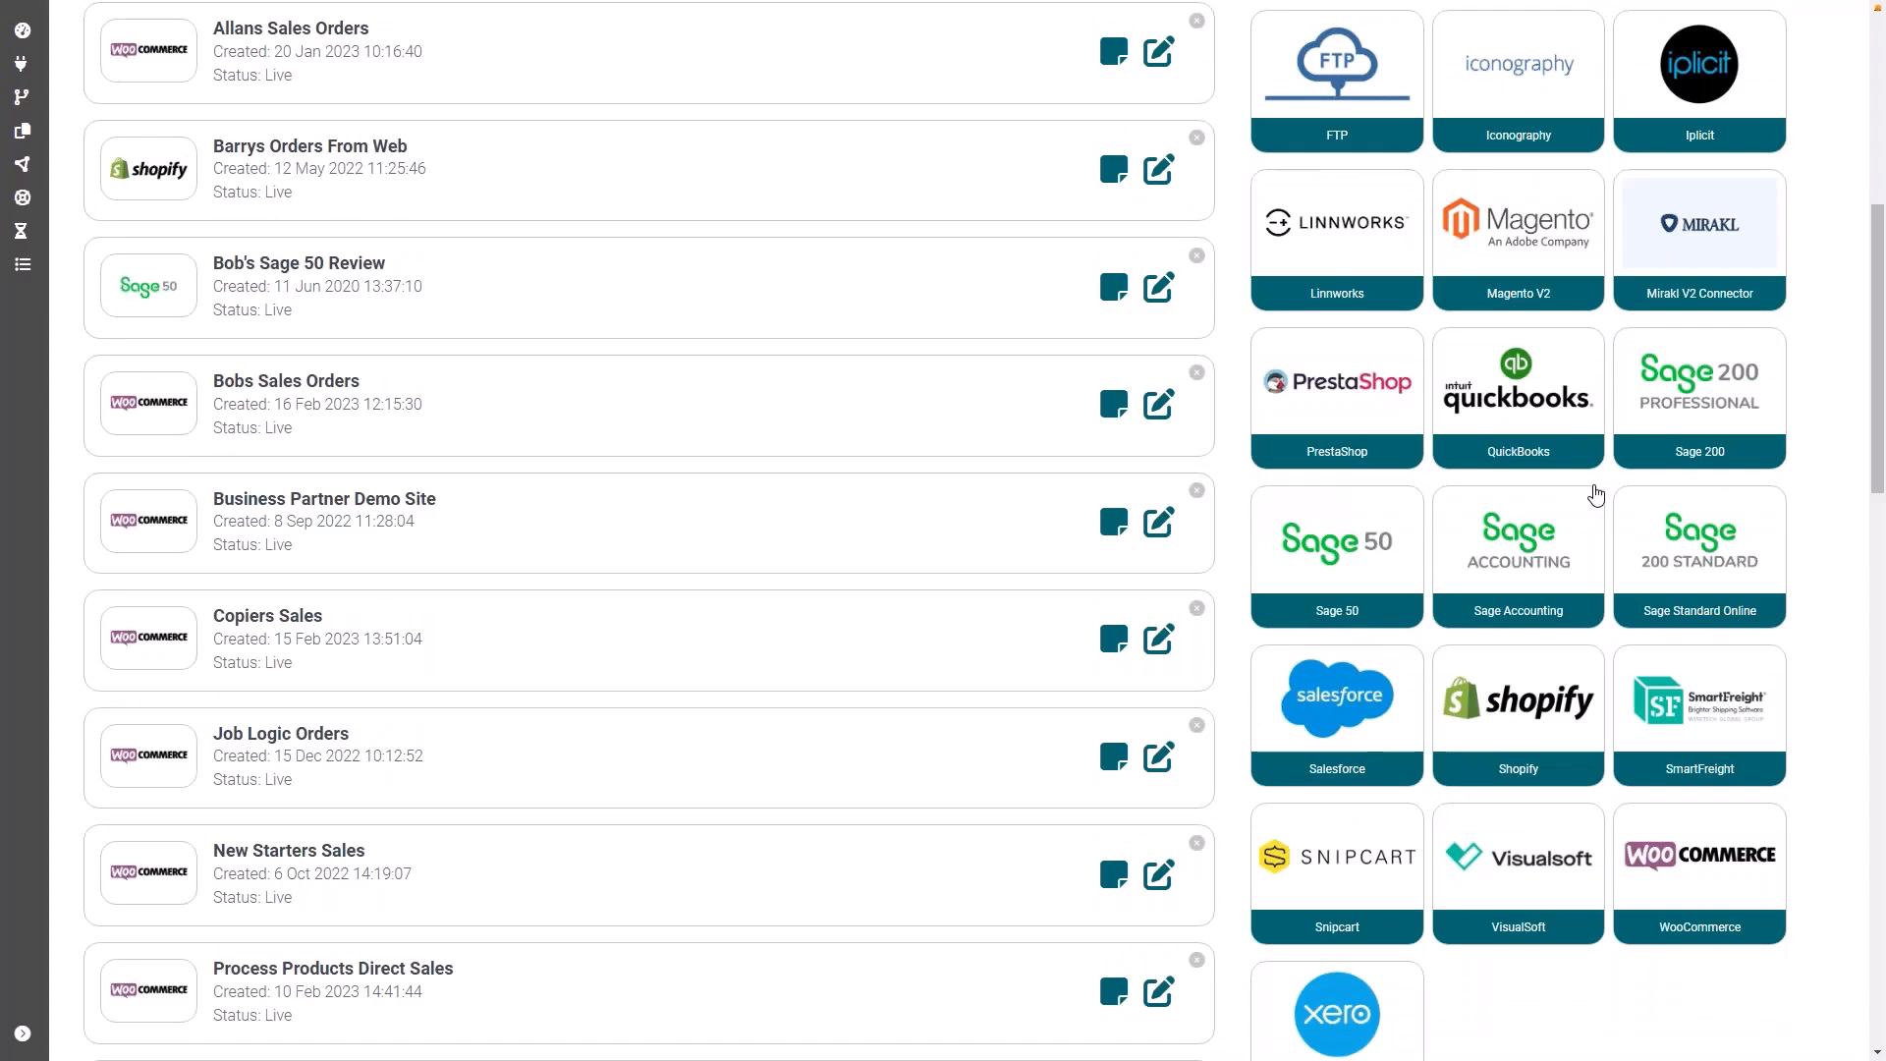
scroll(1595, 495, "up", 3)
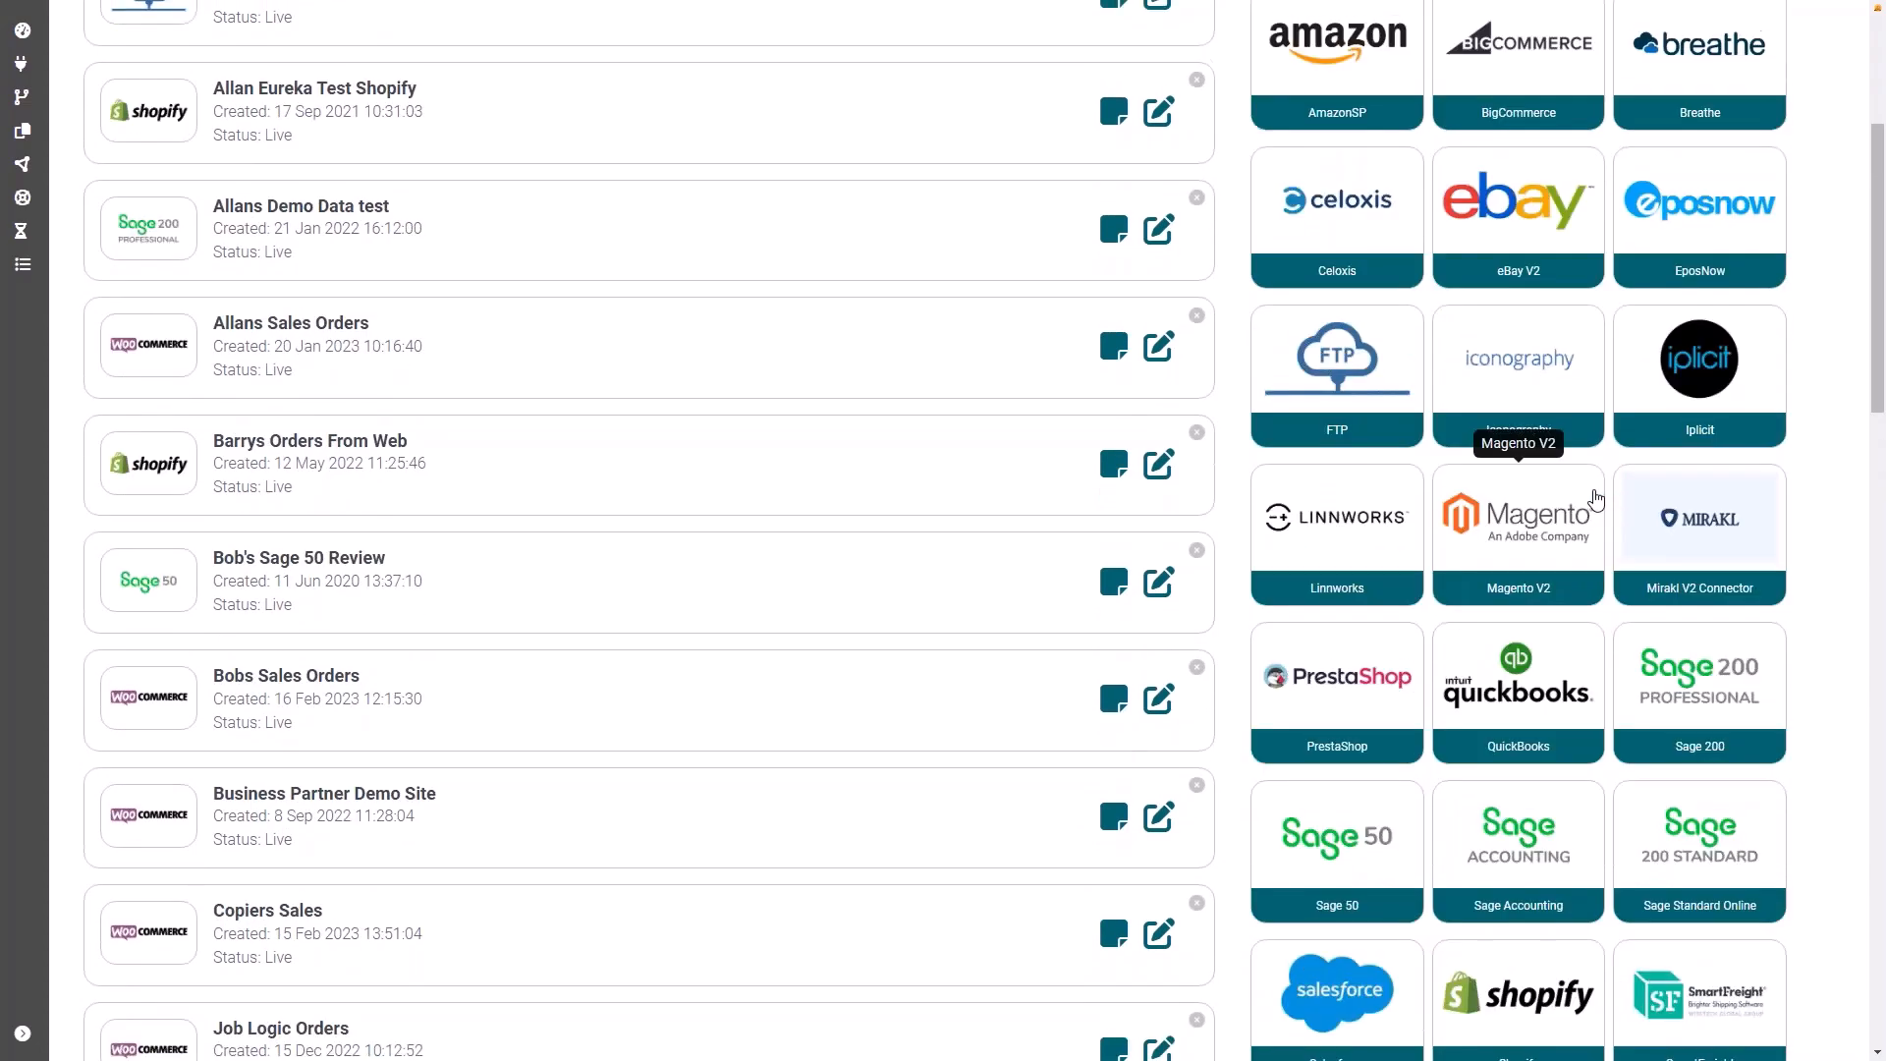
scroll(1595, 496, "down", 4)
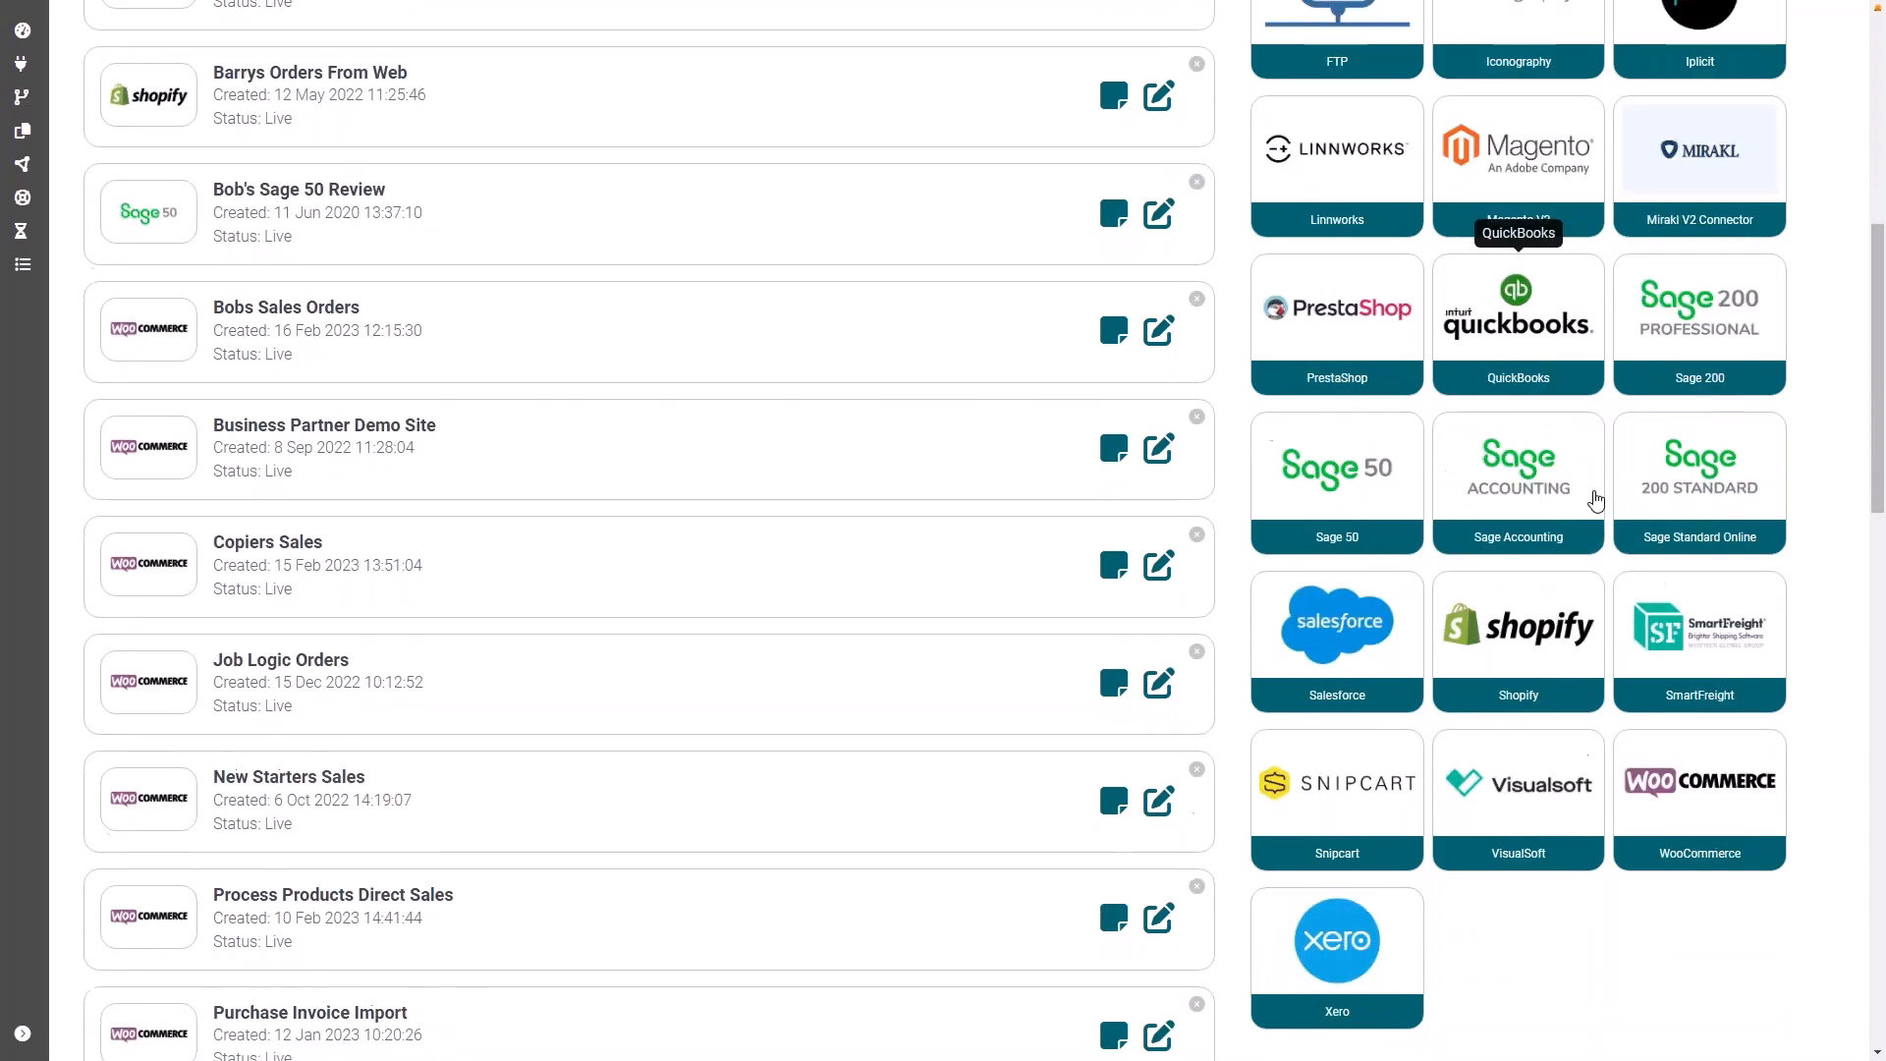
left_click(1735, 780)
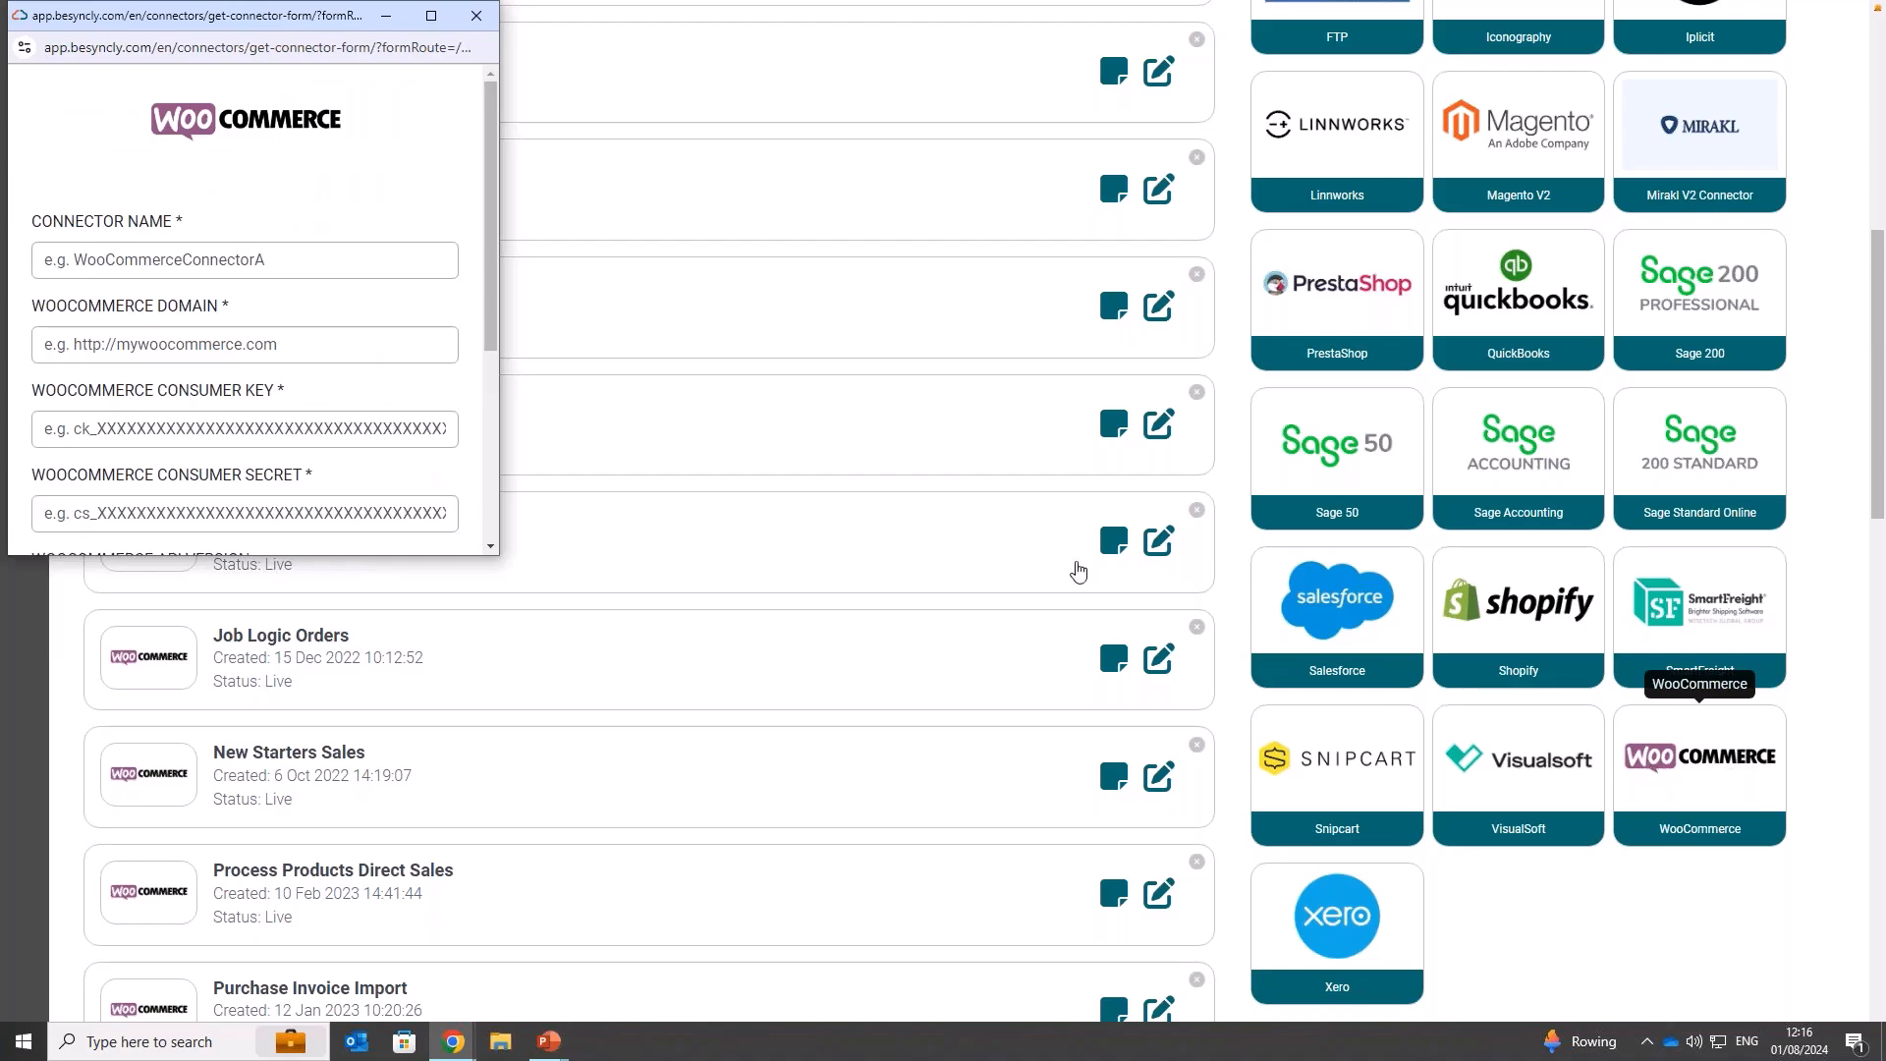
left_click(301, 261)
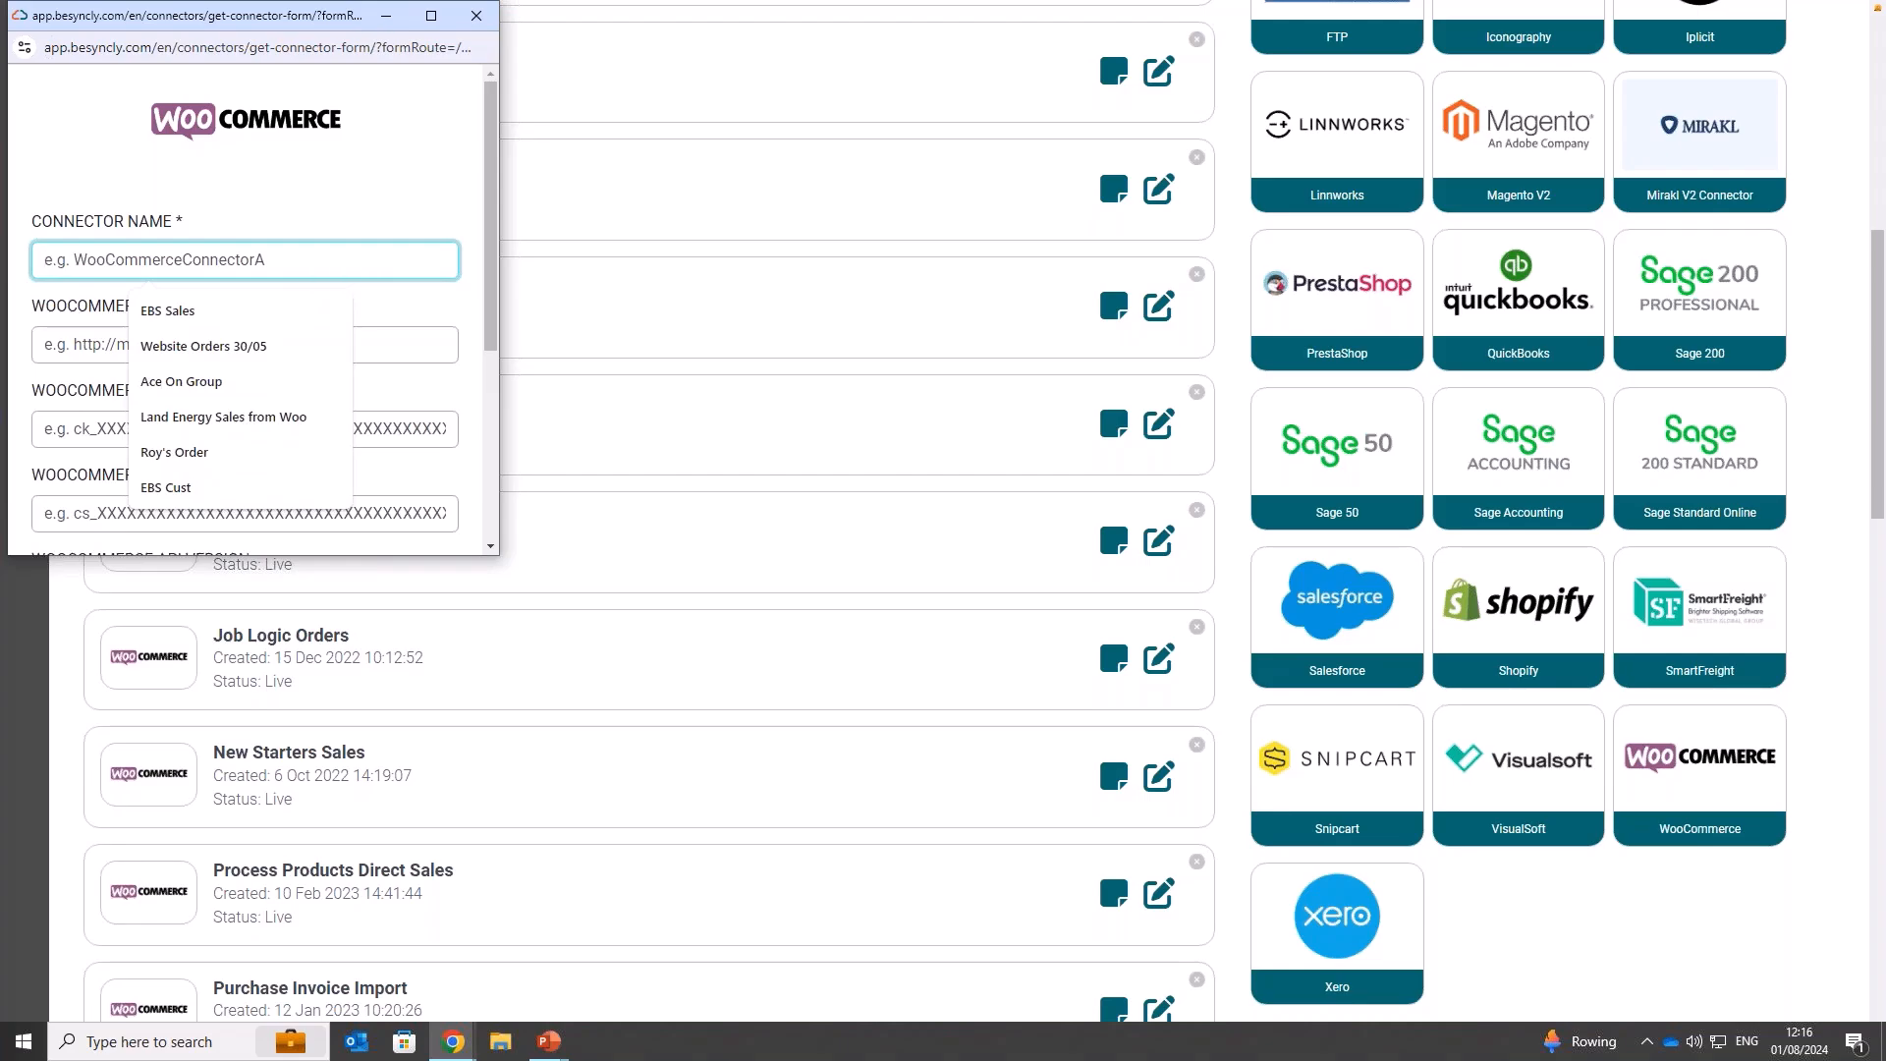
type("Lunch & Learn")
left_click(206, 307)
left_click(199, 344)
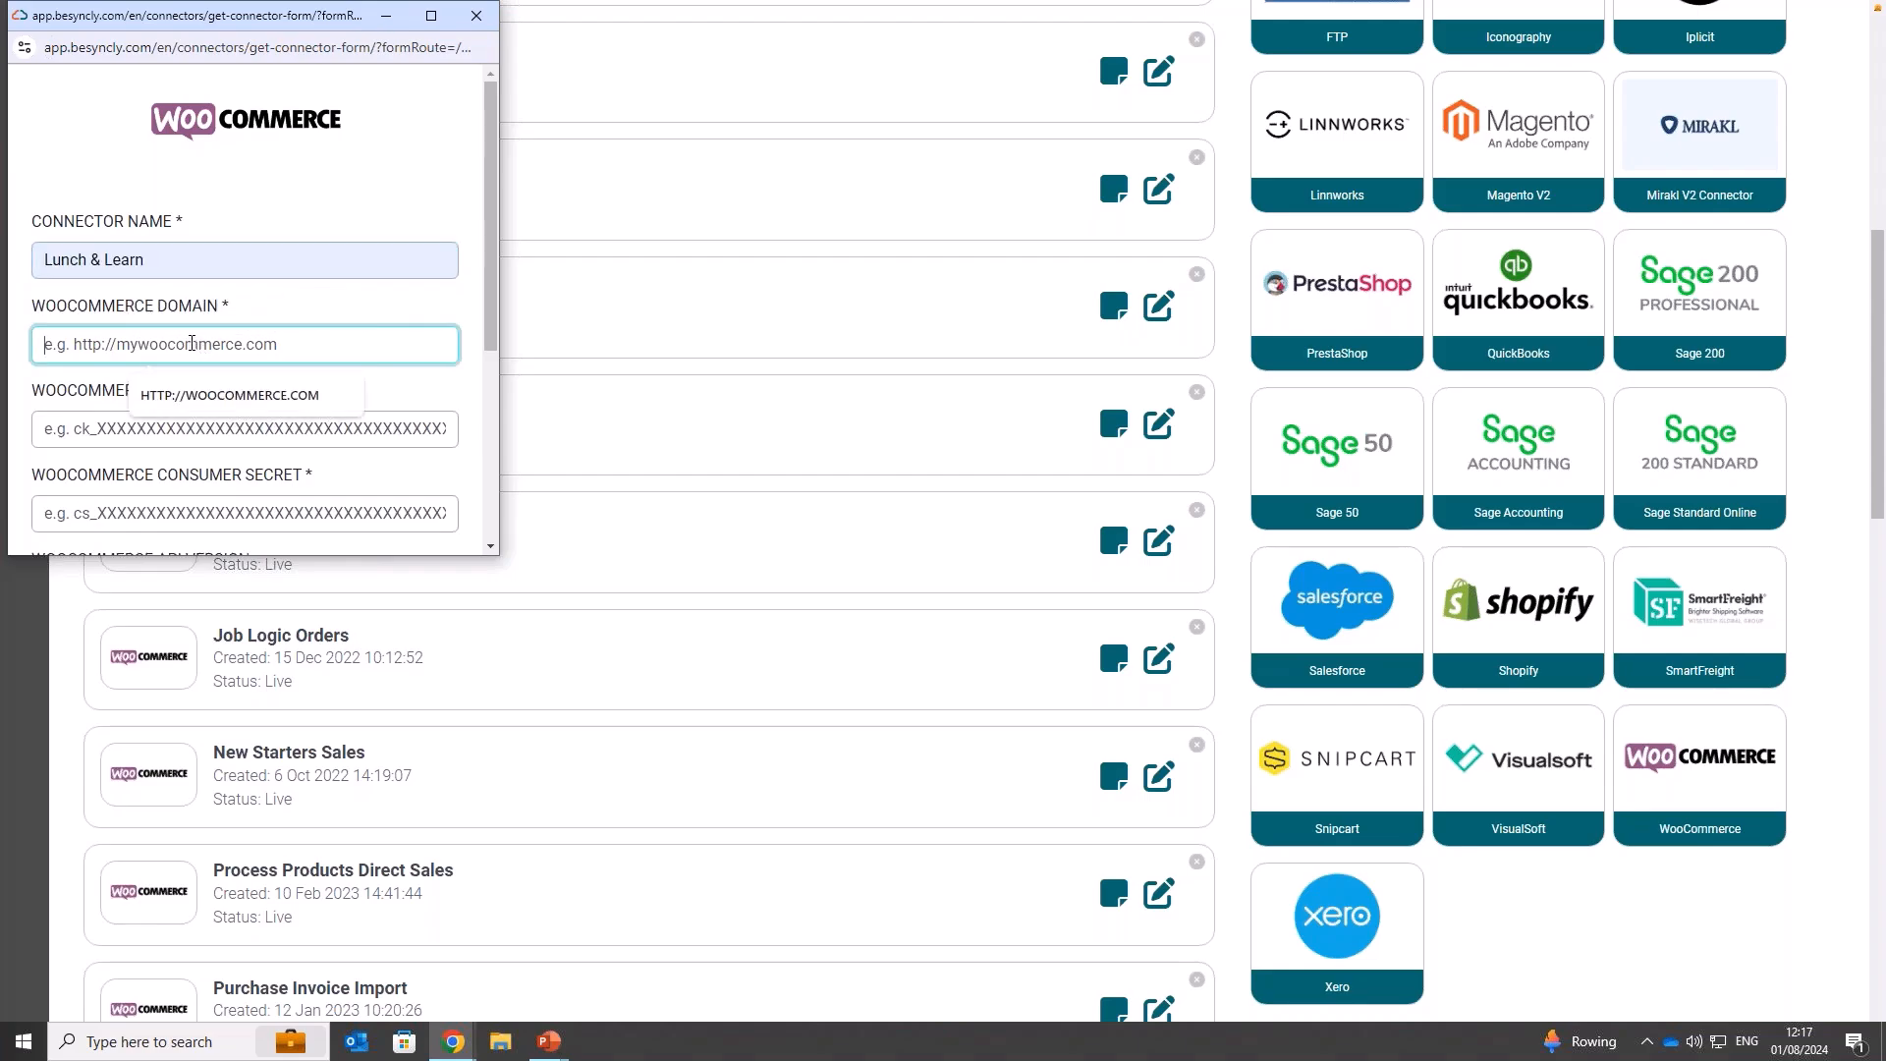
left_click(214, 393)
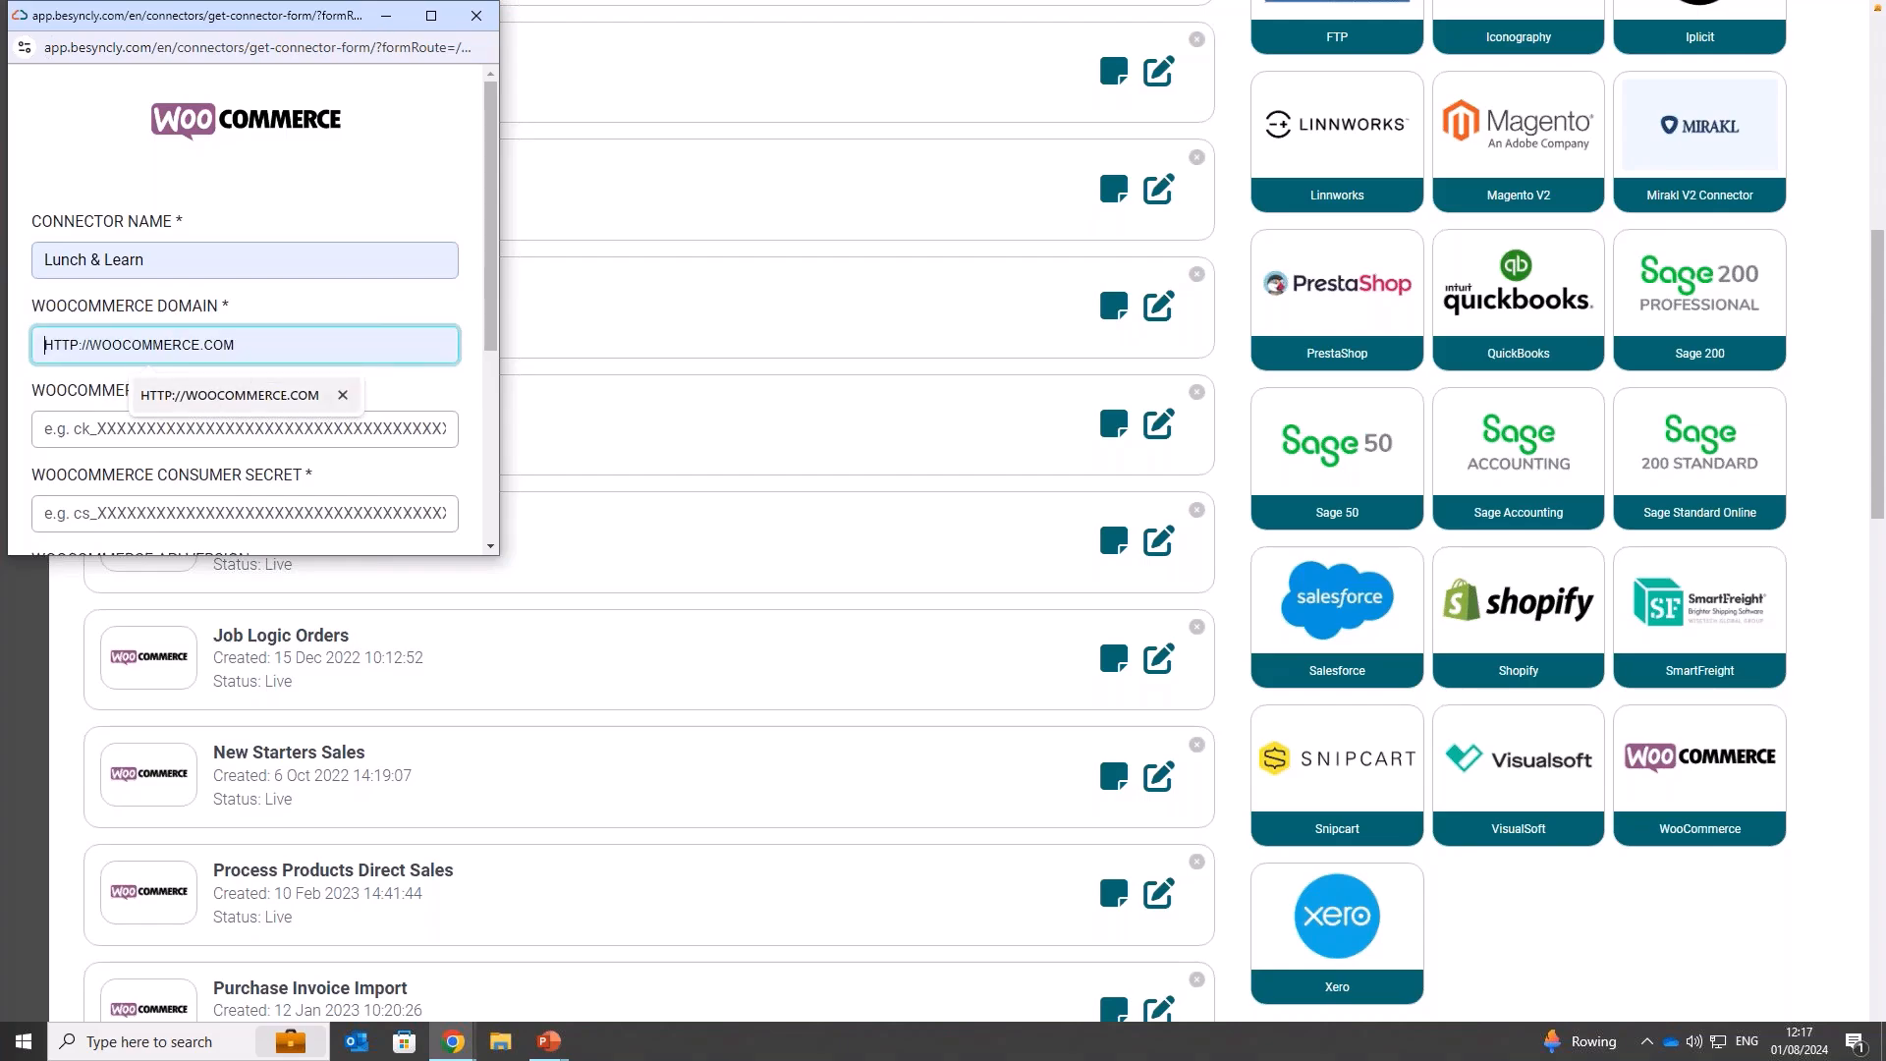
Step: Fill in the WooCommerce consumer key and consumer secret with the saved entries, and save the connector
left_click(221, 430)
left_click(256, 481)
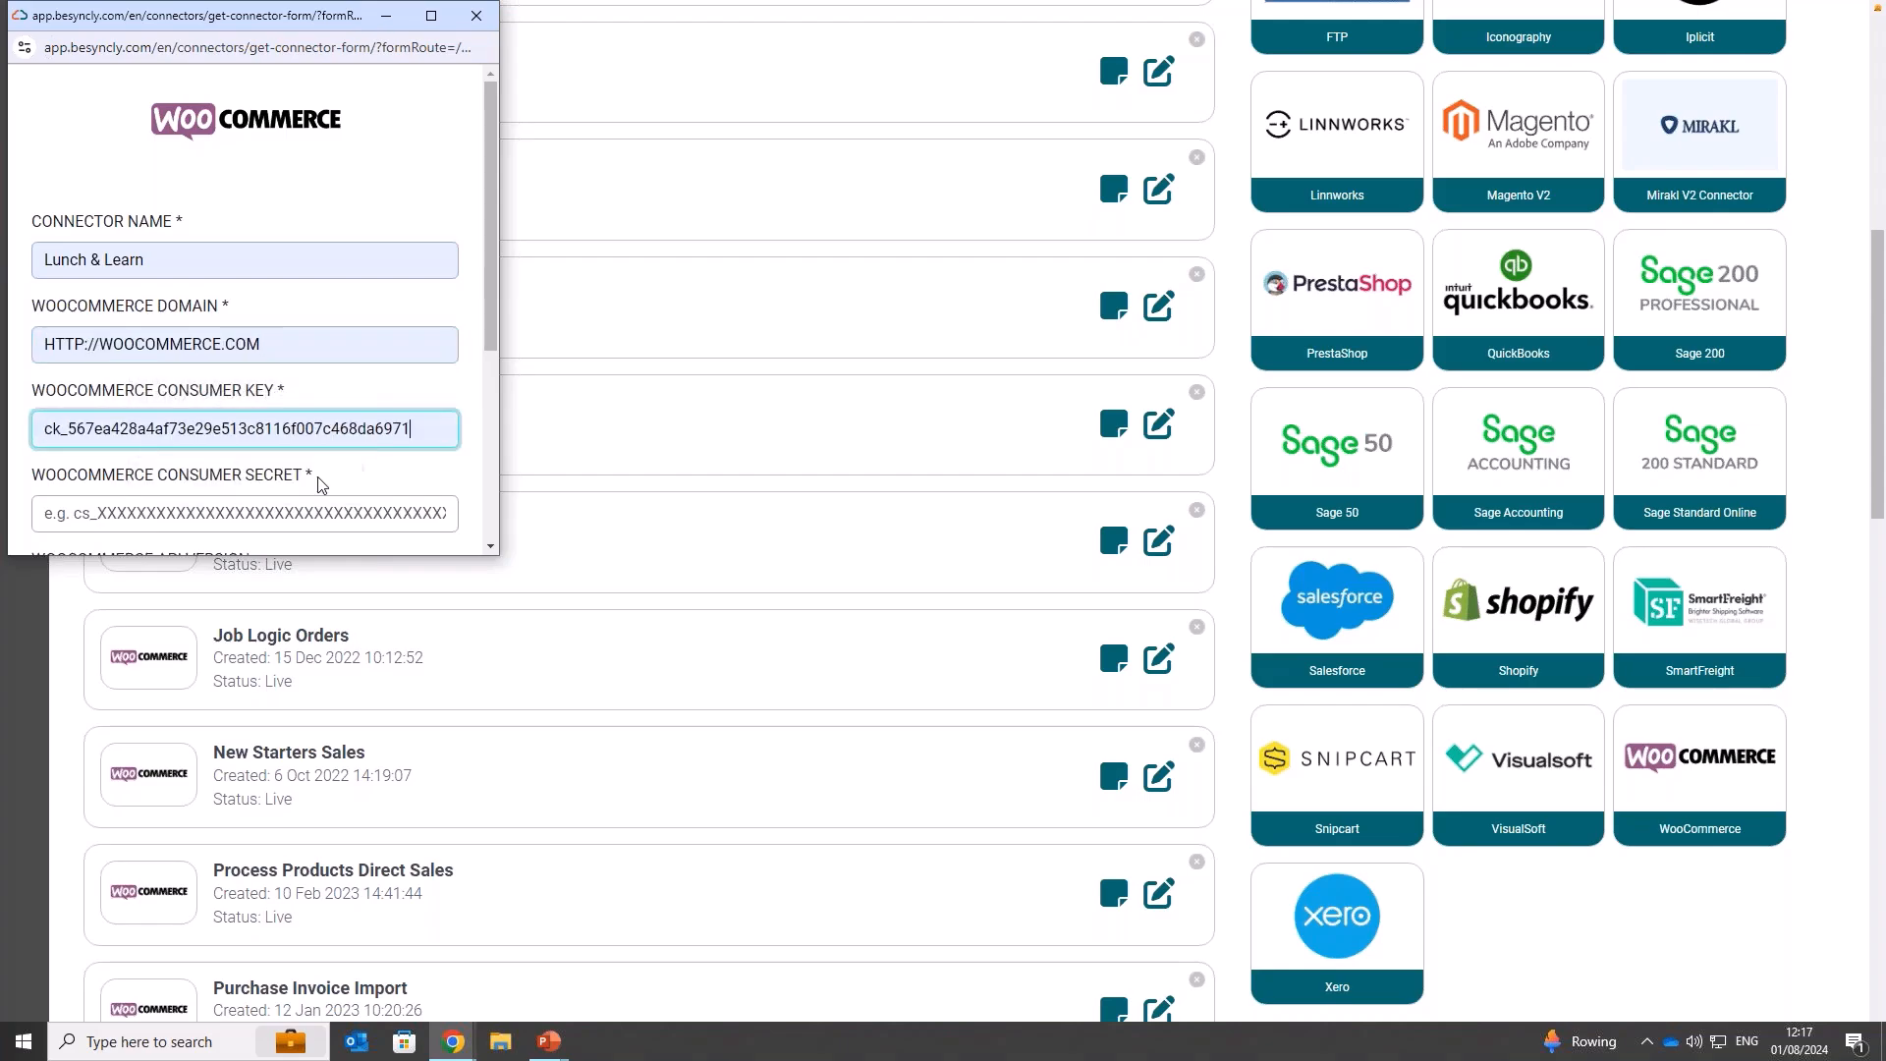
scroll(493, 296, "down", 1)
scroll(496, 393, "down", 1)
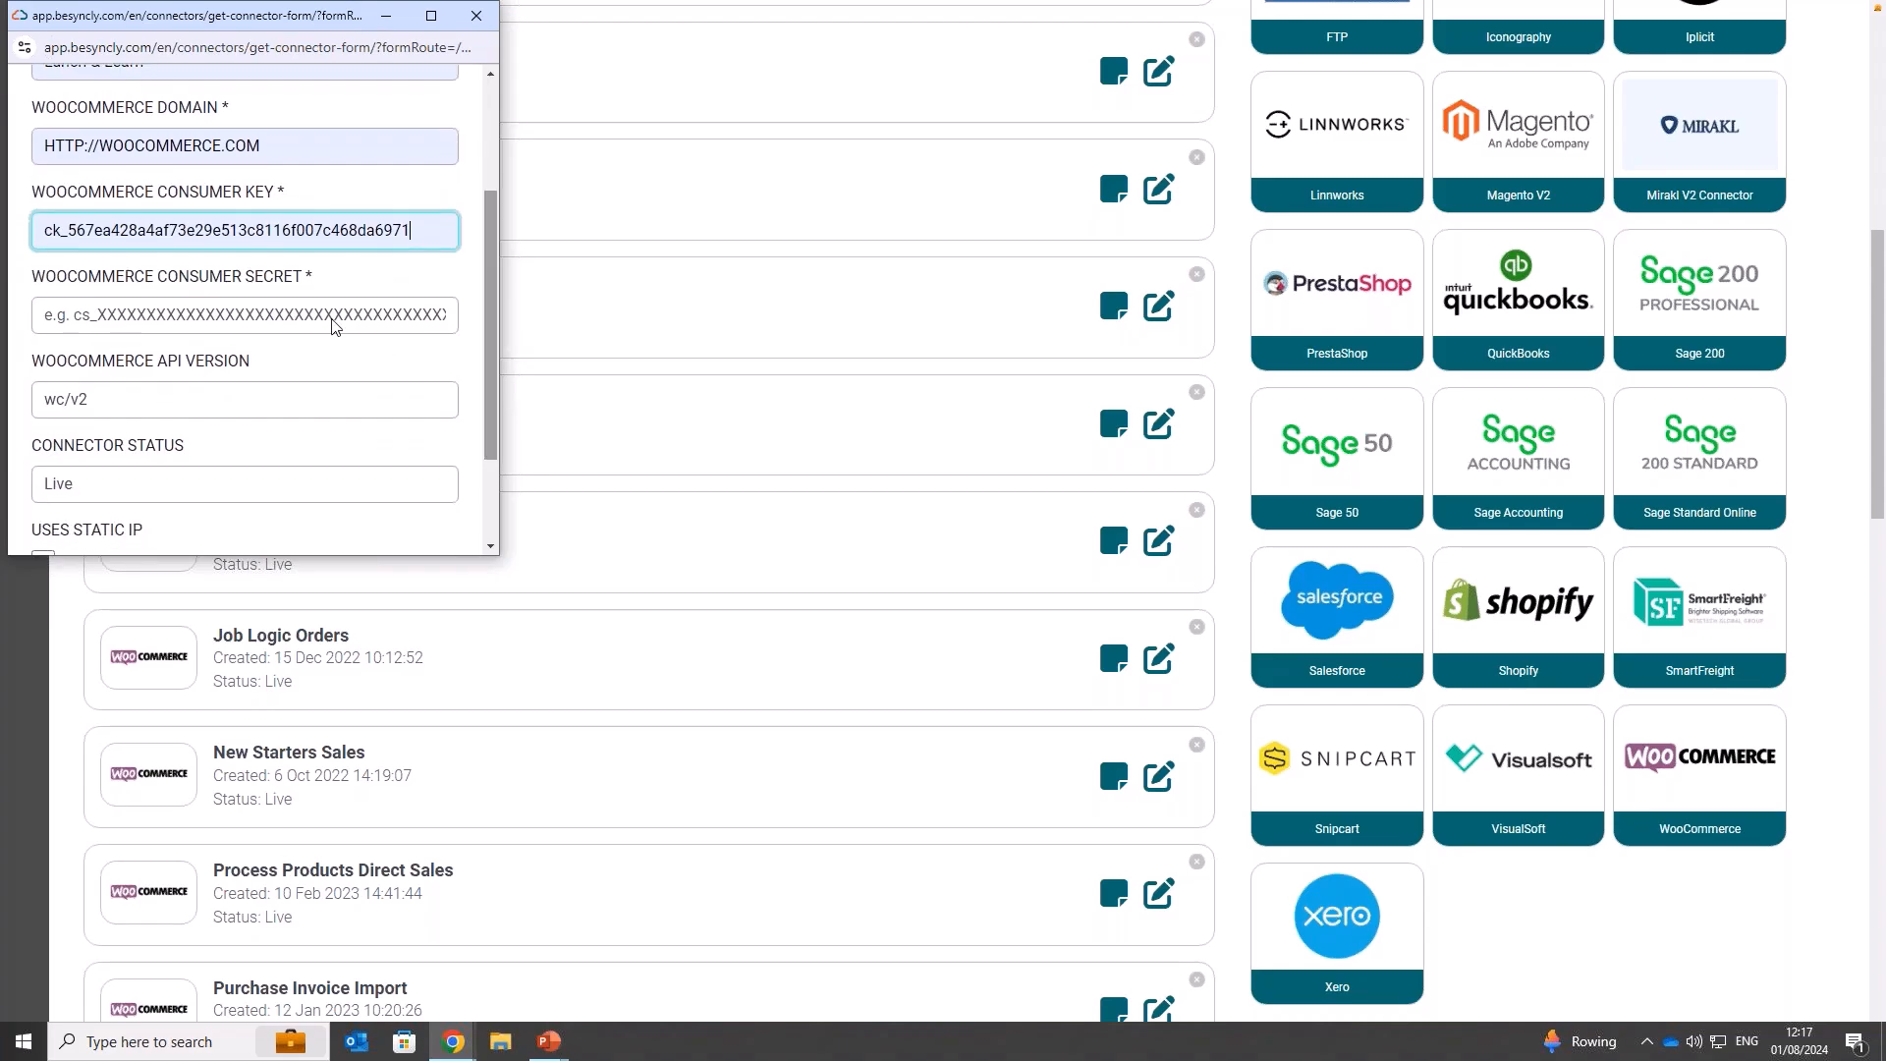
left_click(300, 315)
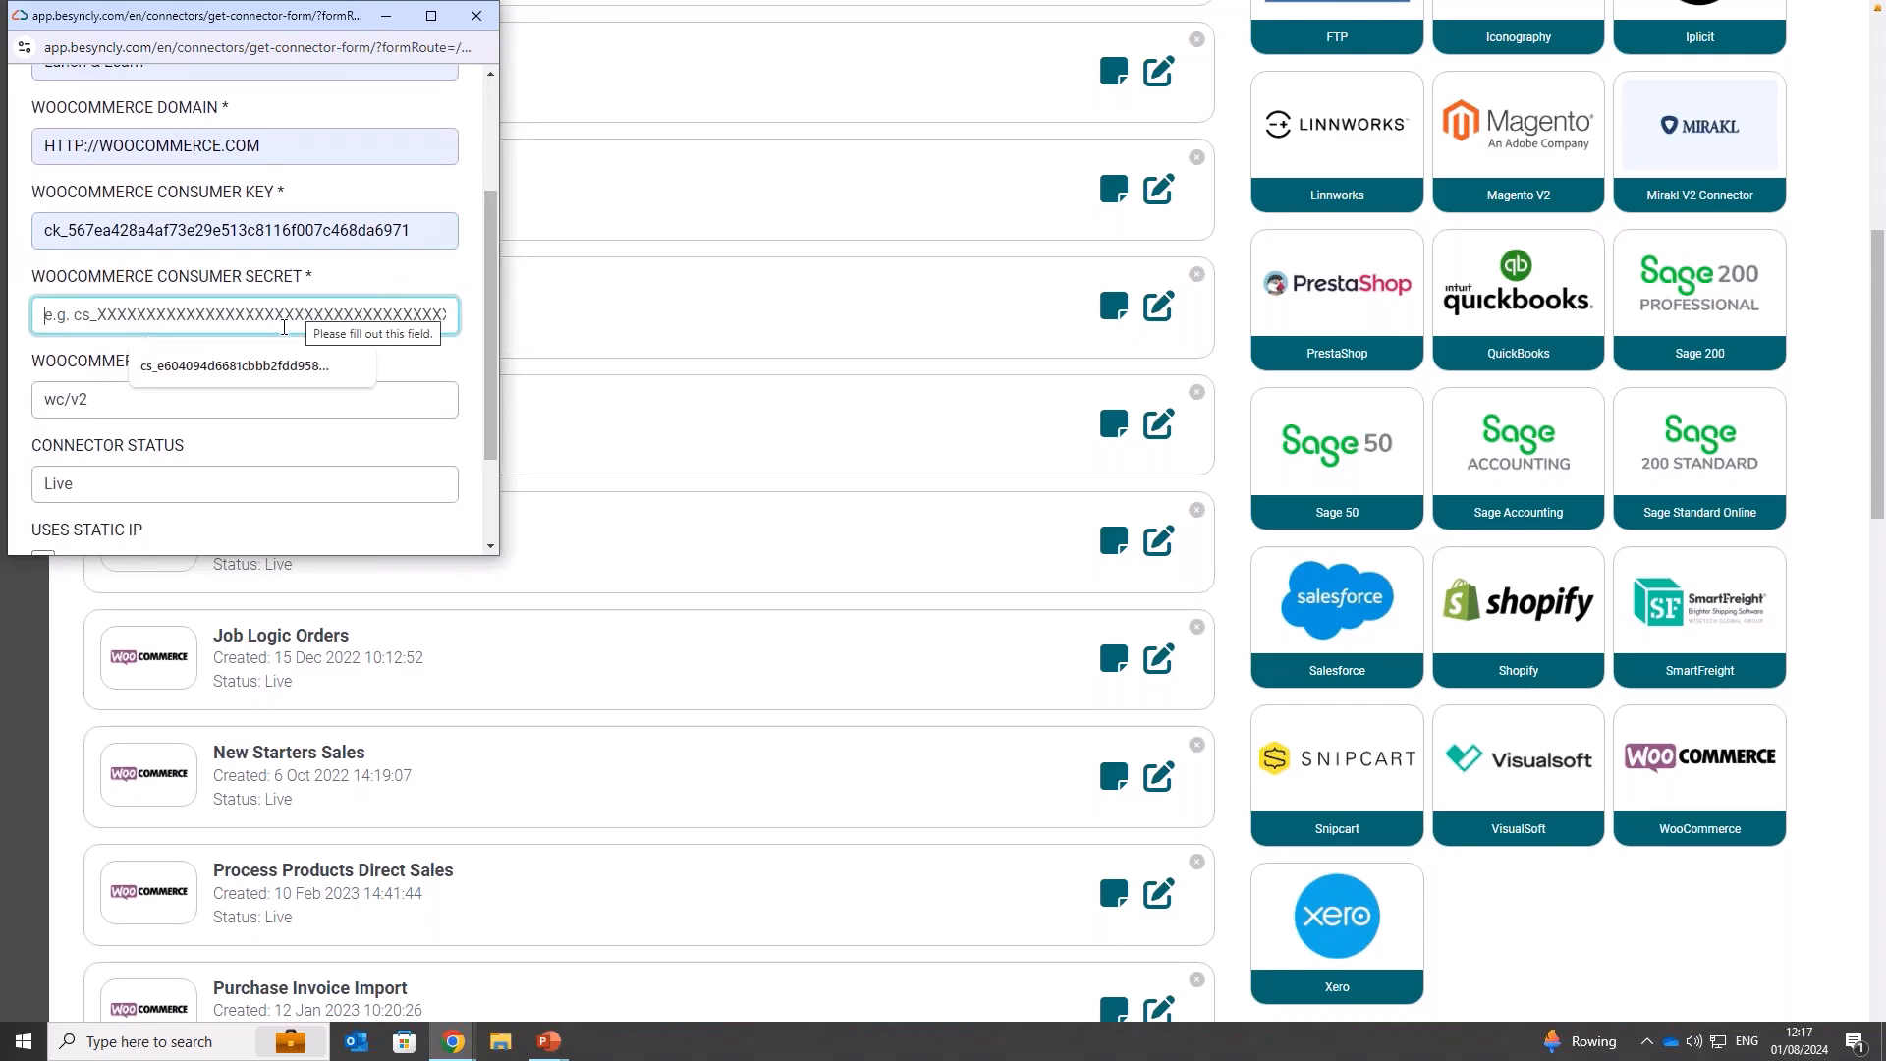
left_click(284, 366)
scroll(285, 393, "down", 2)
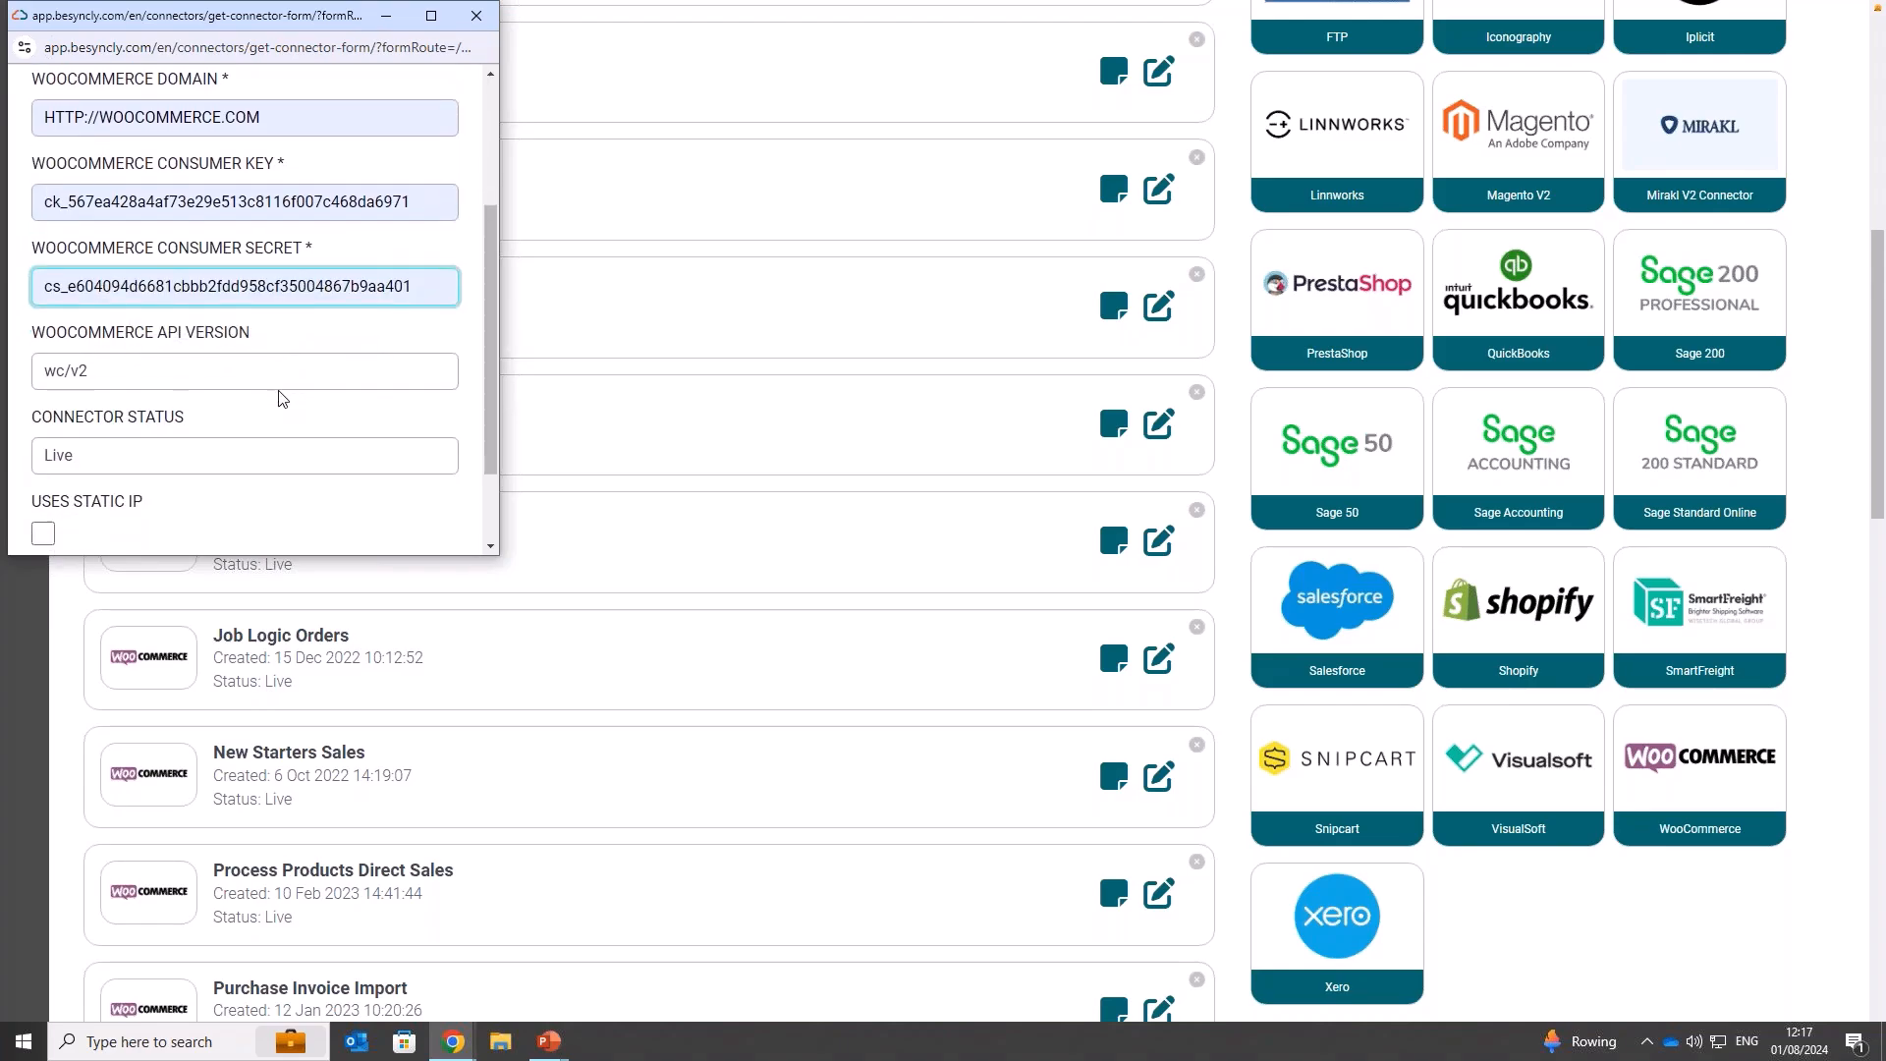
left_click(62, 496)
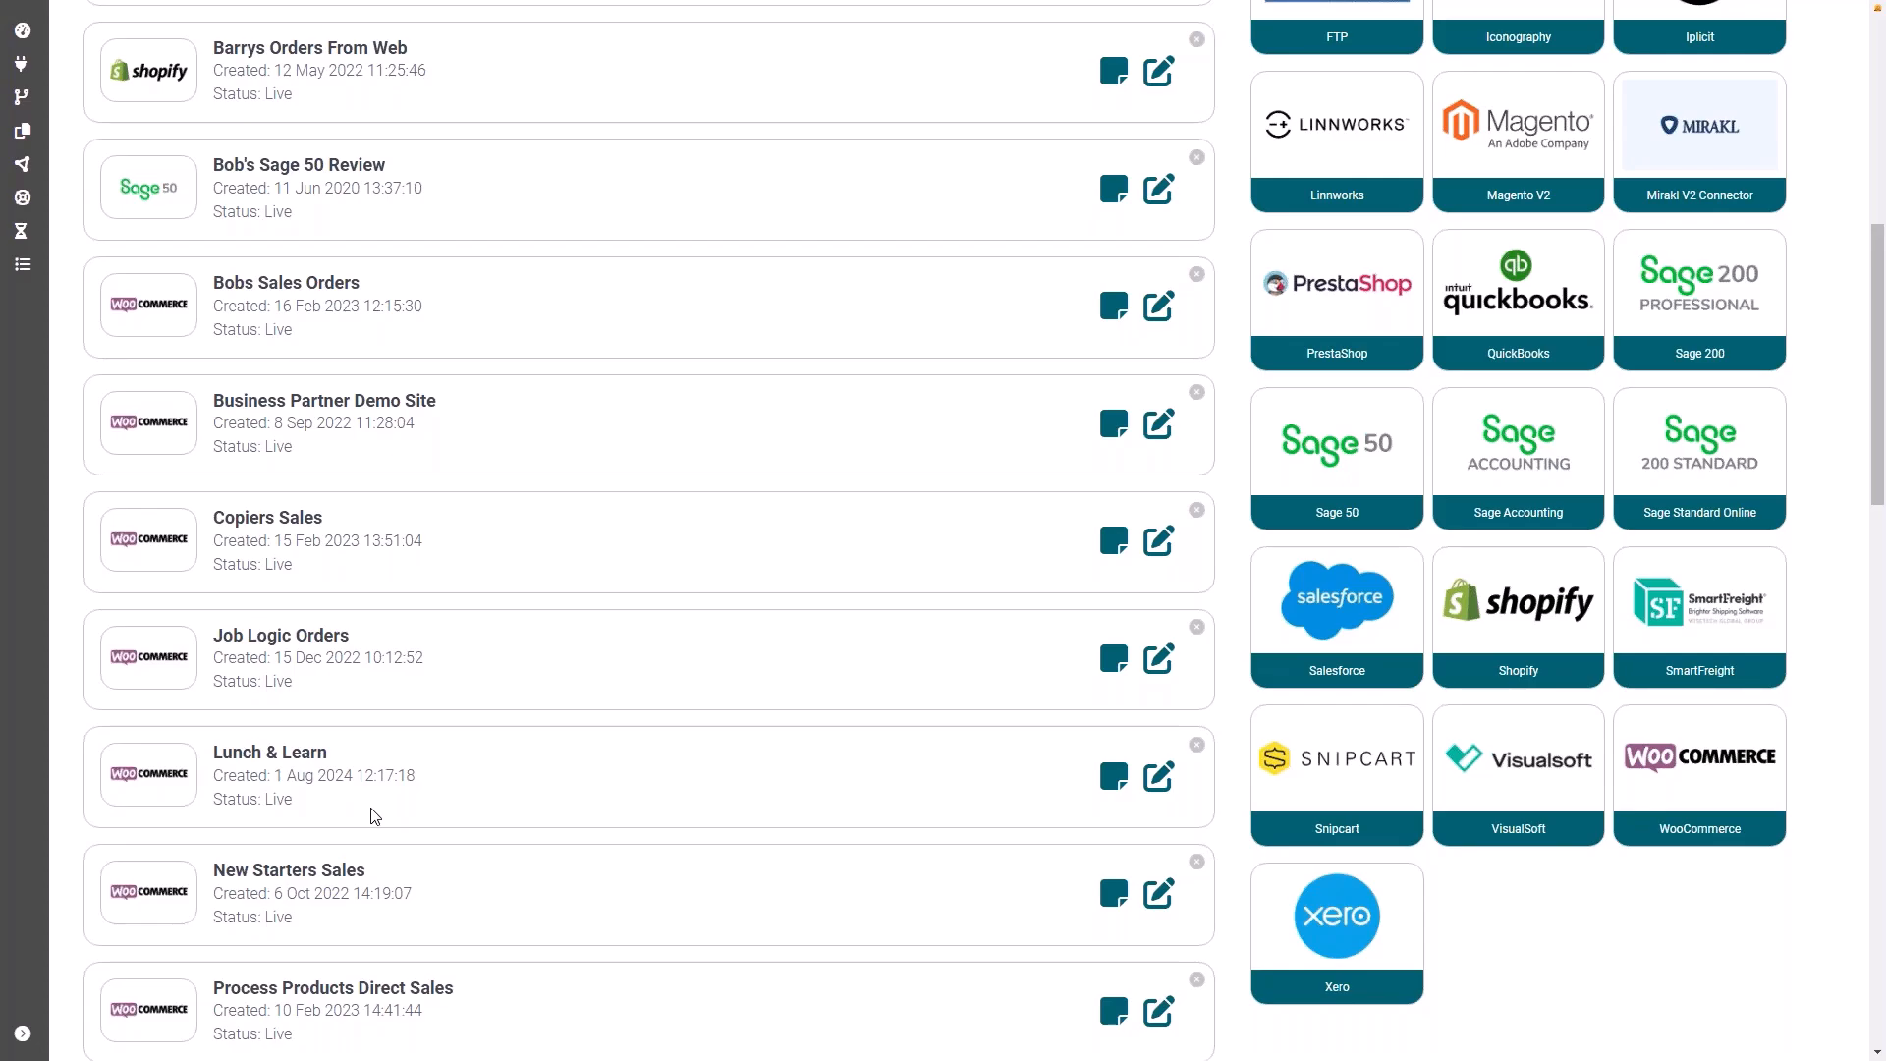
Step: Create a new integration and name it "Lunch & Learn Orders"
scroll(374, 817, "up", 8)
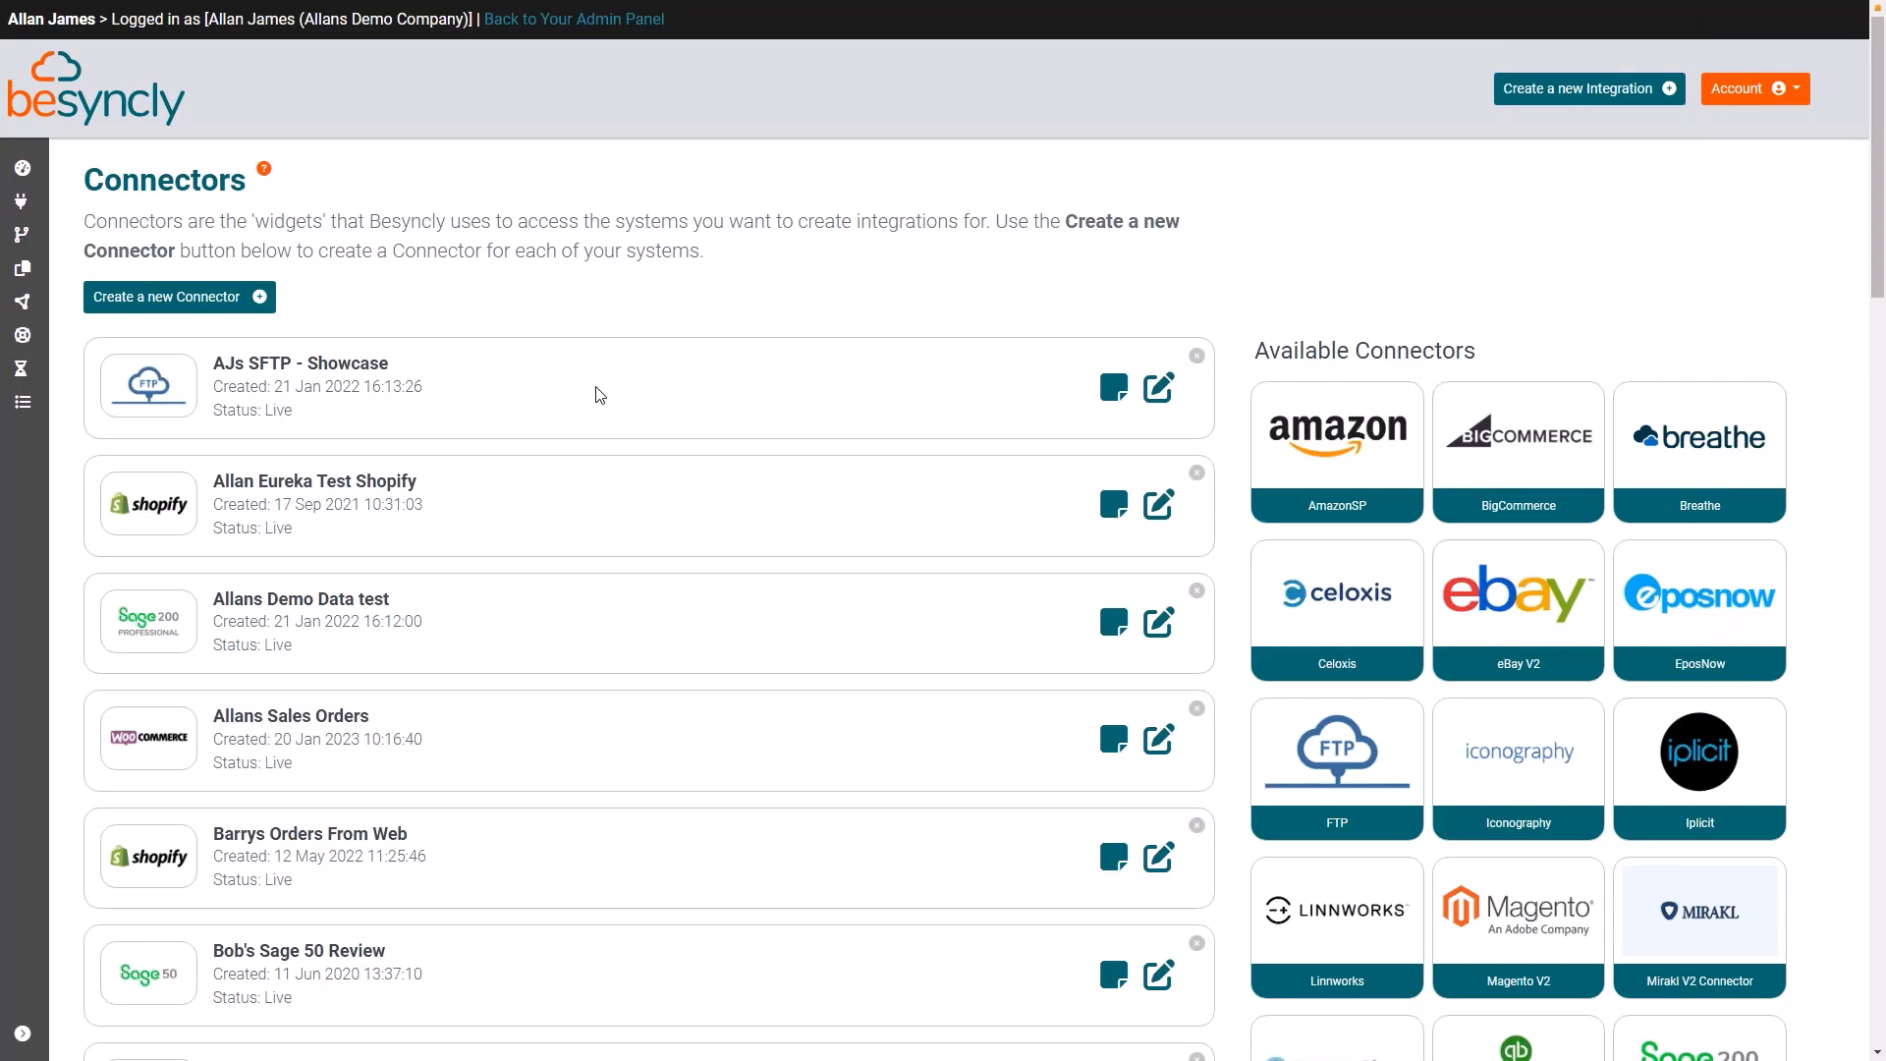
left_click(1576, 90)
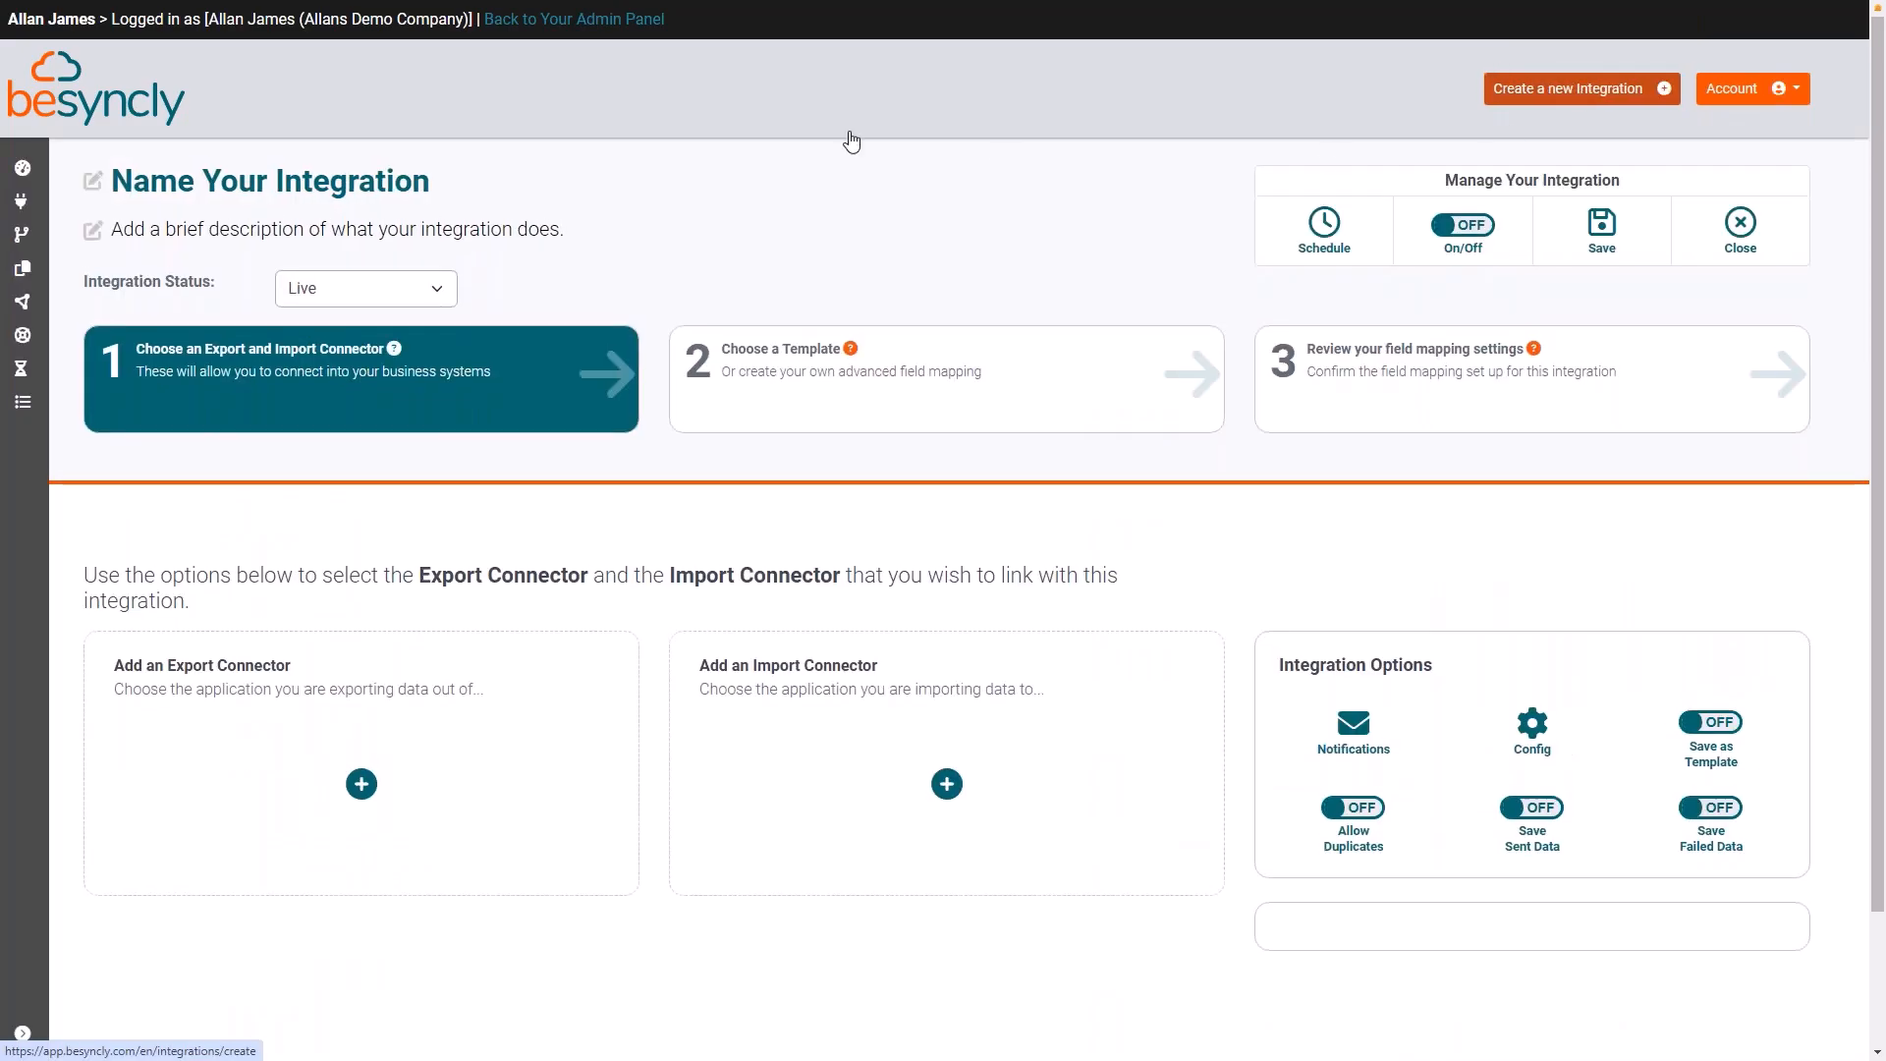
left_click(440, 179)
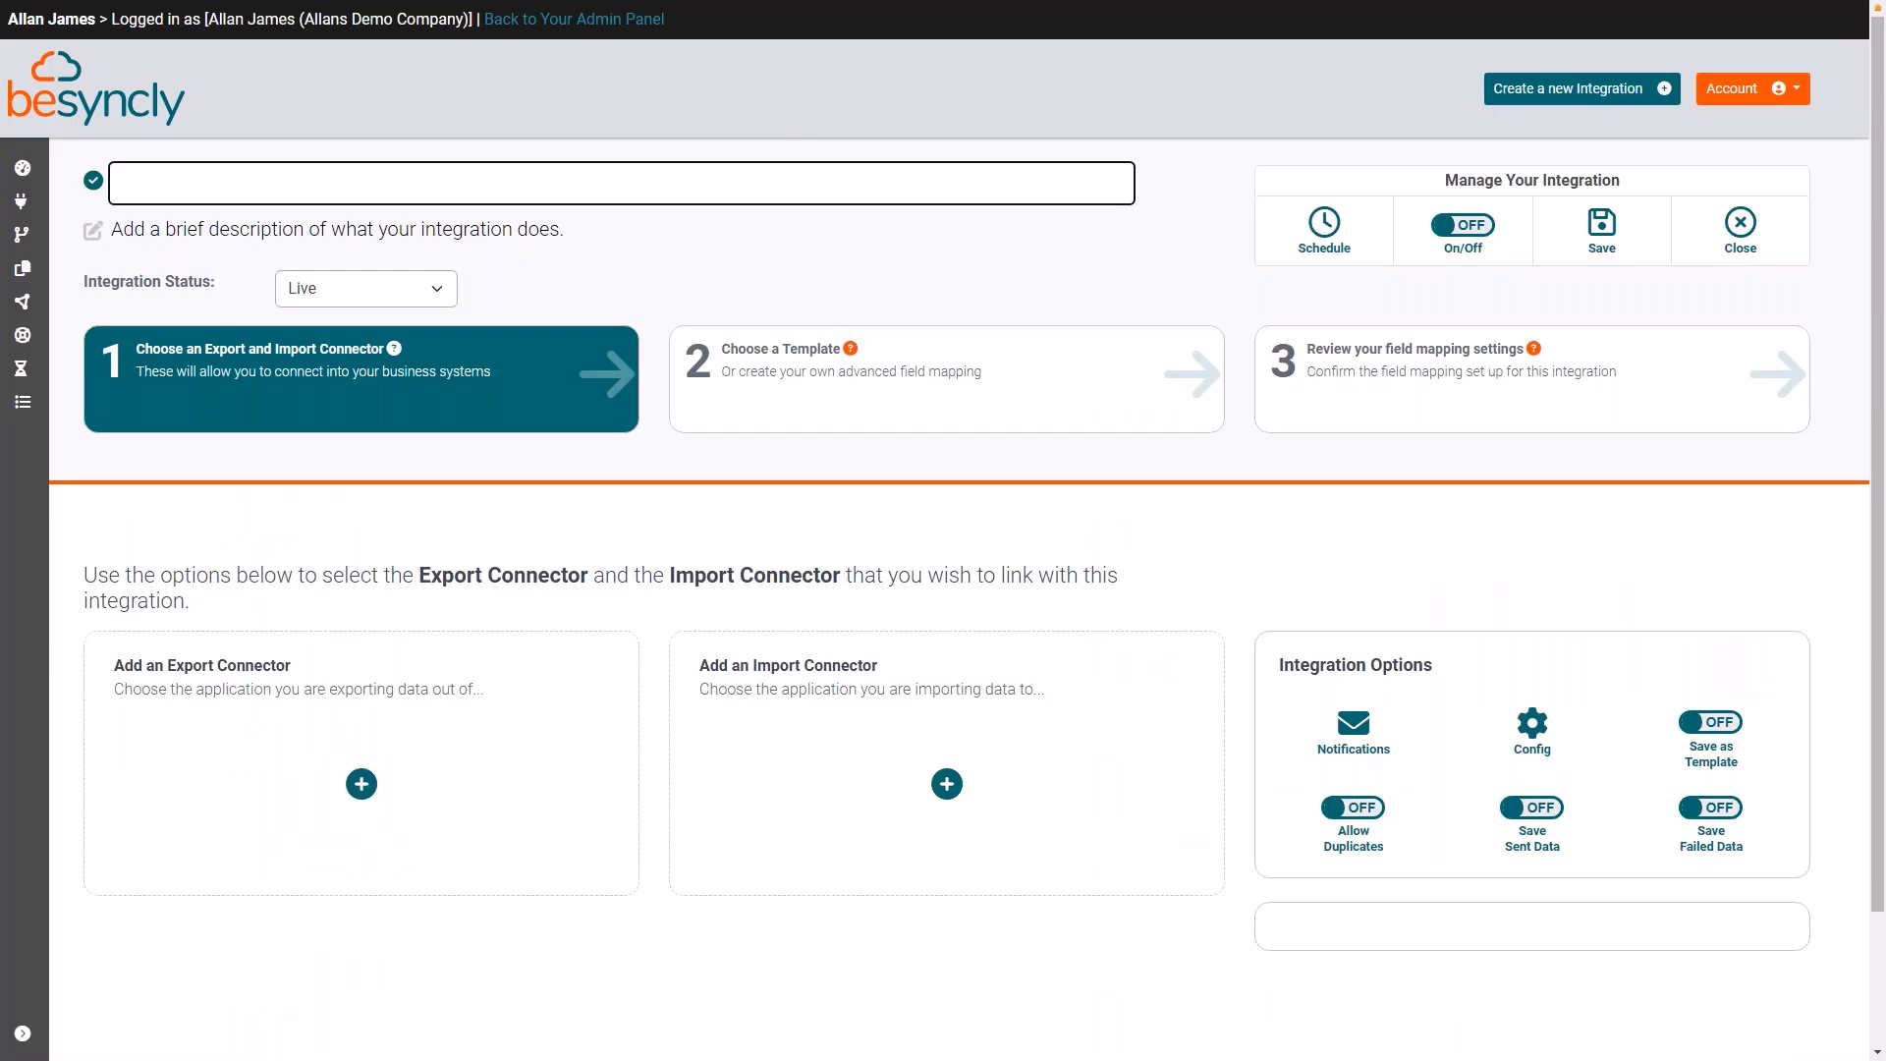
type("Lun")
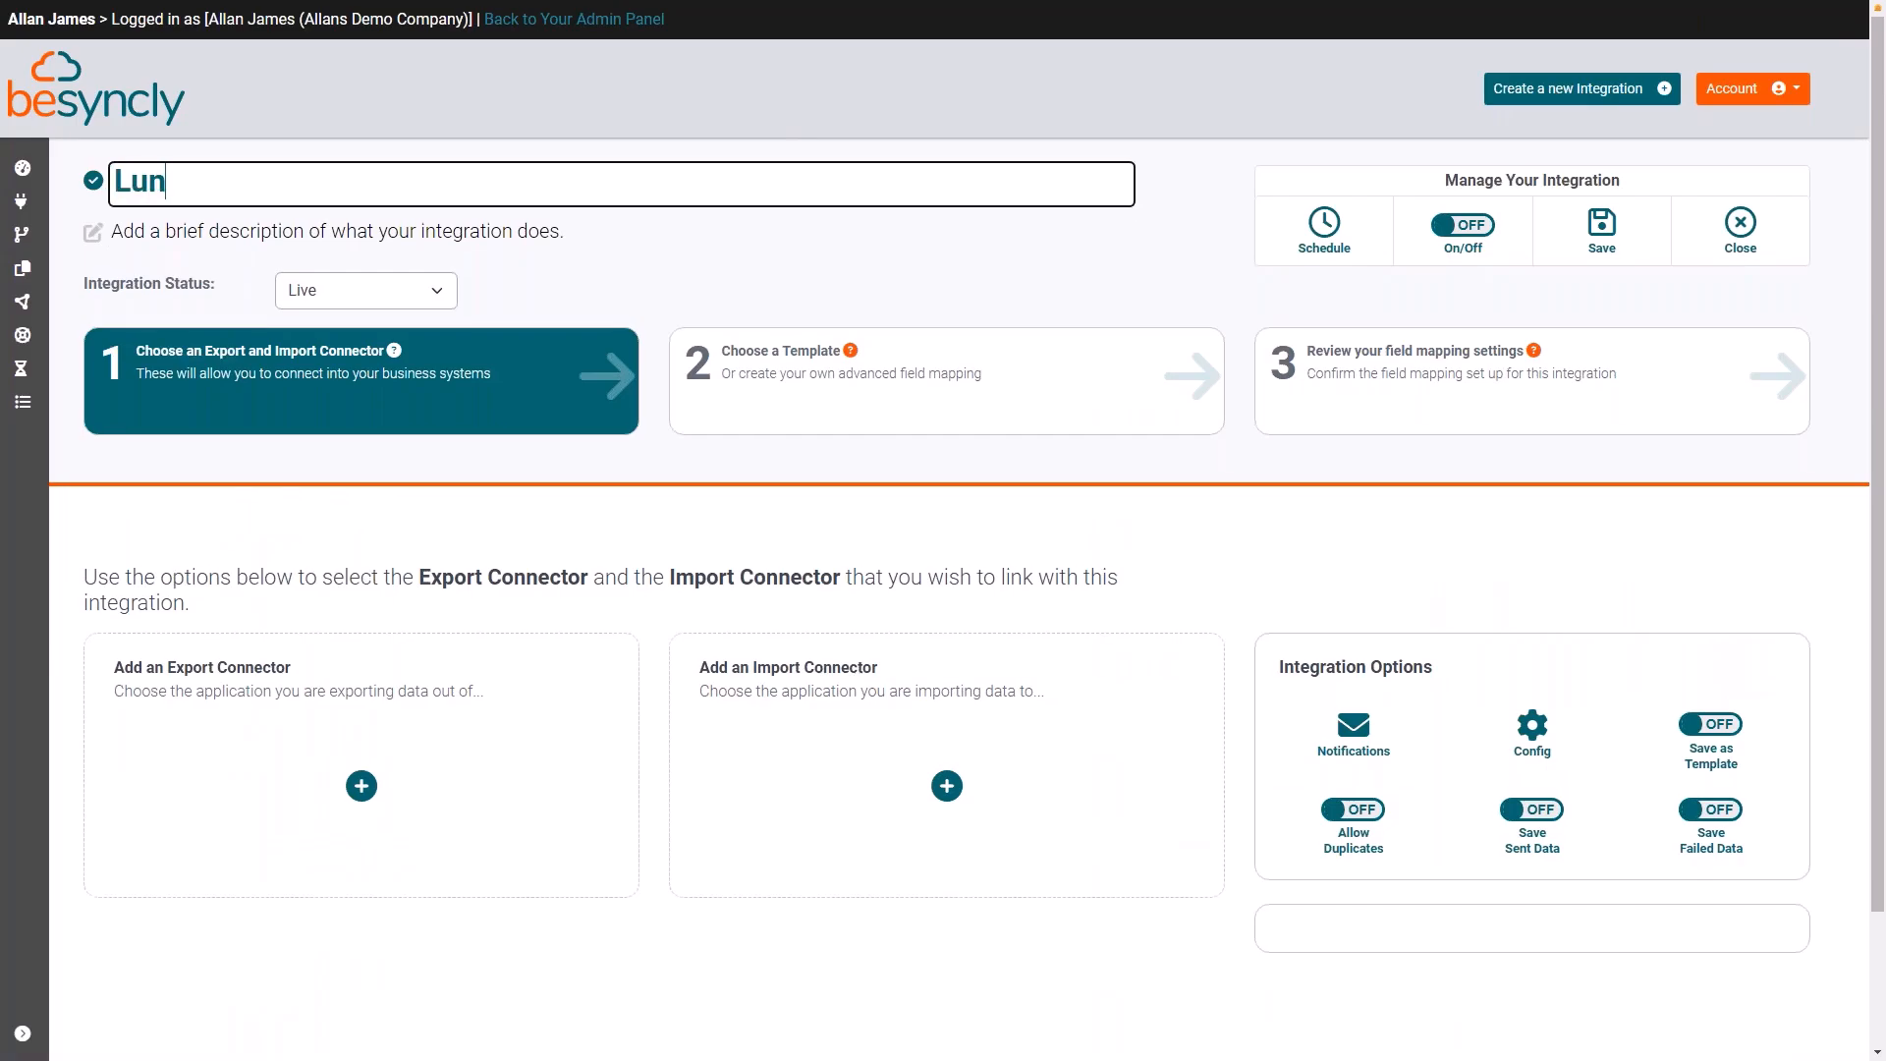
type("ch & Lear ")
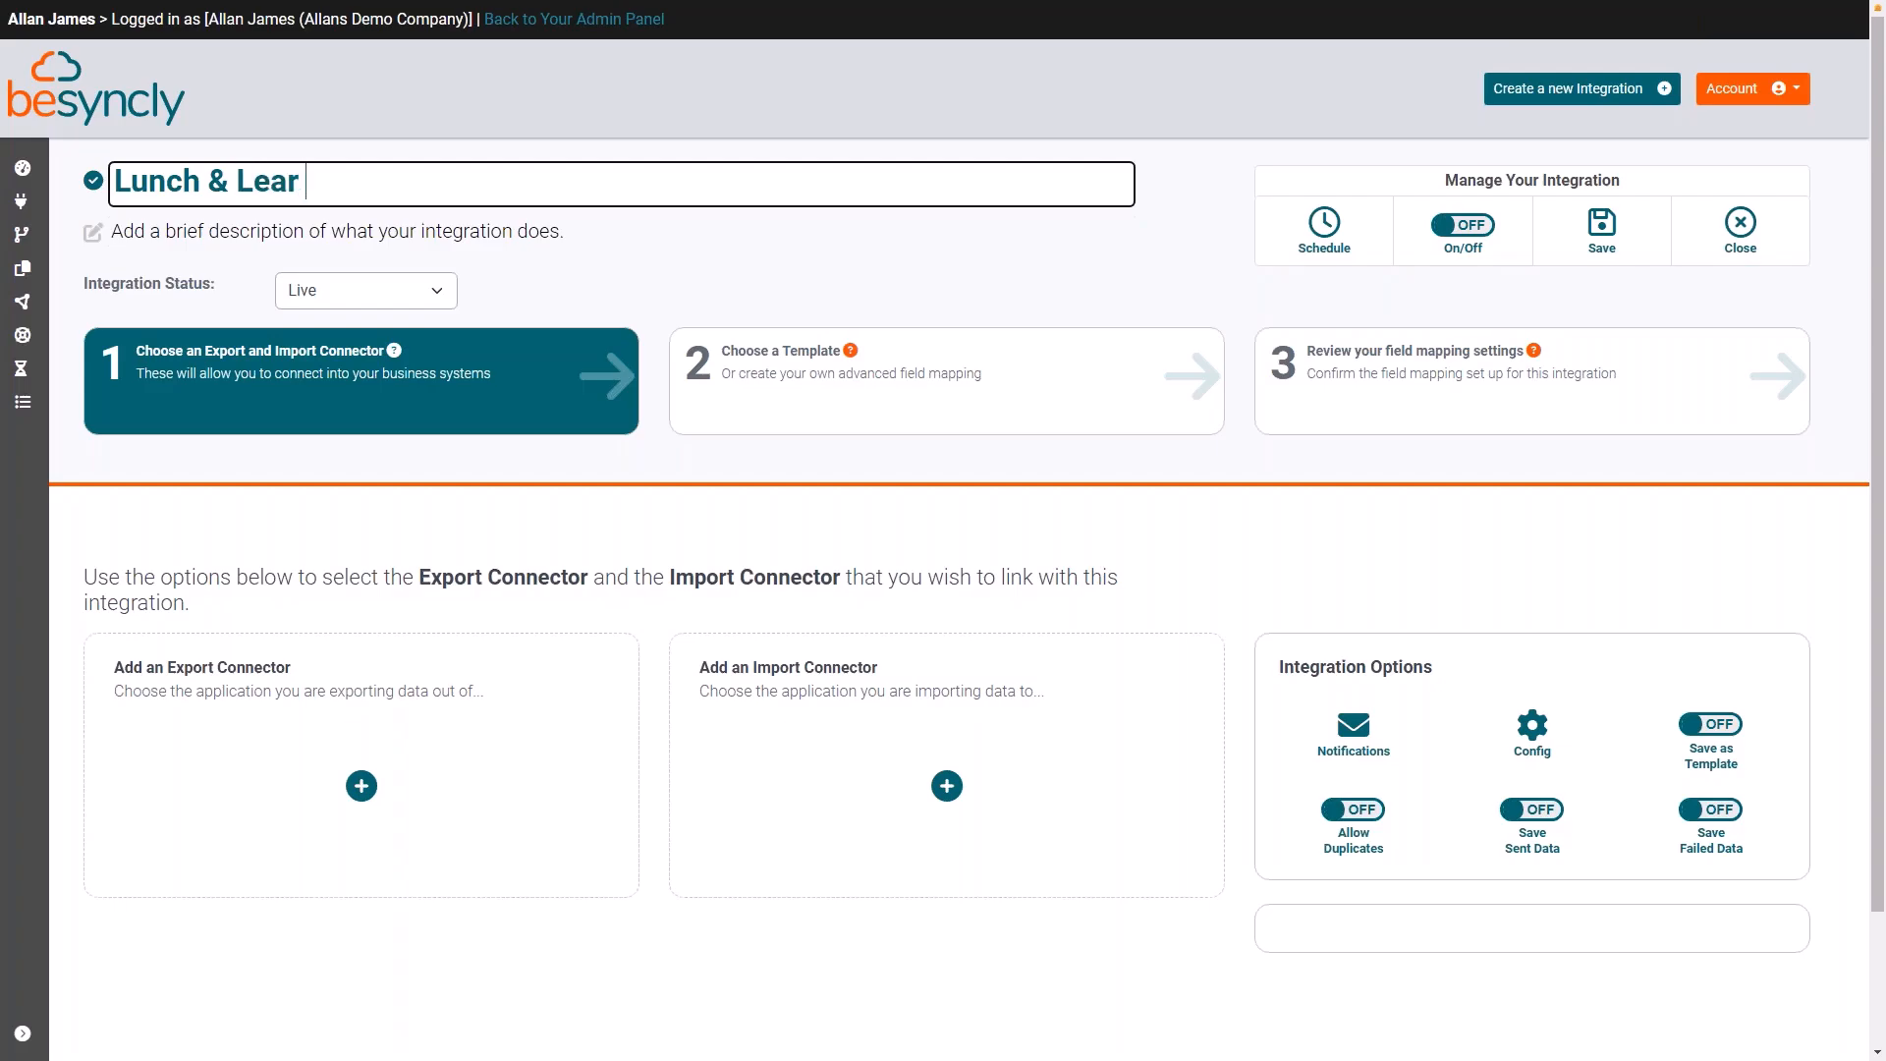
type("Orders")
left_click(298, 183)
type("n")
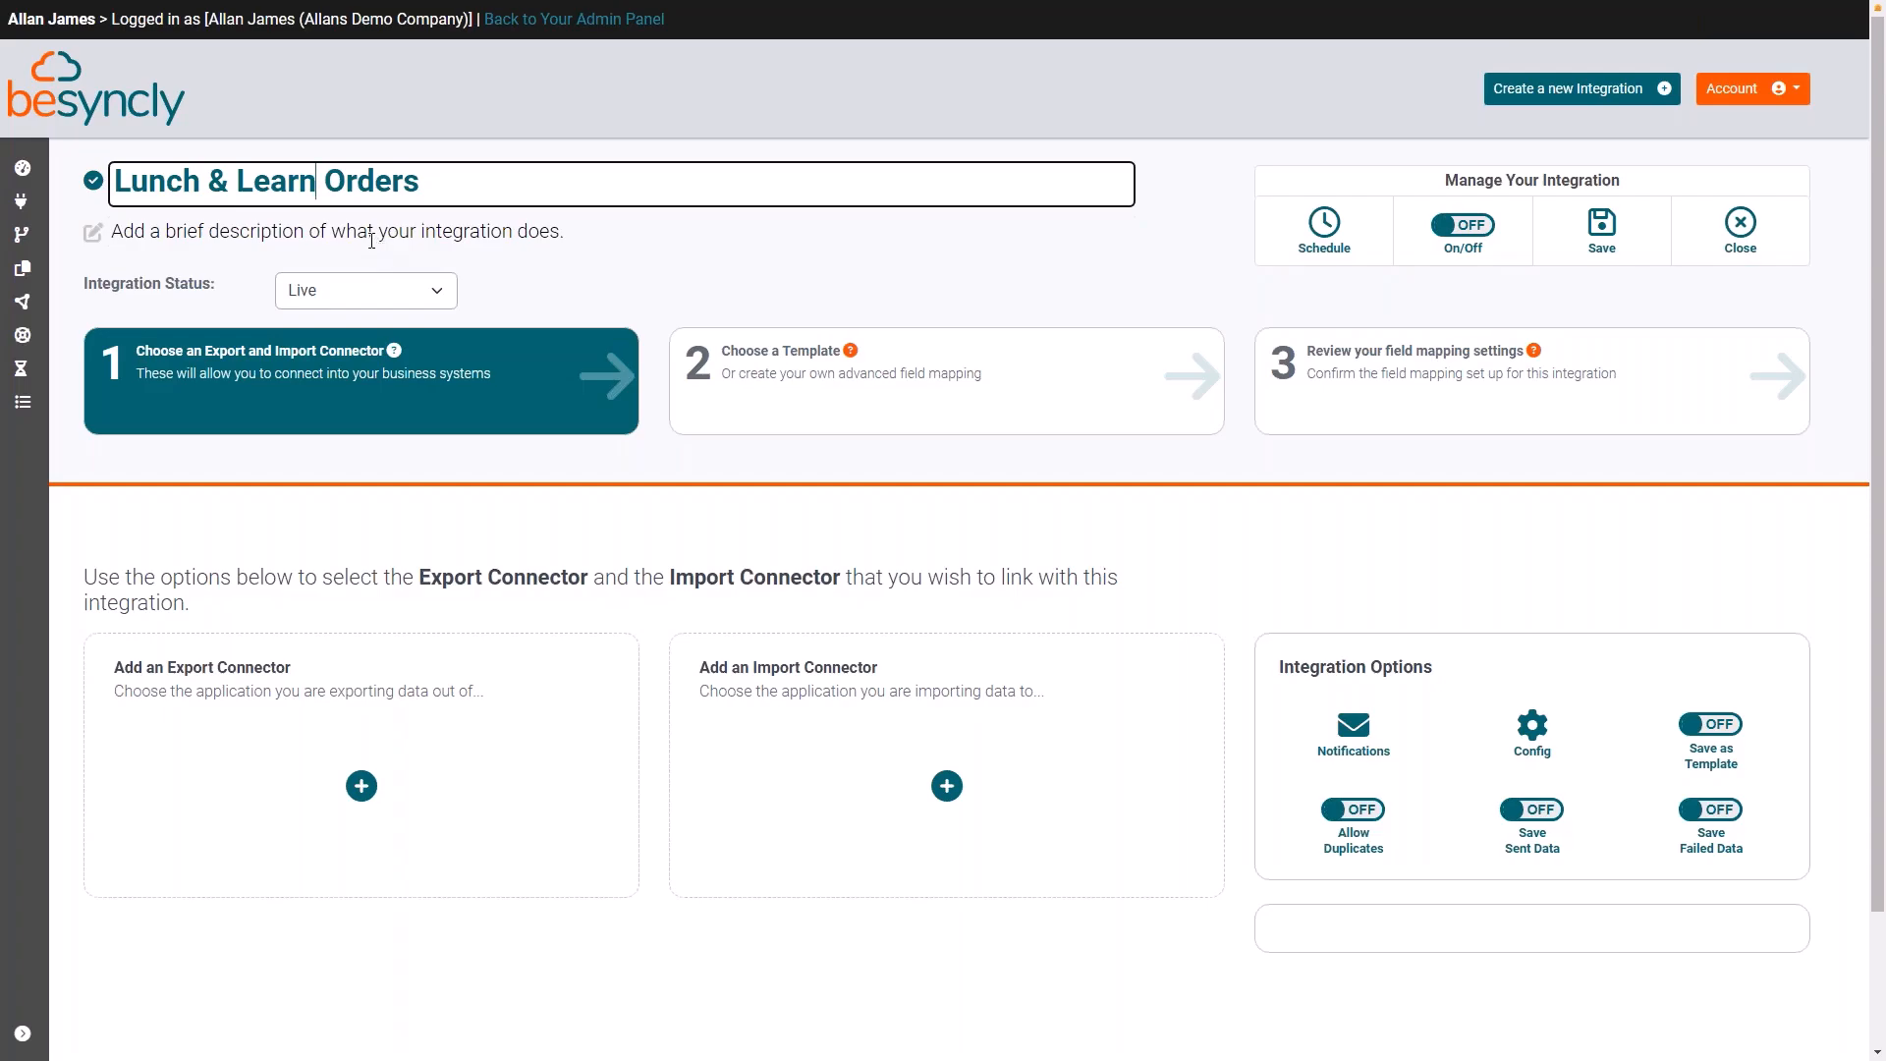
Step: Give the integration the description "web order" and set its status to Testing
left_click(372, 232)
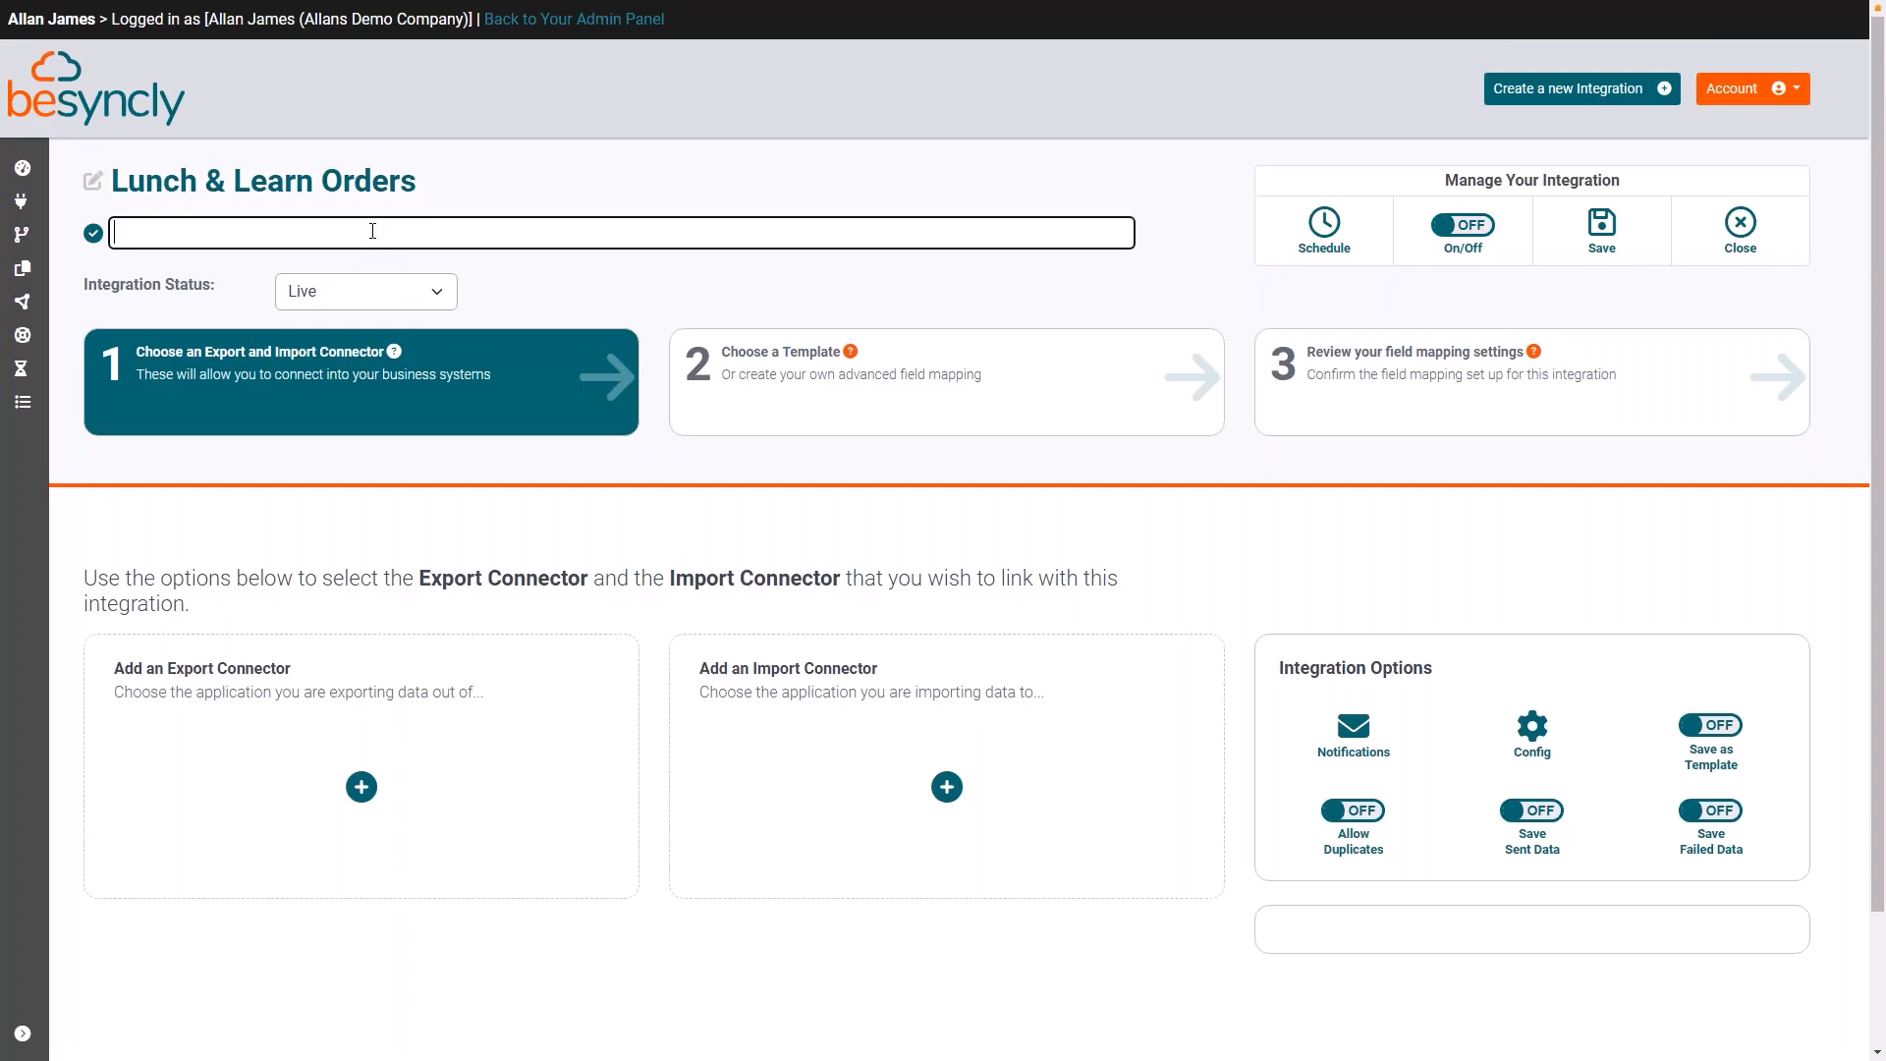
type("web order")
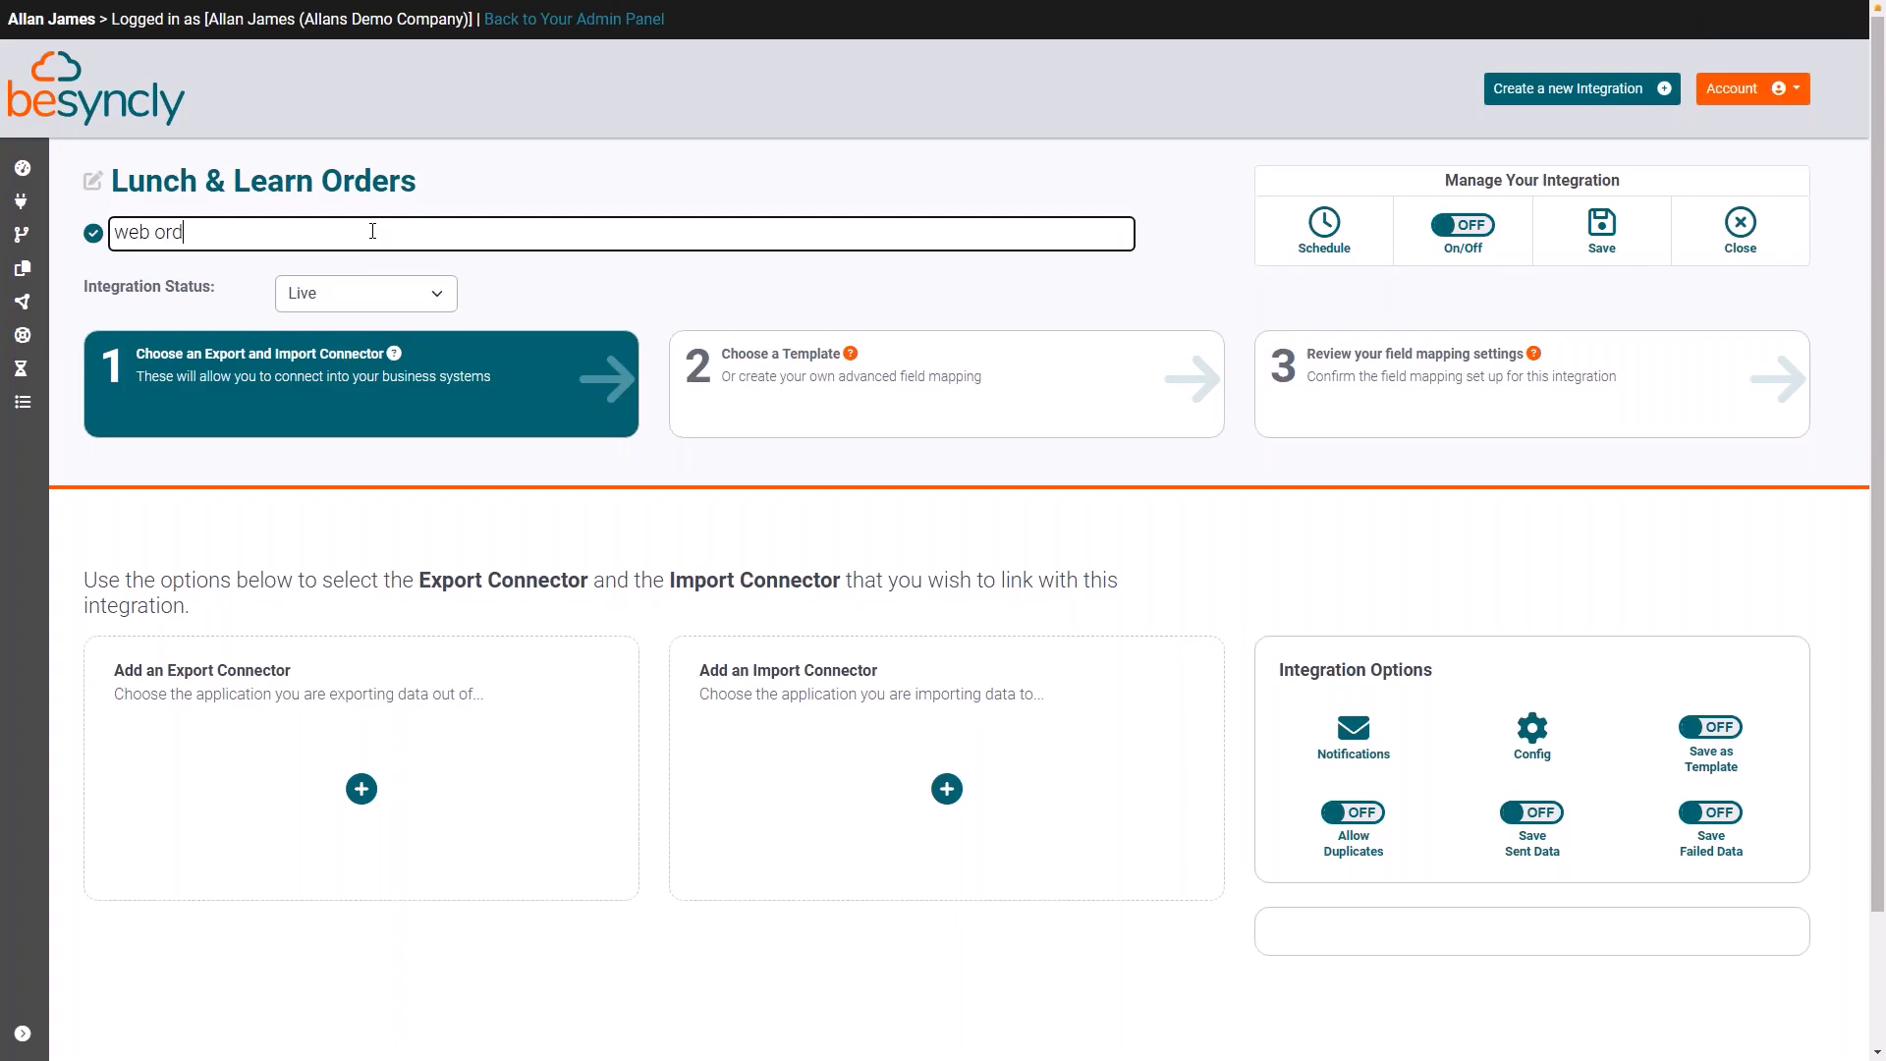
left_click(441, 295)
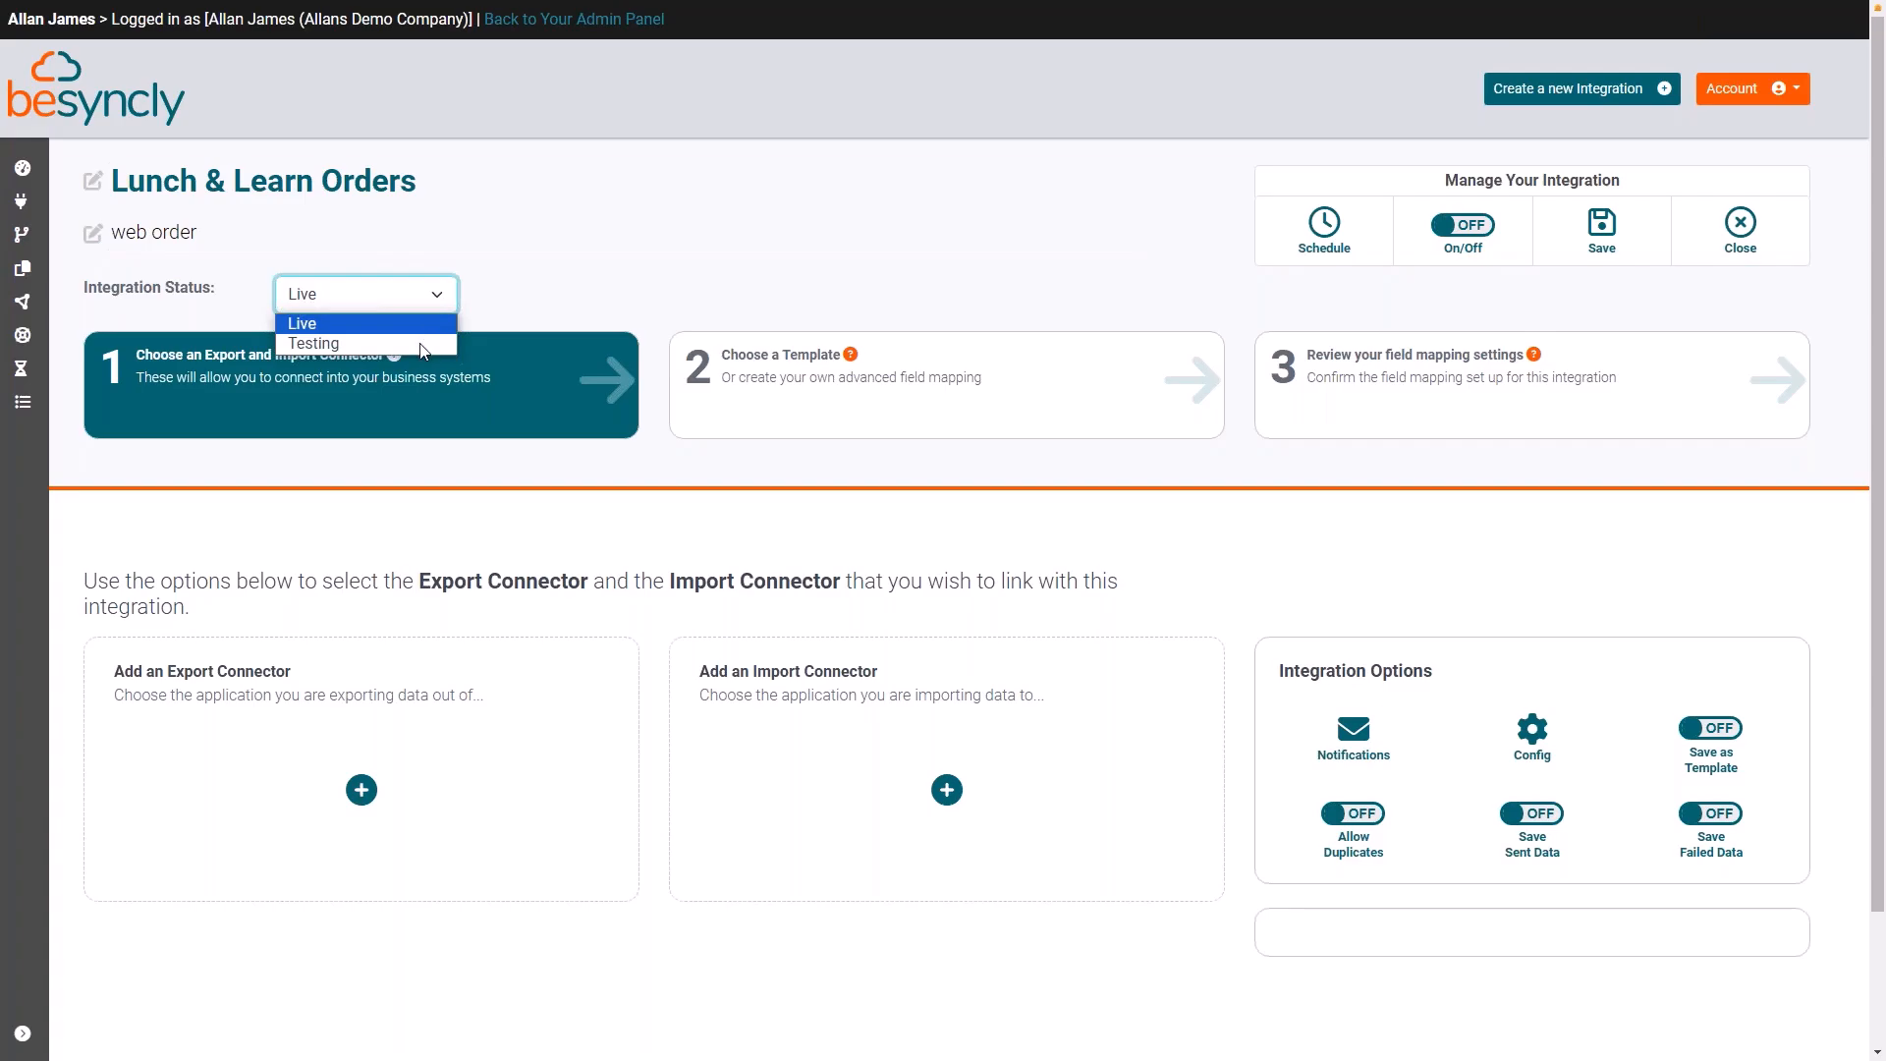
left_click(422, 343)
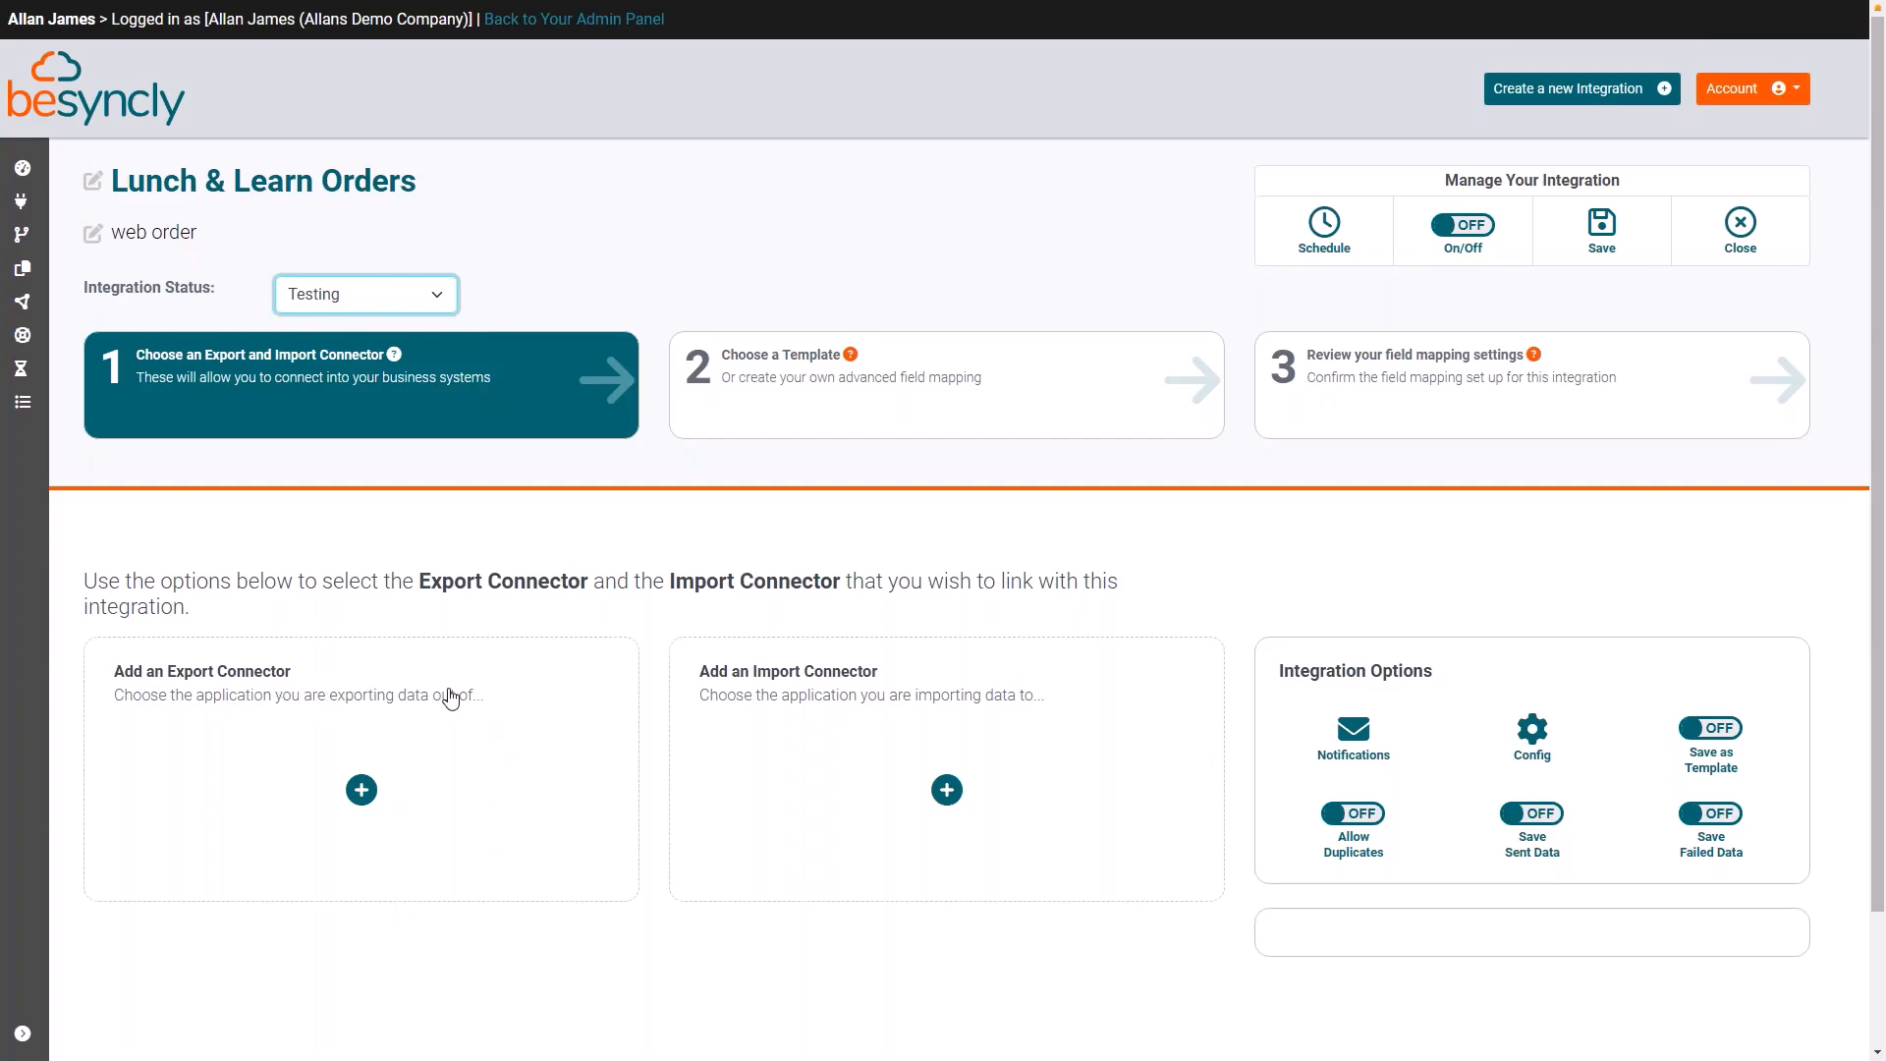
Step: Add the existing WooCommerce connector "Lunch & Learn" as the integration's export connector
left_click(361, 791)
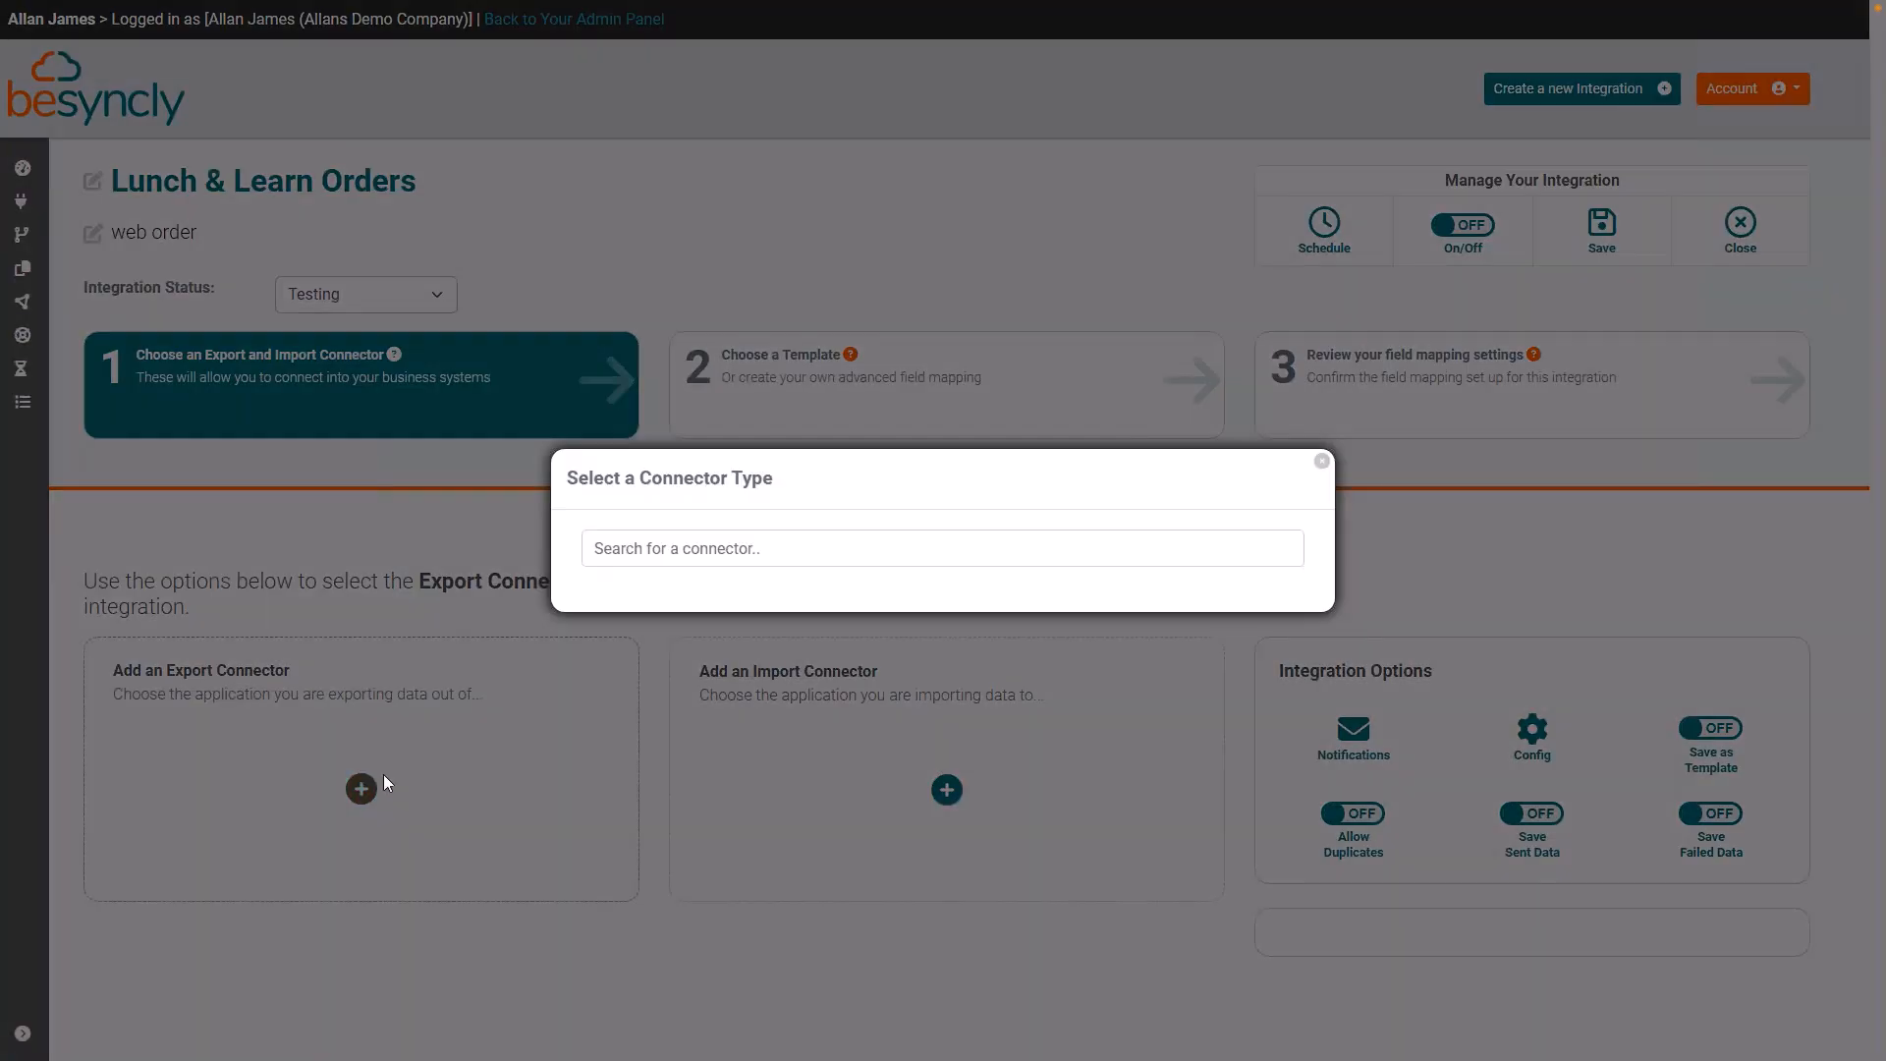
left_click(1223, 870)
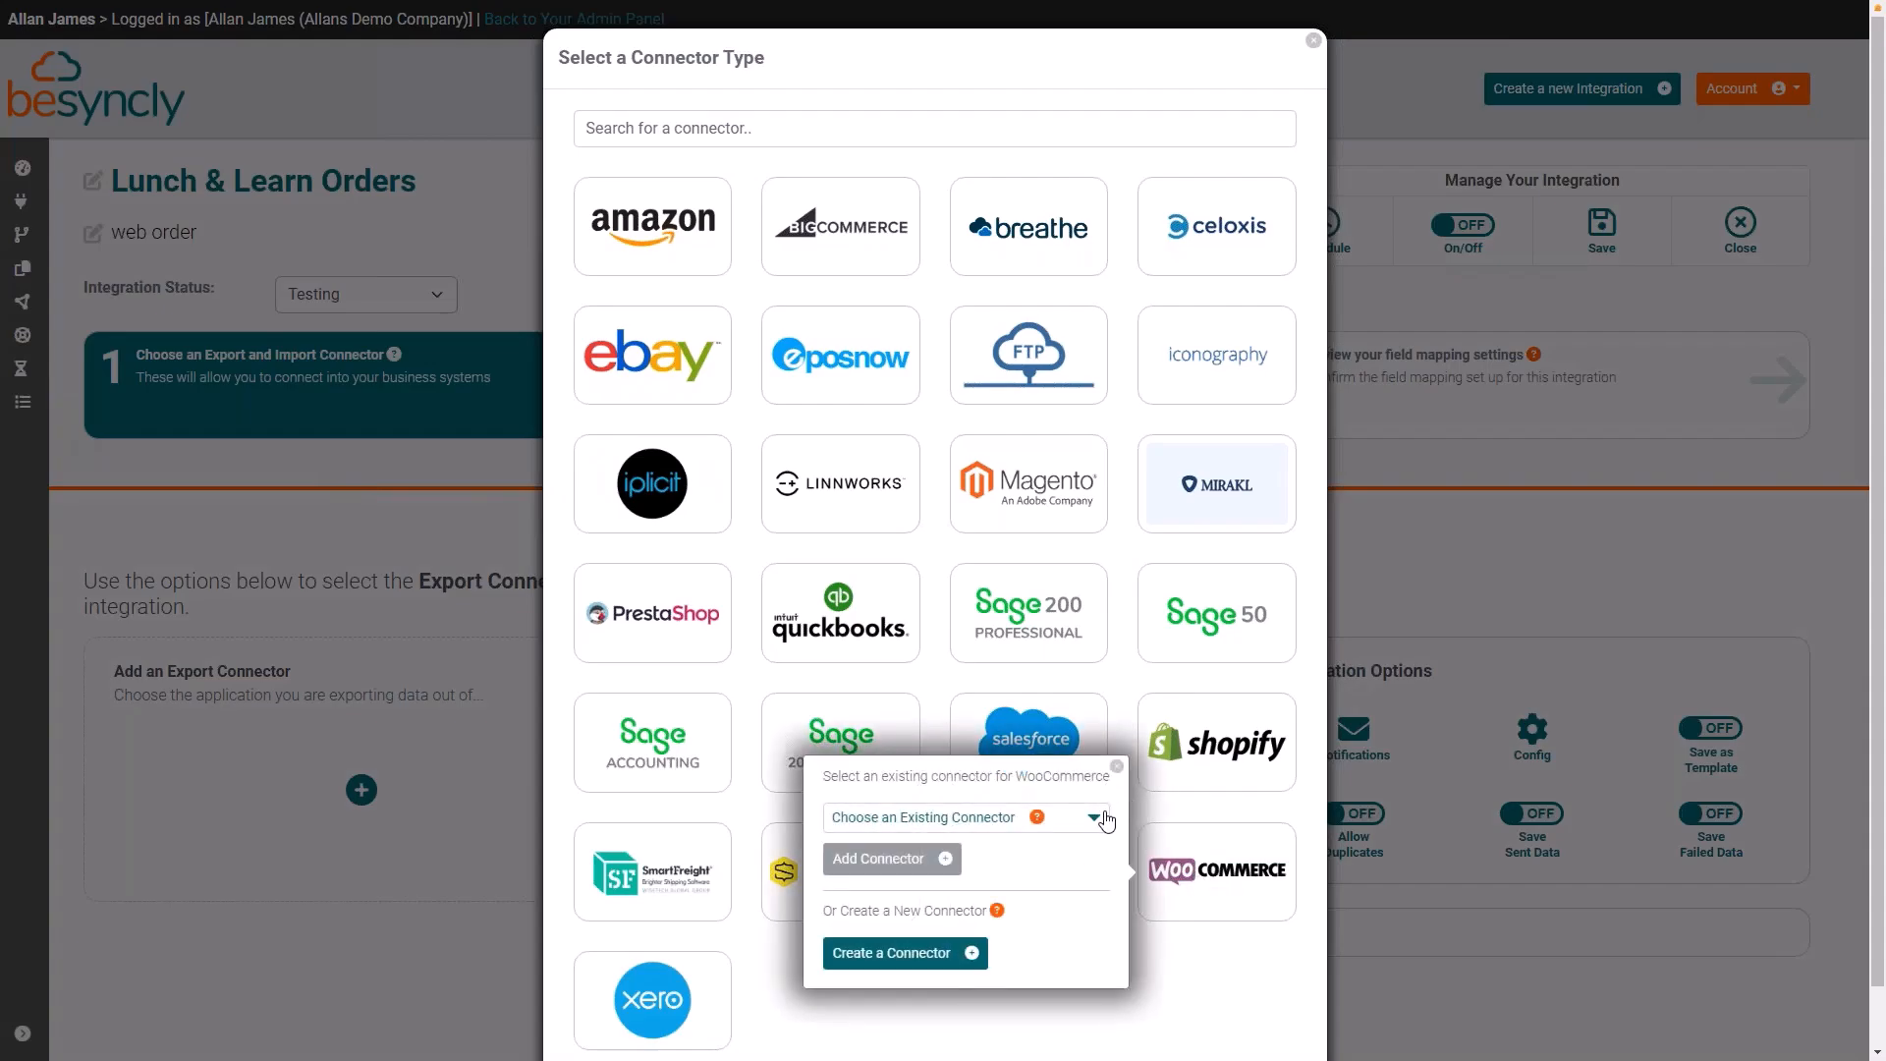
left_click(1095, 823)
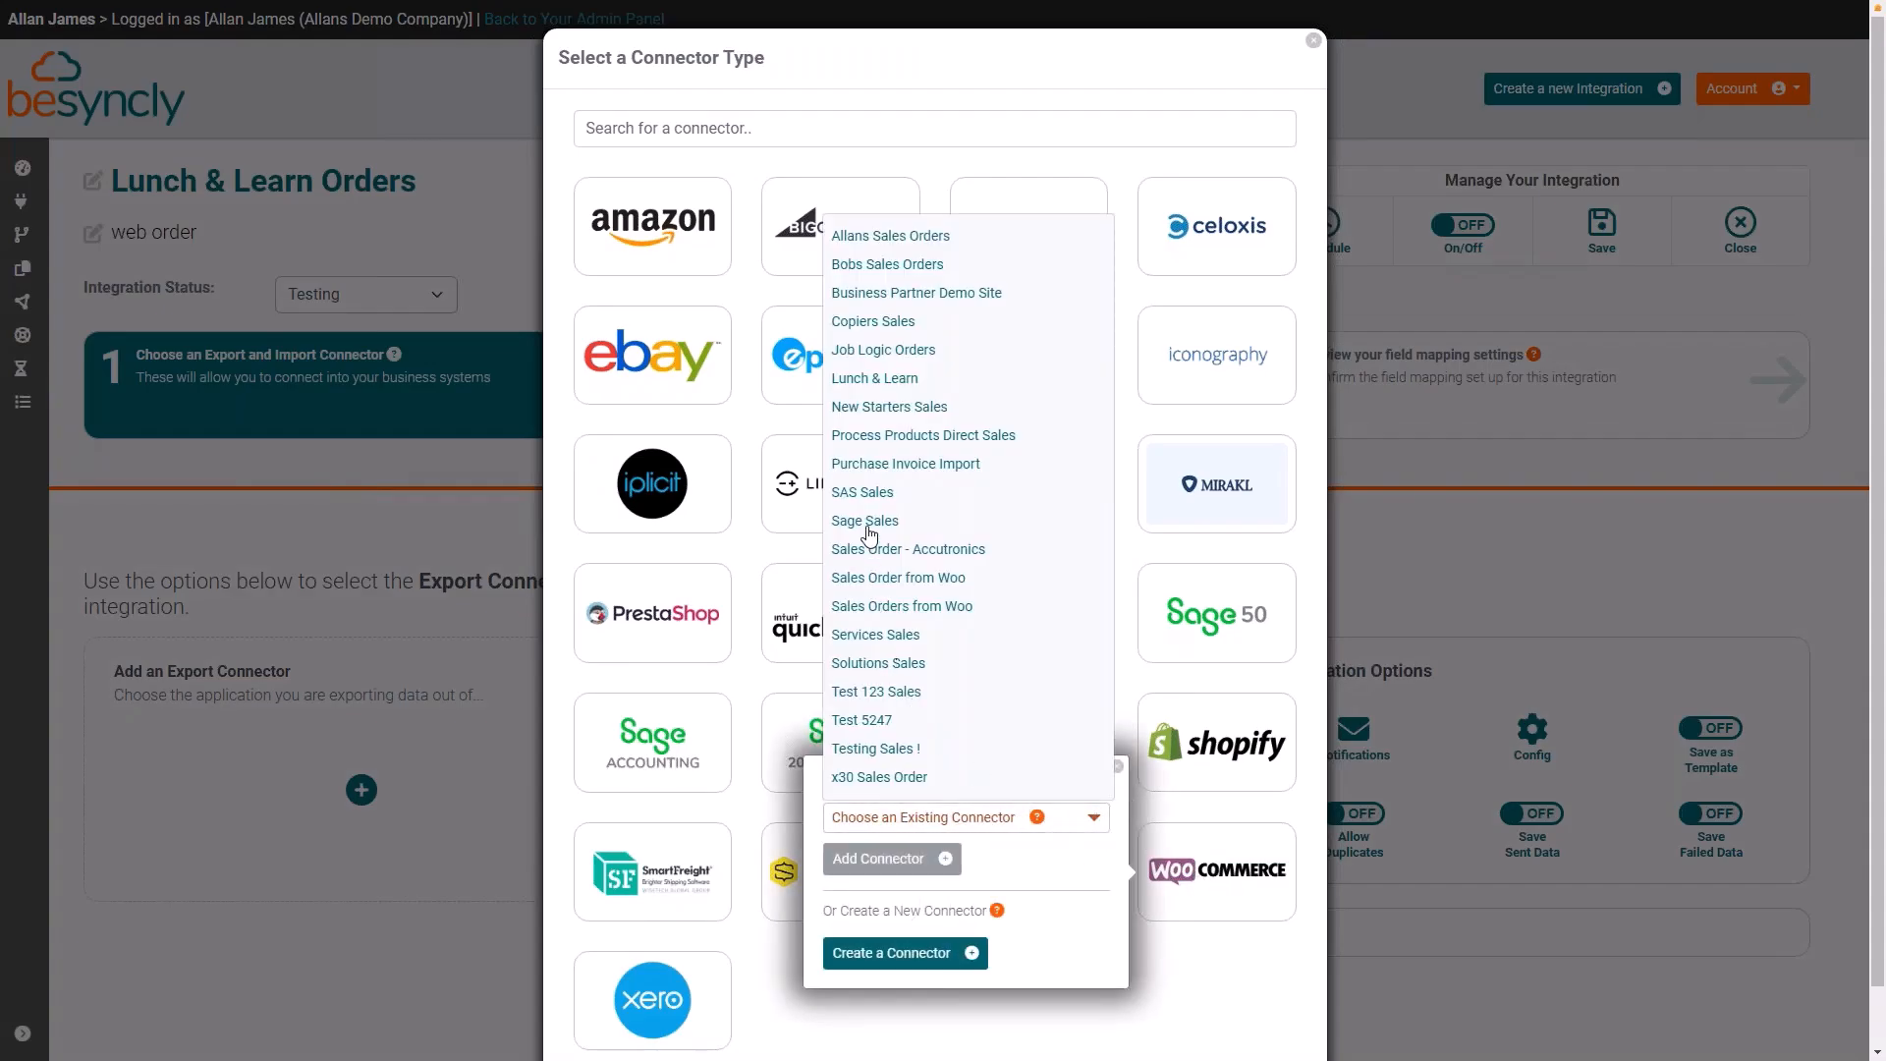
left_click(868, 382)
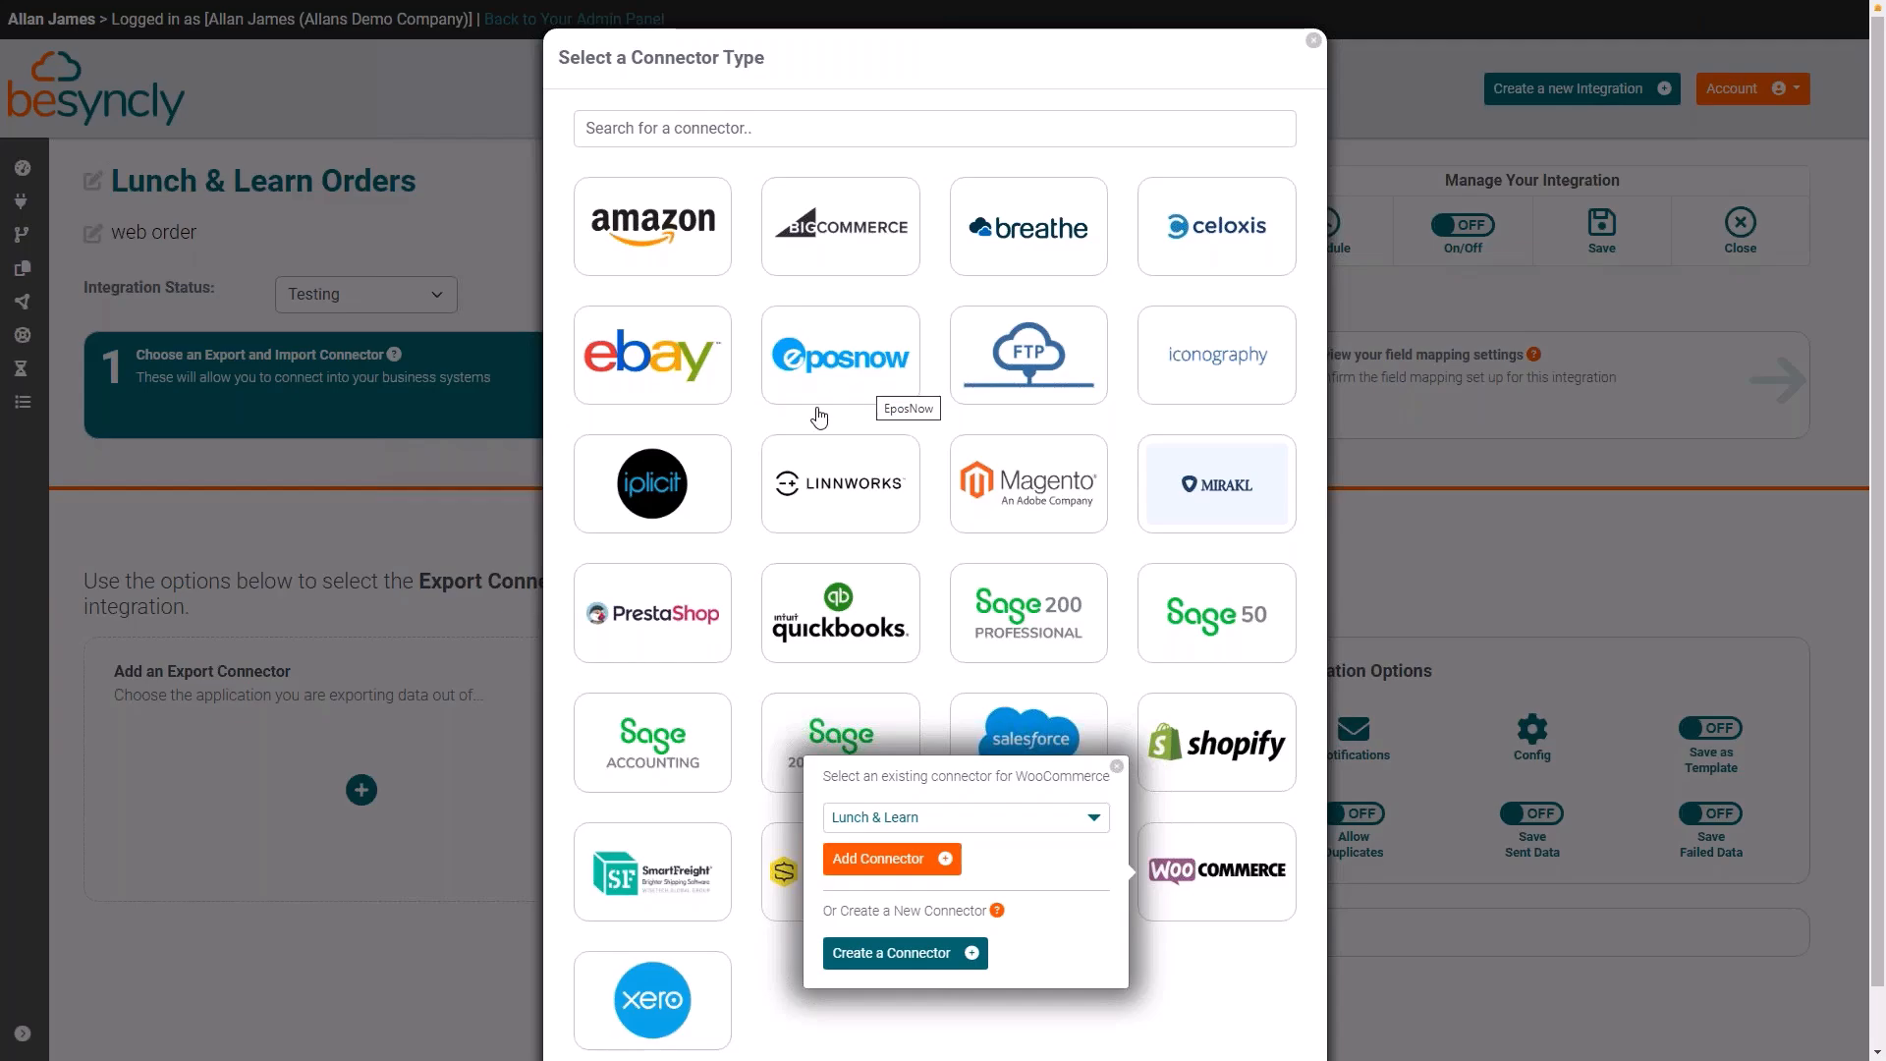
left_click(889, 860)
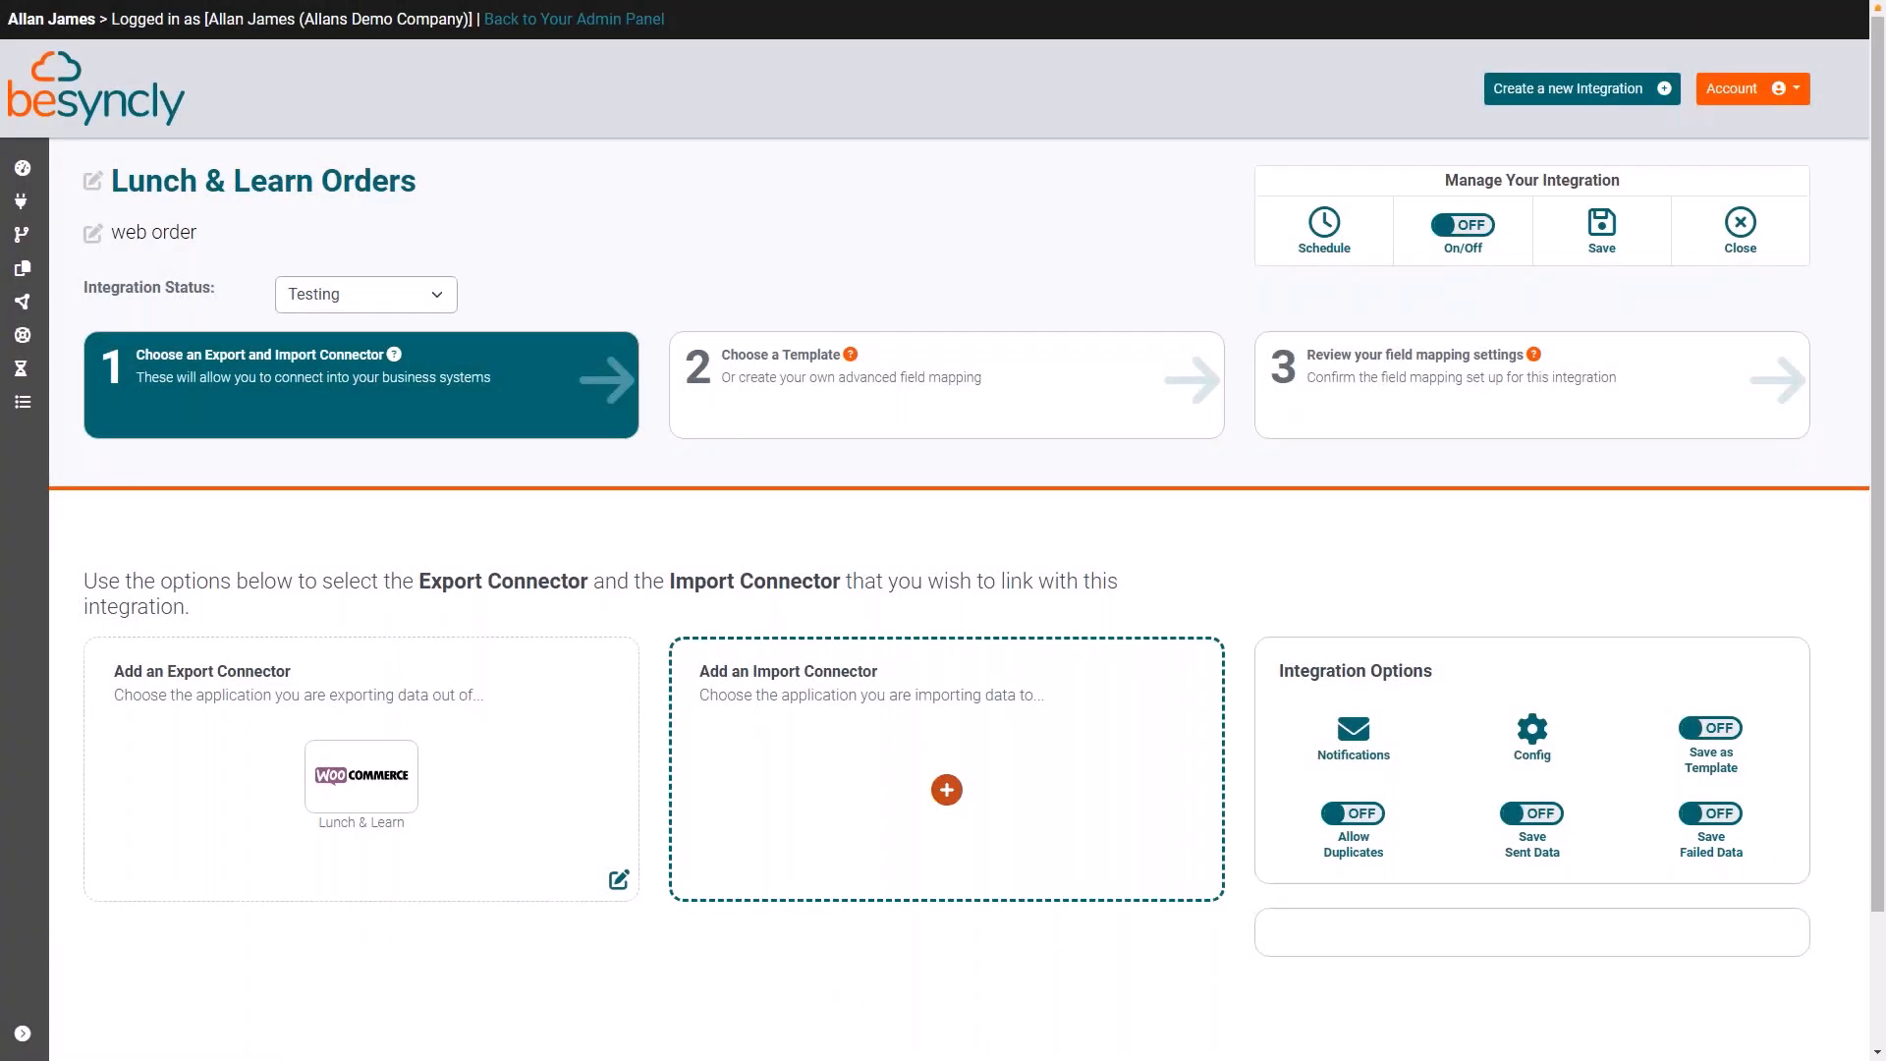
Step: Add the existing Sage 200 Professional connector, the "Sage 200c Connector" entry, as the integration's import connector
left_click(947, 791)
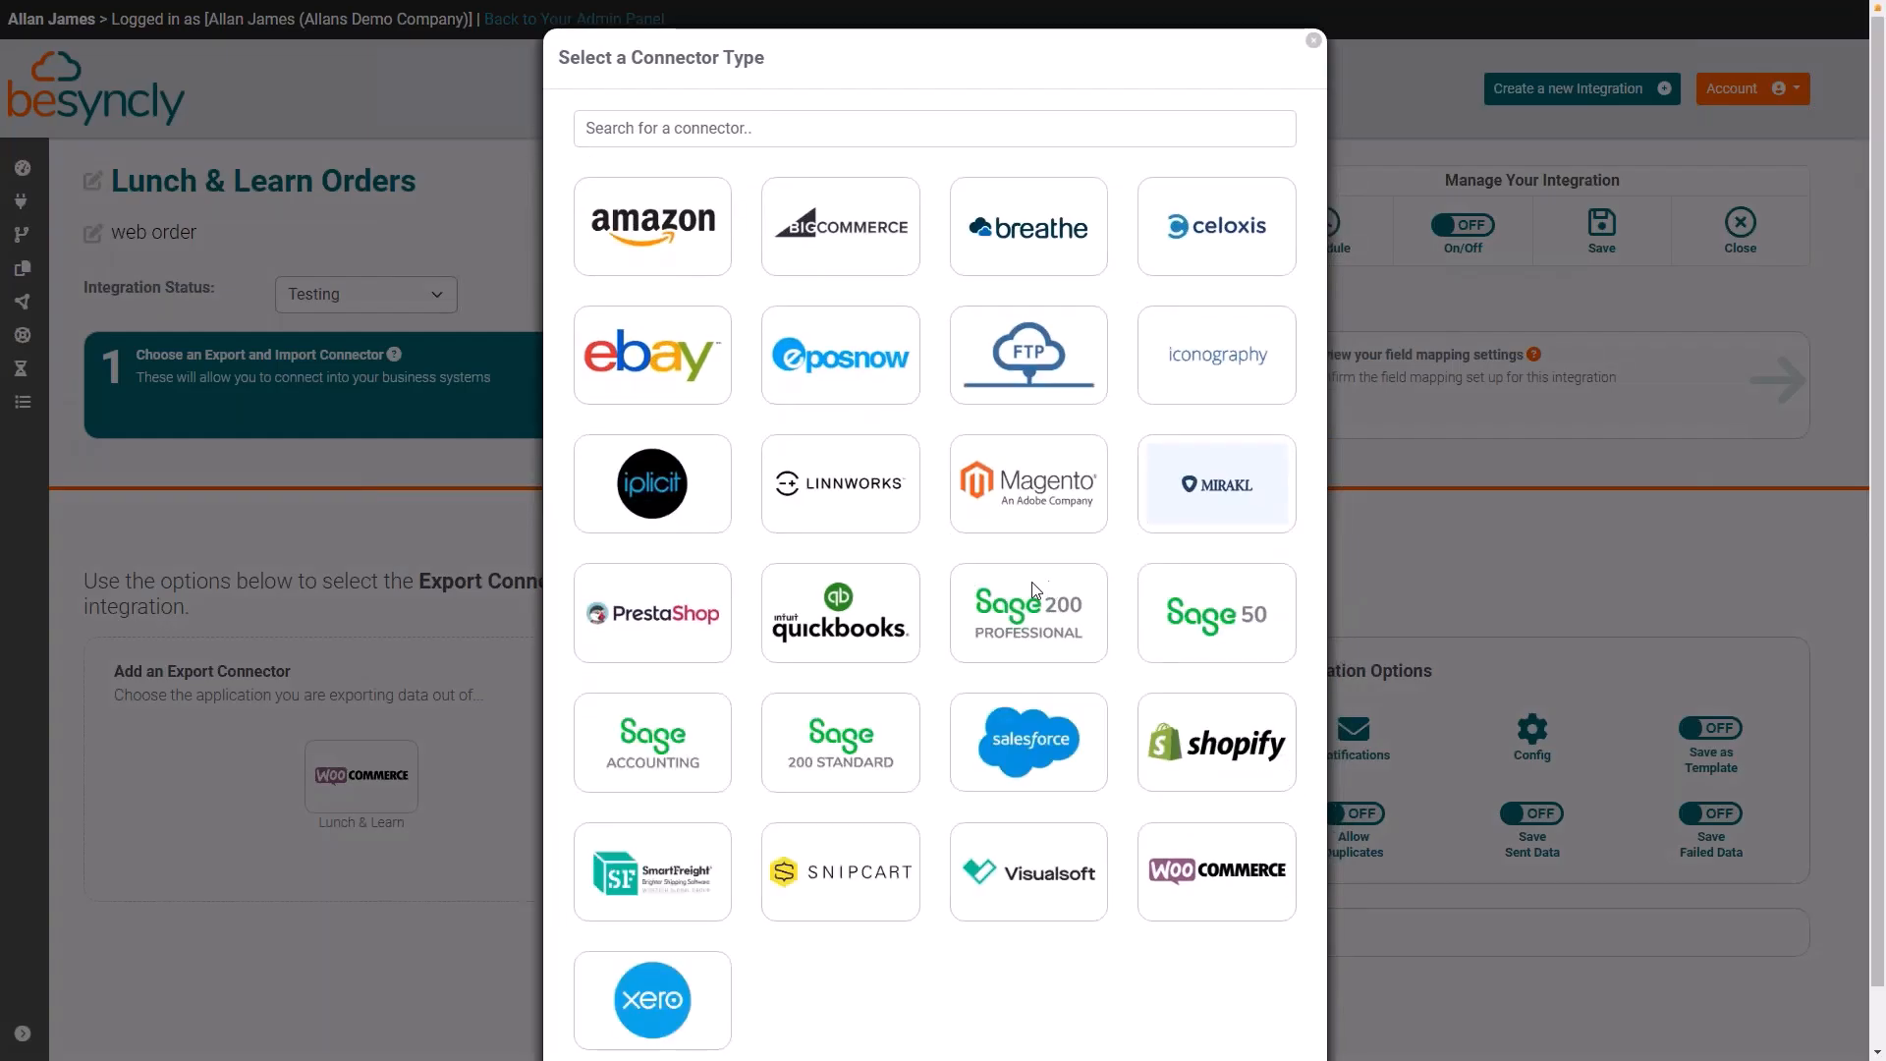
left_click(1018, 603)
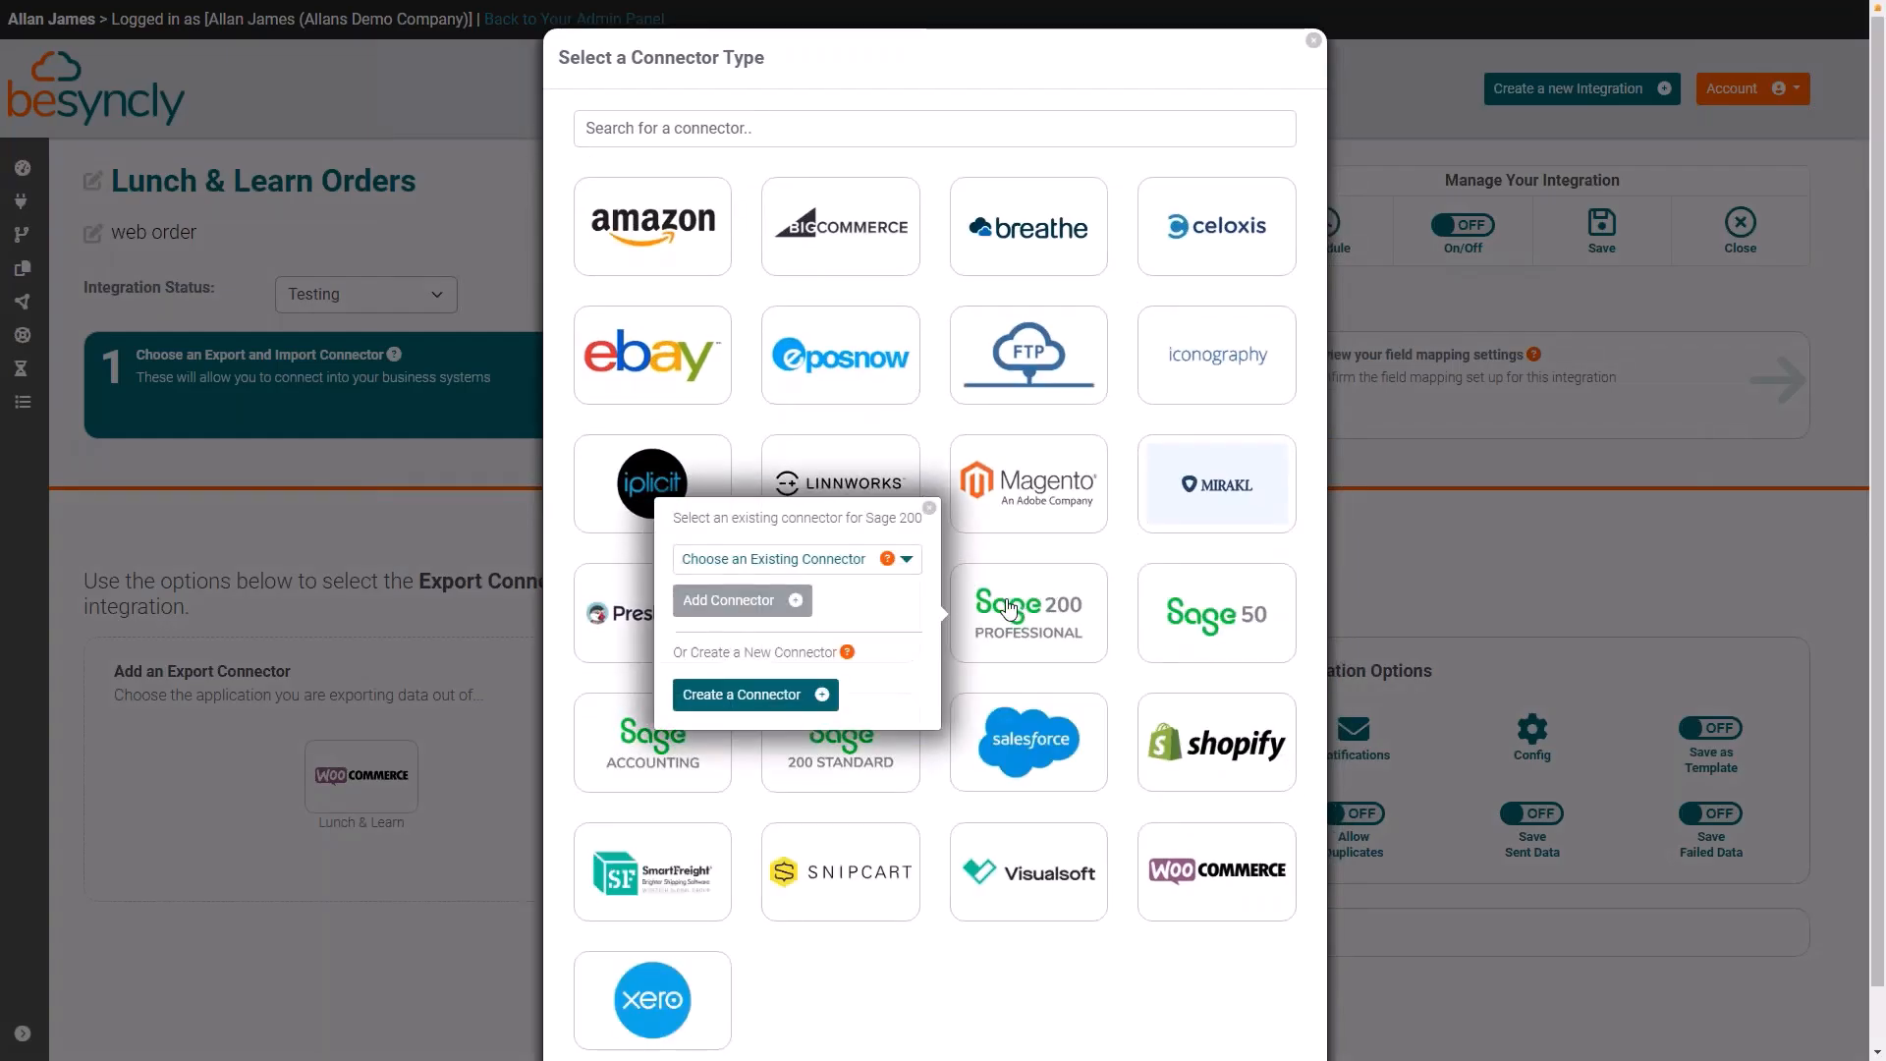
left_click(909, 562)
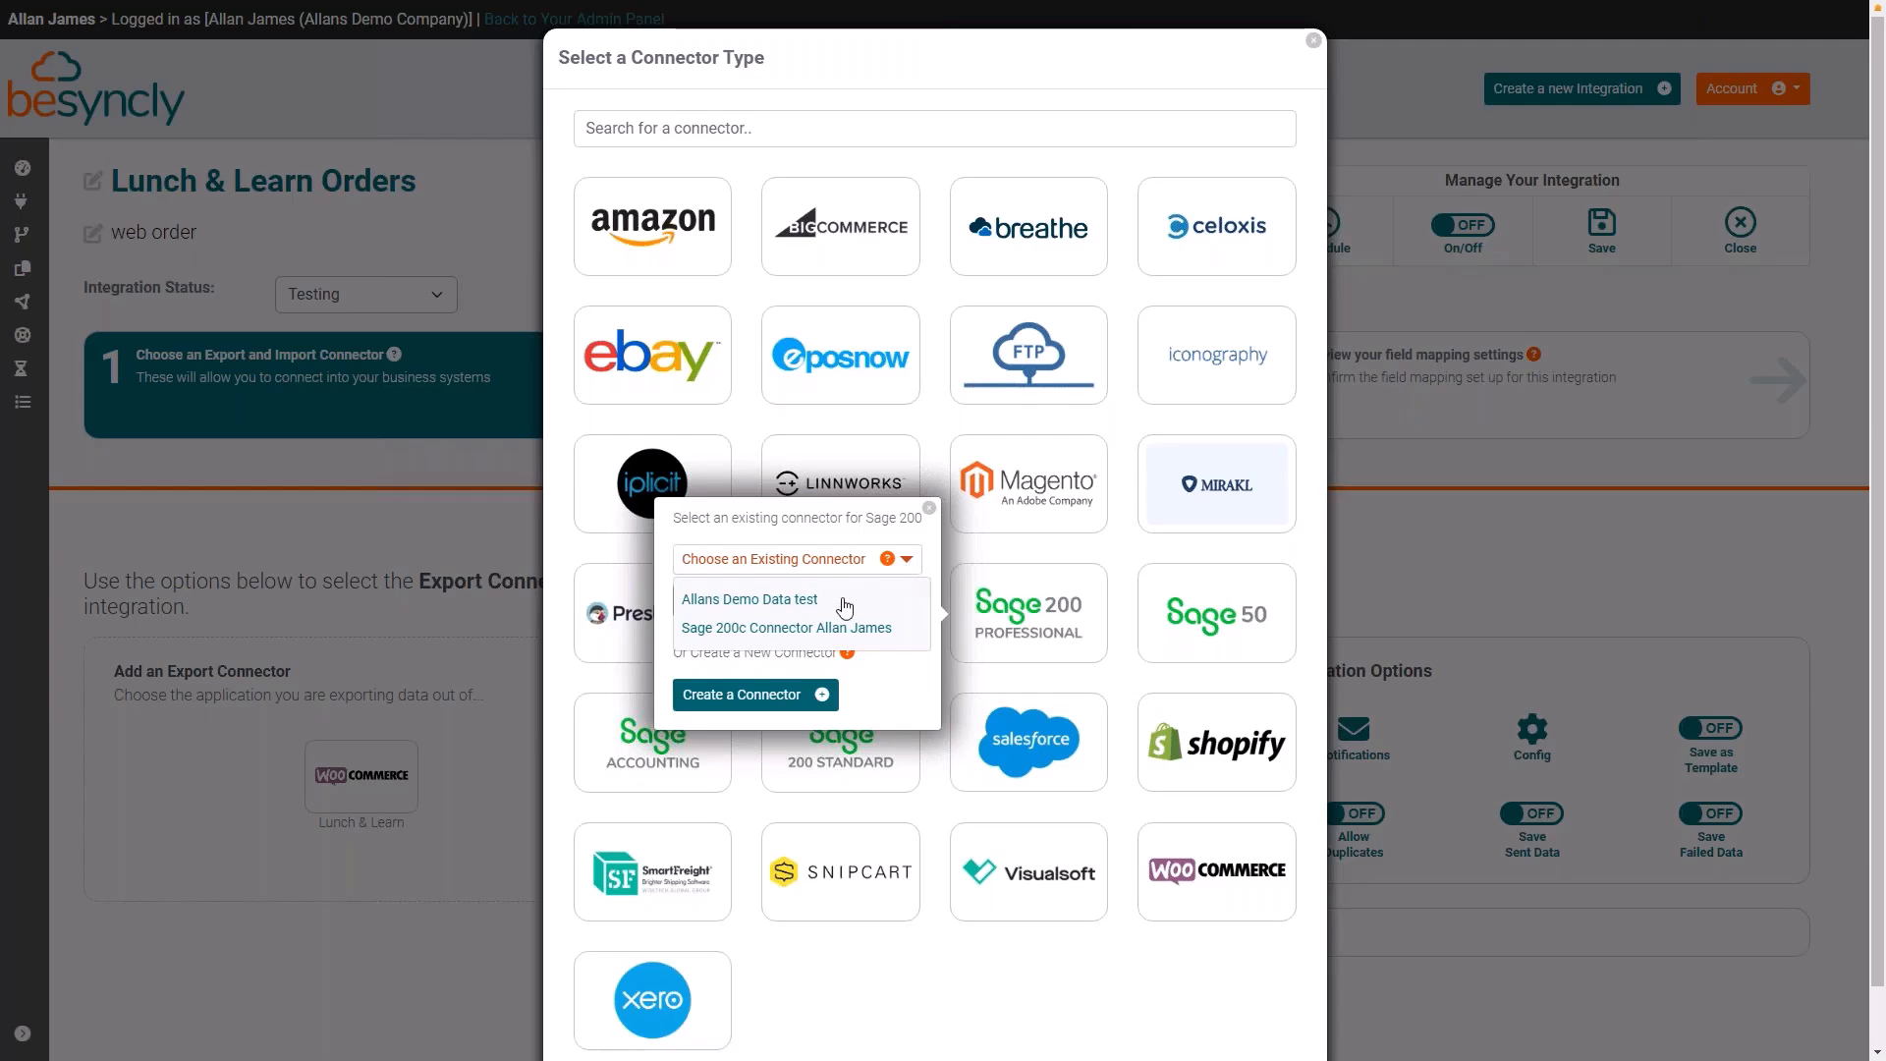
left_click(796, 629)
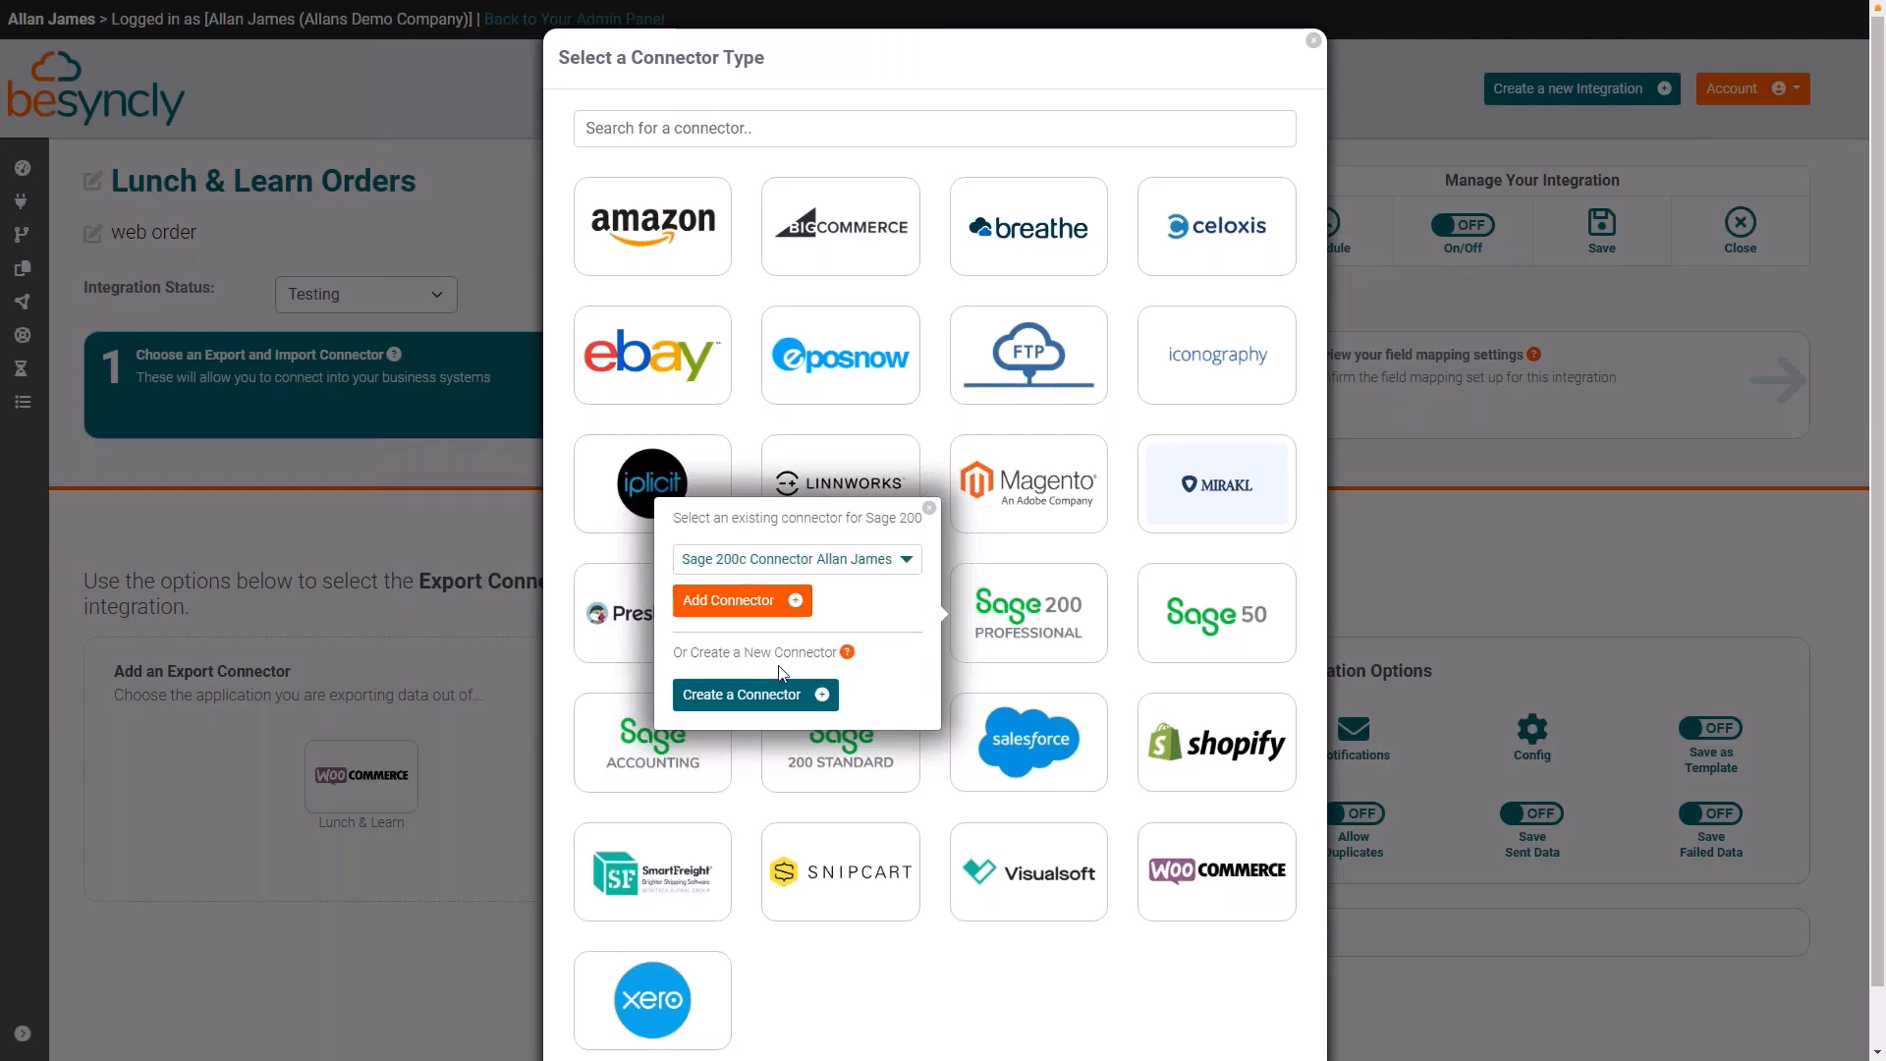
left_click(735, 601)
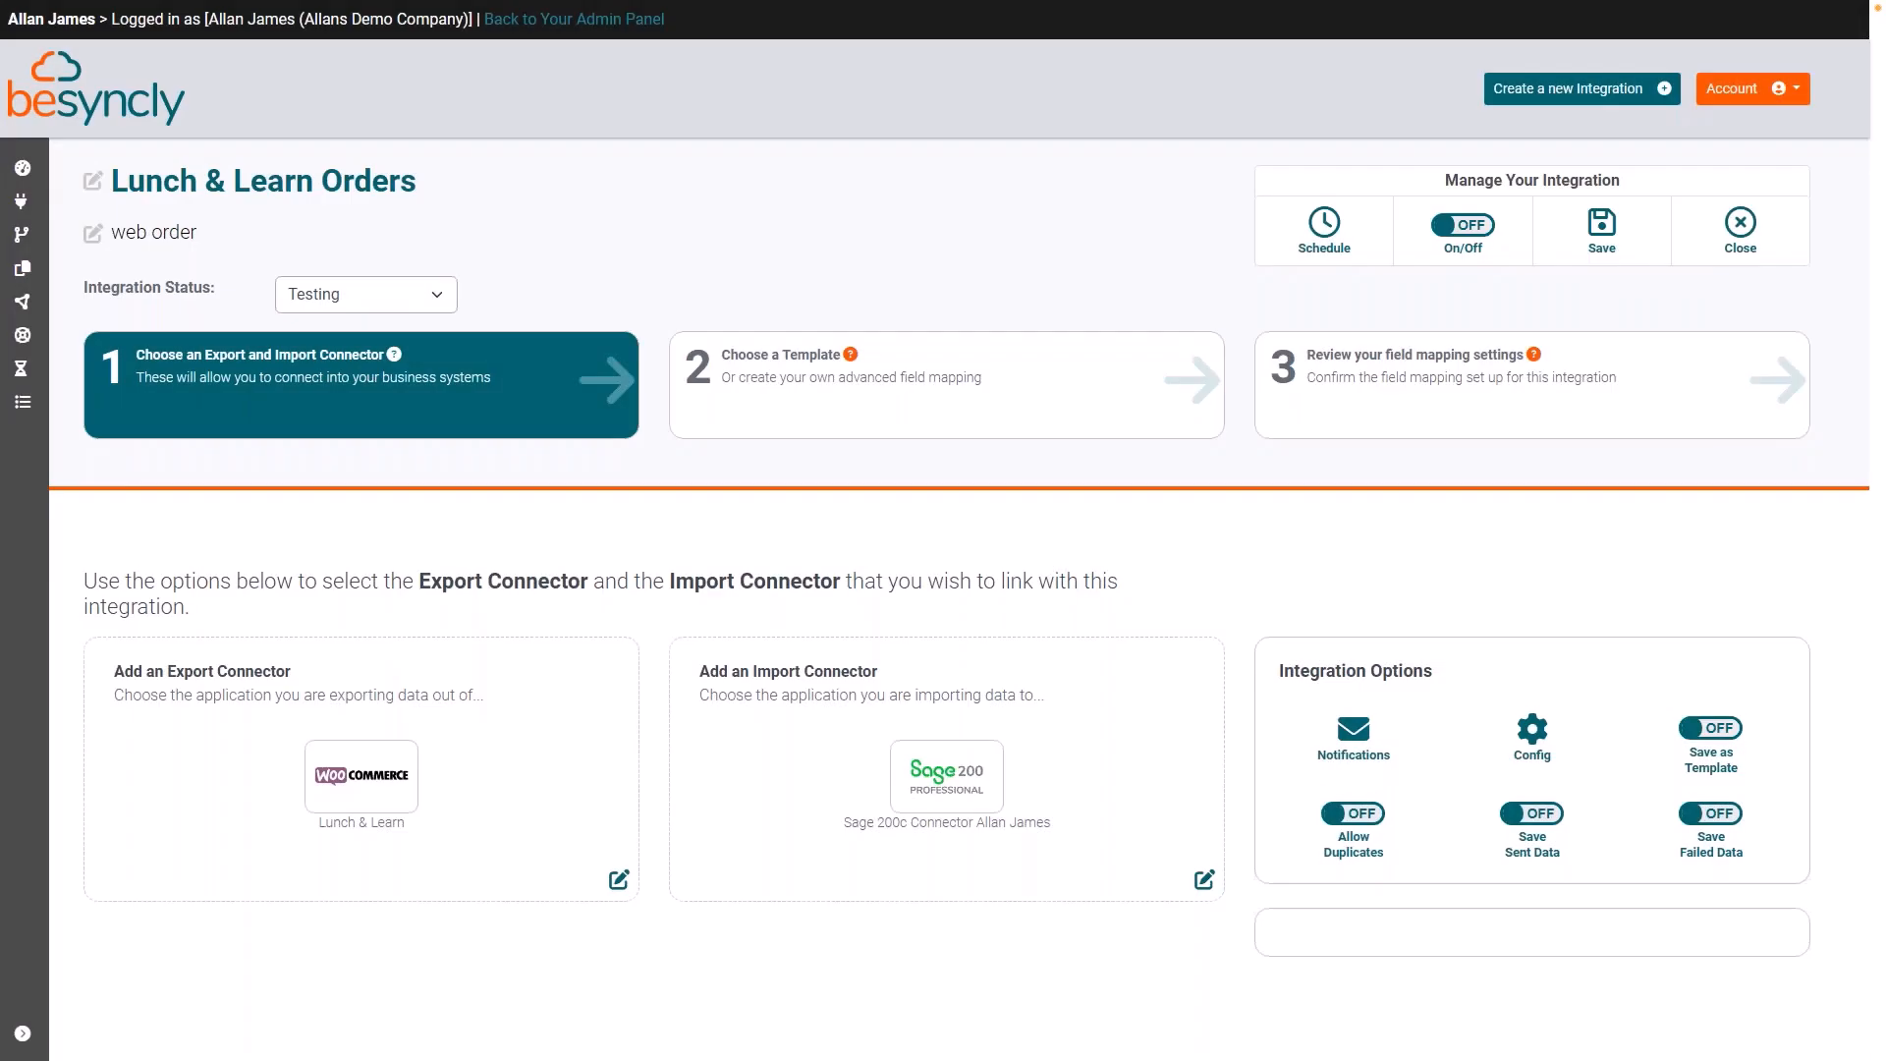
Step: Create the field mapping from the "Business Partner Sales Order" template for WooCommerce to Sage 200 Professional
scroll(1042, 959, "down", 1)
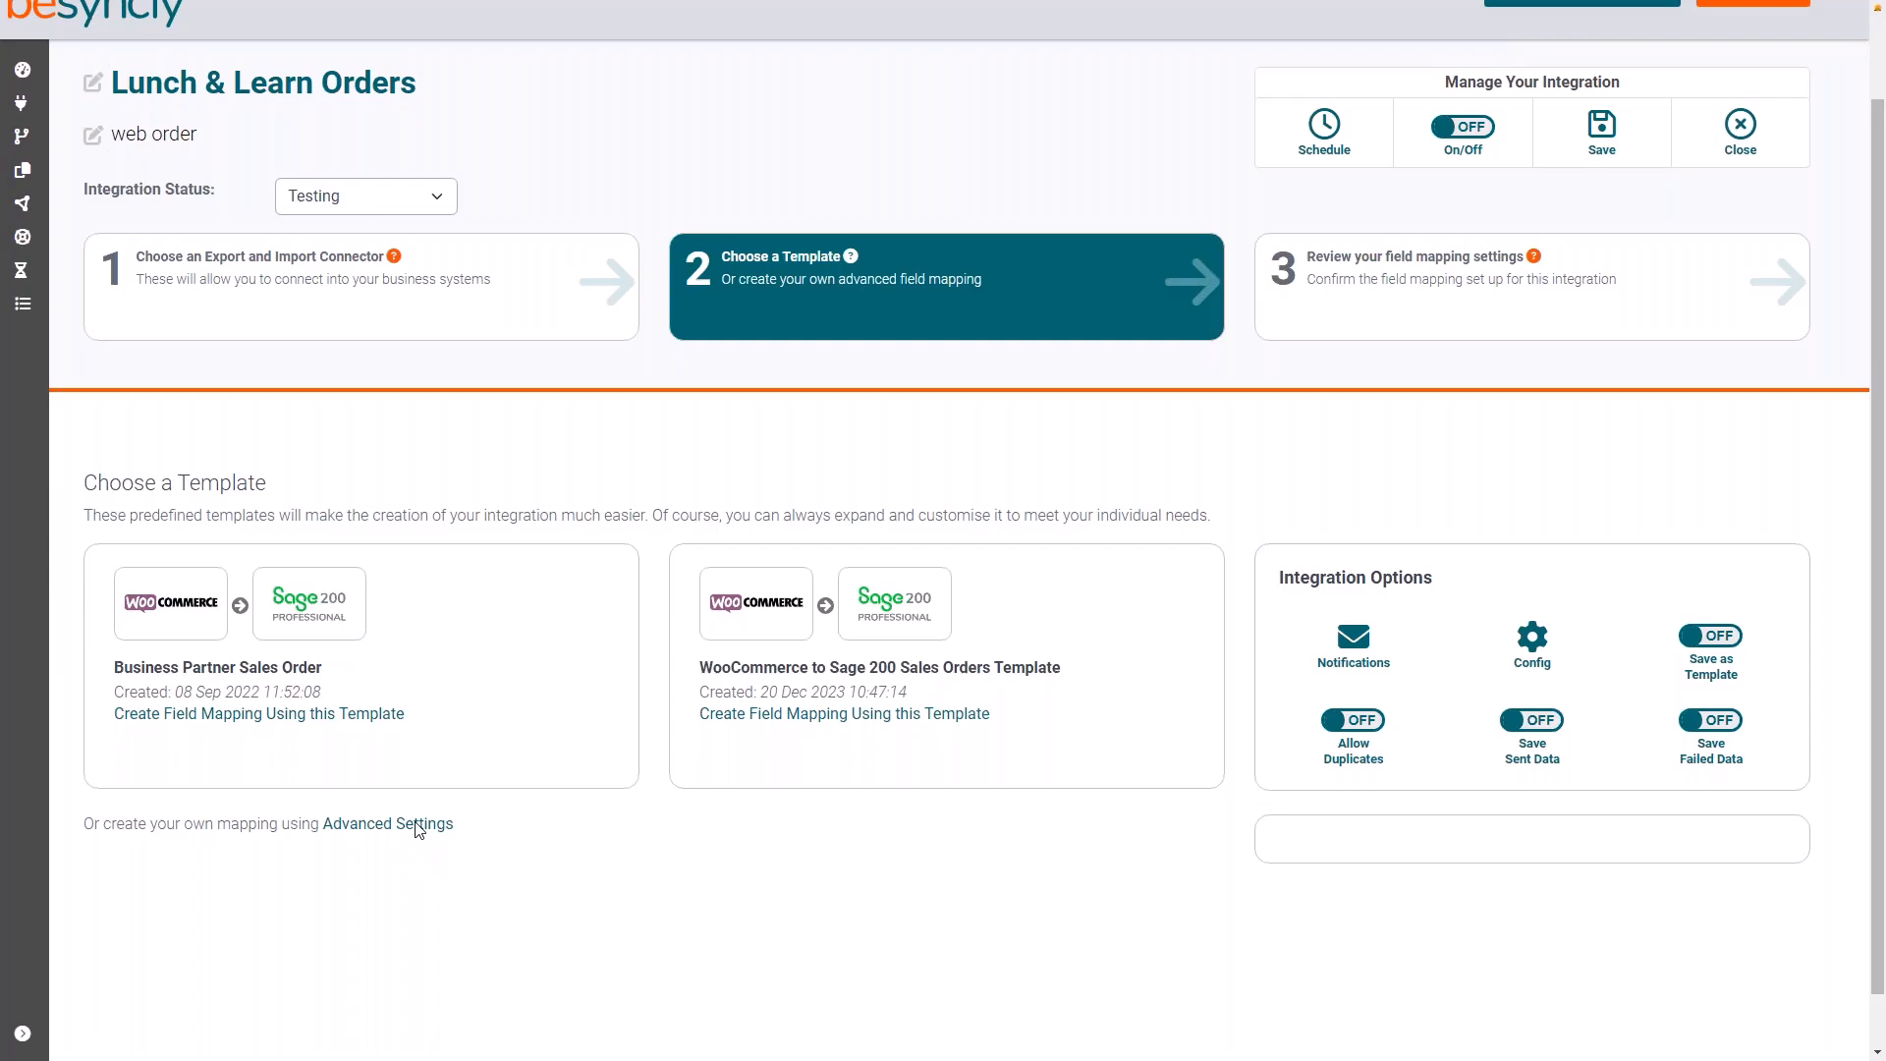
left_click(379, 715)
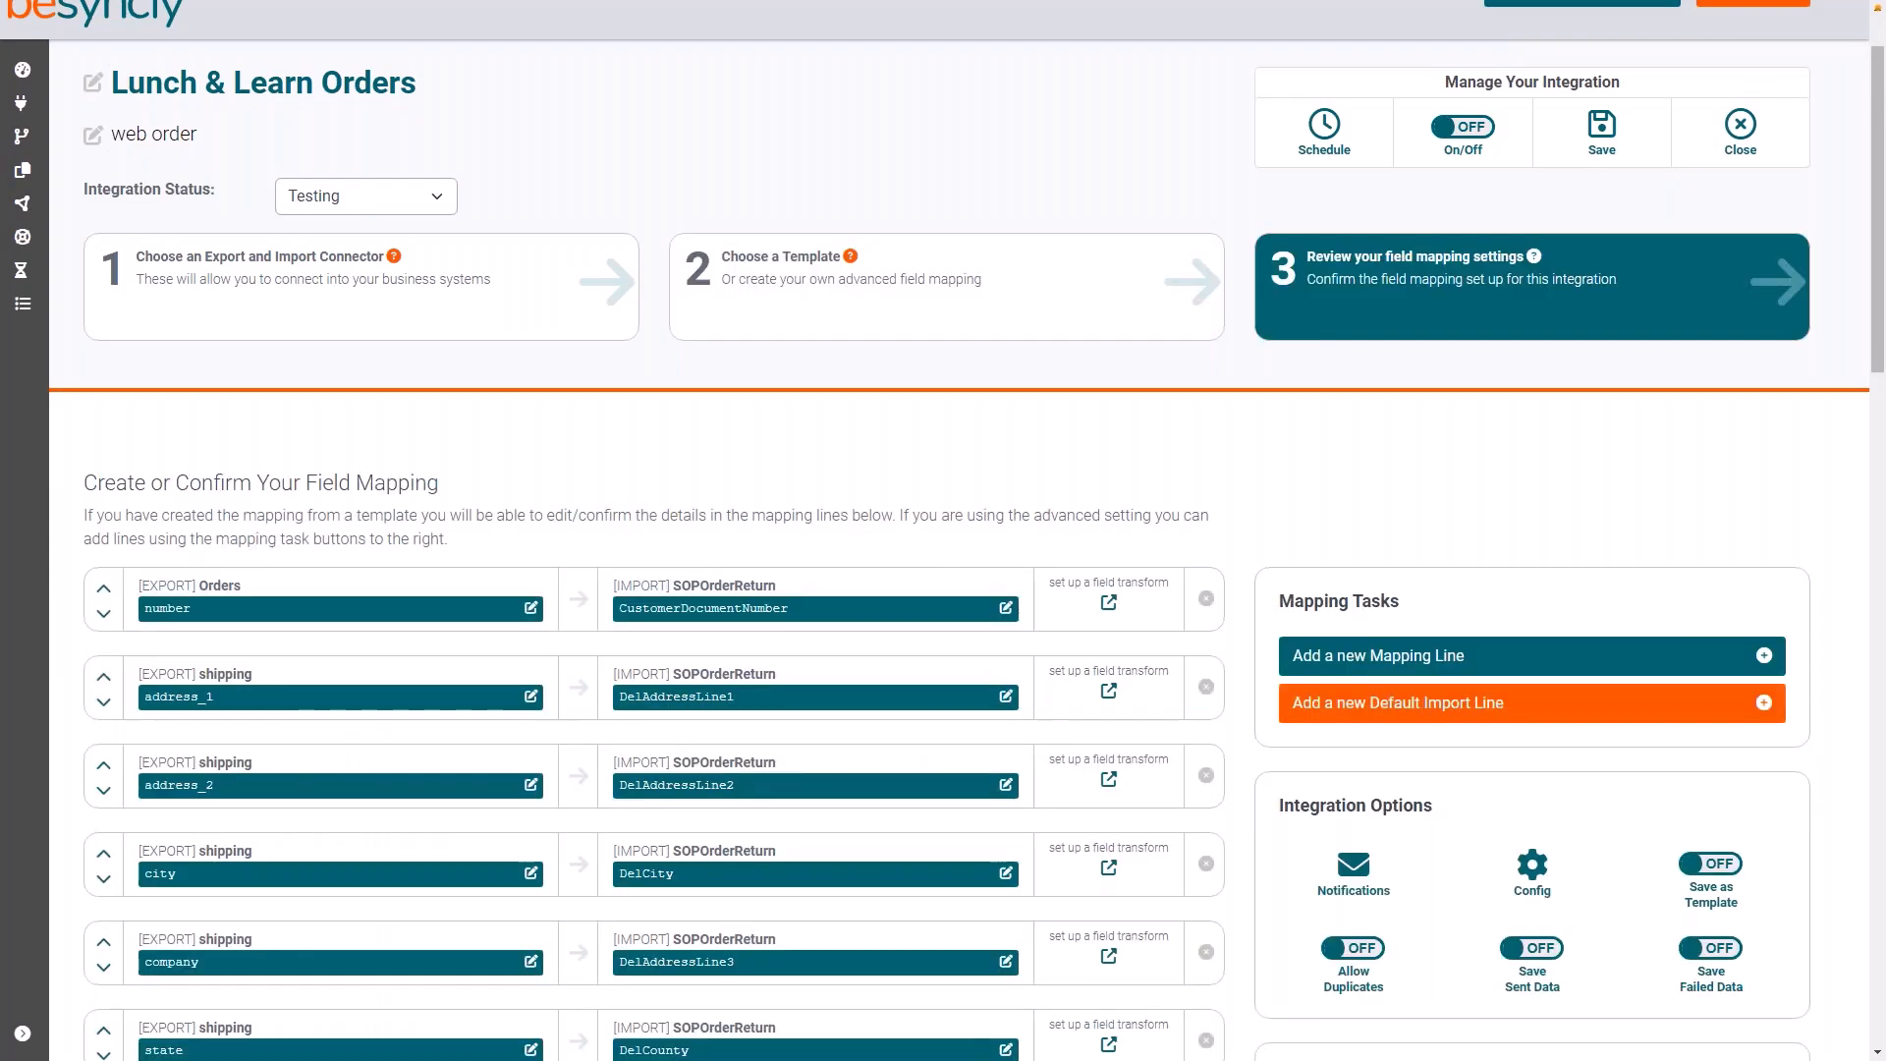
Step: Review the mapping lines that link the order, shipping and line_items export fields to the SOPOrderReturn and Lines import fields
scroll(790, 475, "down", 1)
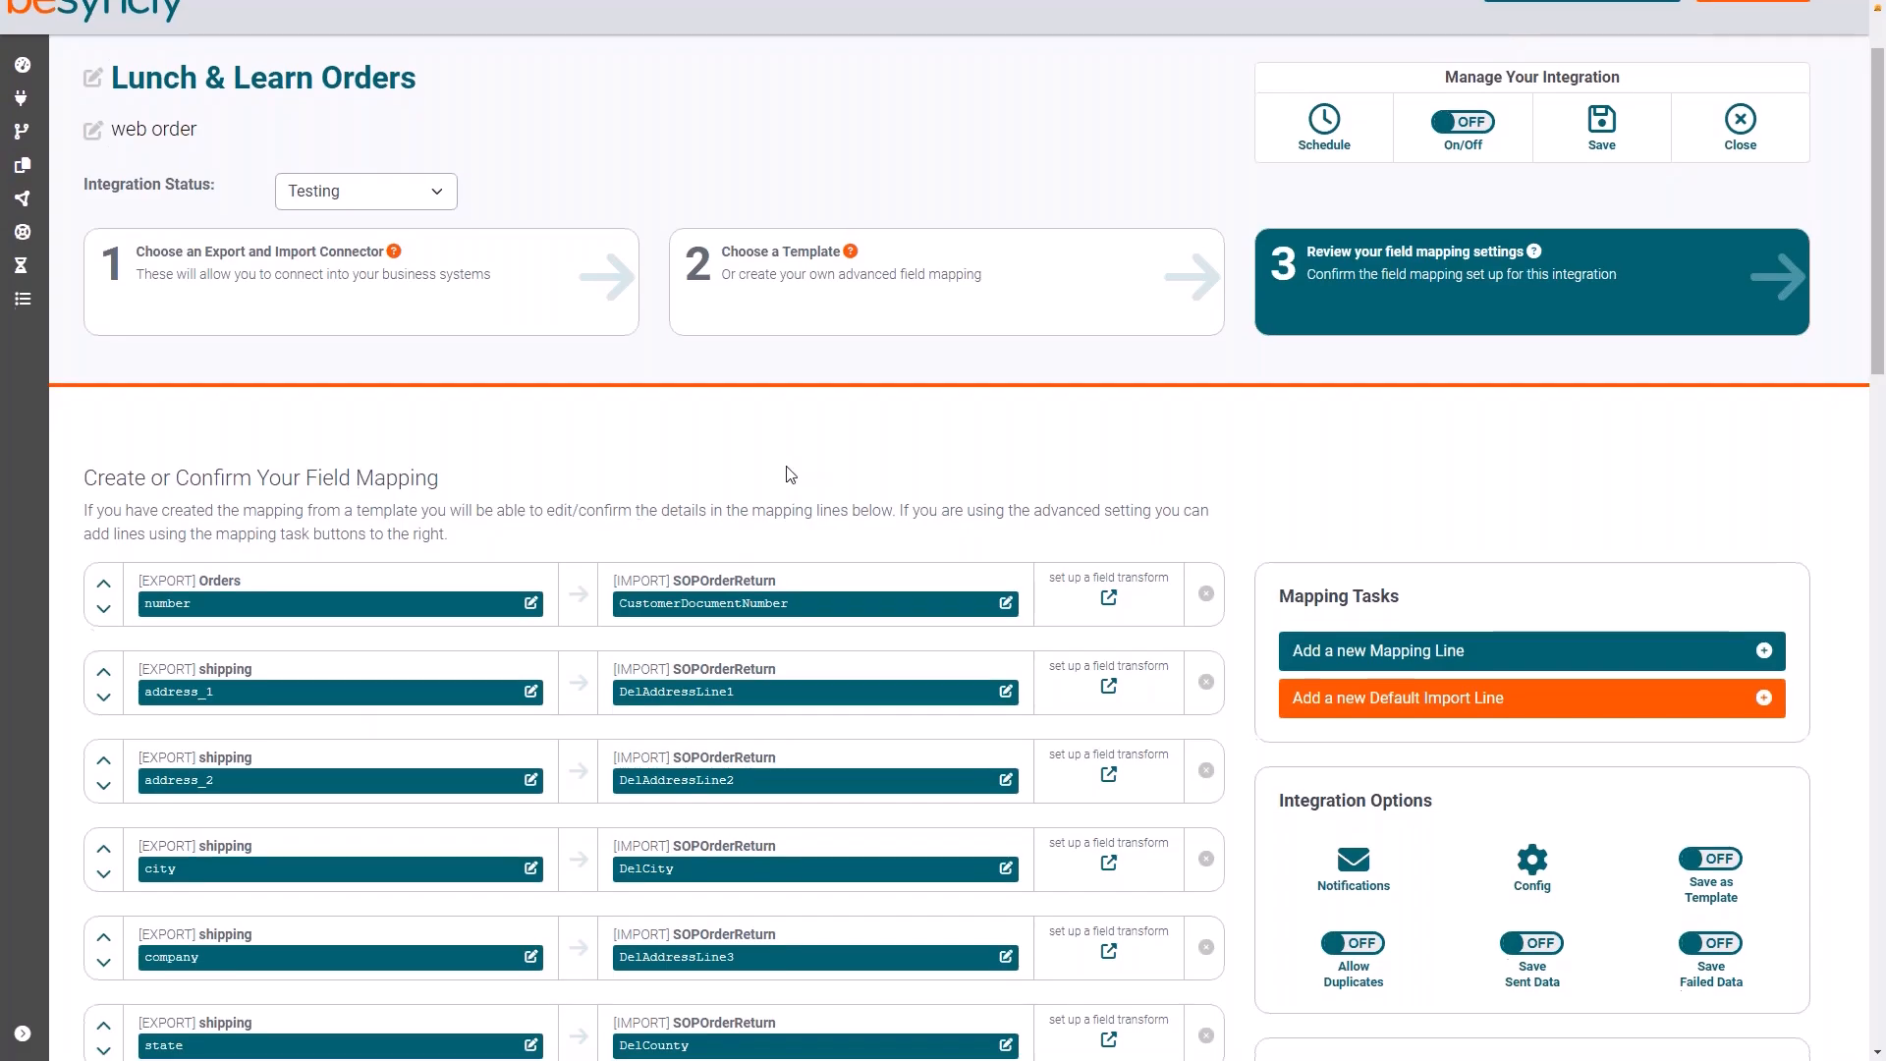
scroll(790, 476, "down", 1)
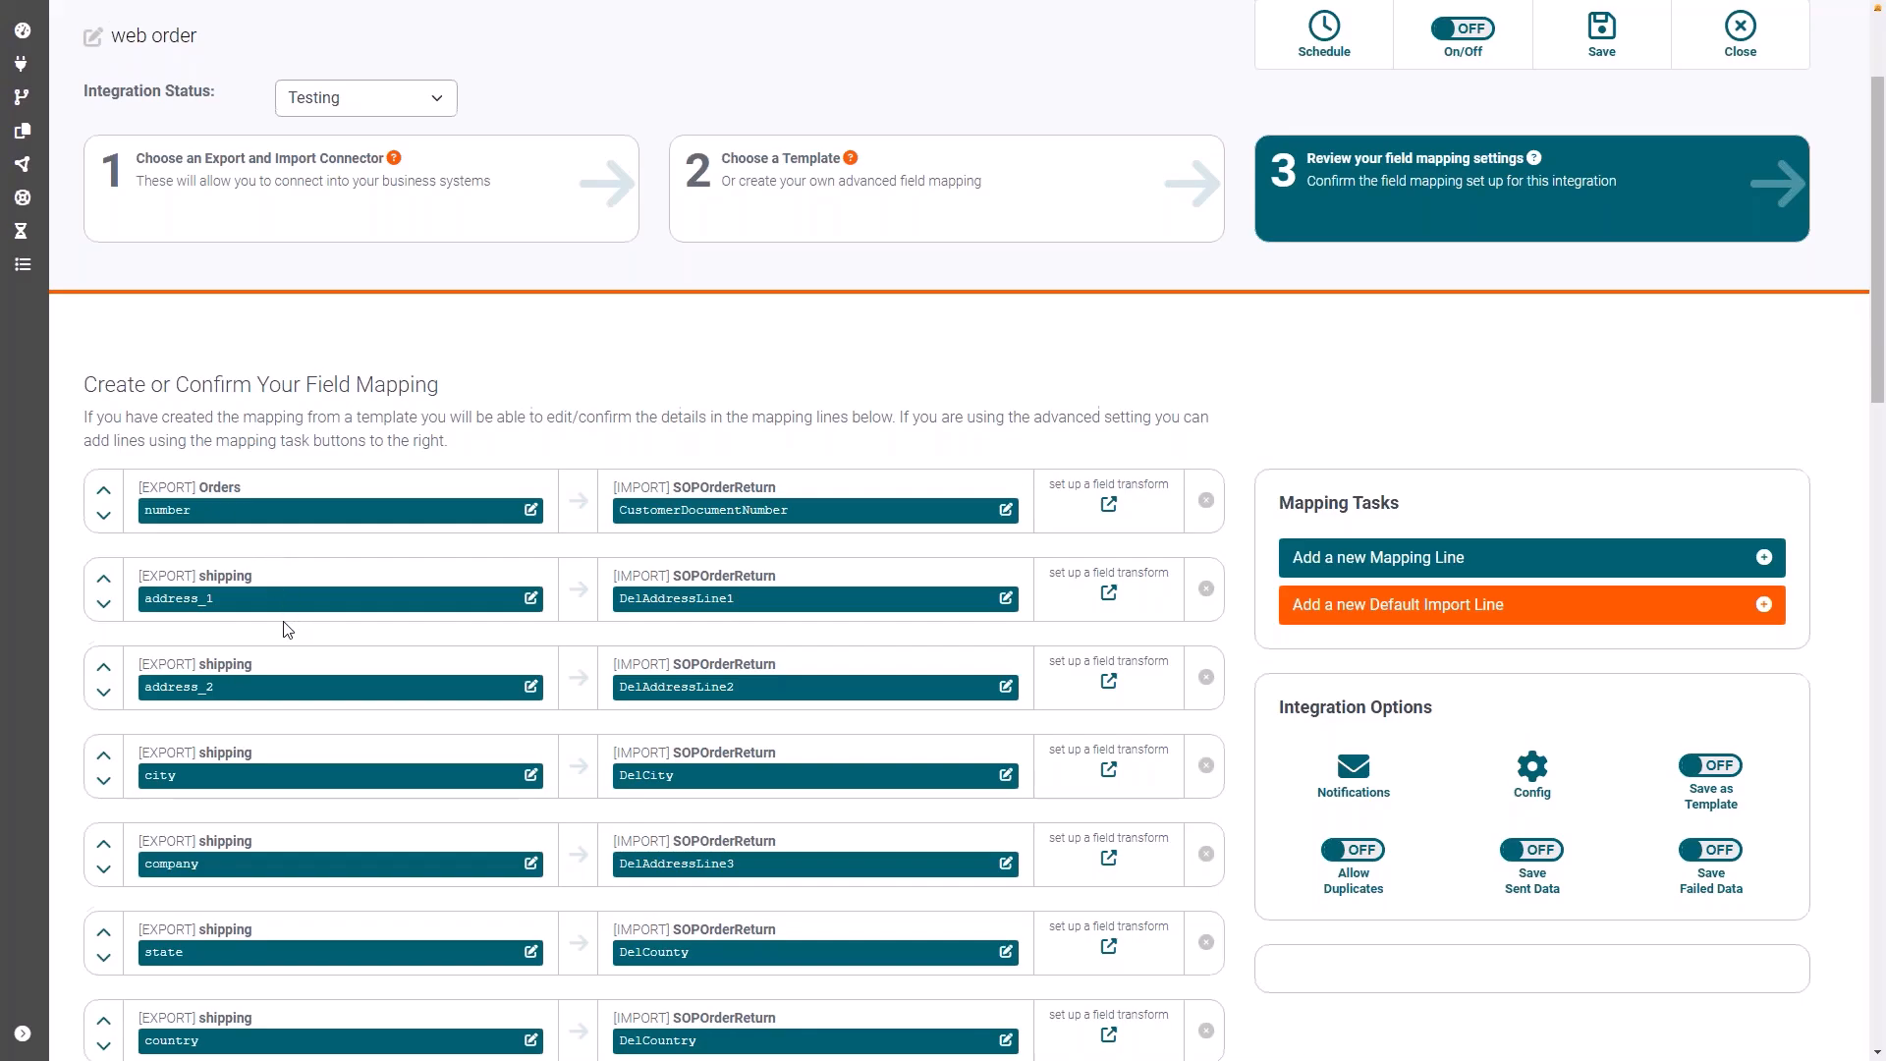
scroll(288, 630, "down", 2)
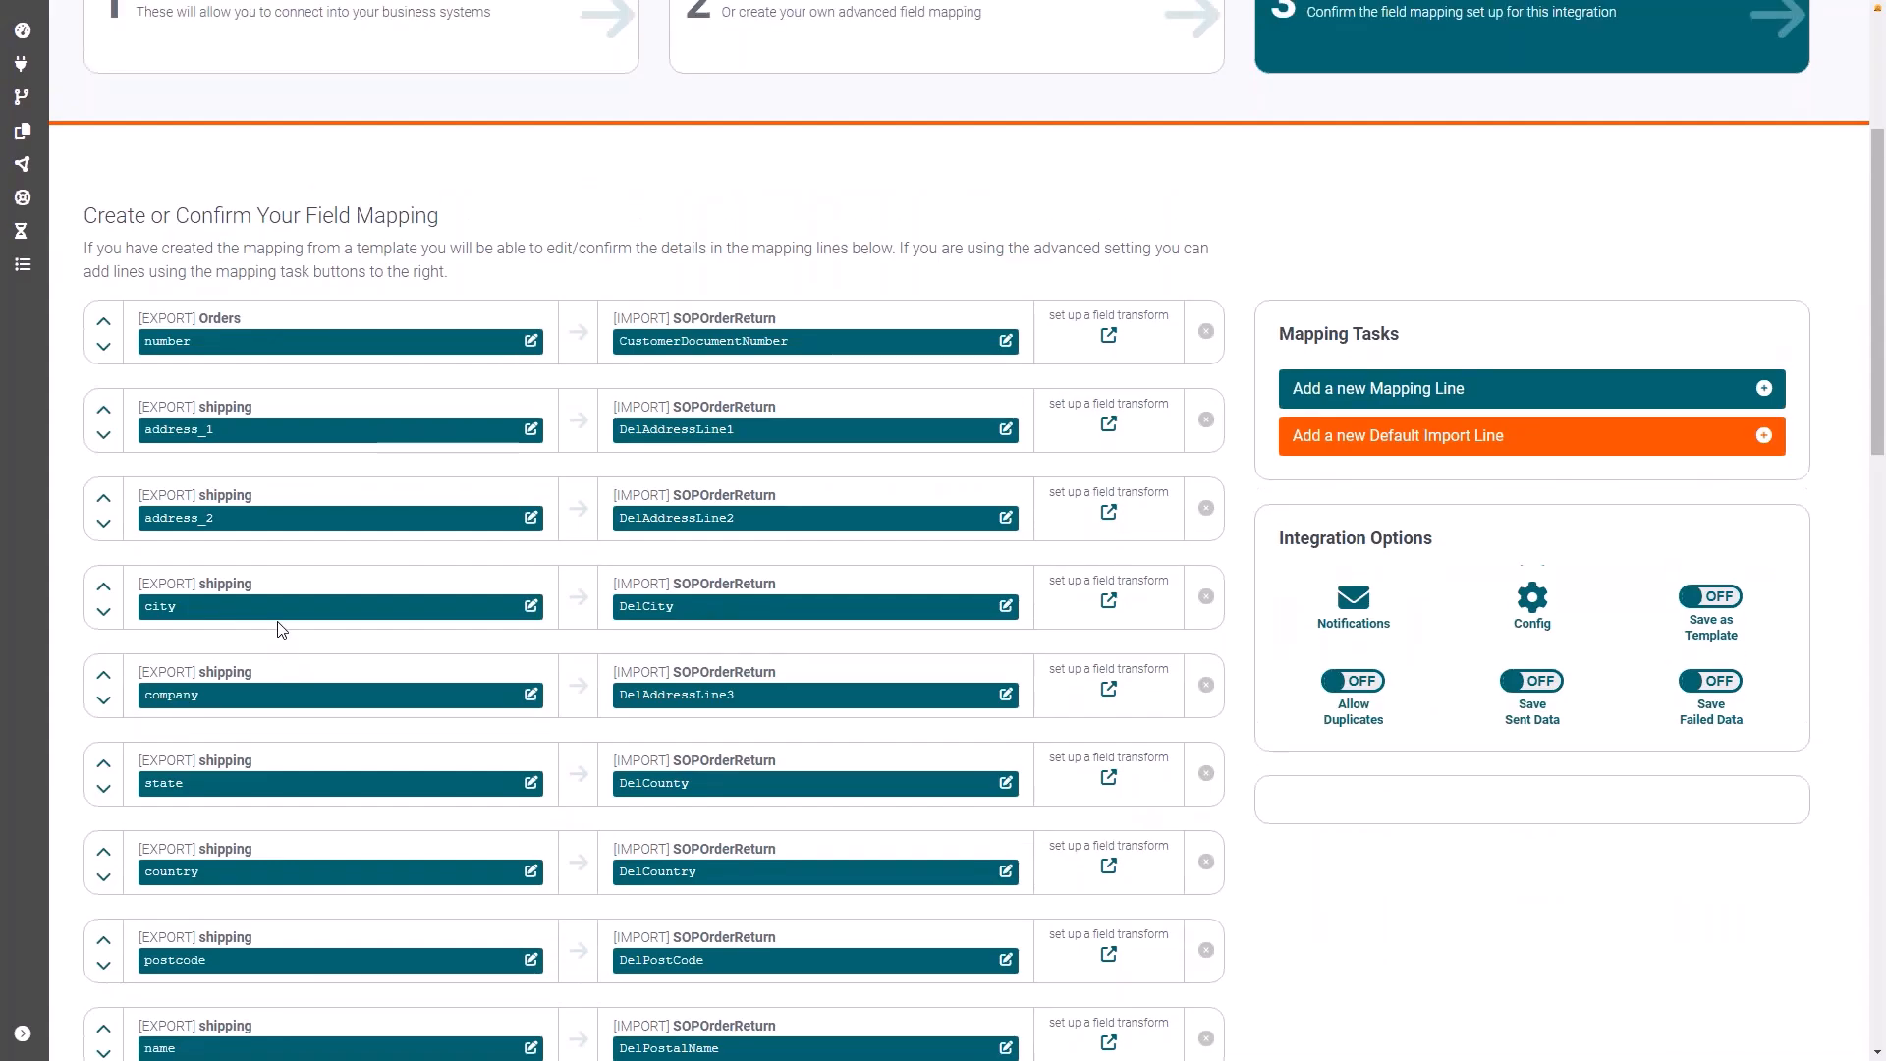
scroll(282, 629, "up", 1)
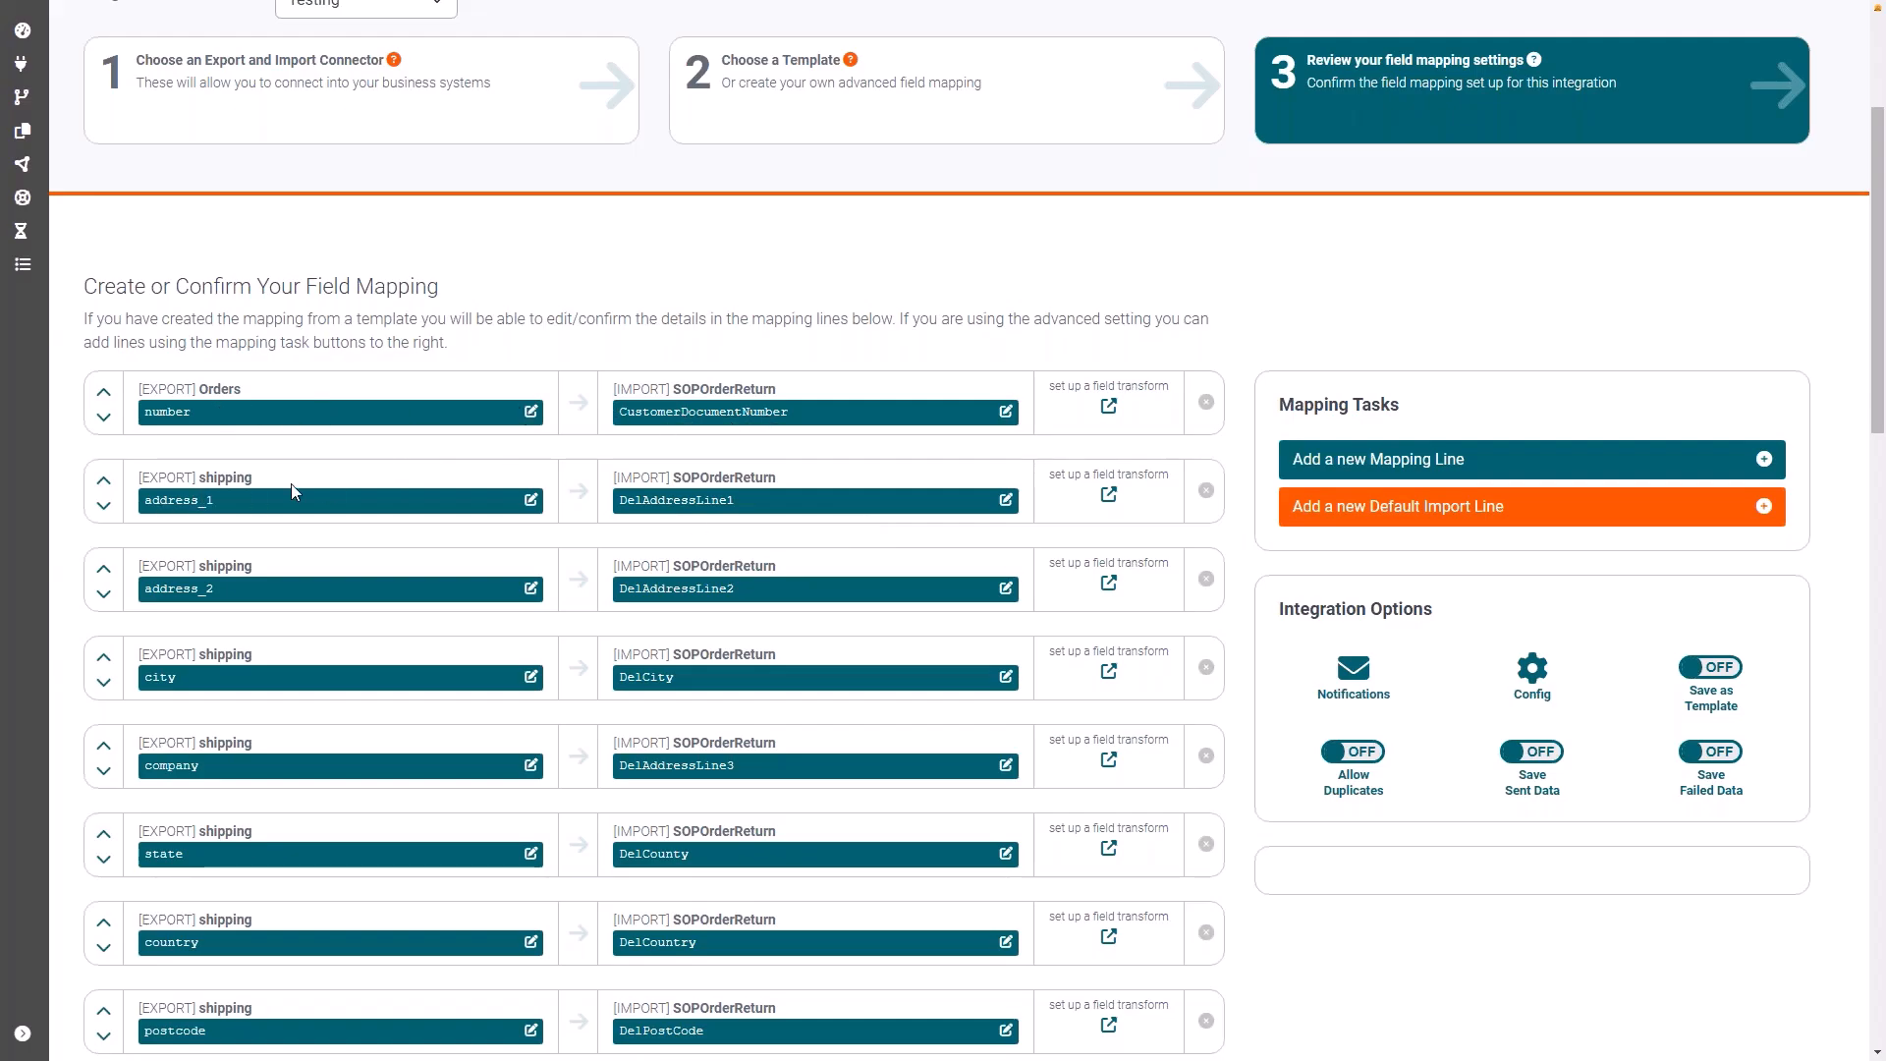
scroll(888, 540, "down", 1)
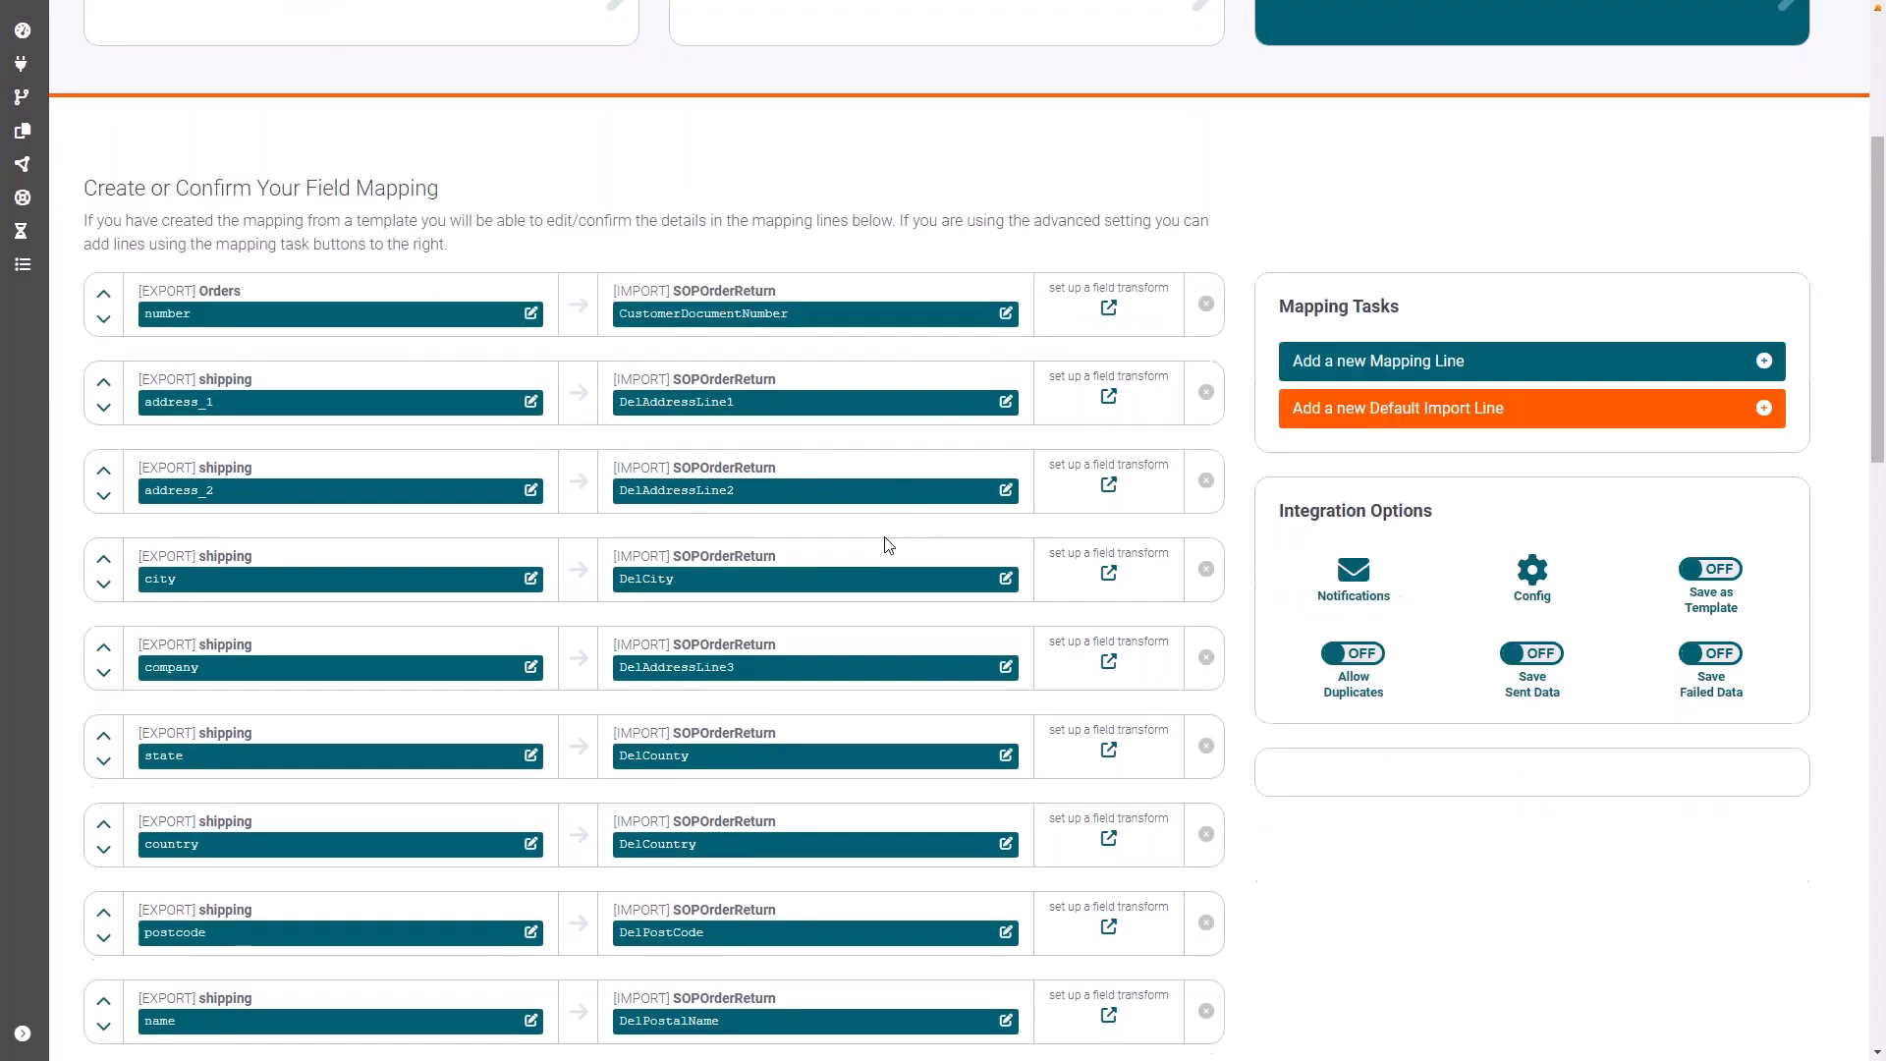
scroll(888, 545, "down", 2)
scroll(816, 725, "down", 3)
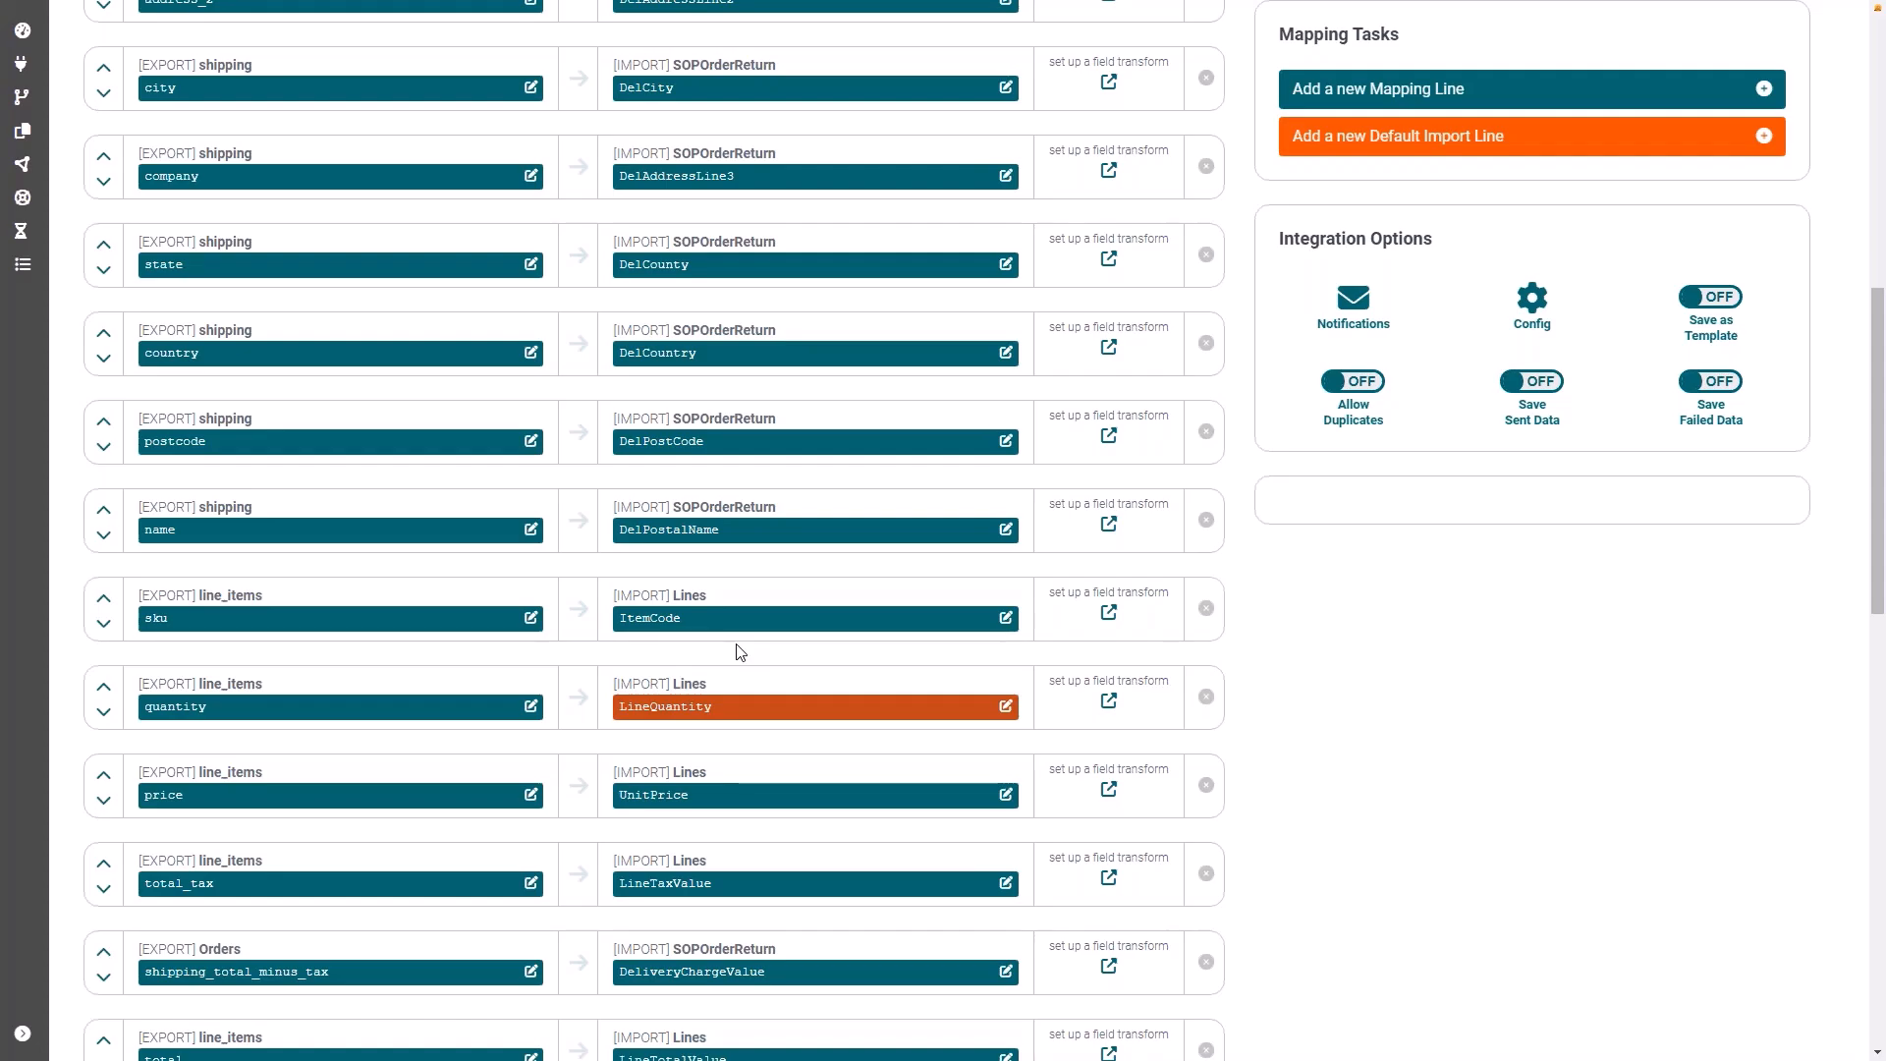
scroll(739, 652, "down", 3)
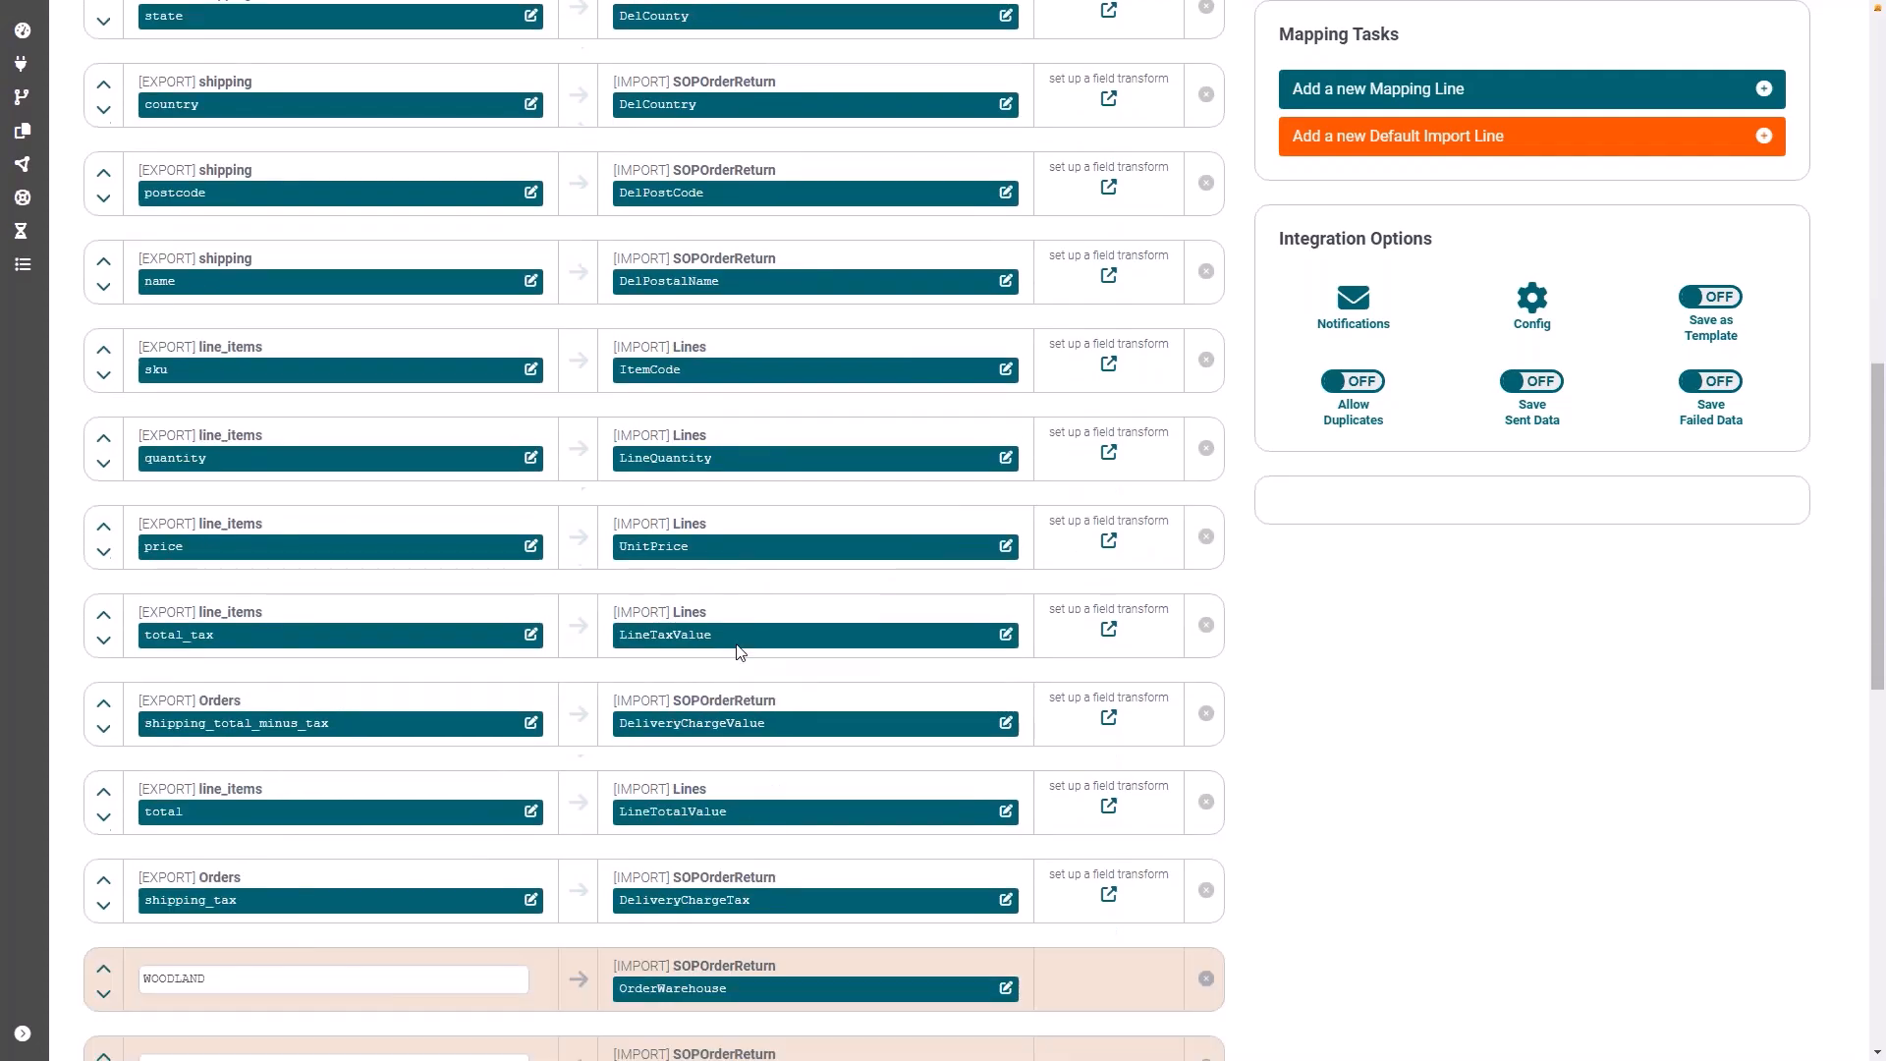
Step: Review the default import lines, from OrderWarehouse through InvoicePaymentImmediately, and the fixed value each one sends
scroll(740, 651, "down", 2)
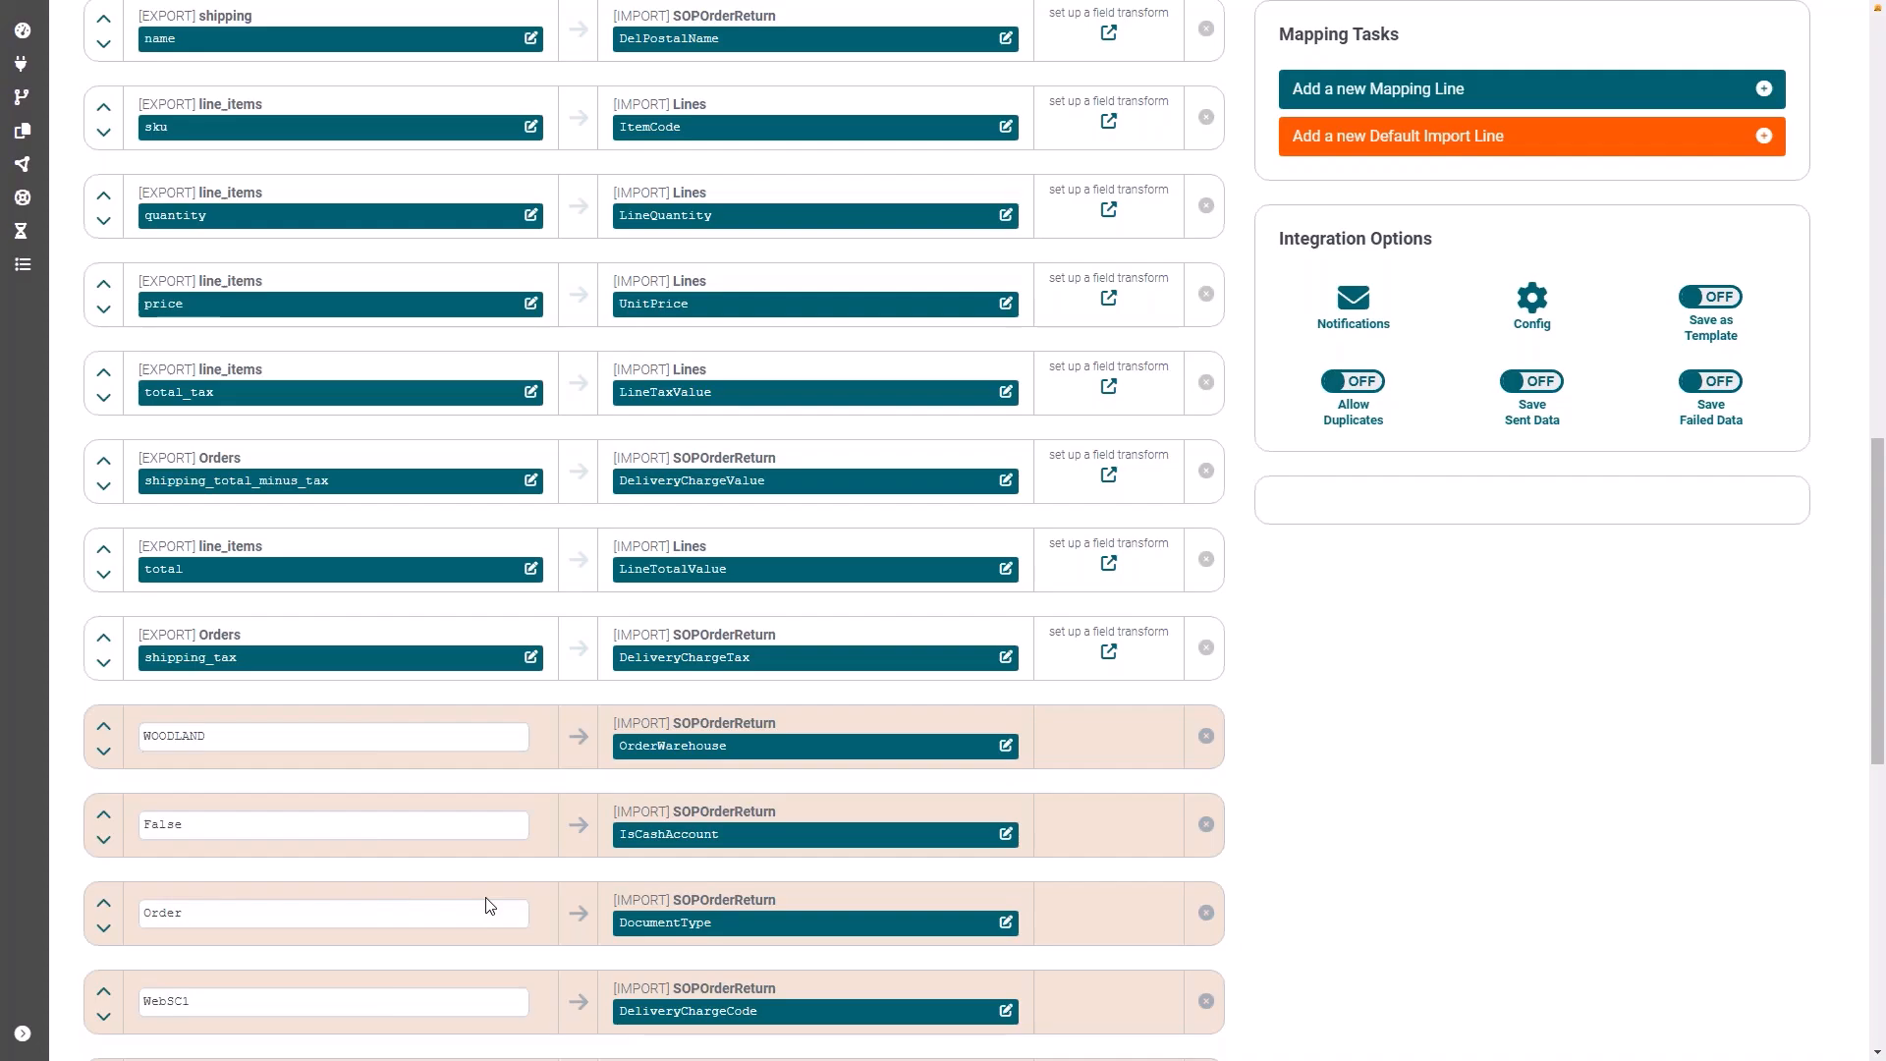
scroll(538, 863, "down", 1)
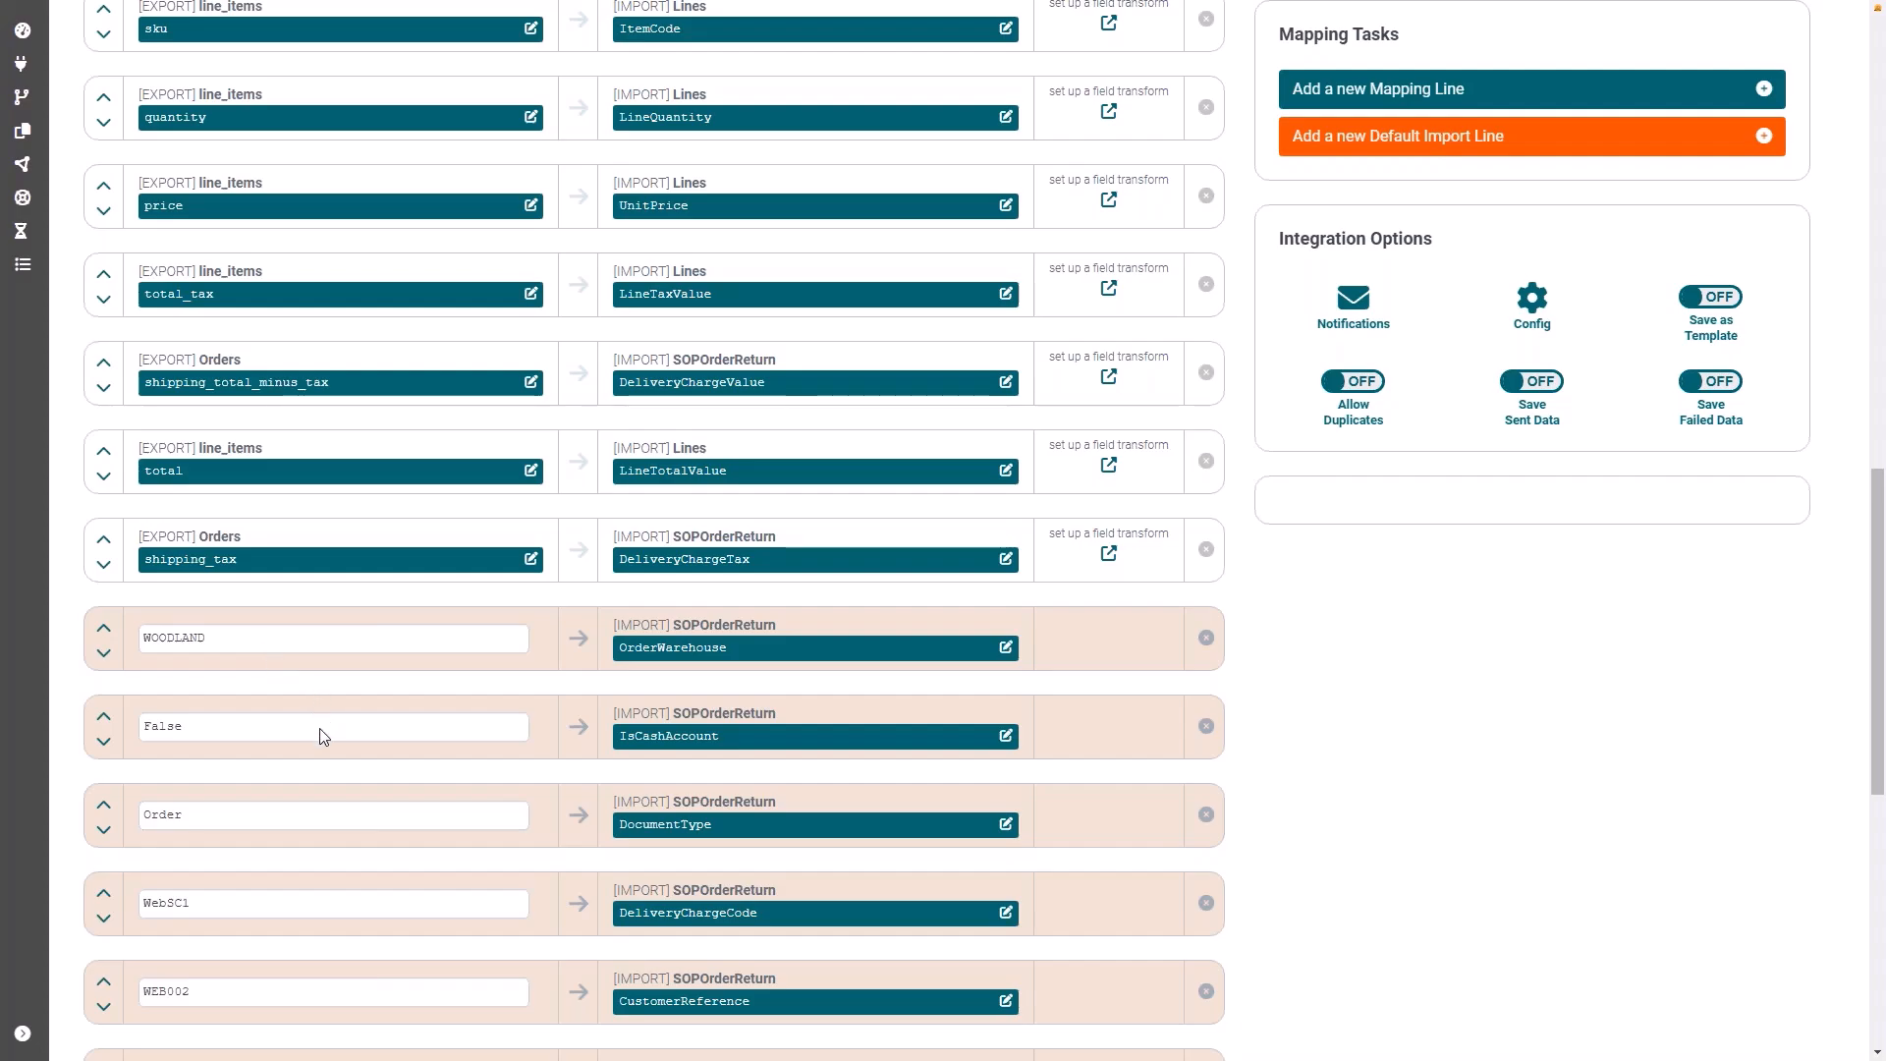
scroll(381, 757, "down", 2)
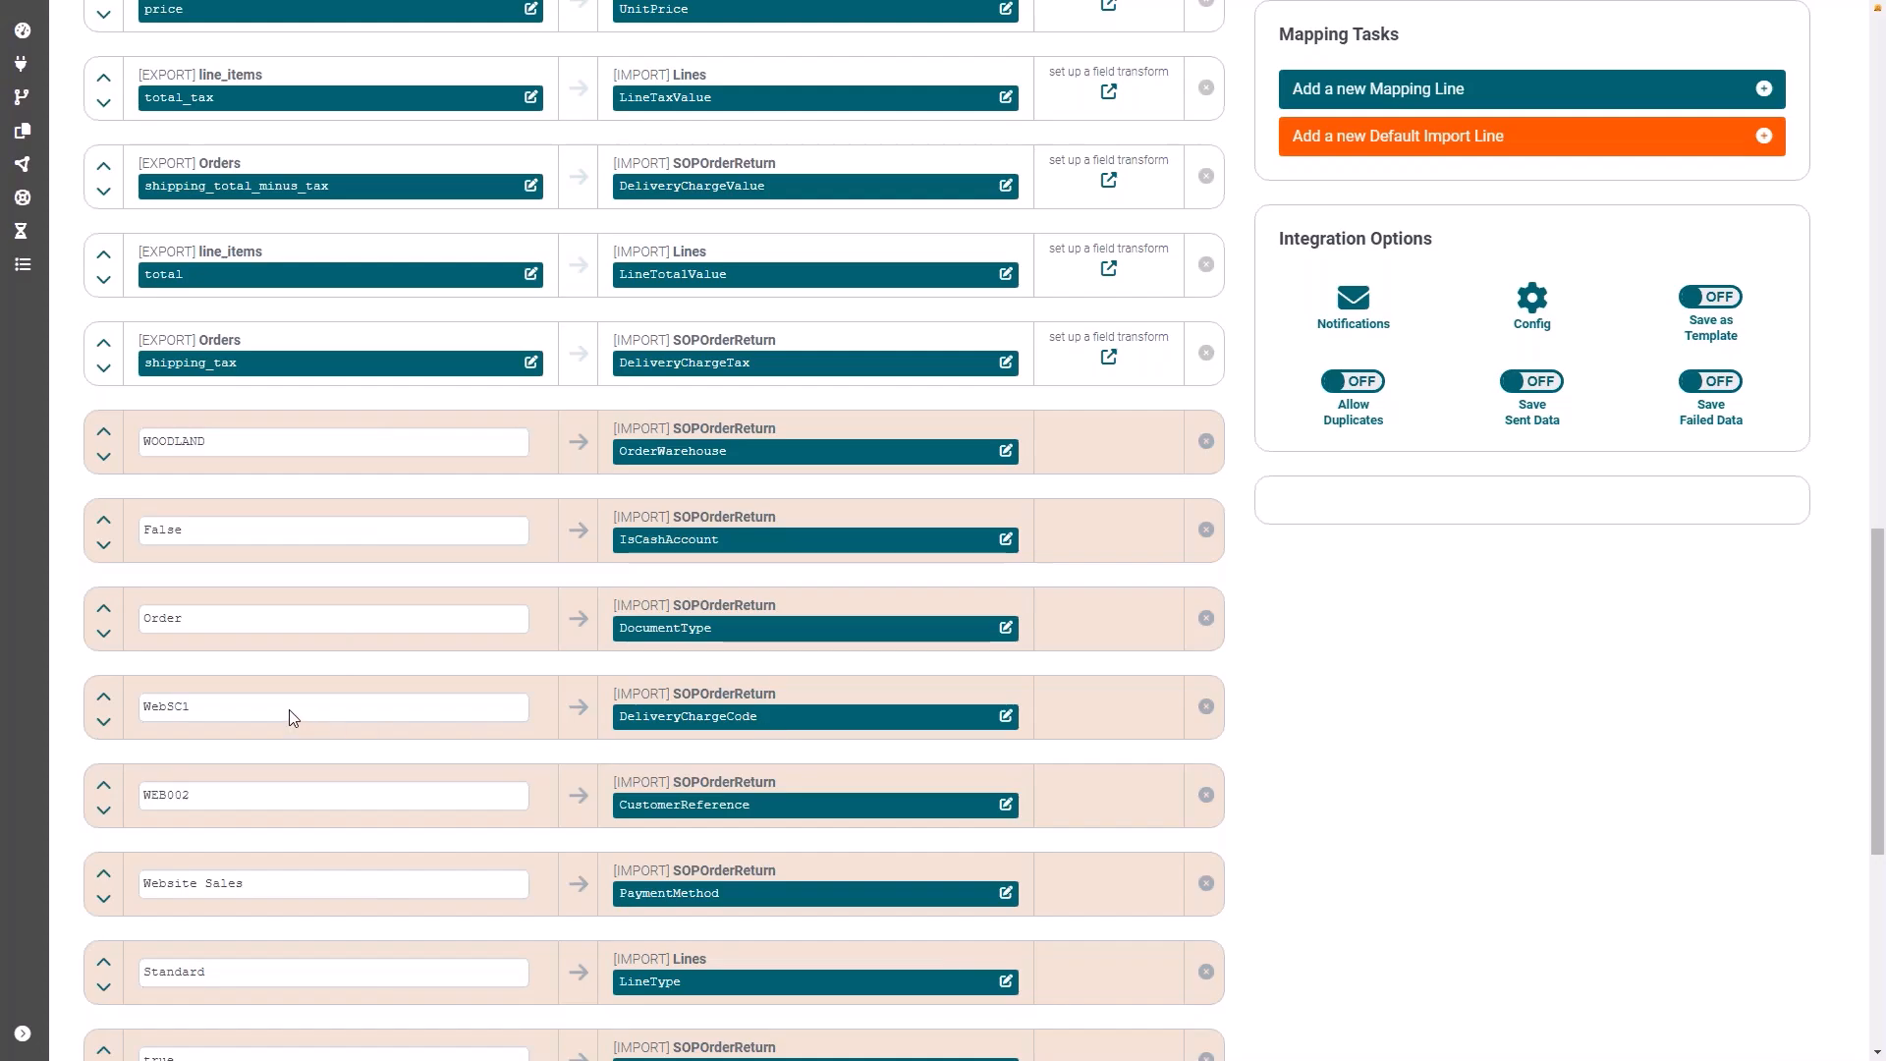
scroll(299, 714, "down", 1)
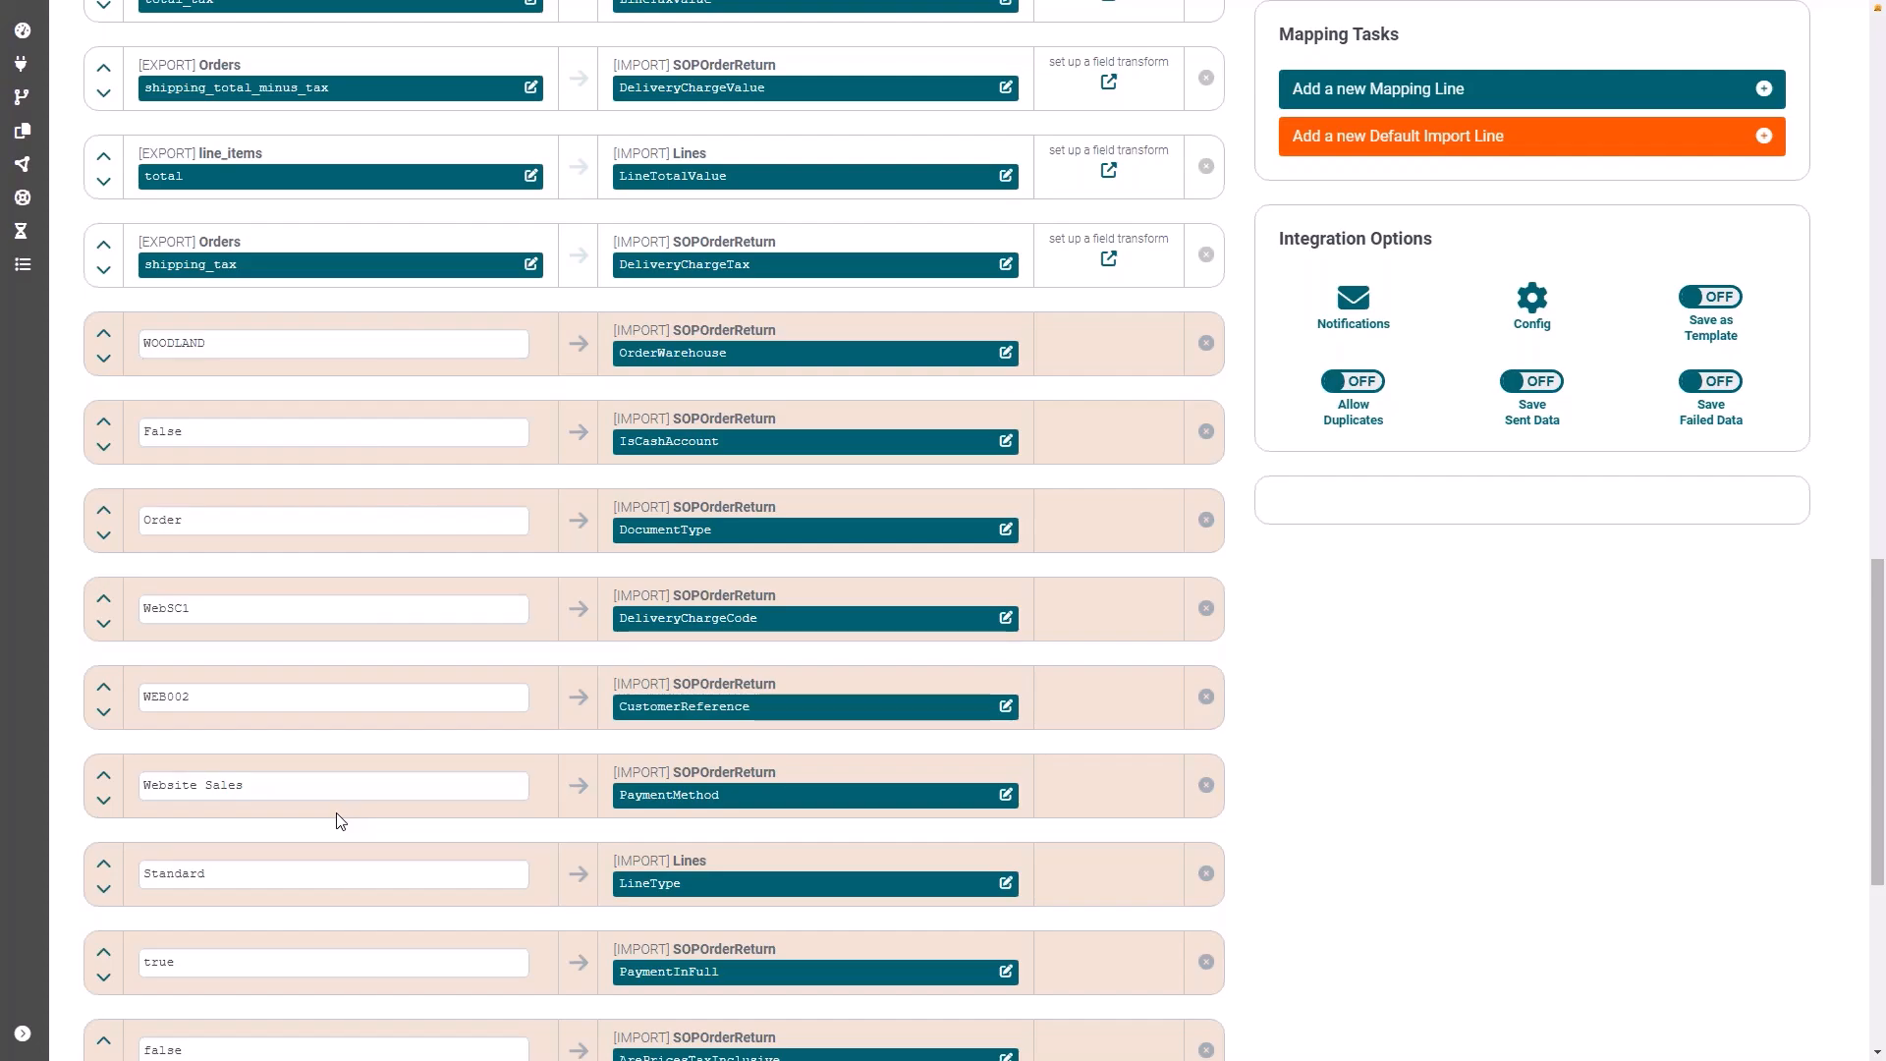
scroll(348, 798, "down", 1)
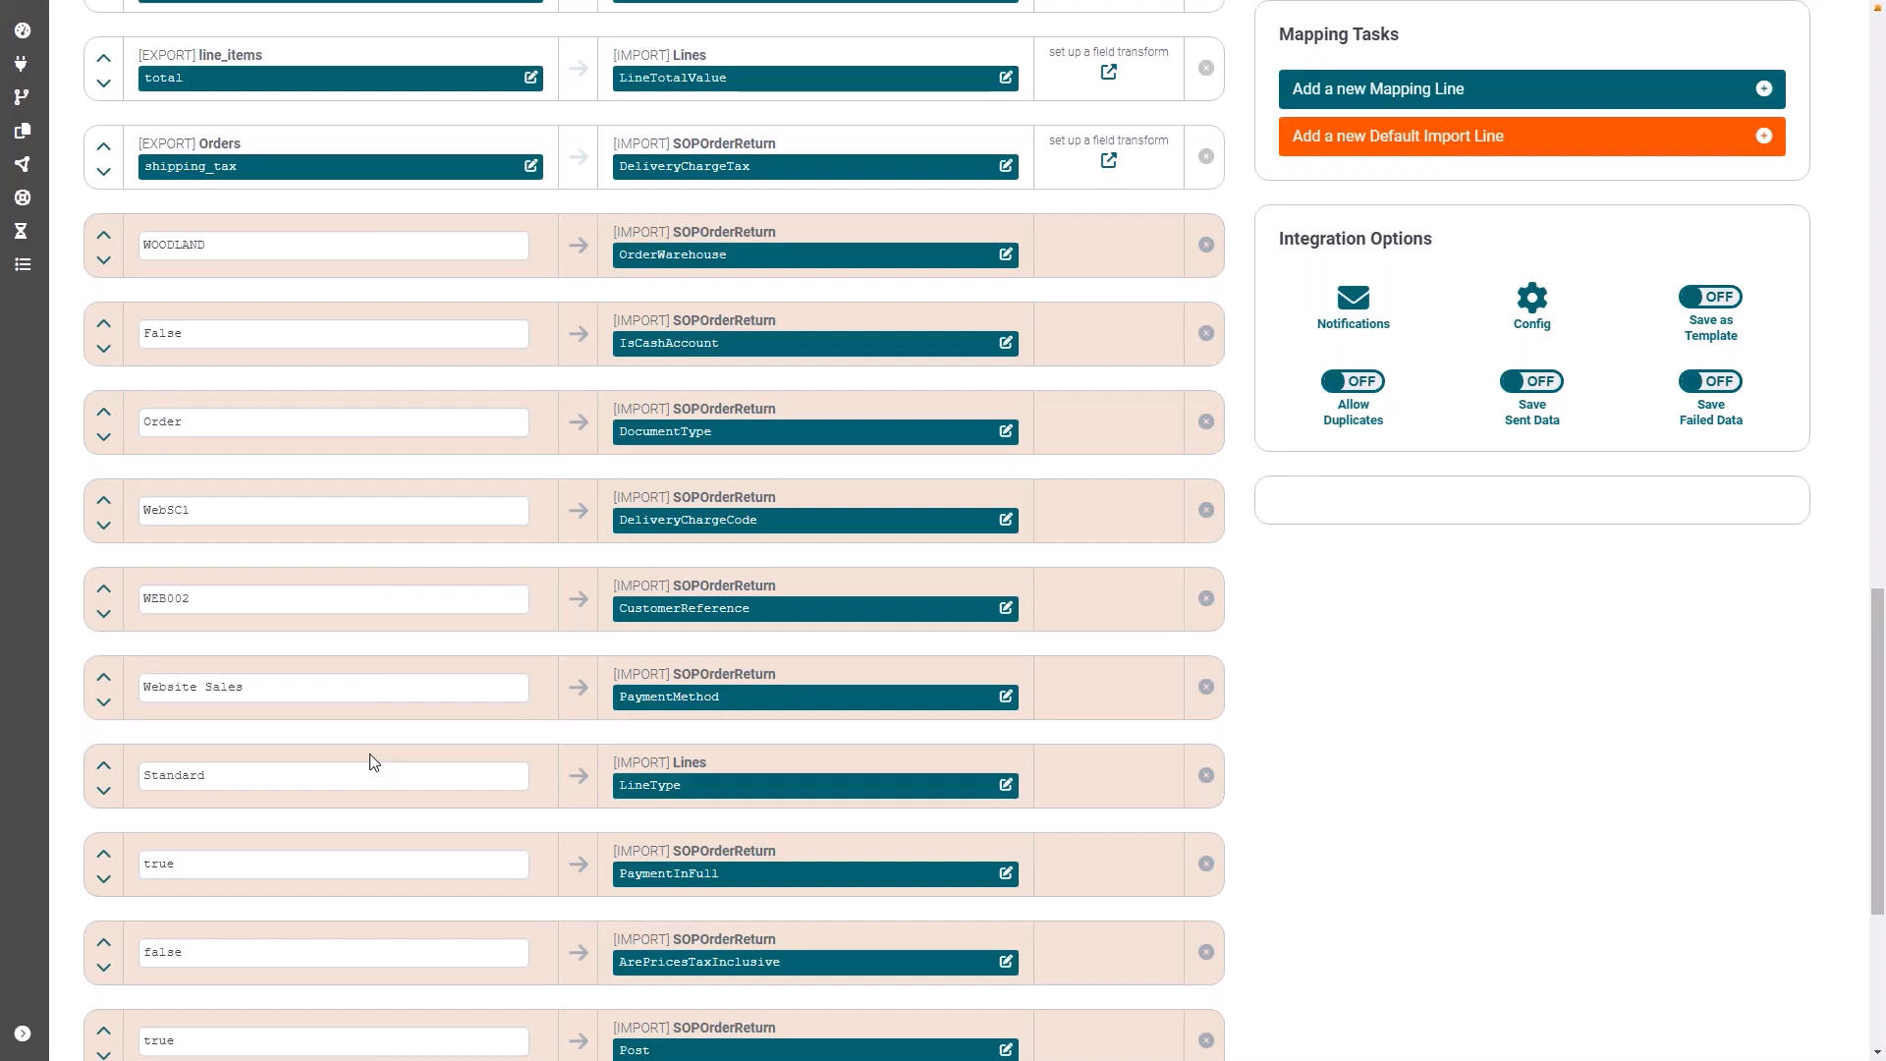
scroll(380, 821, "down", 1)
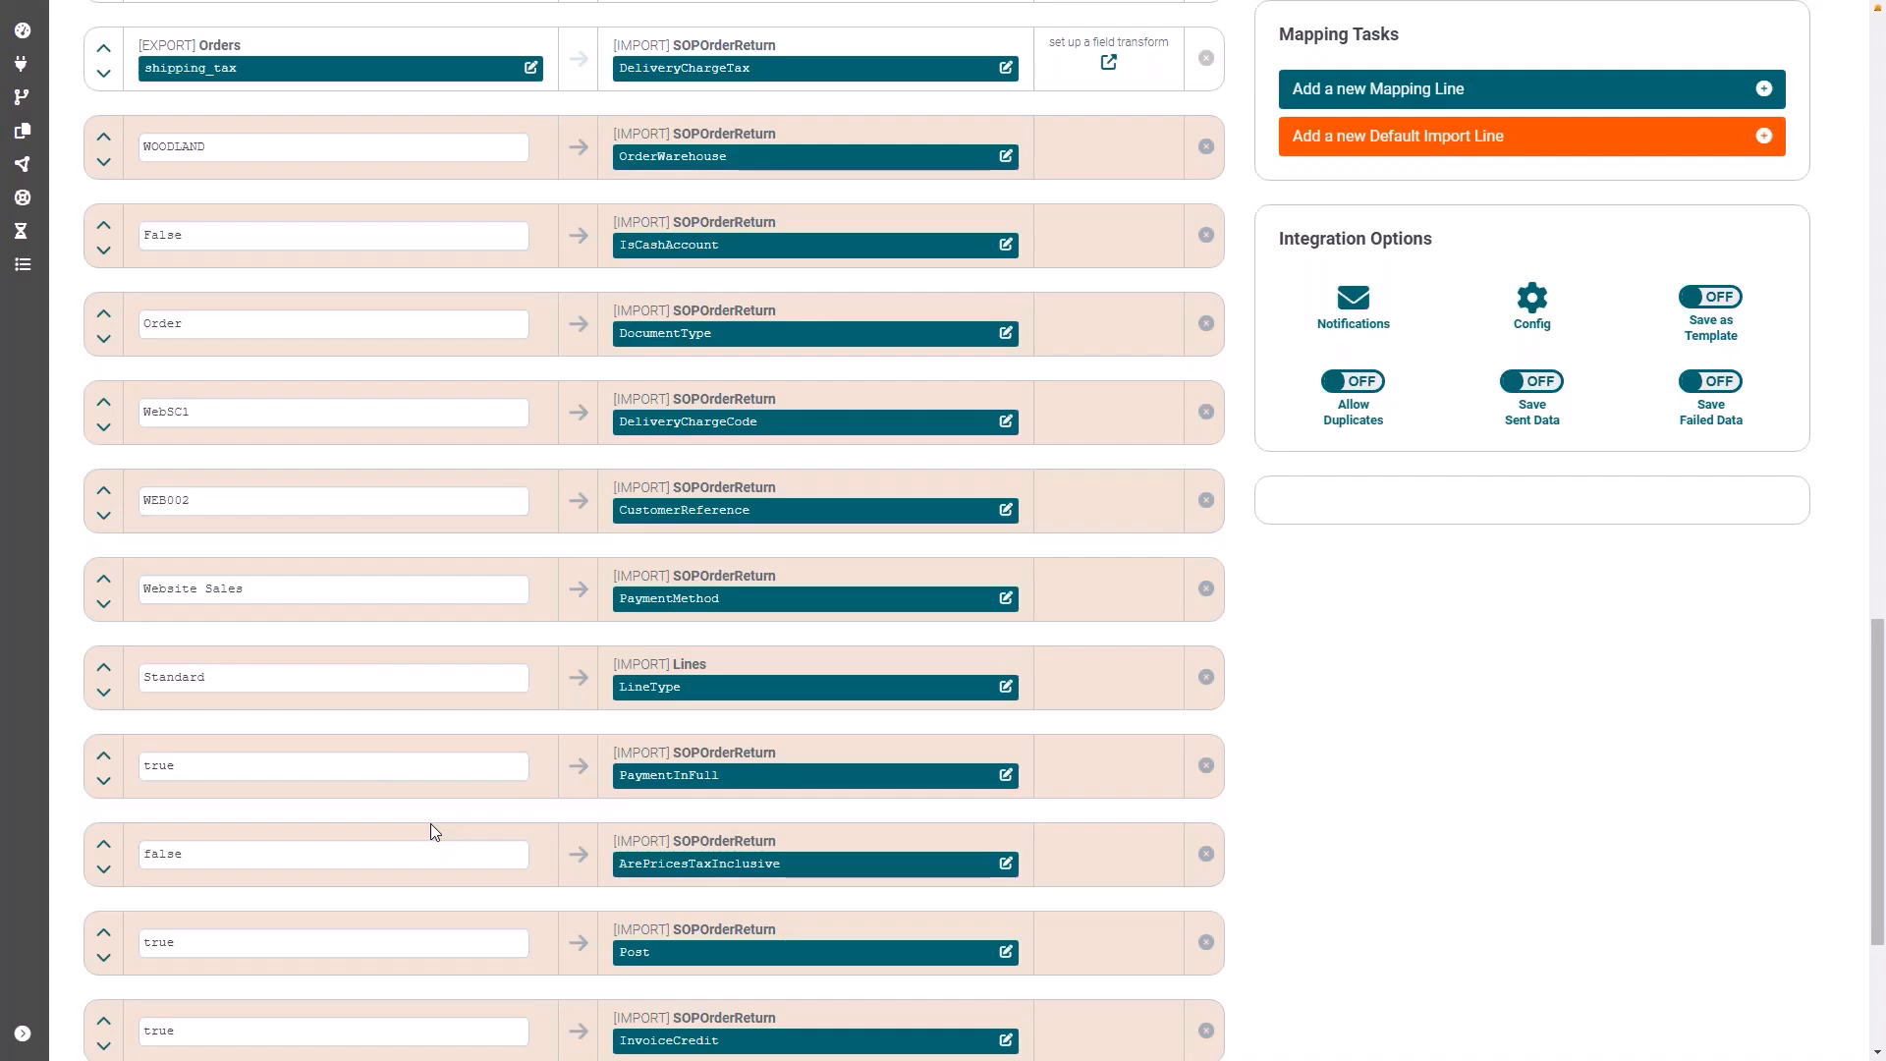
scroll(436, 833, "down", 2)
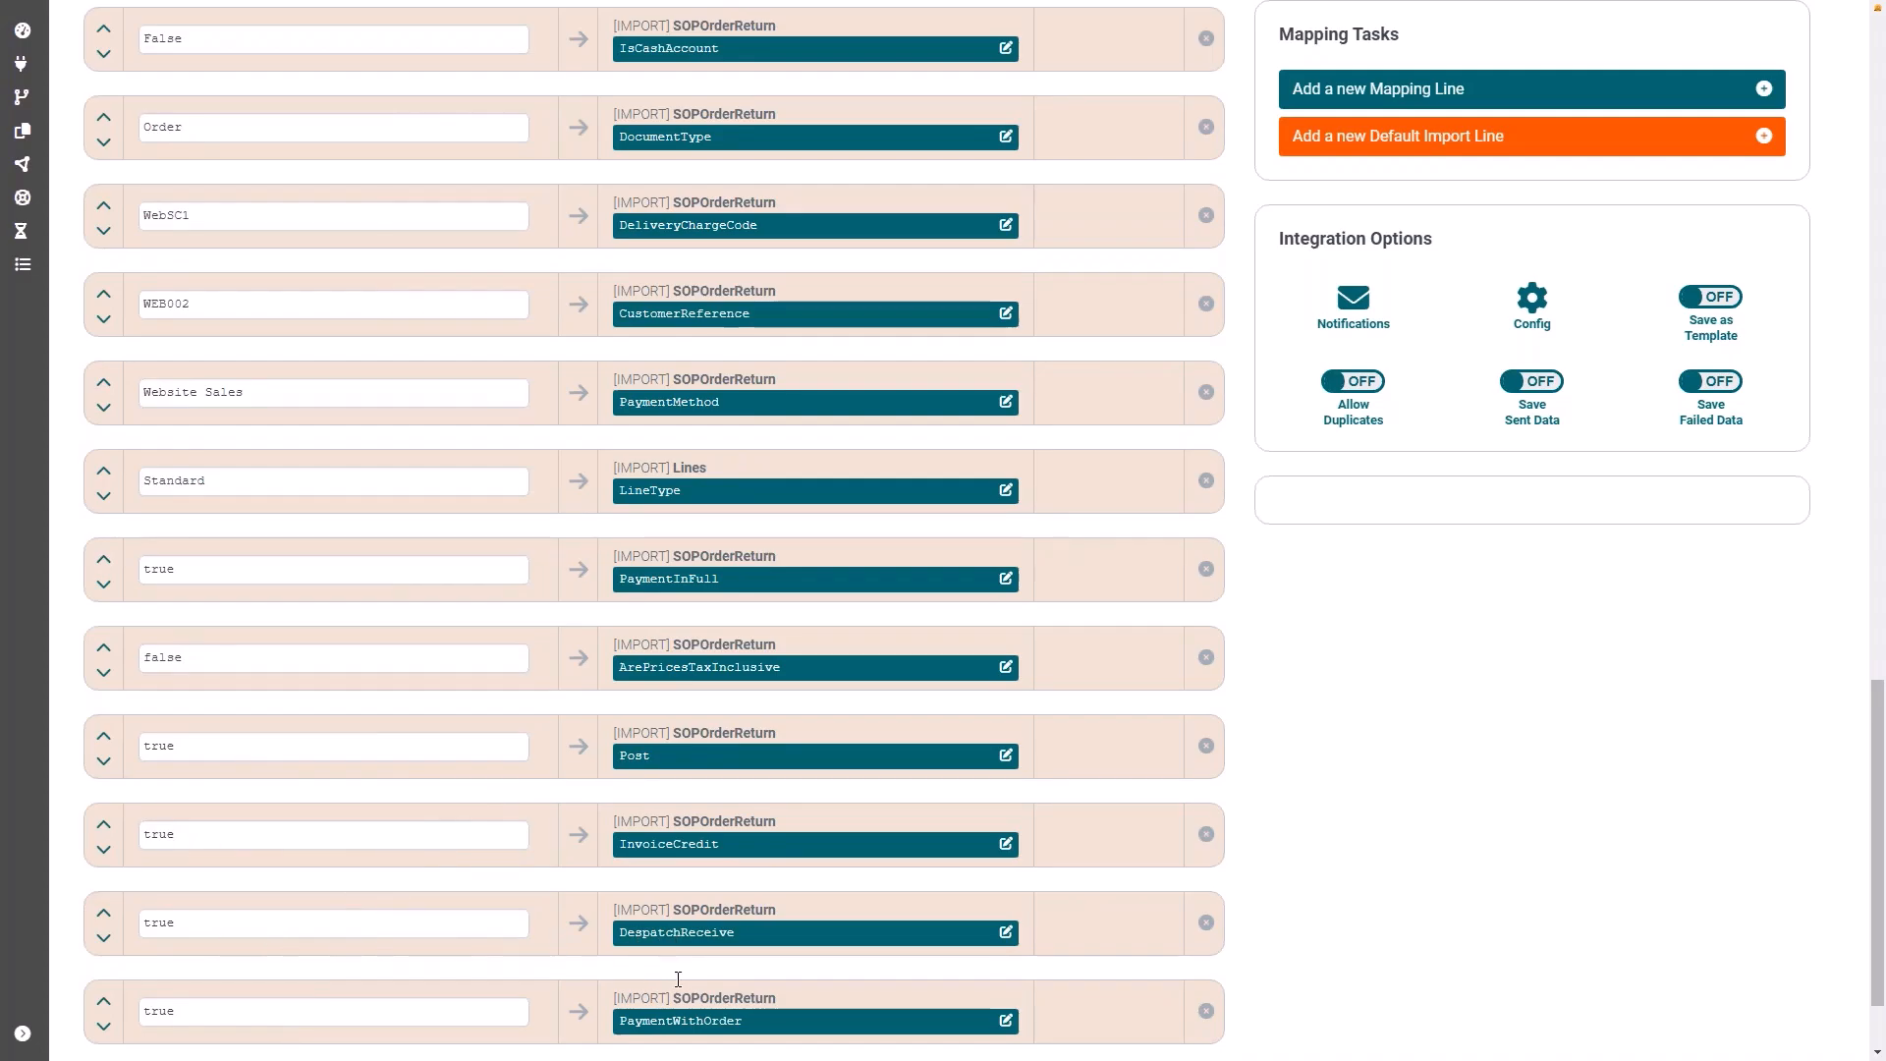
scroll(678, 980, "down", 1)
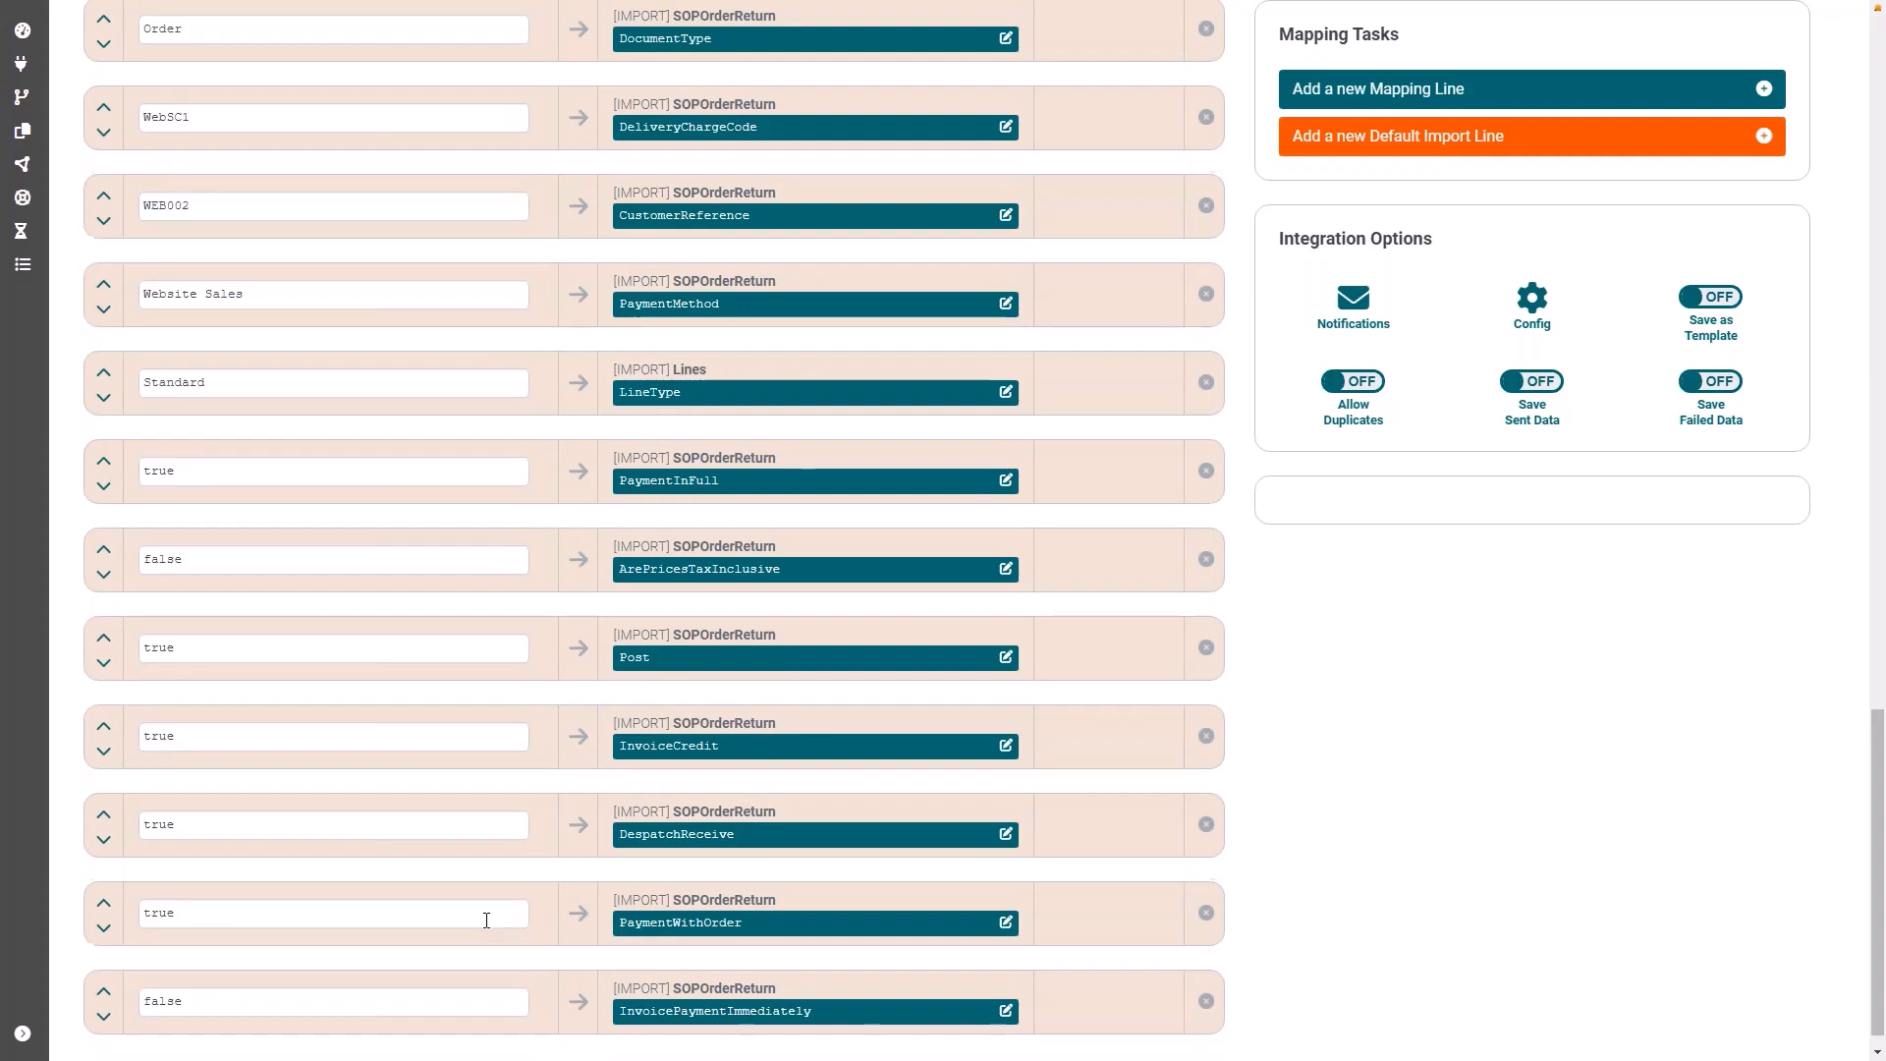
scroll(486, 921, "down", 1)
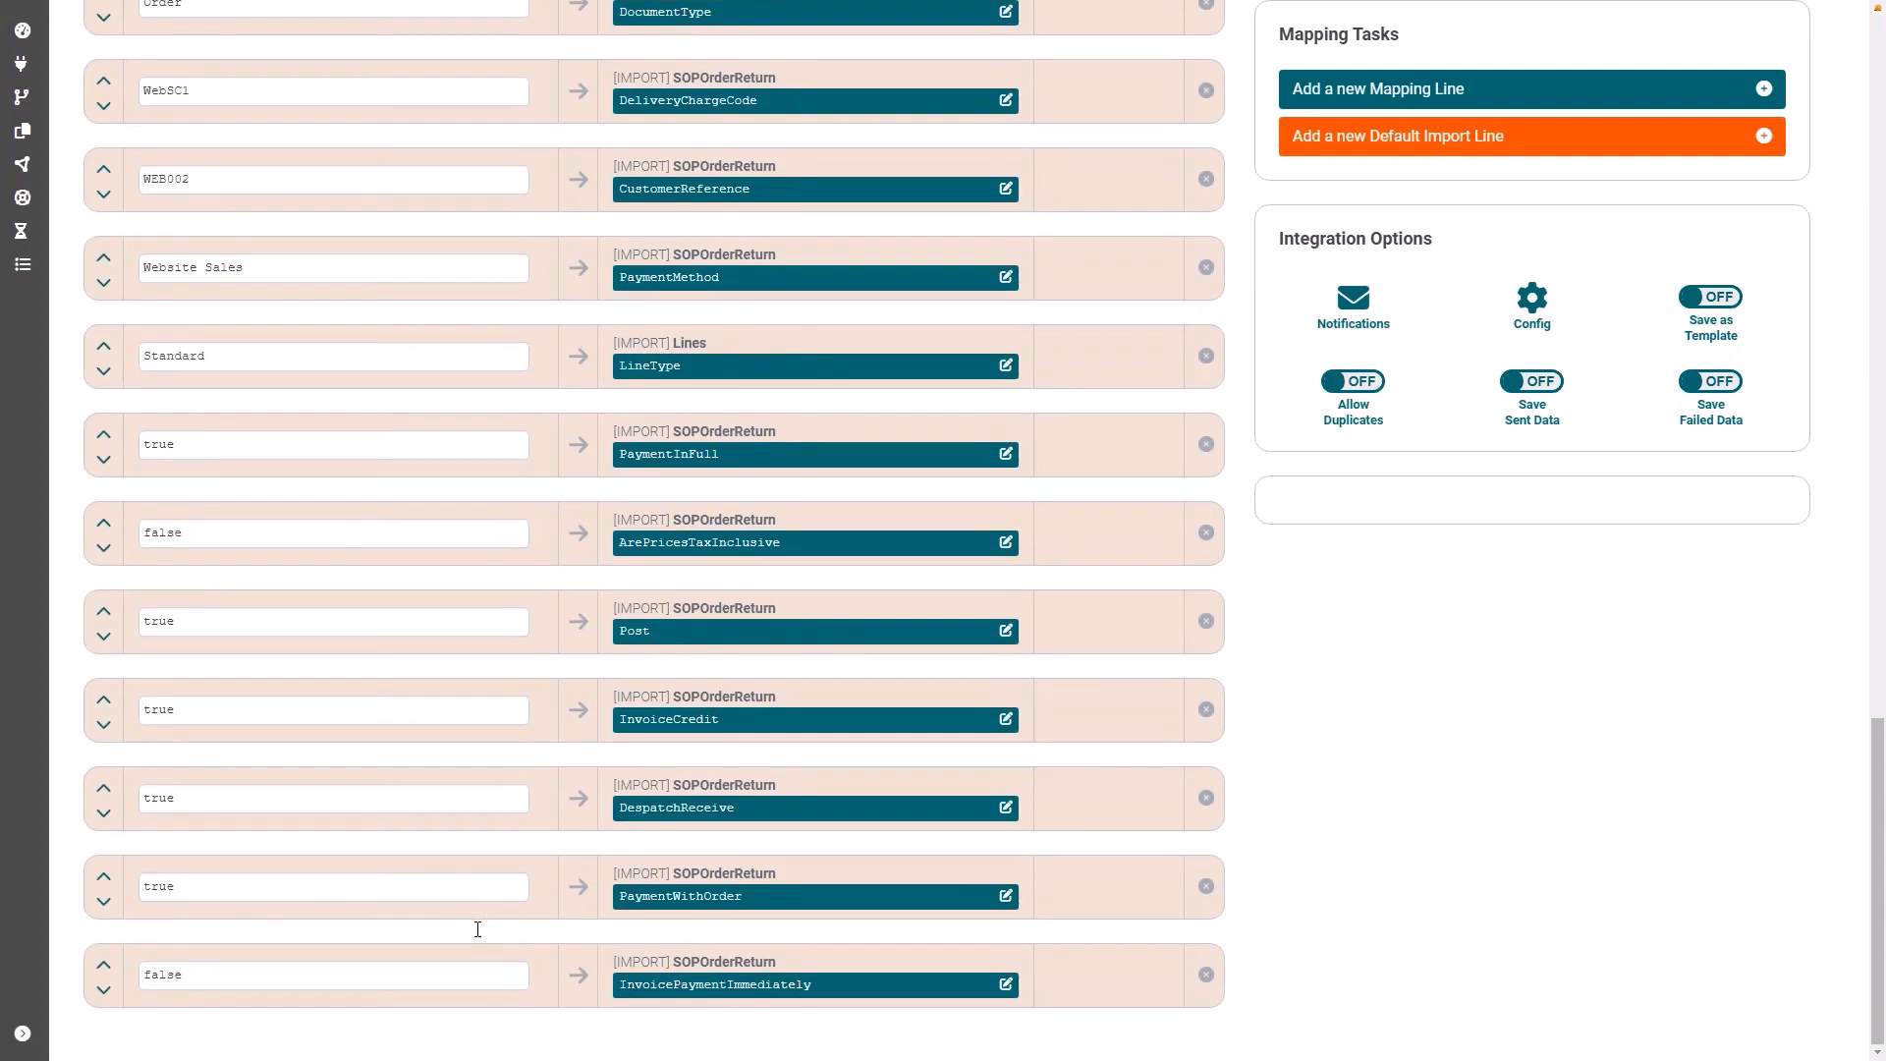
Step: Set up hourly failure notifications for the integration with the saved notification e-mail address, and apply the update
scroll(478, 930, "up", 9)
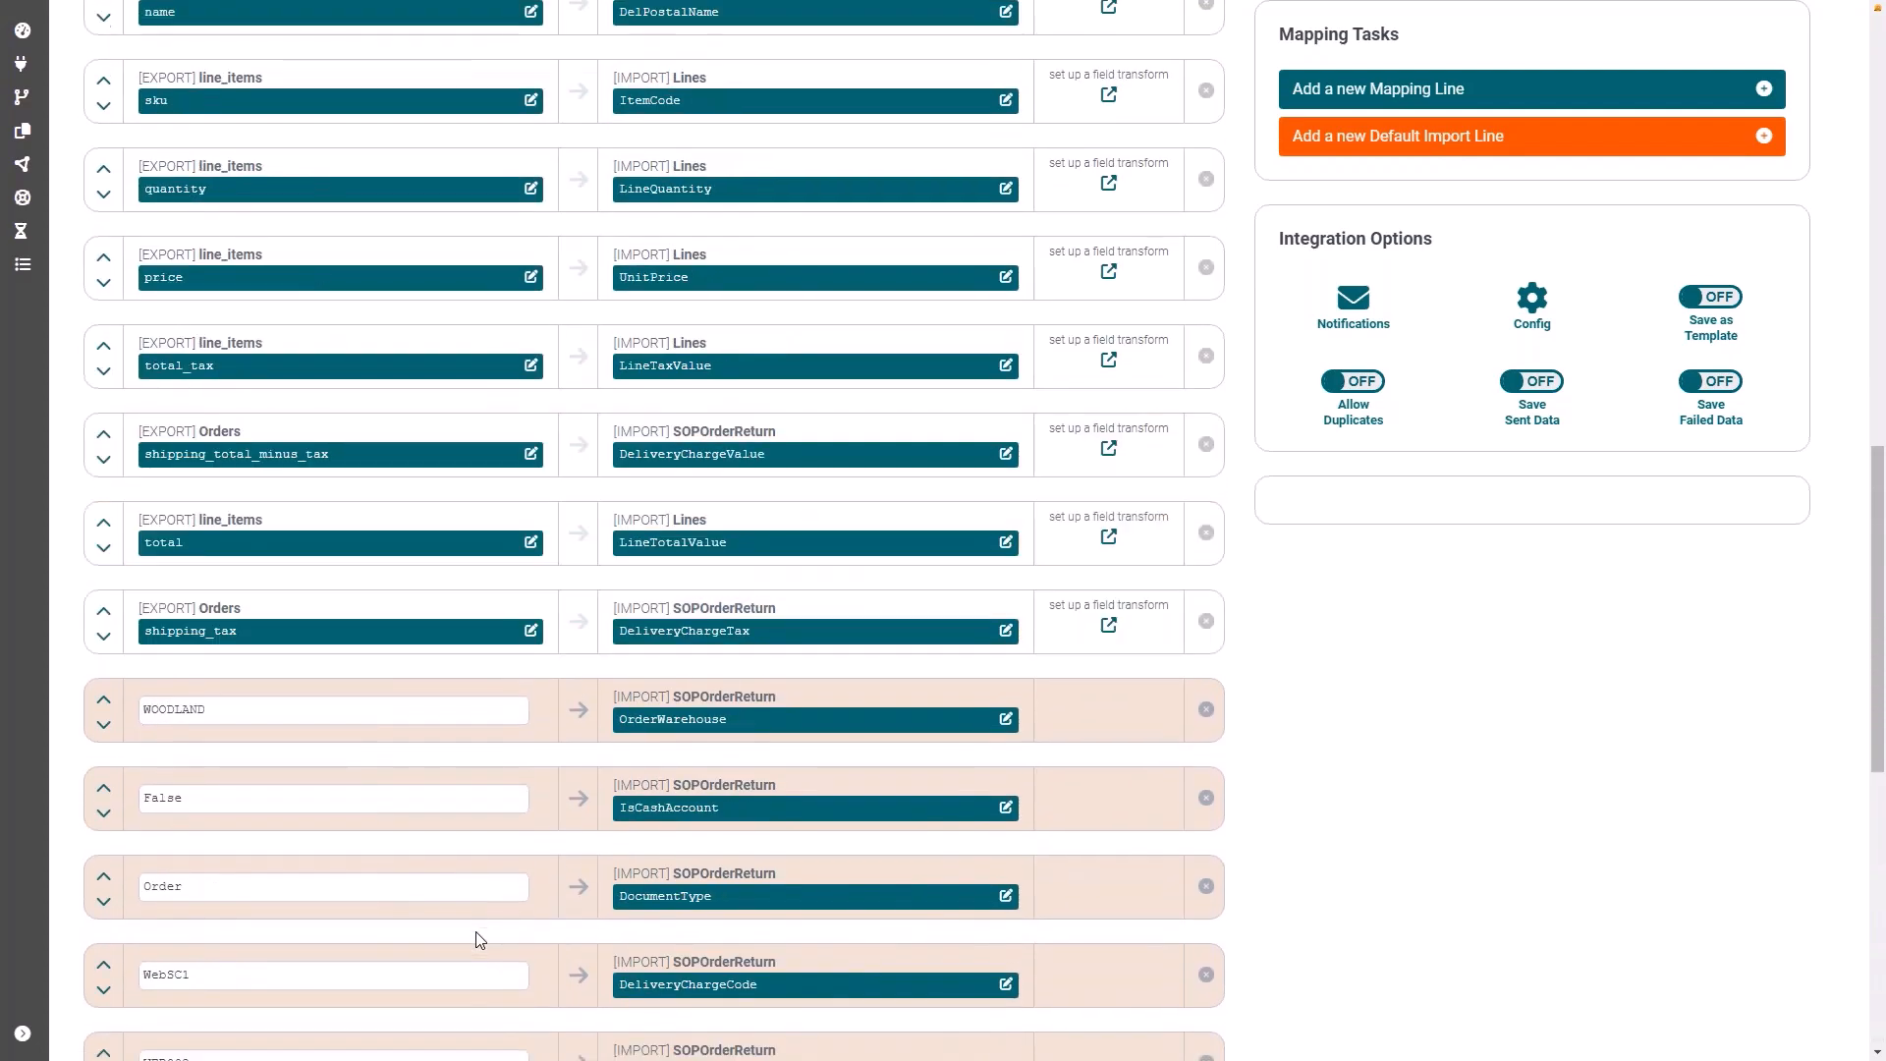
scroll(475, 931, "up", 10)
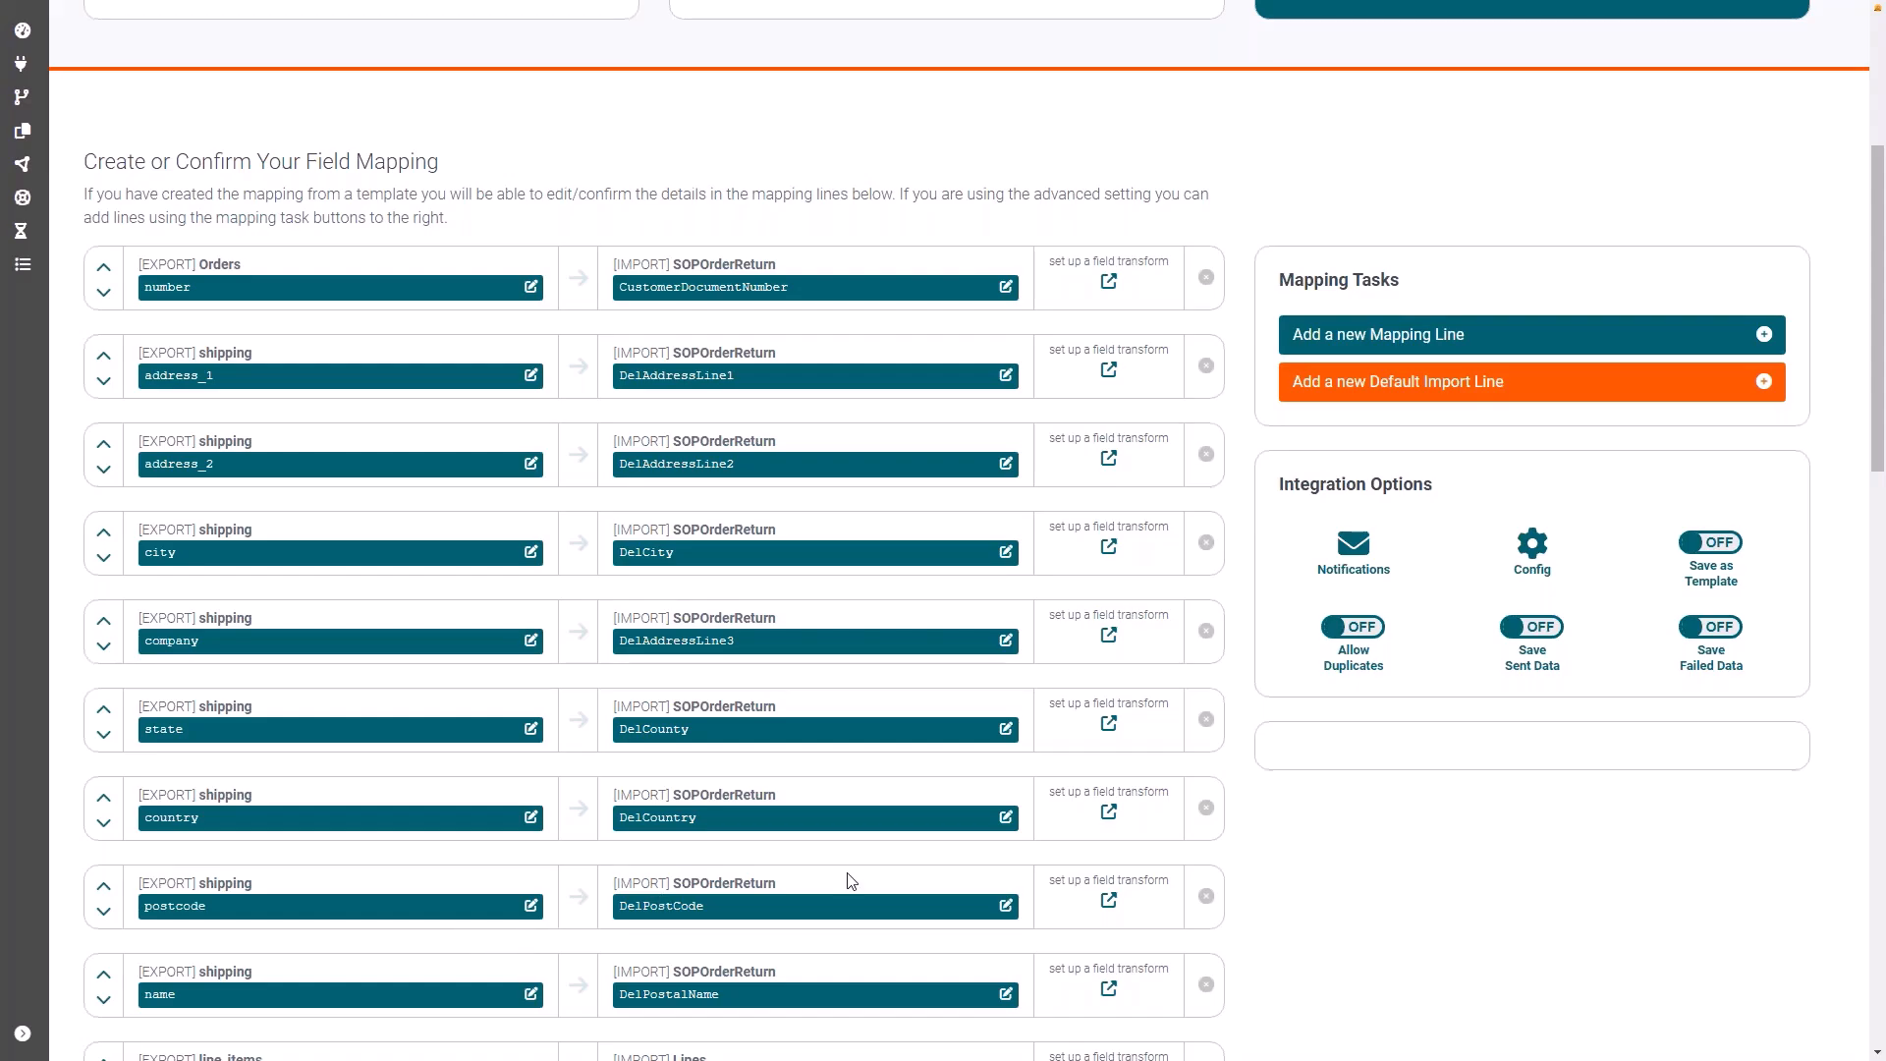
scroll(773, 722, "up", 2)
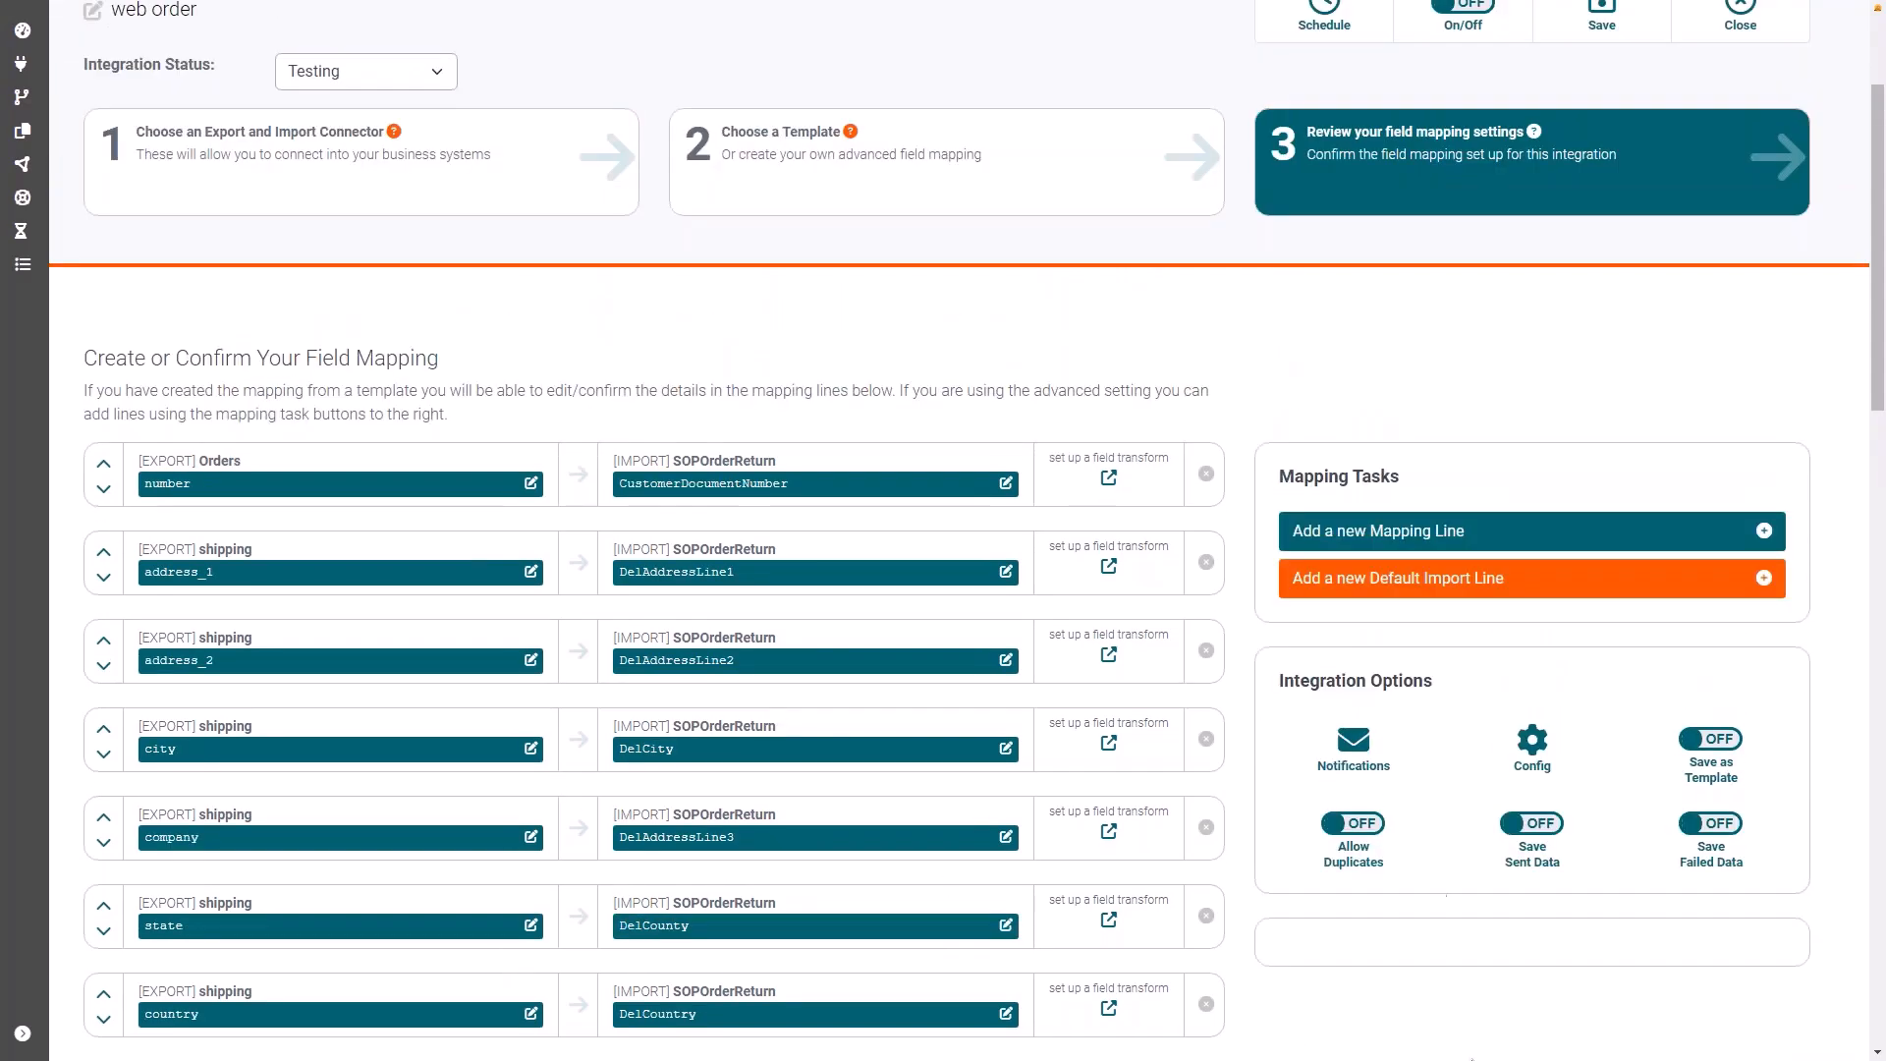
left_click(1354, 744)
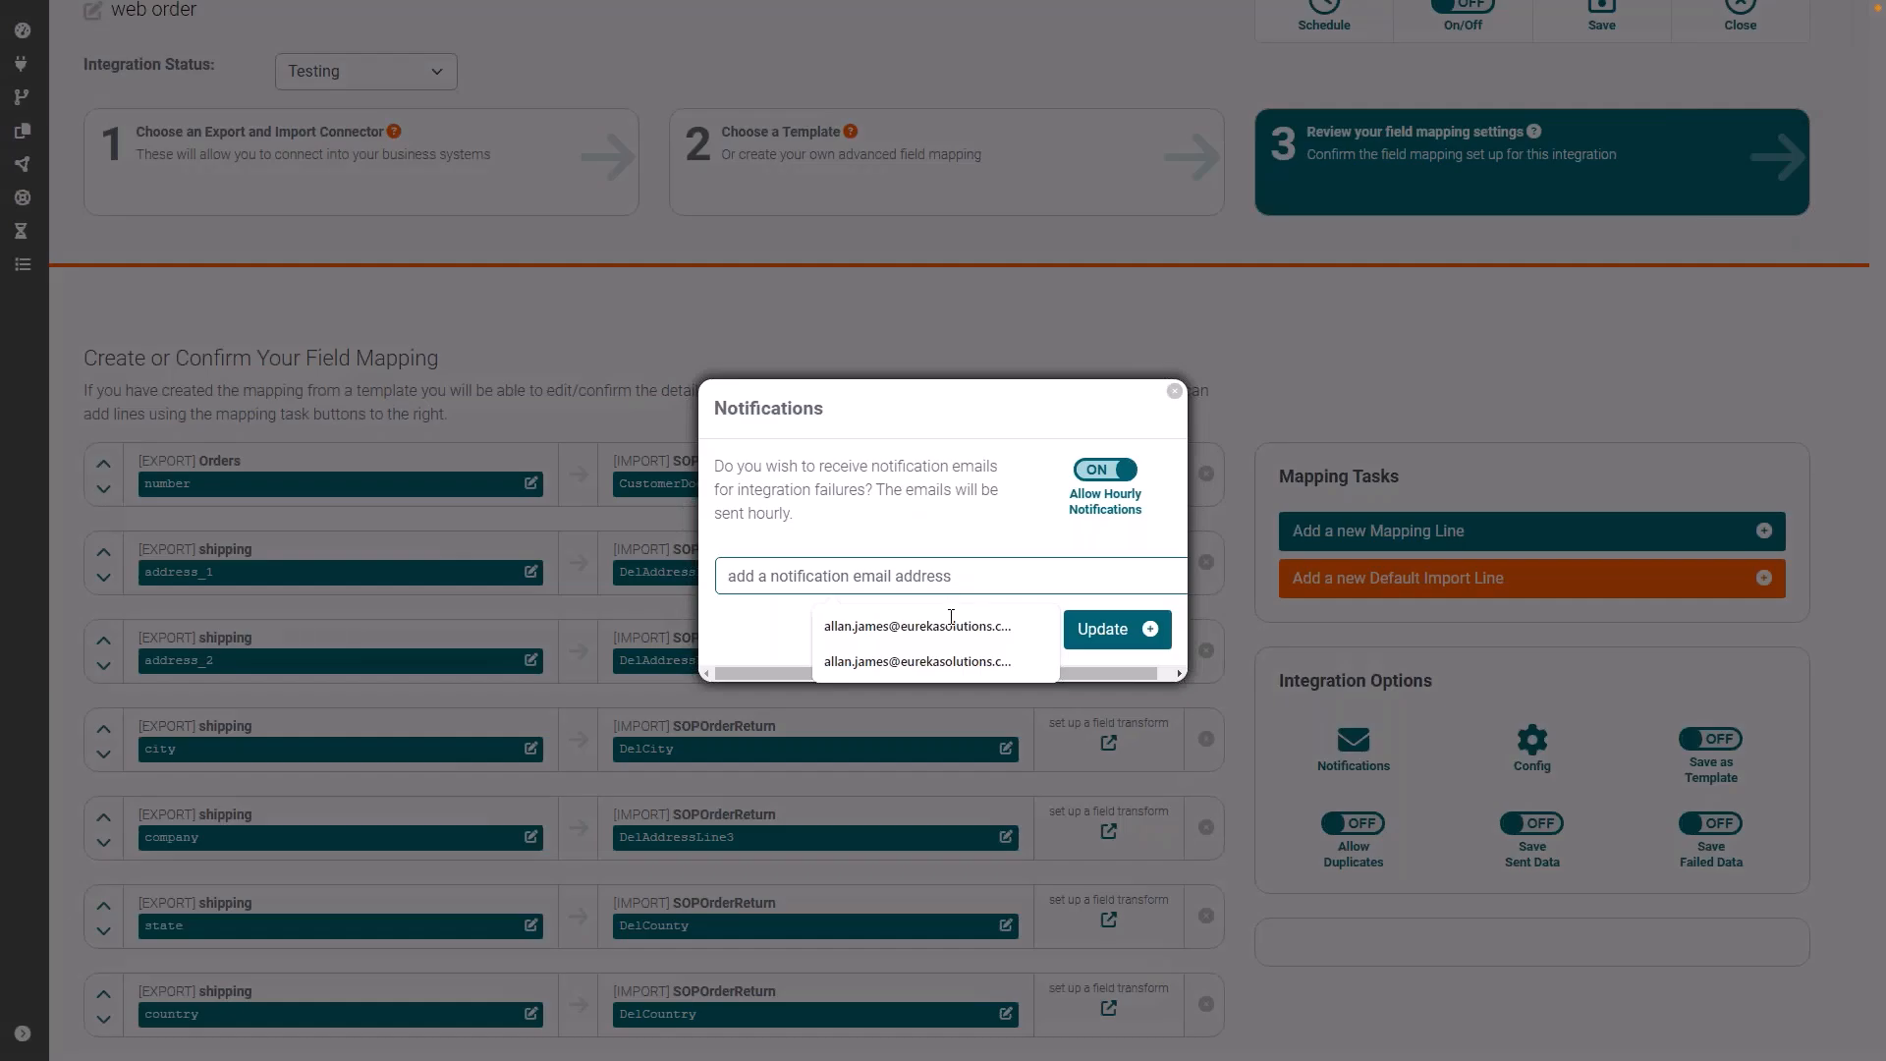
left_click(949, 627)
left_click(1117, 631)
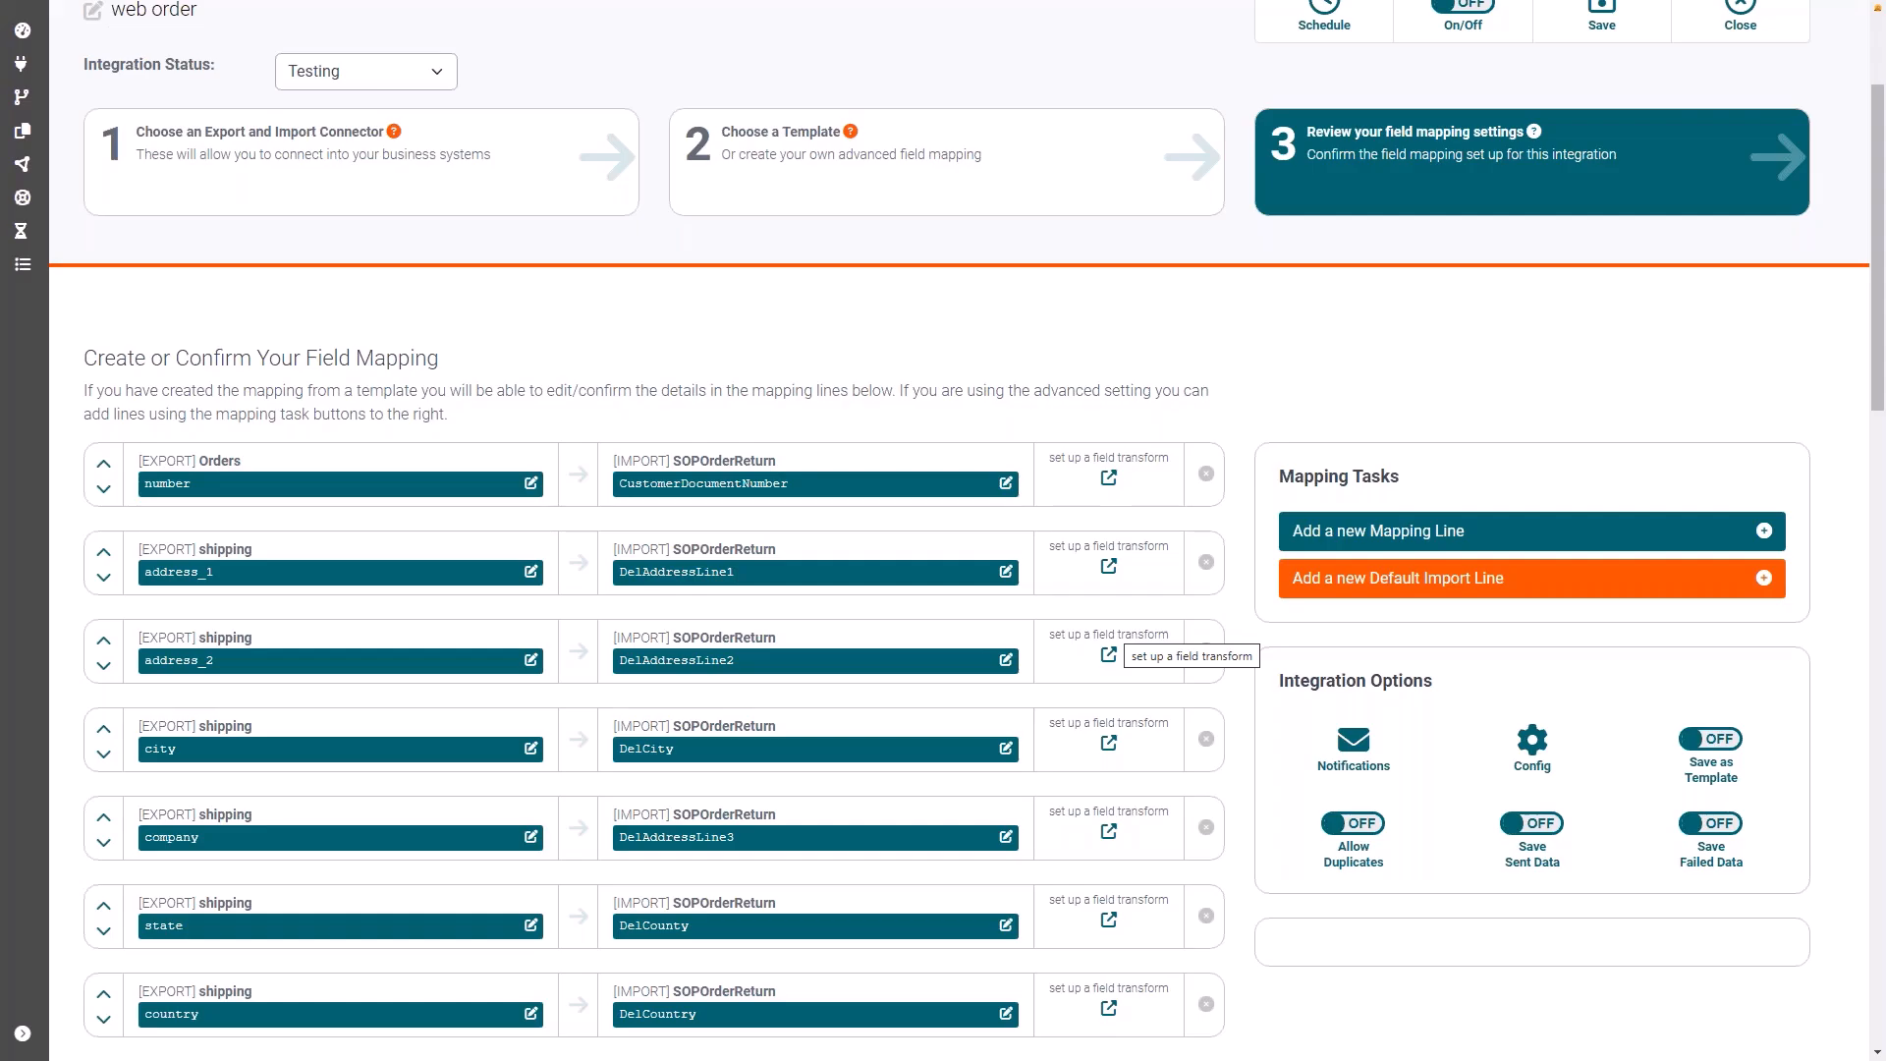
Step: Open the integration's workflow configuration, examine its settings, and close it without making changes
left_click(1530, 742)
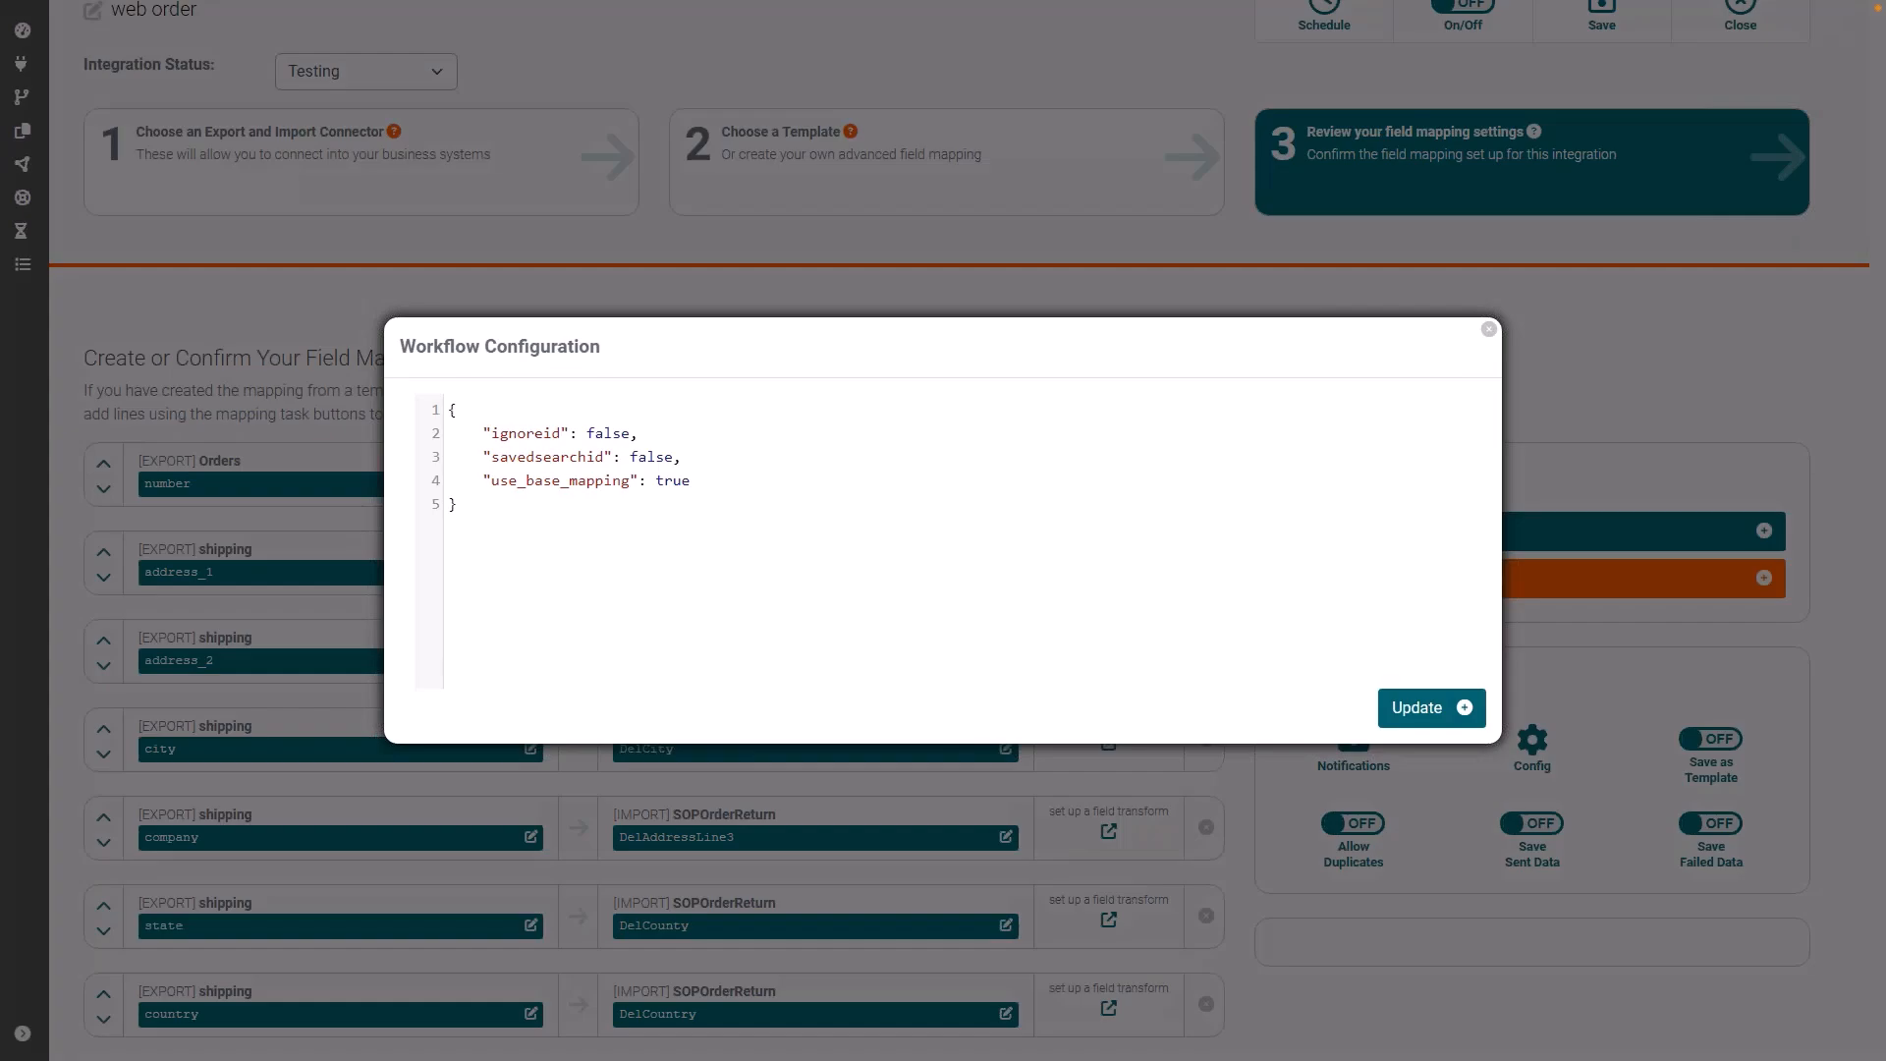
left_click(1488, 334)
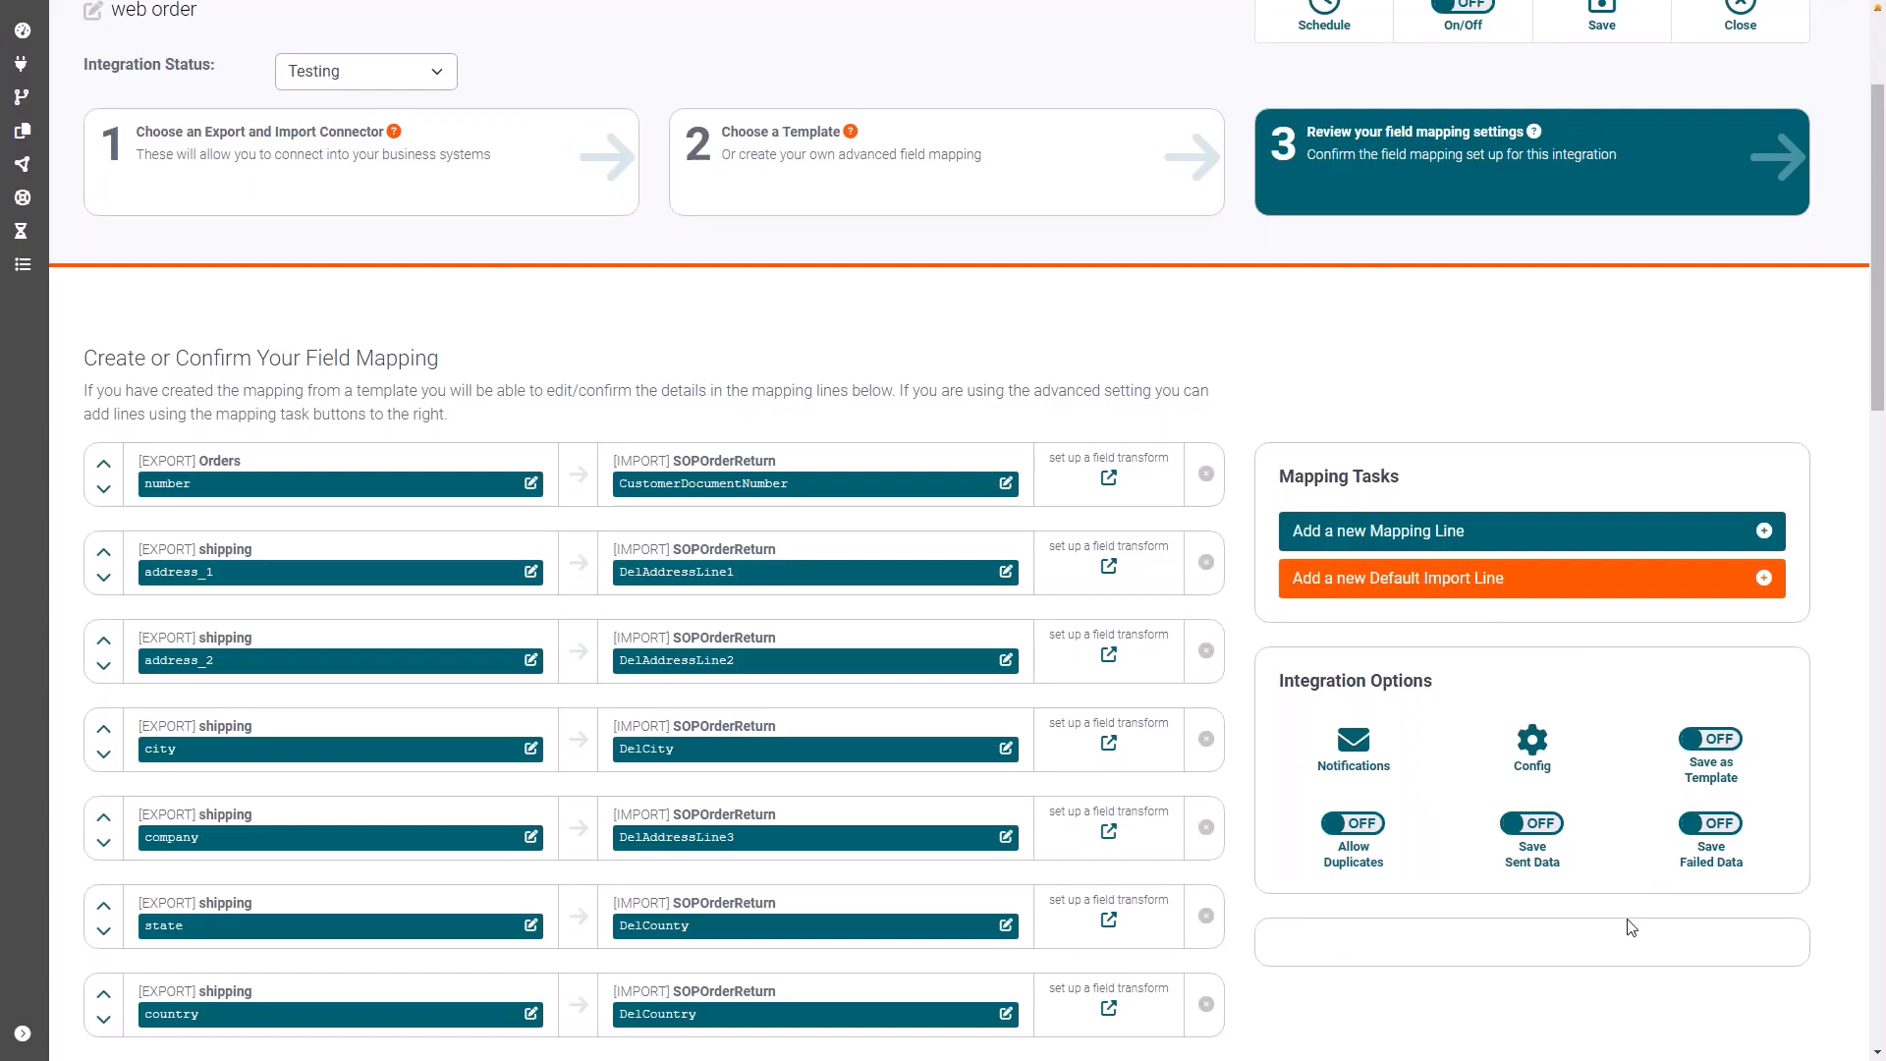
Step: Enable saving of both sent data and failed data for the integration
left_click(1541, 826)
left_click(1714, 830)
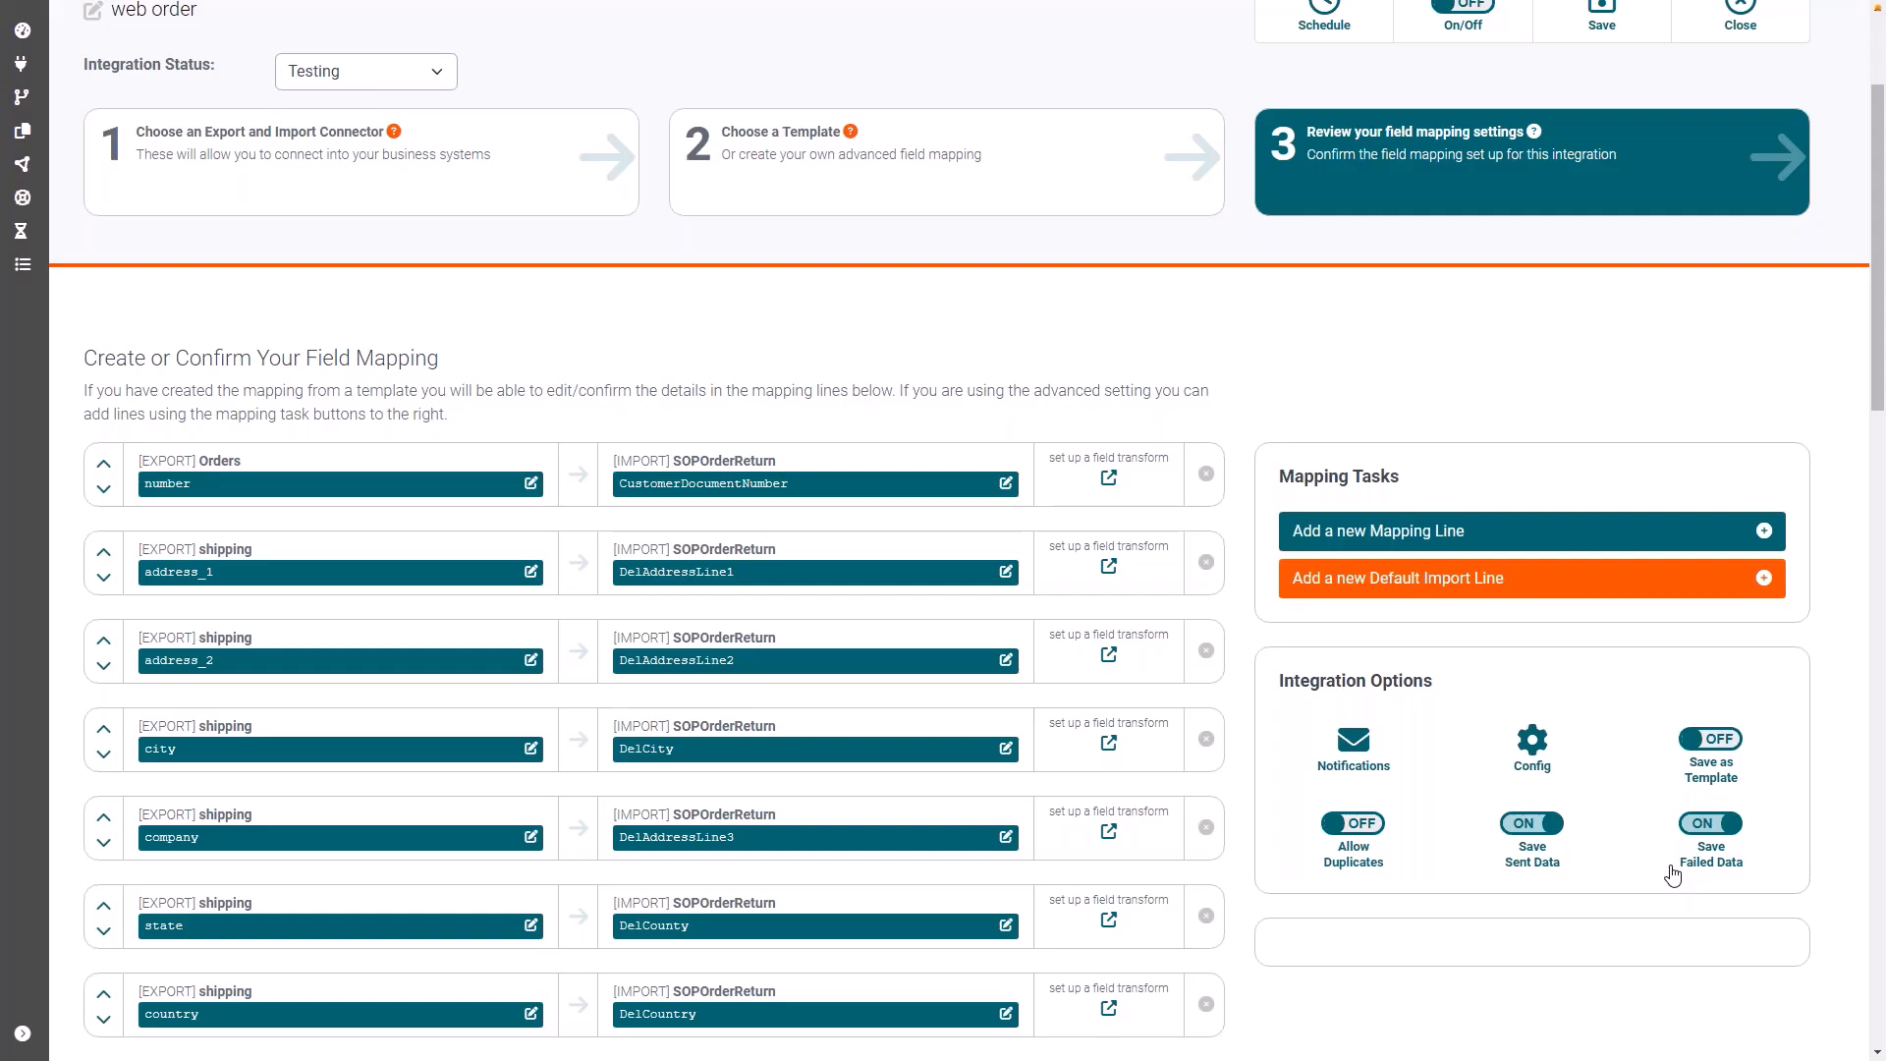
Step: Set the integration to a Scheduled run by day of week and add a Monday 12:26 time slot
scroll(1676, 871, "up", 3)
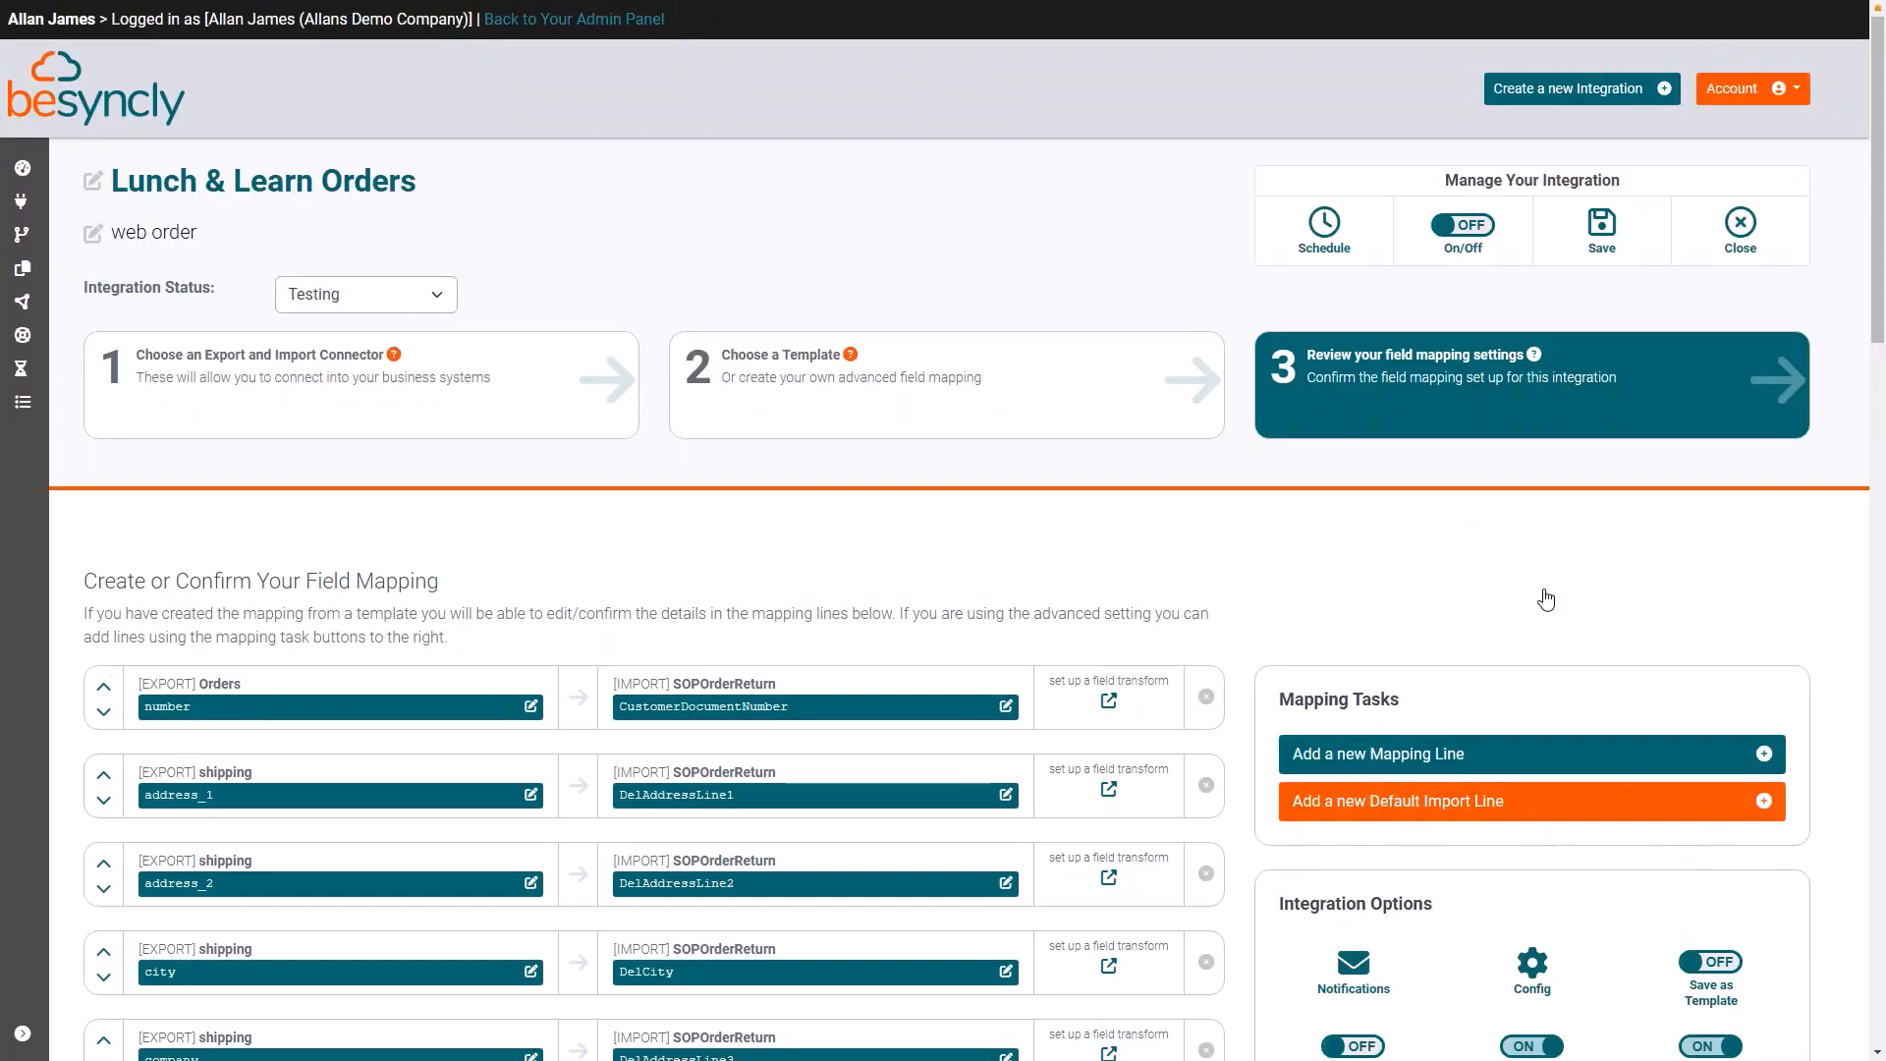
left_click(1324, 226)
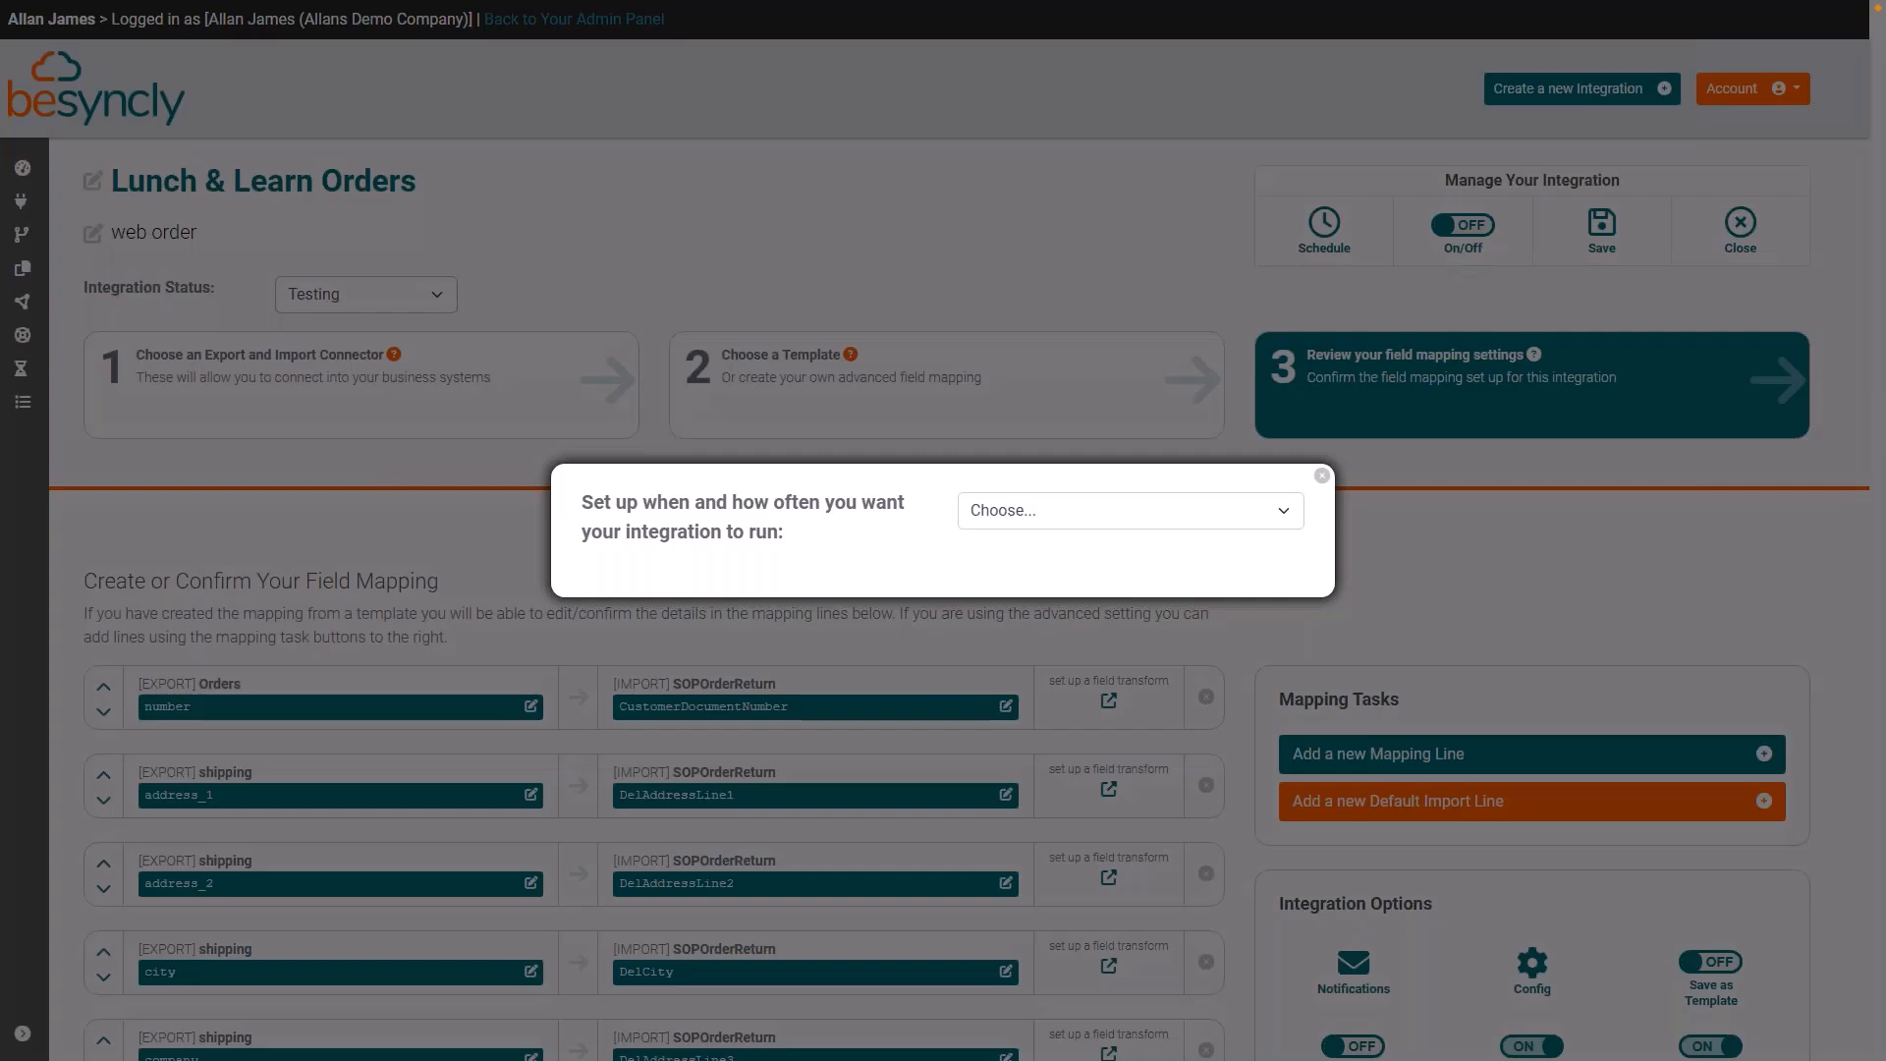
left_click(1283, 512)
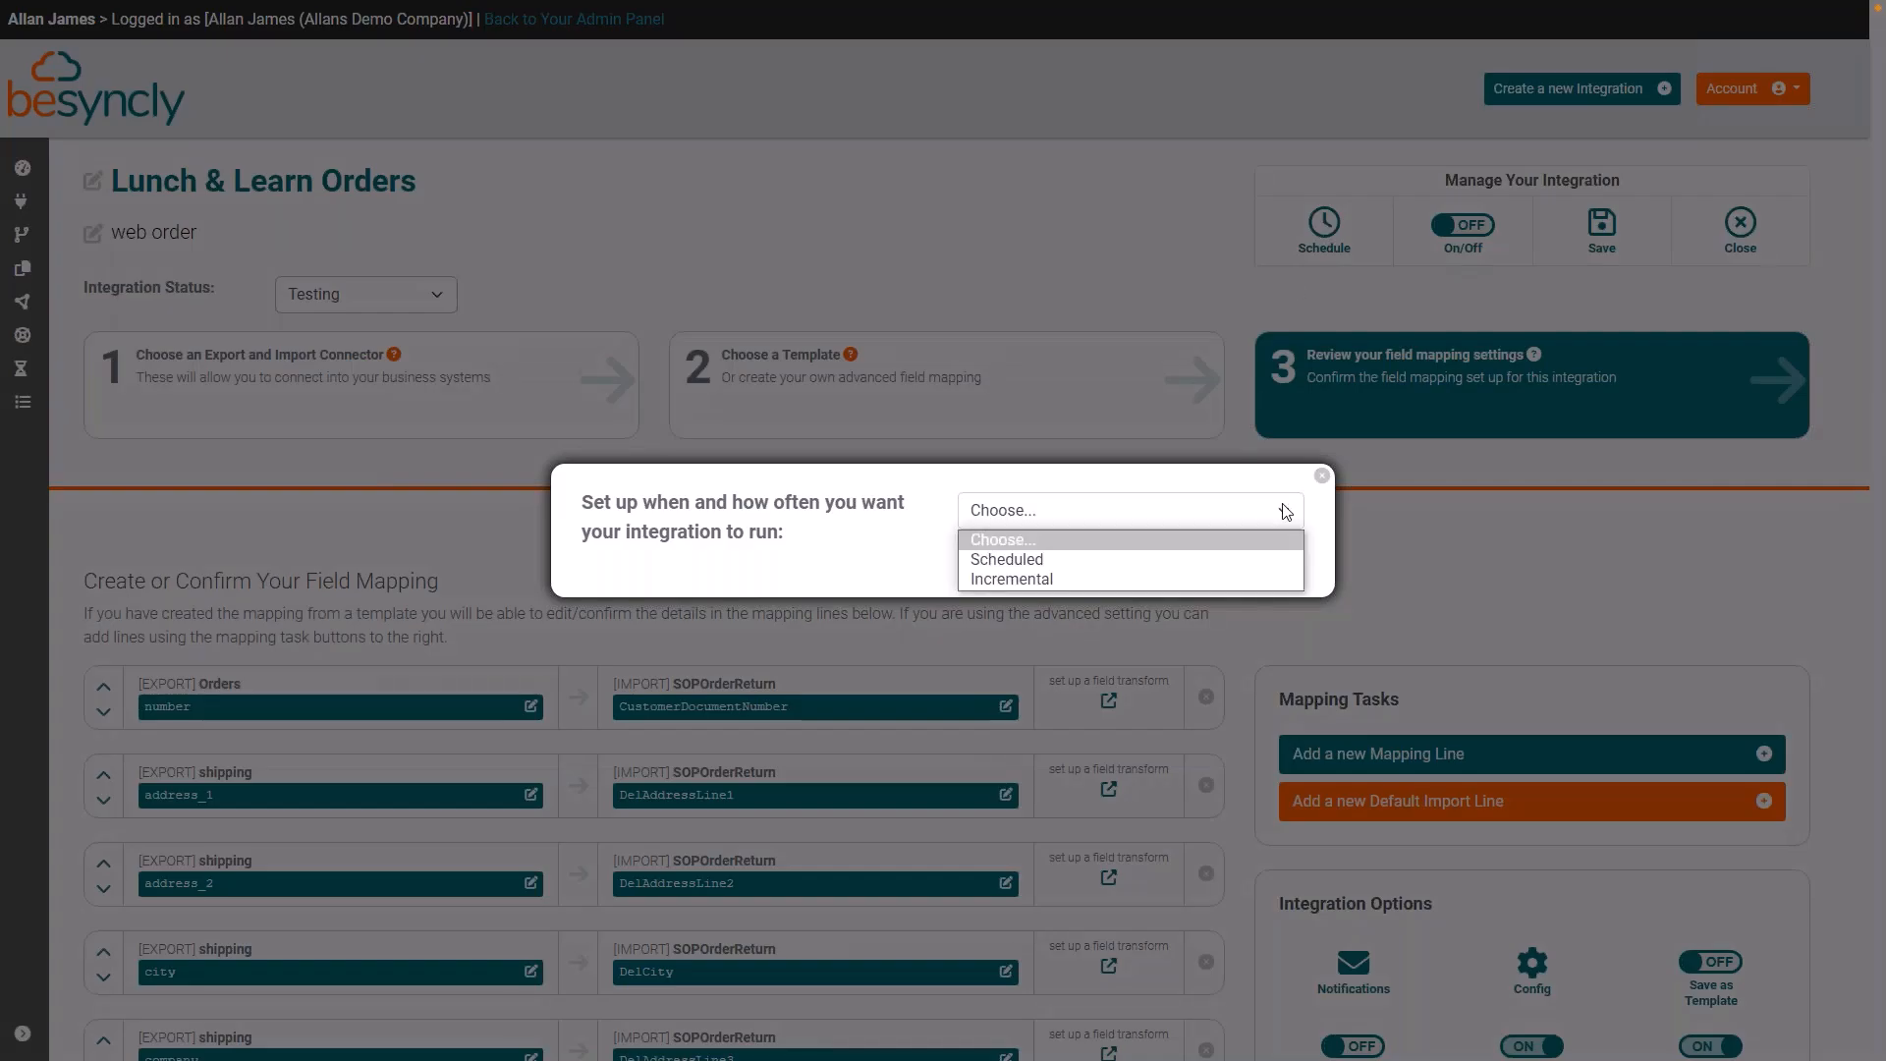
left_click(1041, 560)
left_click(794, 494)
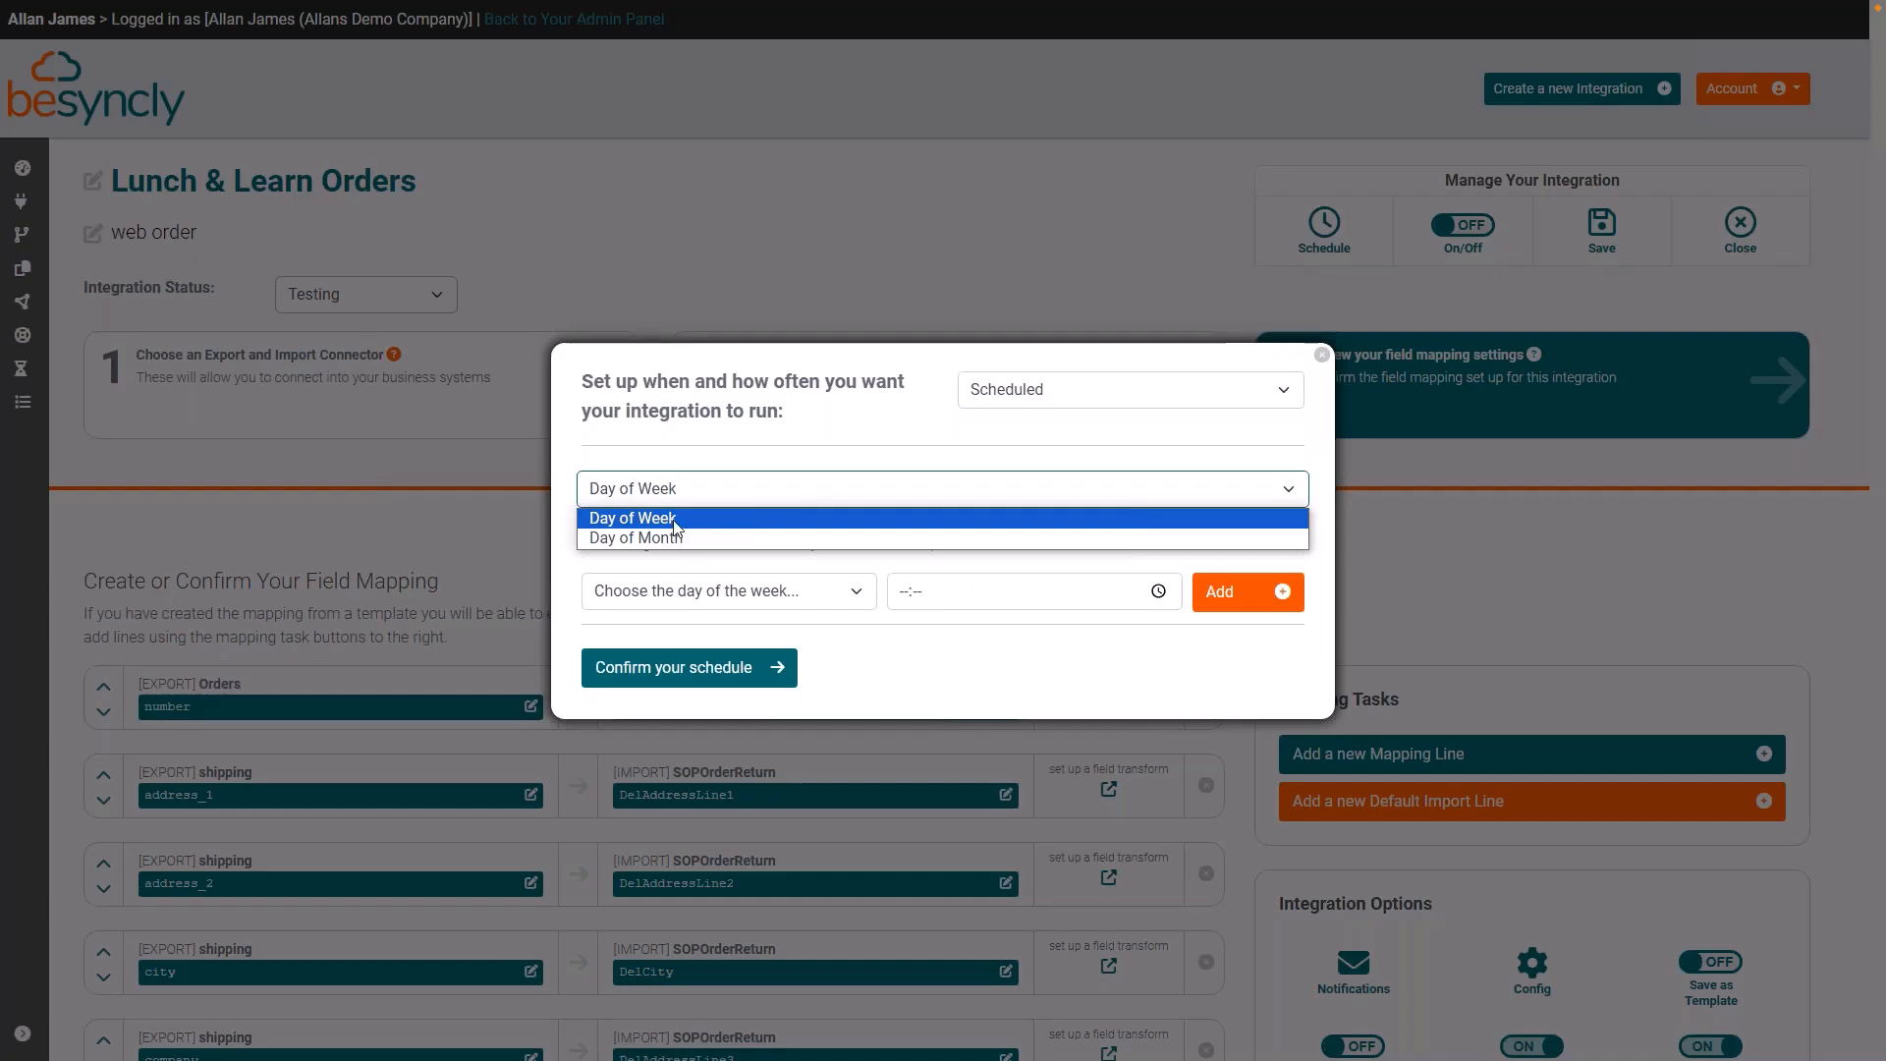
left_click(690, 489)
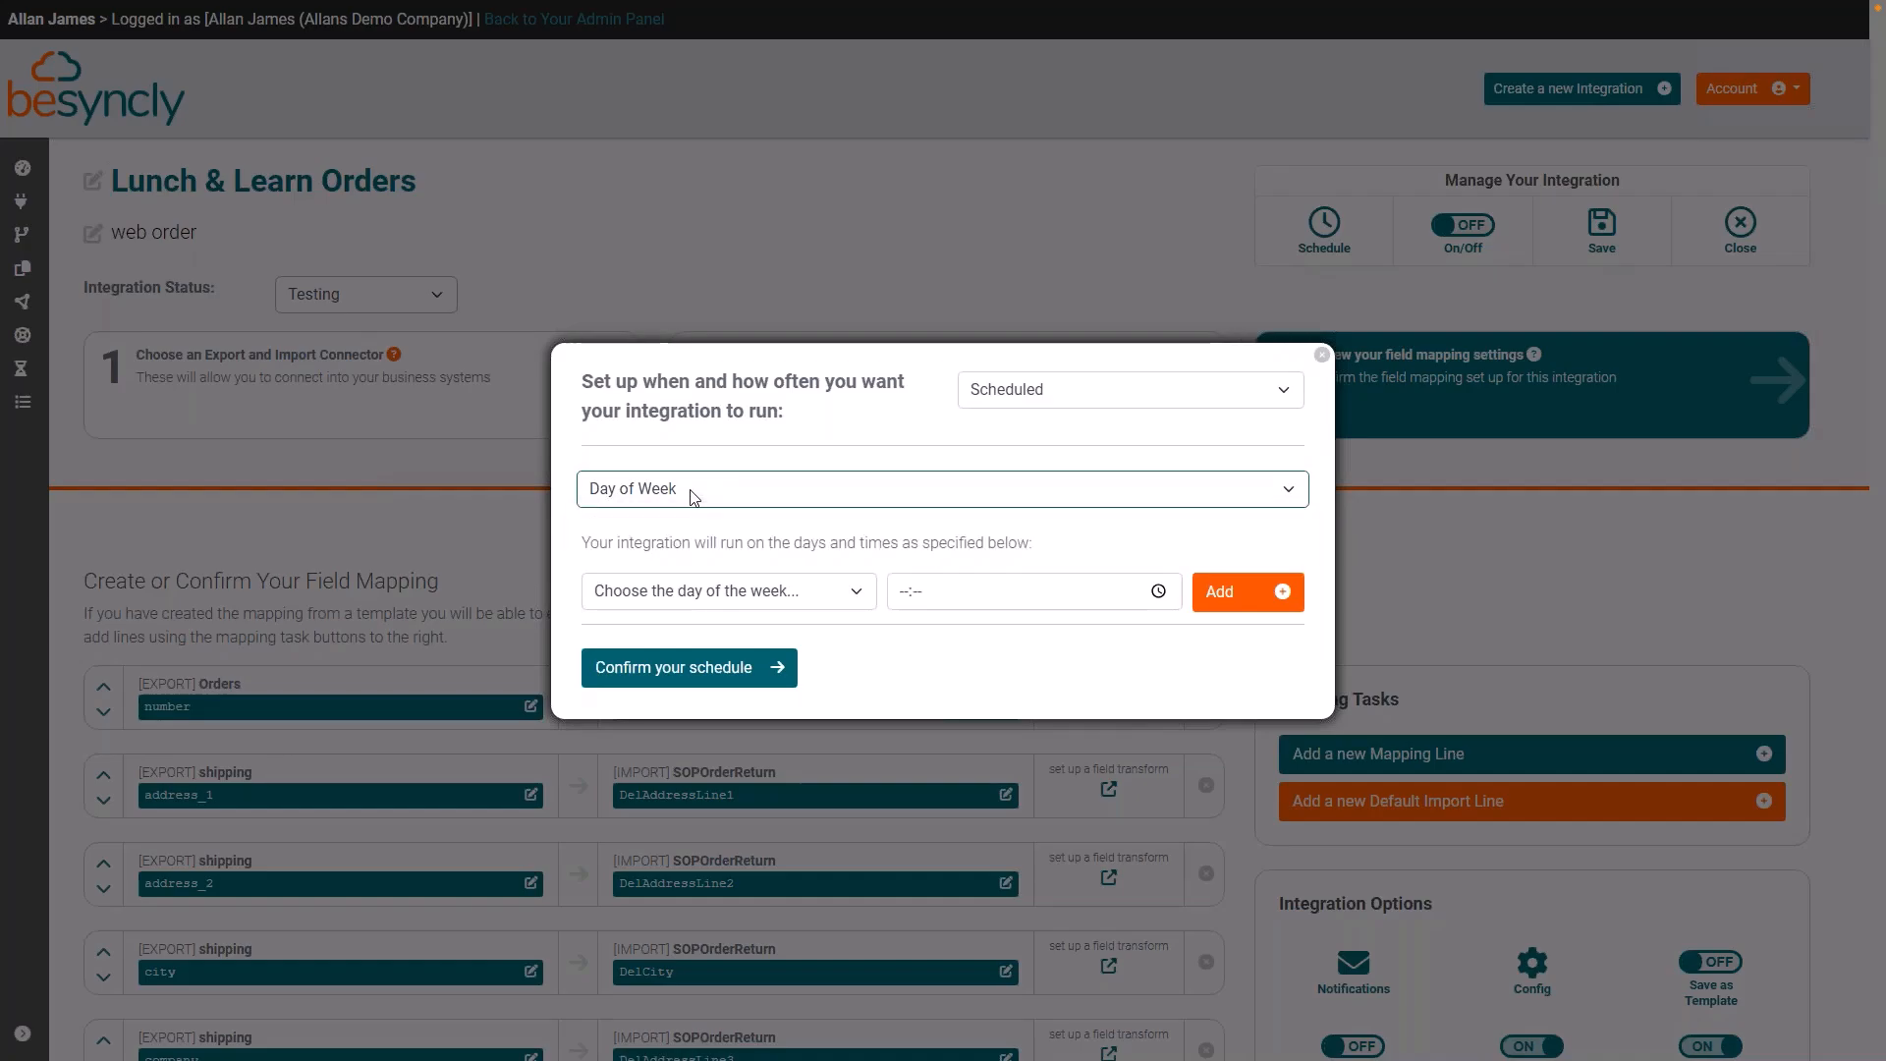
left_click(857, 596)
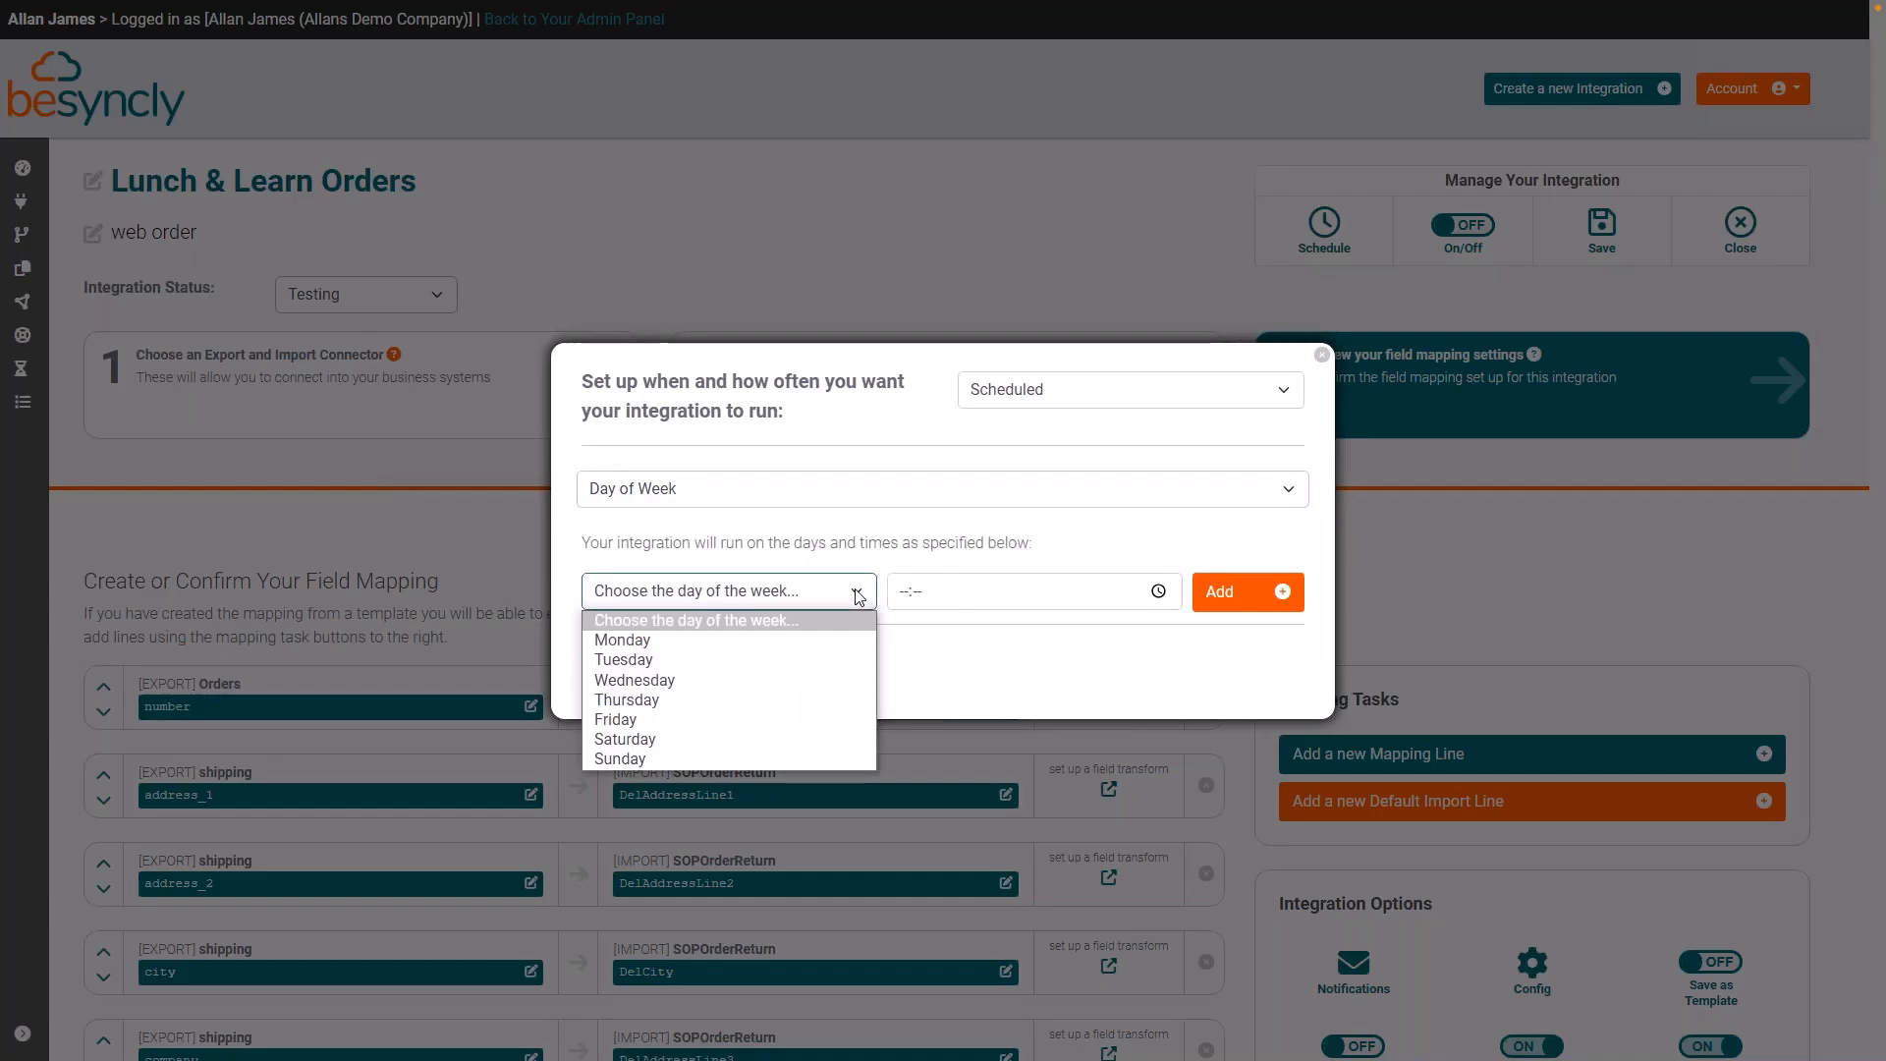
left_click(629, 640)
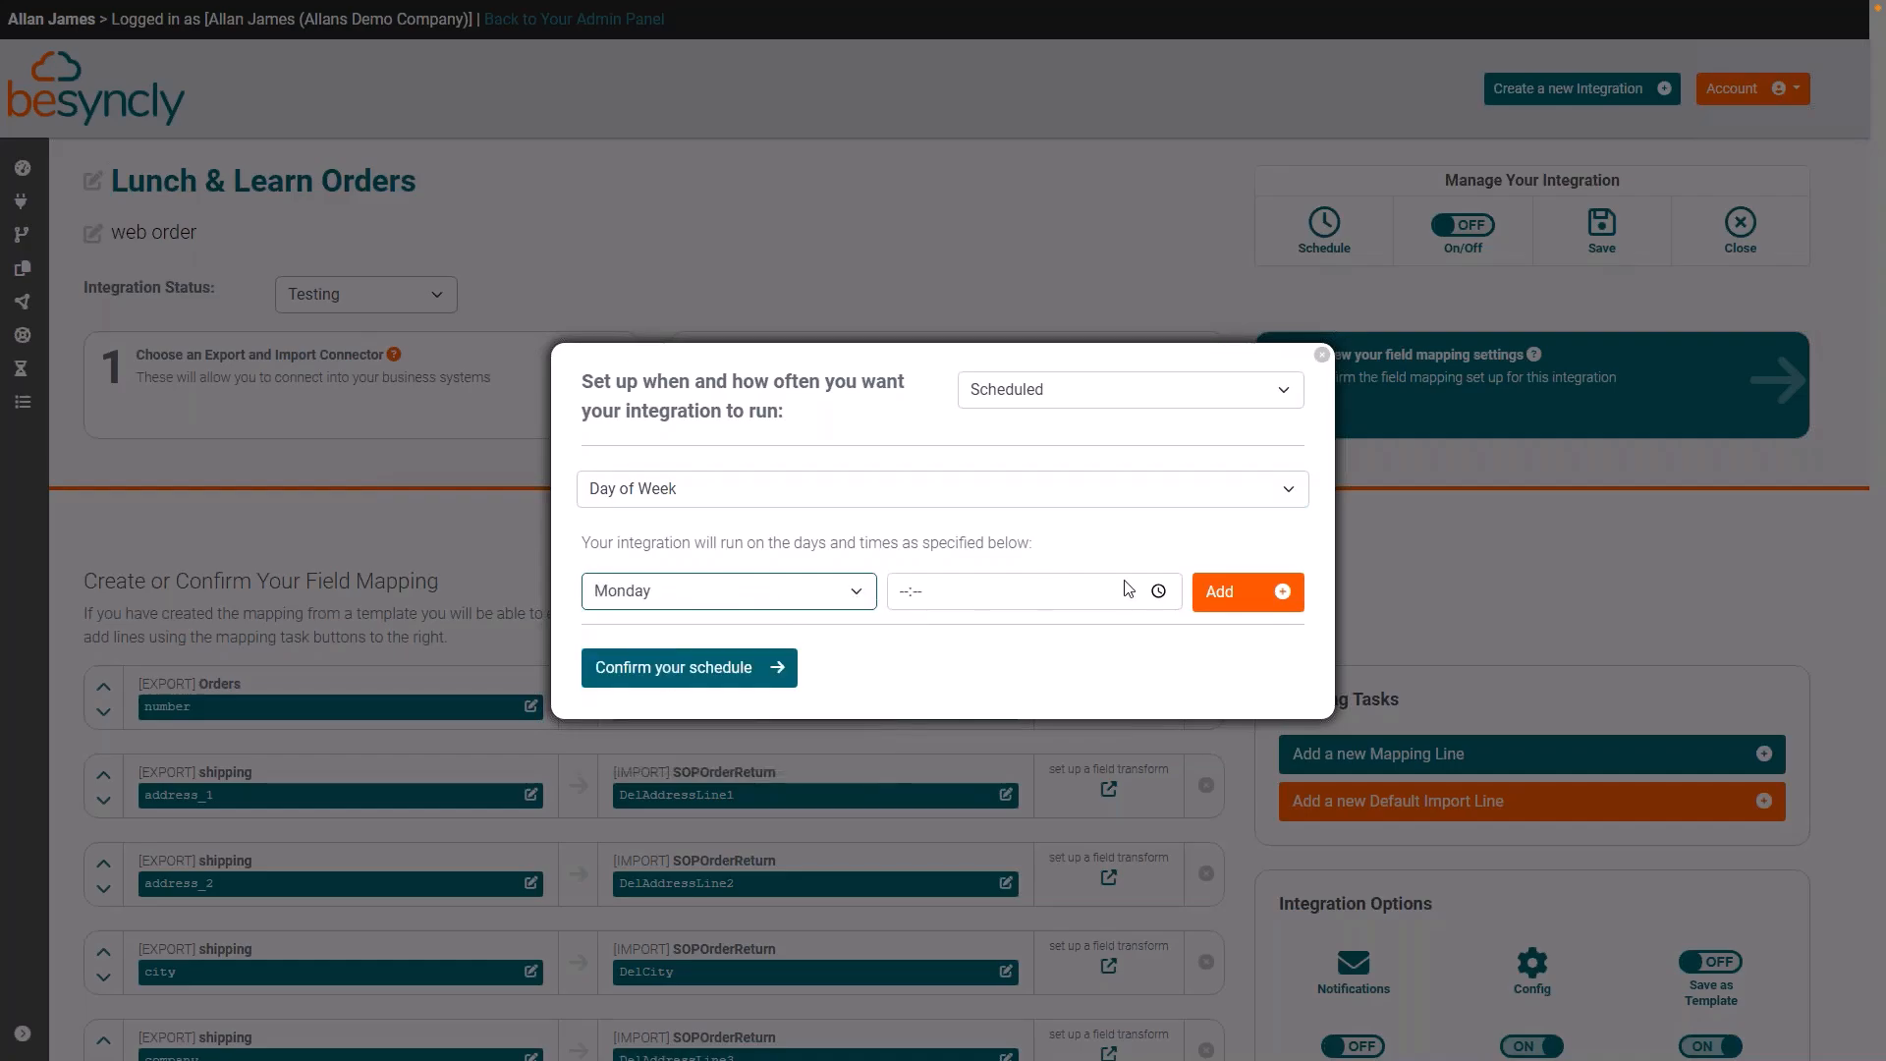
left_click(1159, 591)
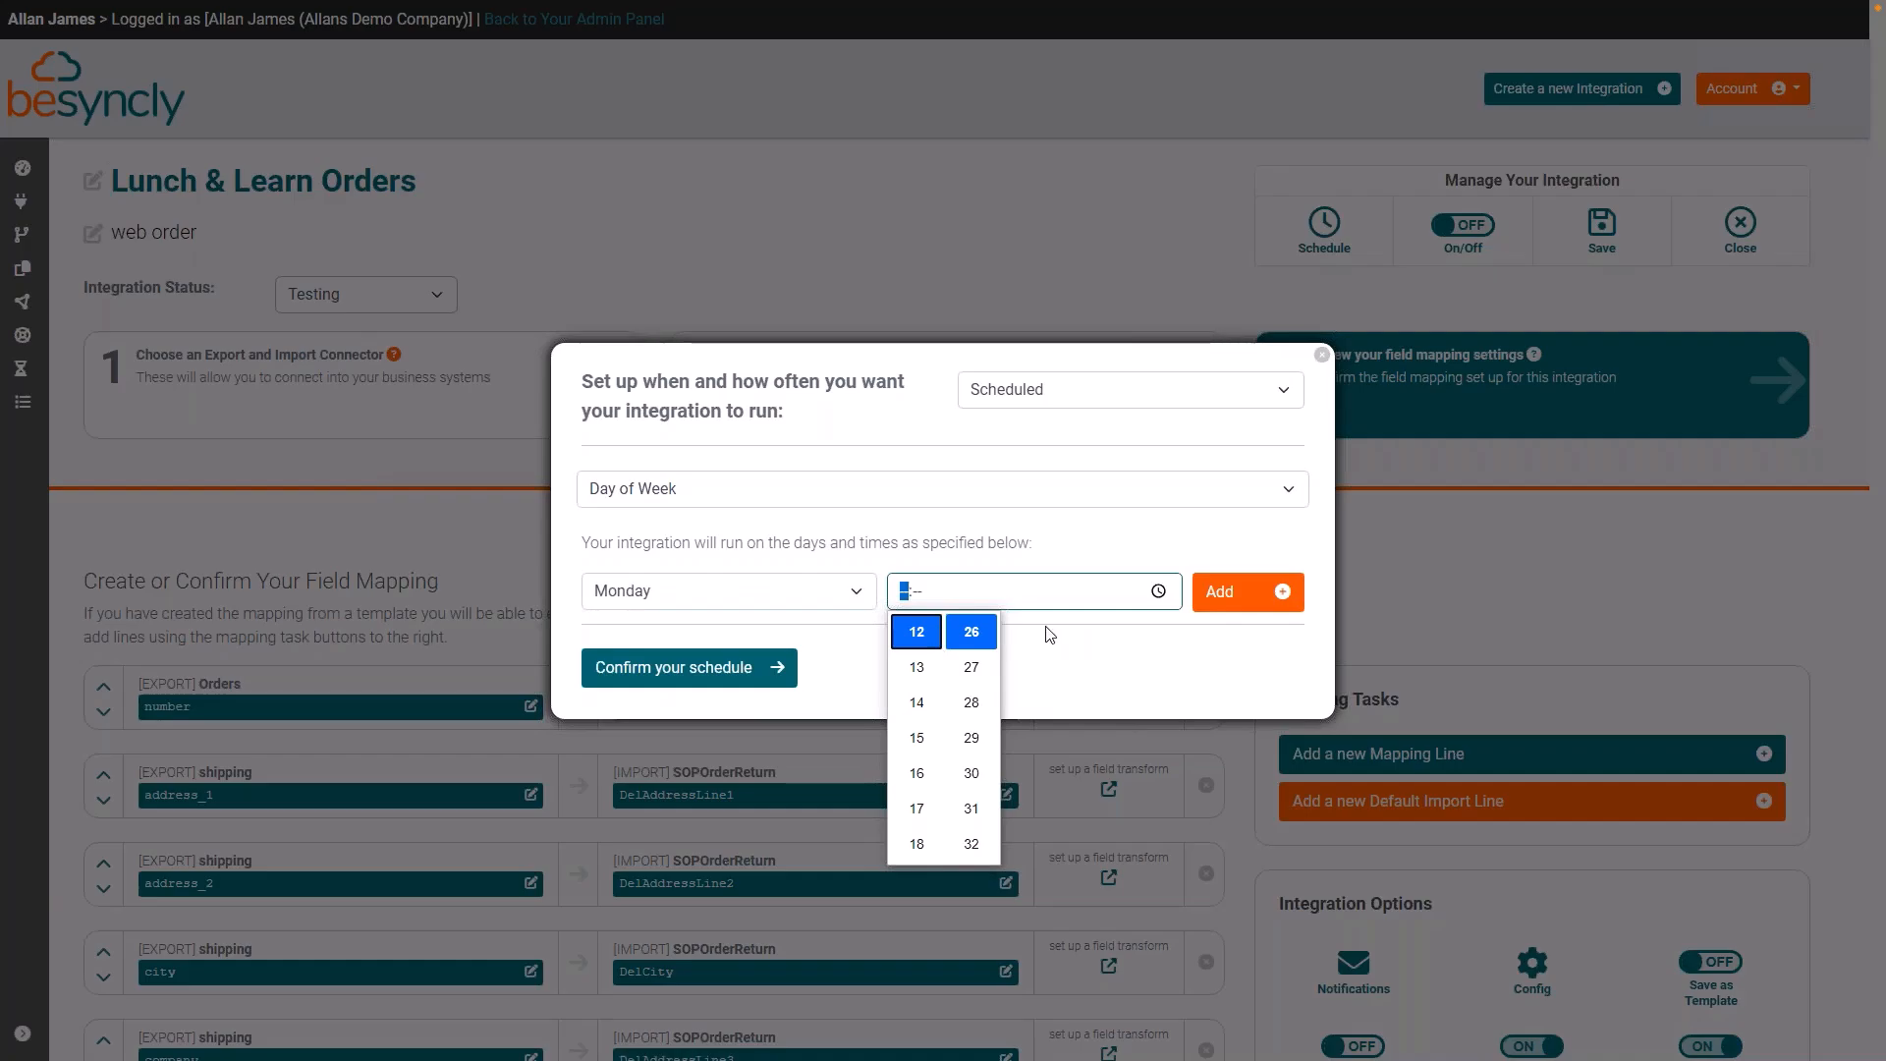
left_click(1254, 593)
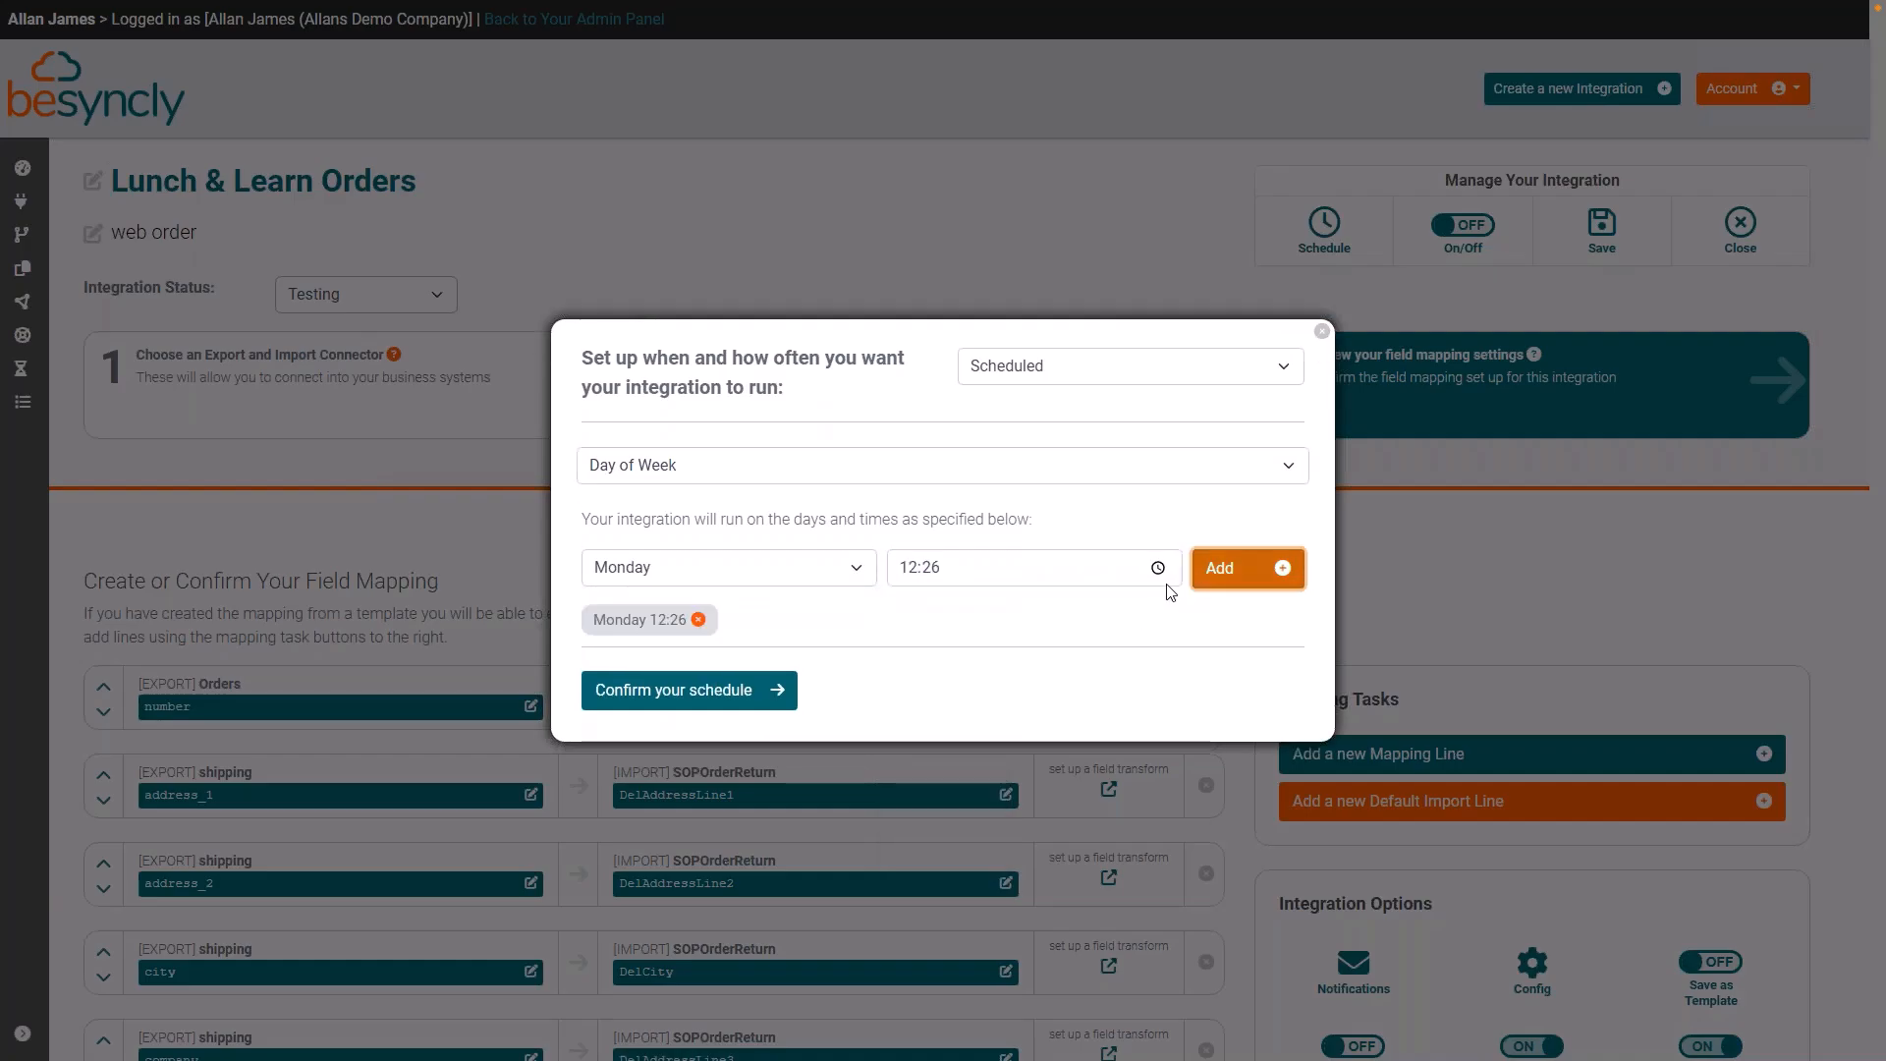
Step: Add two more Monday run times to the schedule, at 14:26 and 18:26
left_click(1159, 568)
left_click(916, 679)
left_click(1248, 570)
left_click(1158, 568)
left_click(917, 749)
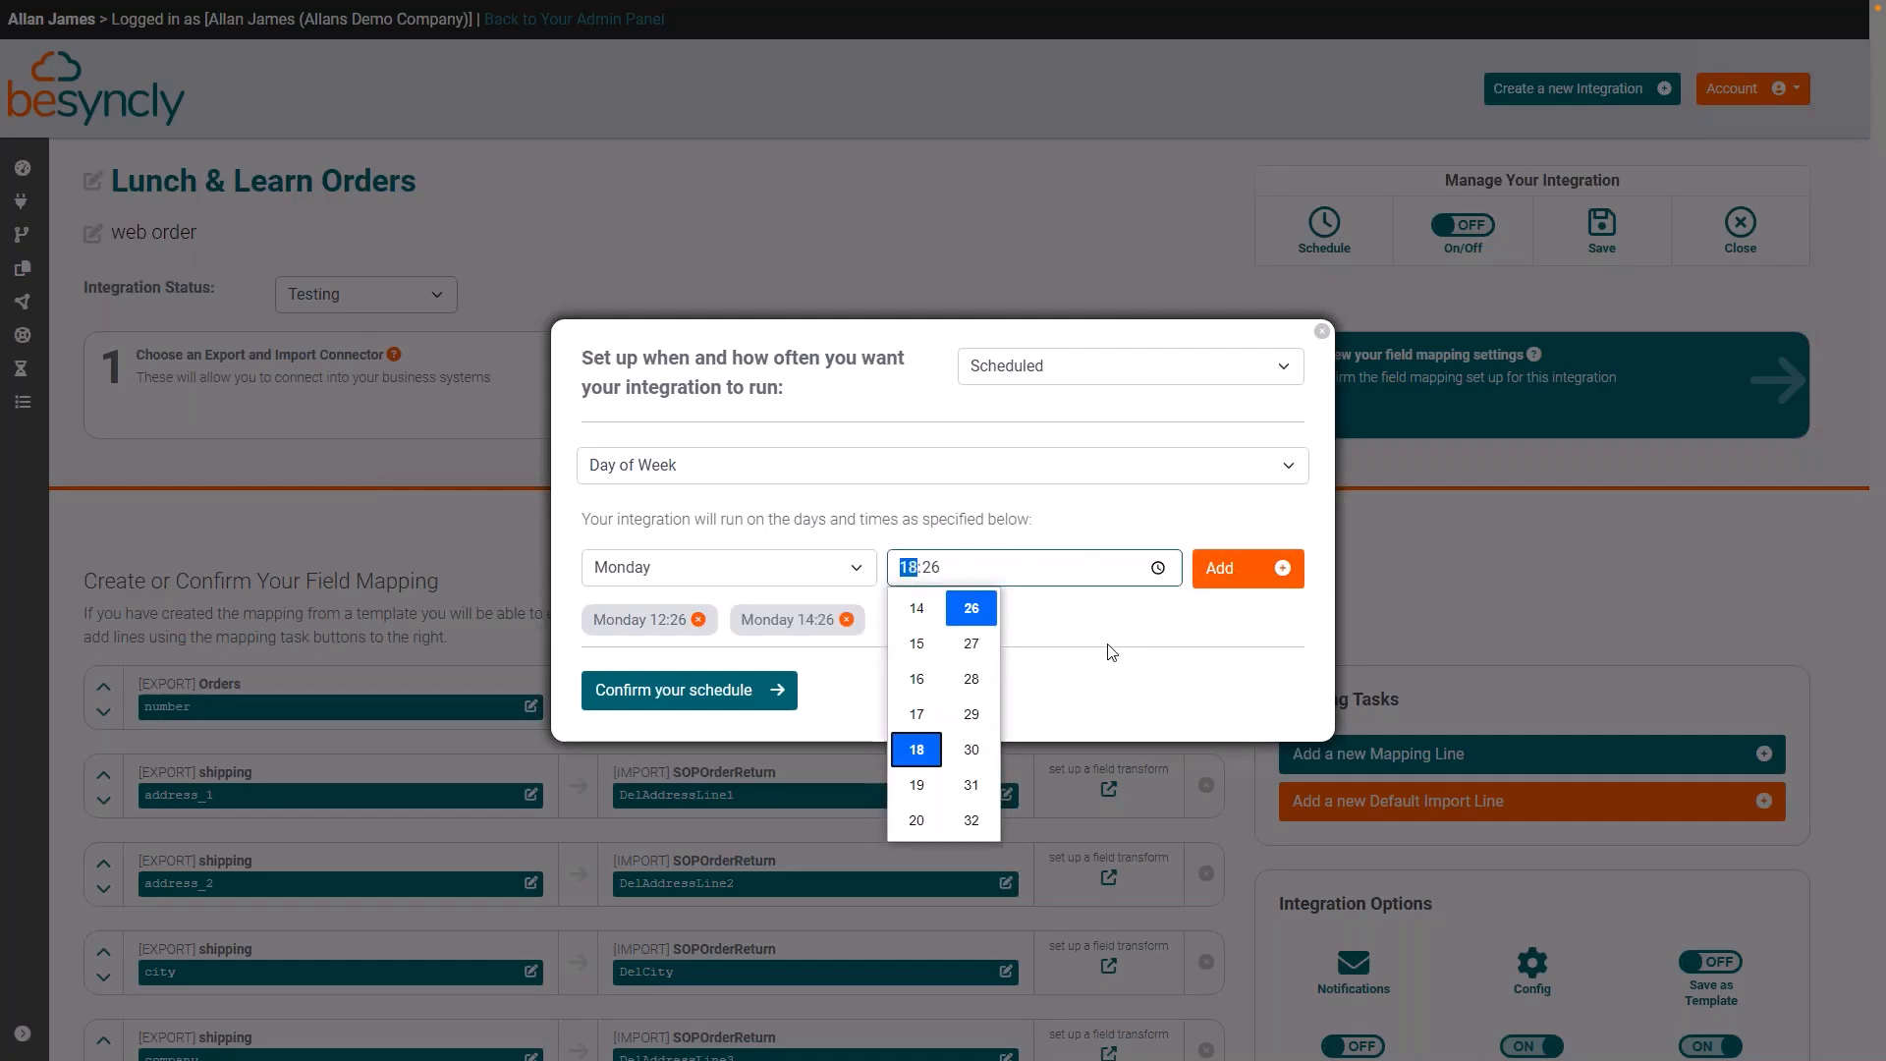
left_click(1248, 589)
left_click(1239, 570)
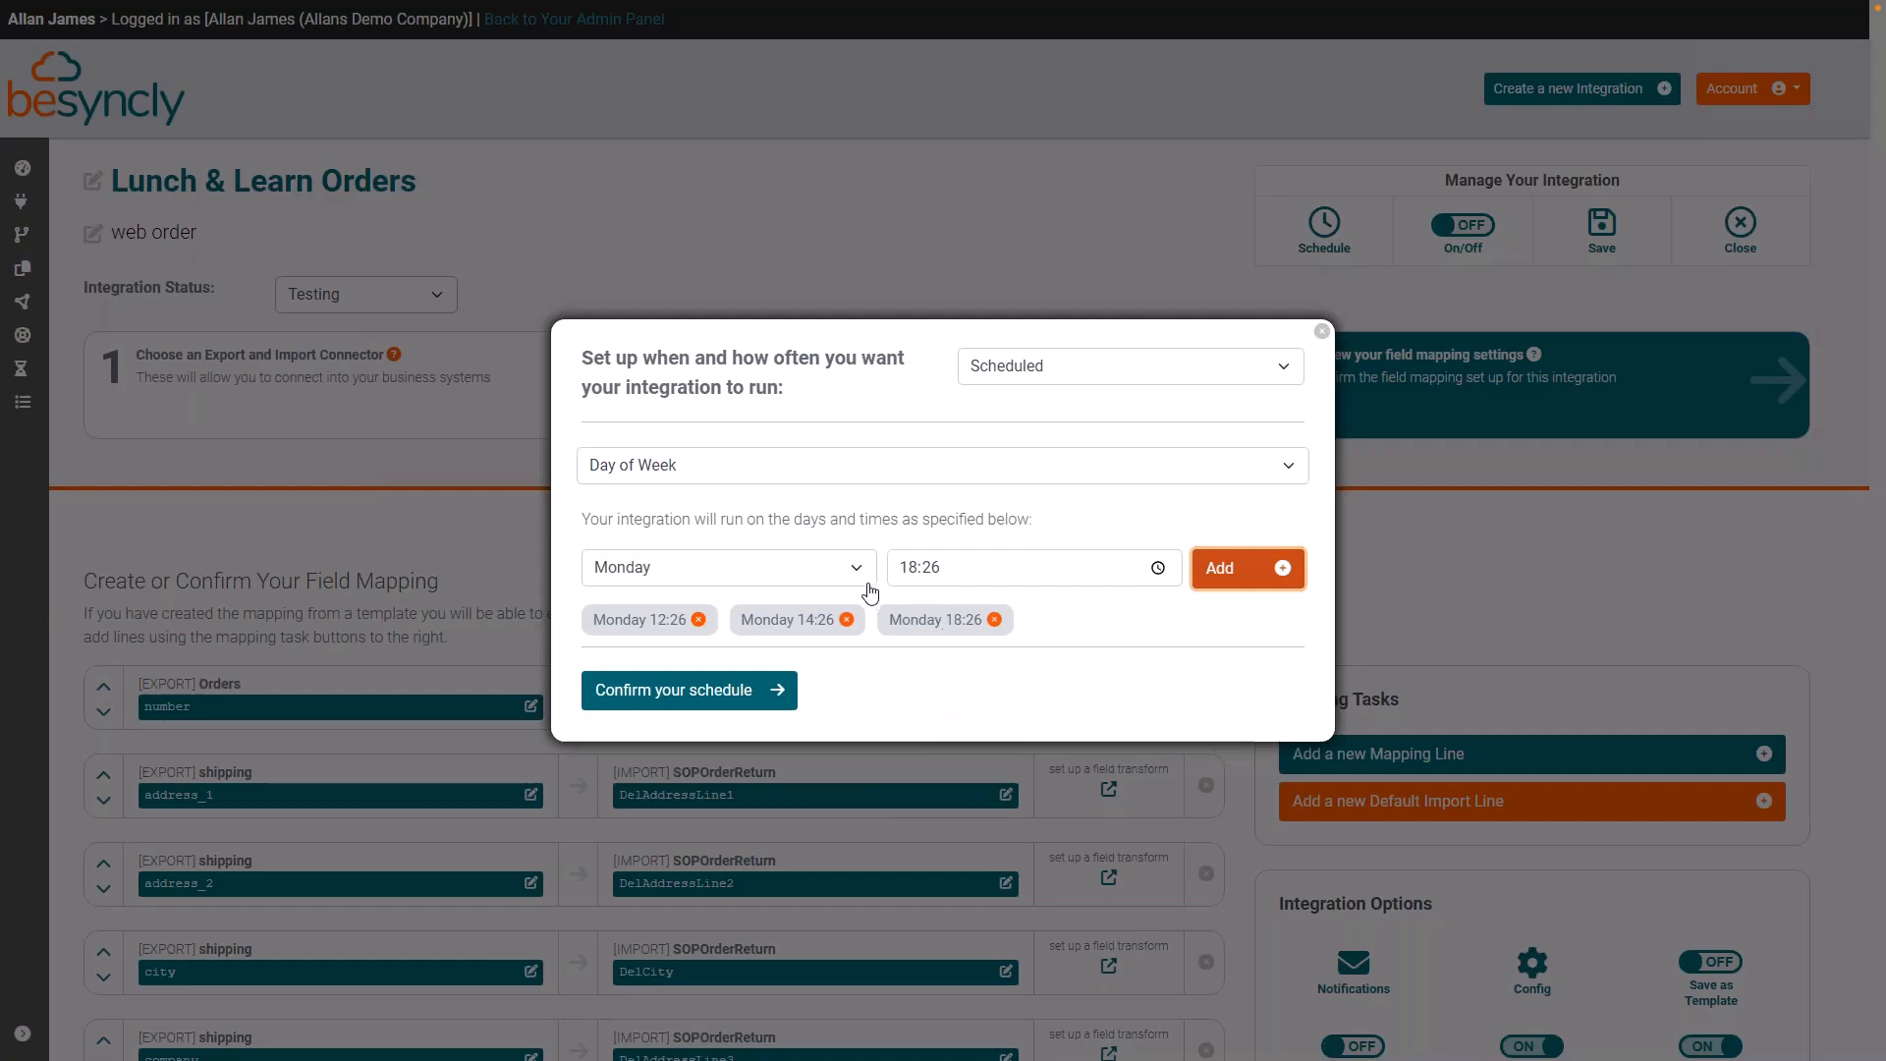
Step: Change the schedule type to Incremental, running every 30 minutes, every day and all day, and confirm the schedule
left_click(1285, 371)
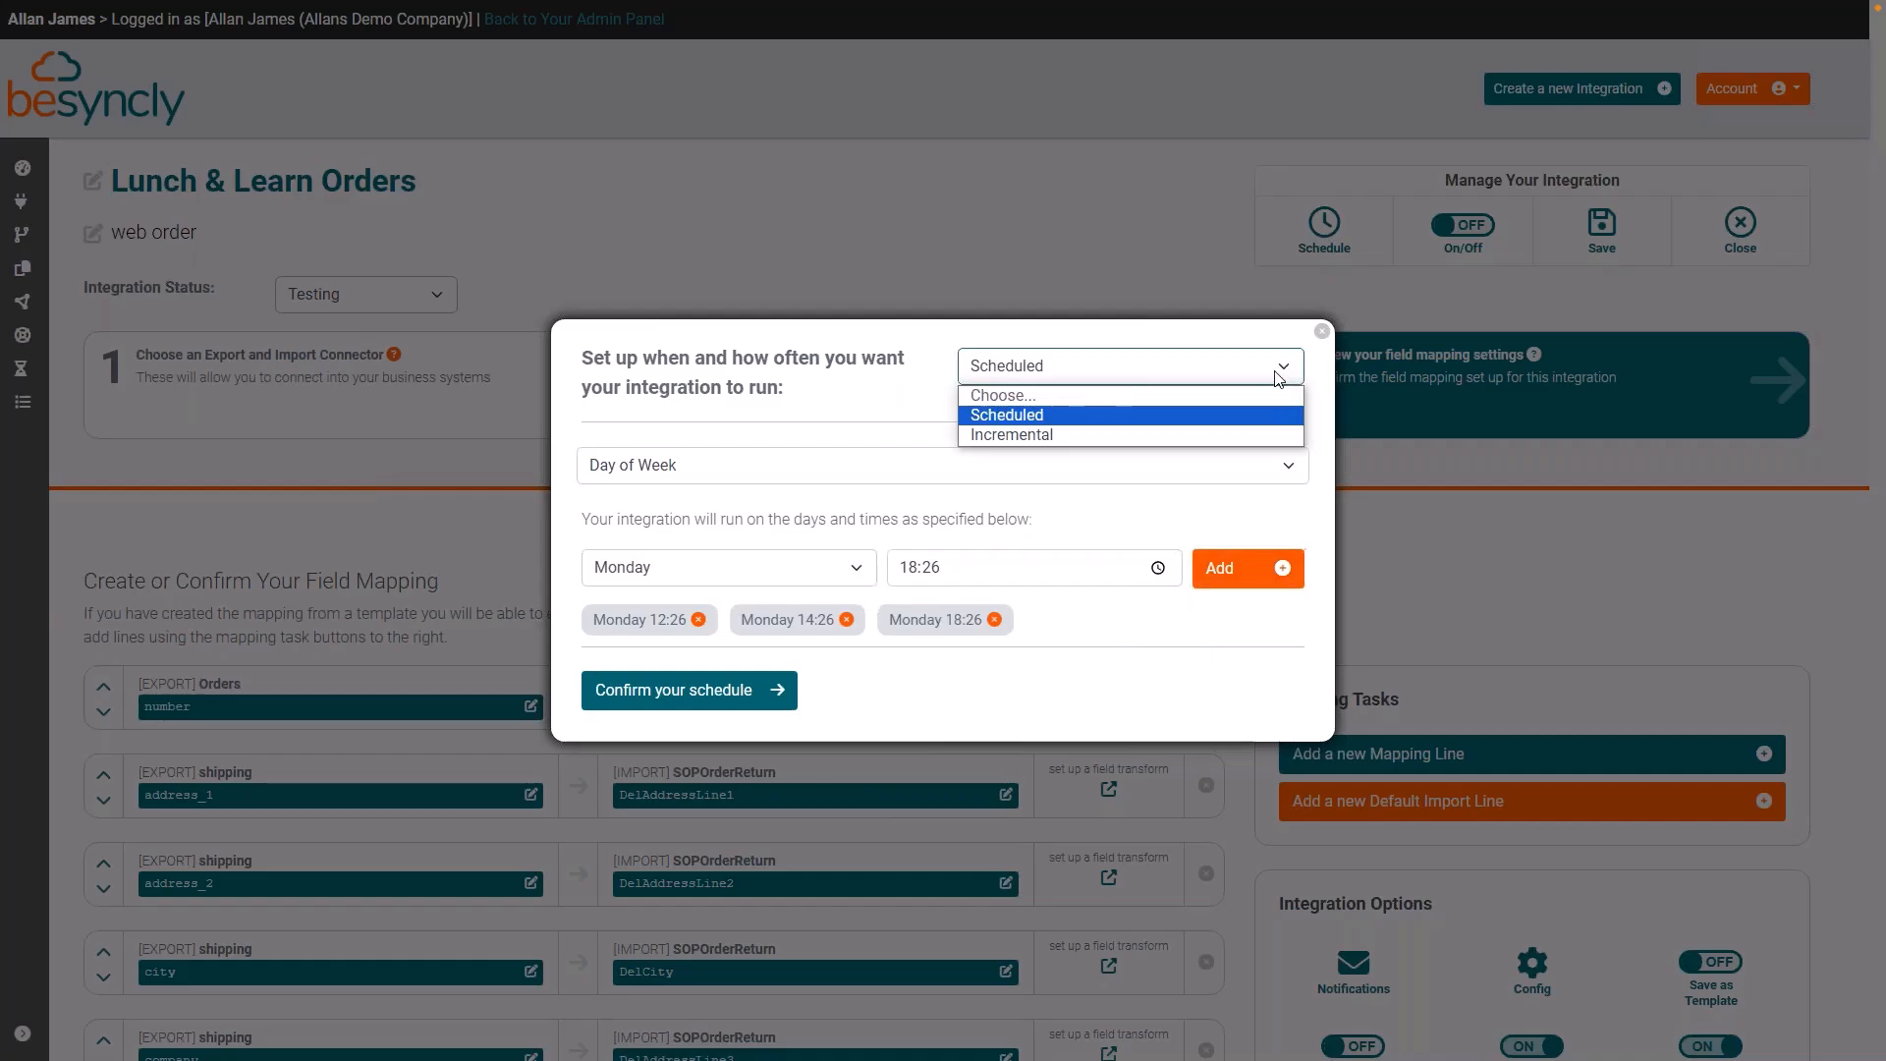
left_click(1063, 432)
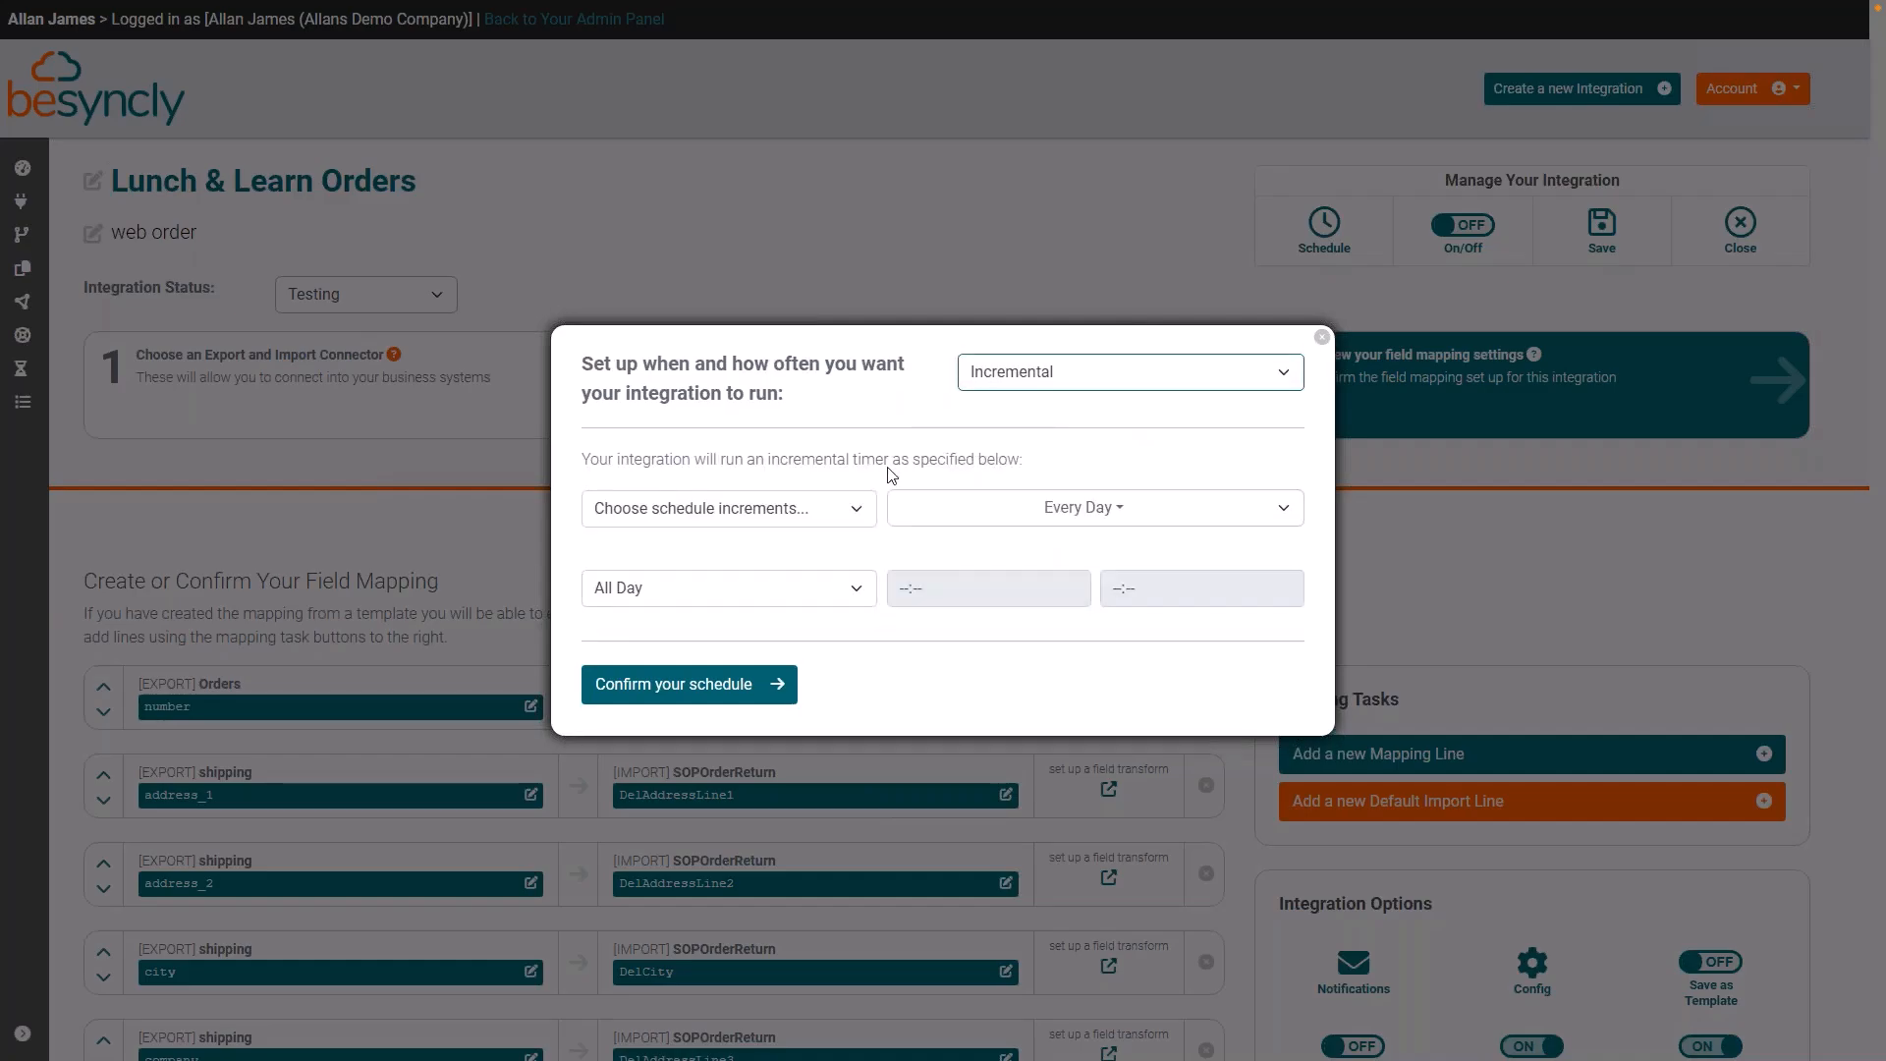
left_click(855, 508)
left_click(768, 598)
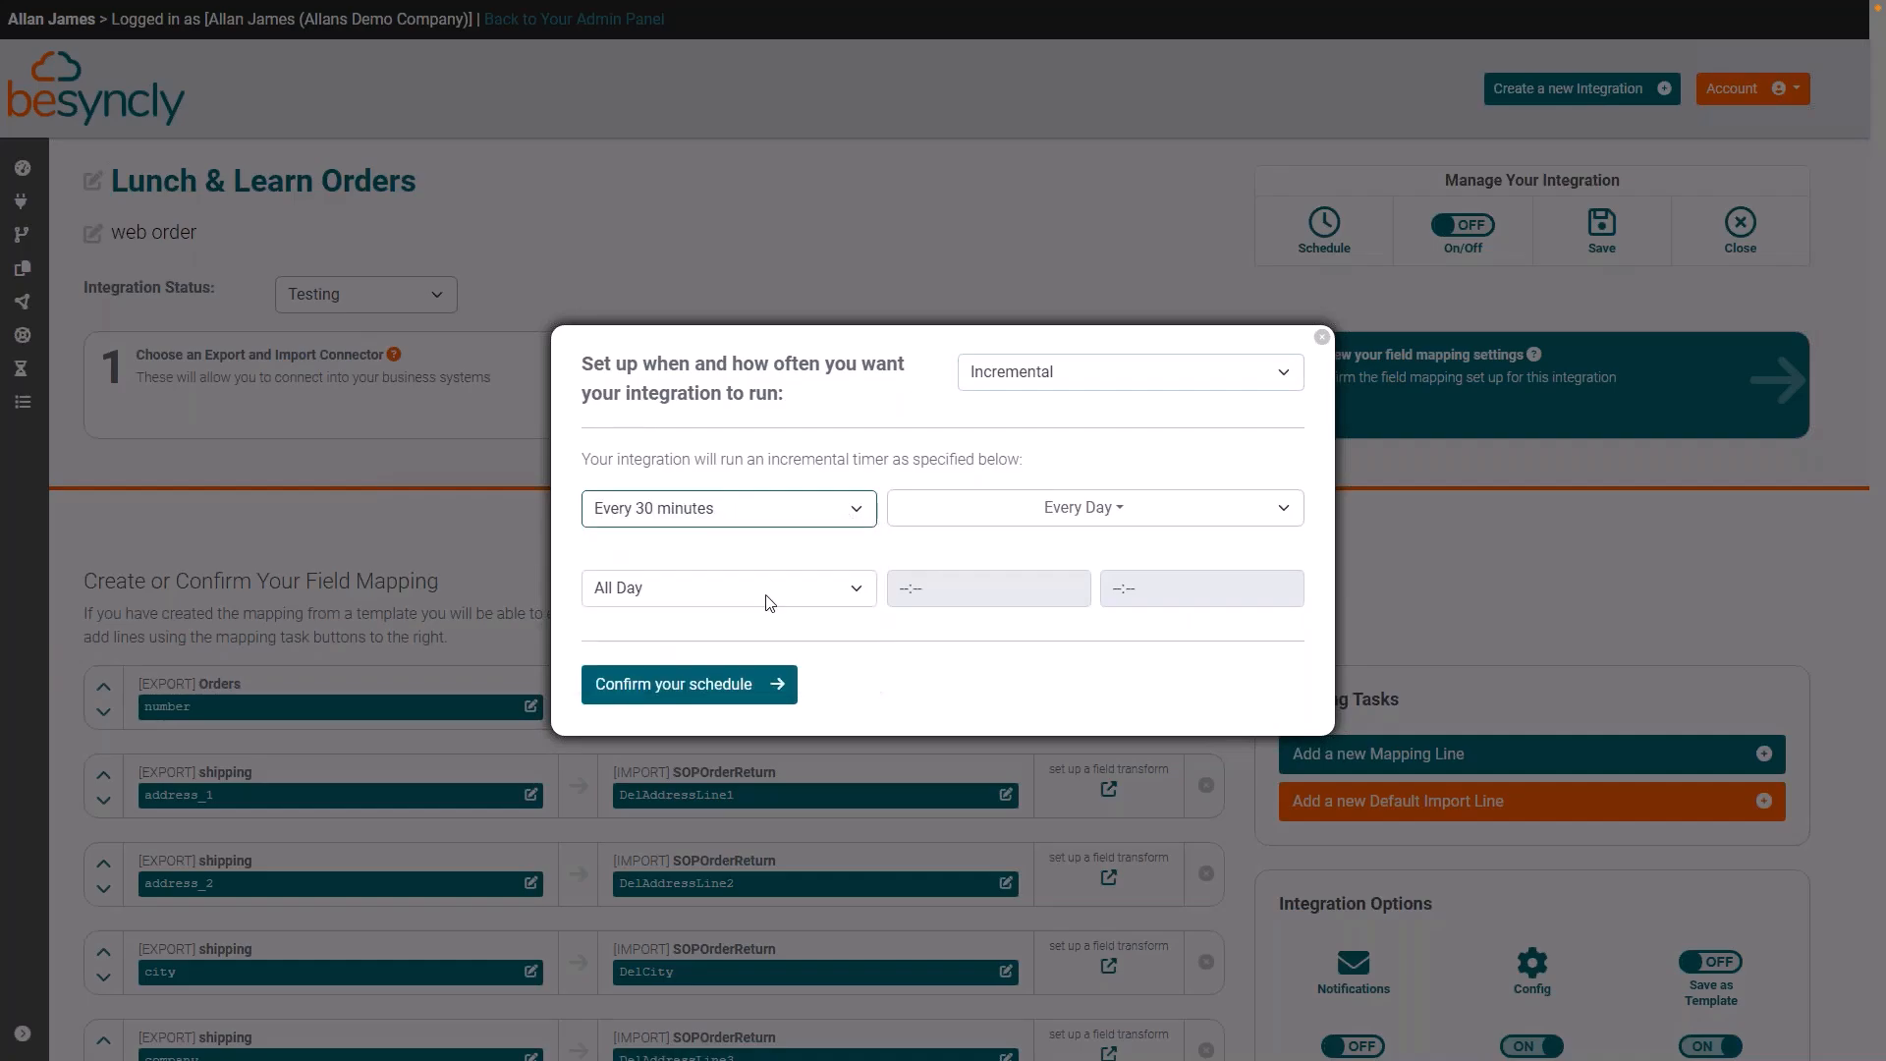
left_click(780, 697)
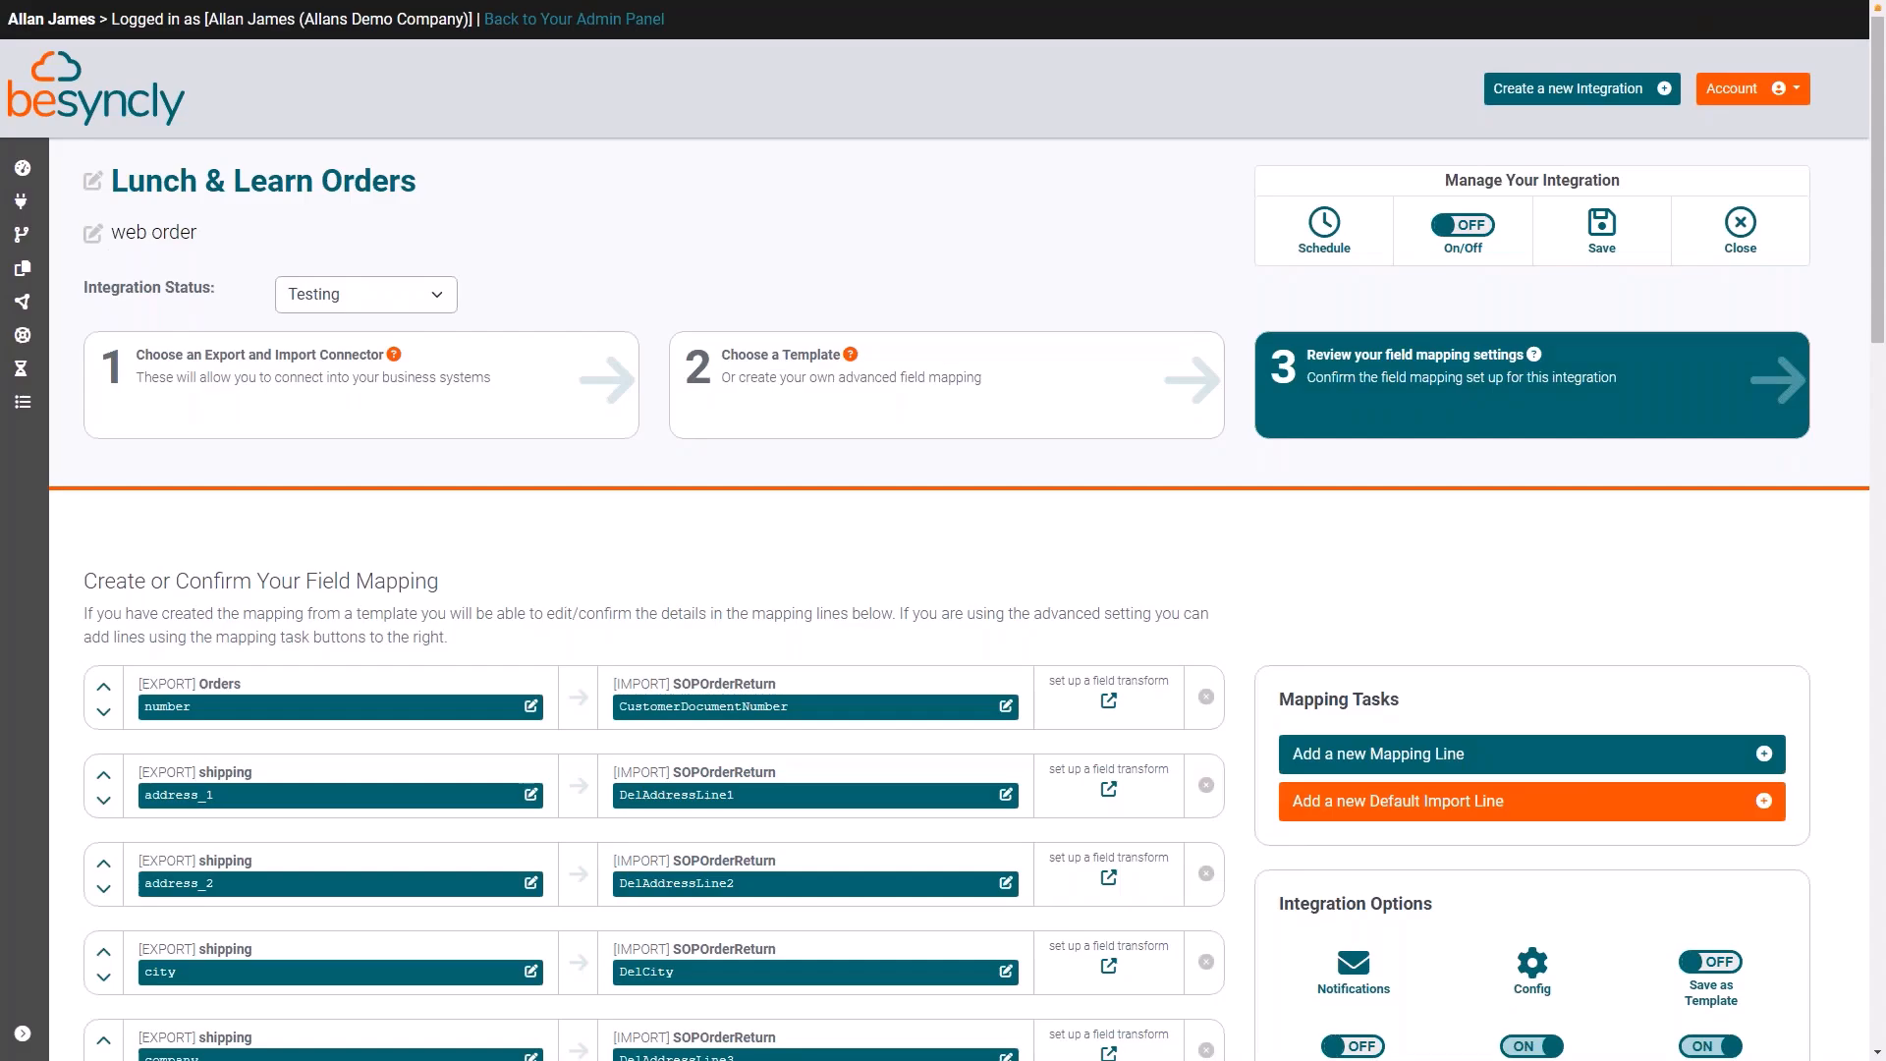
Step: Switch the Lunch & Learn Orders integration on and save it
left_click(1463, 225)
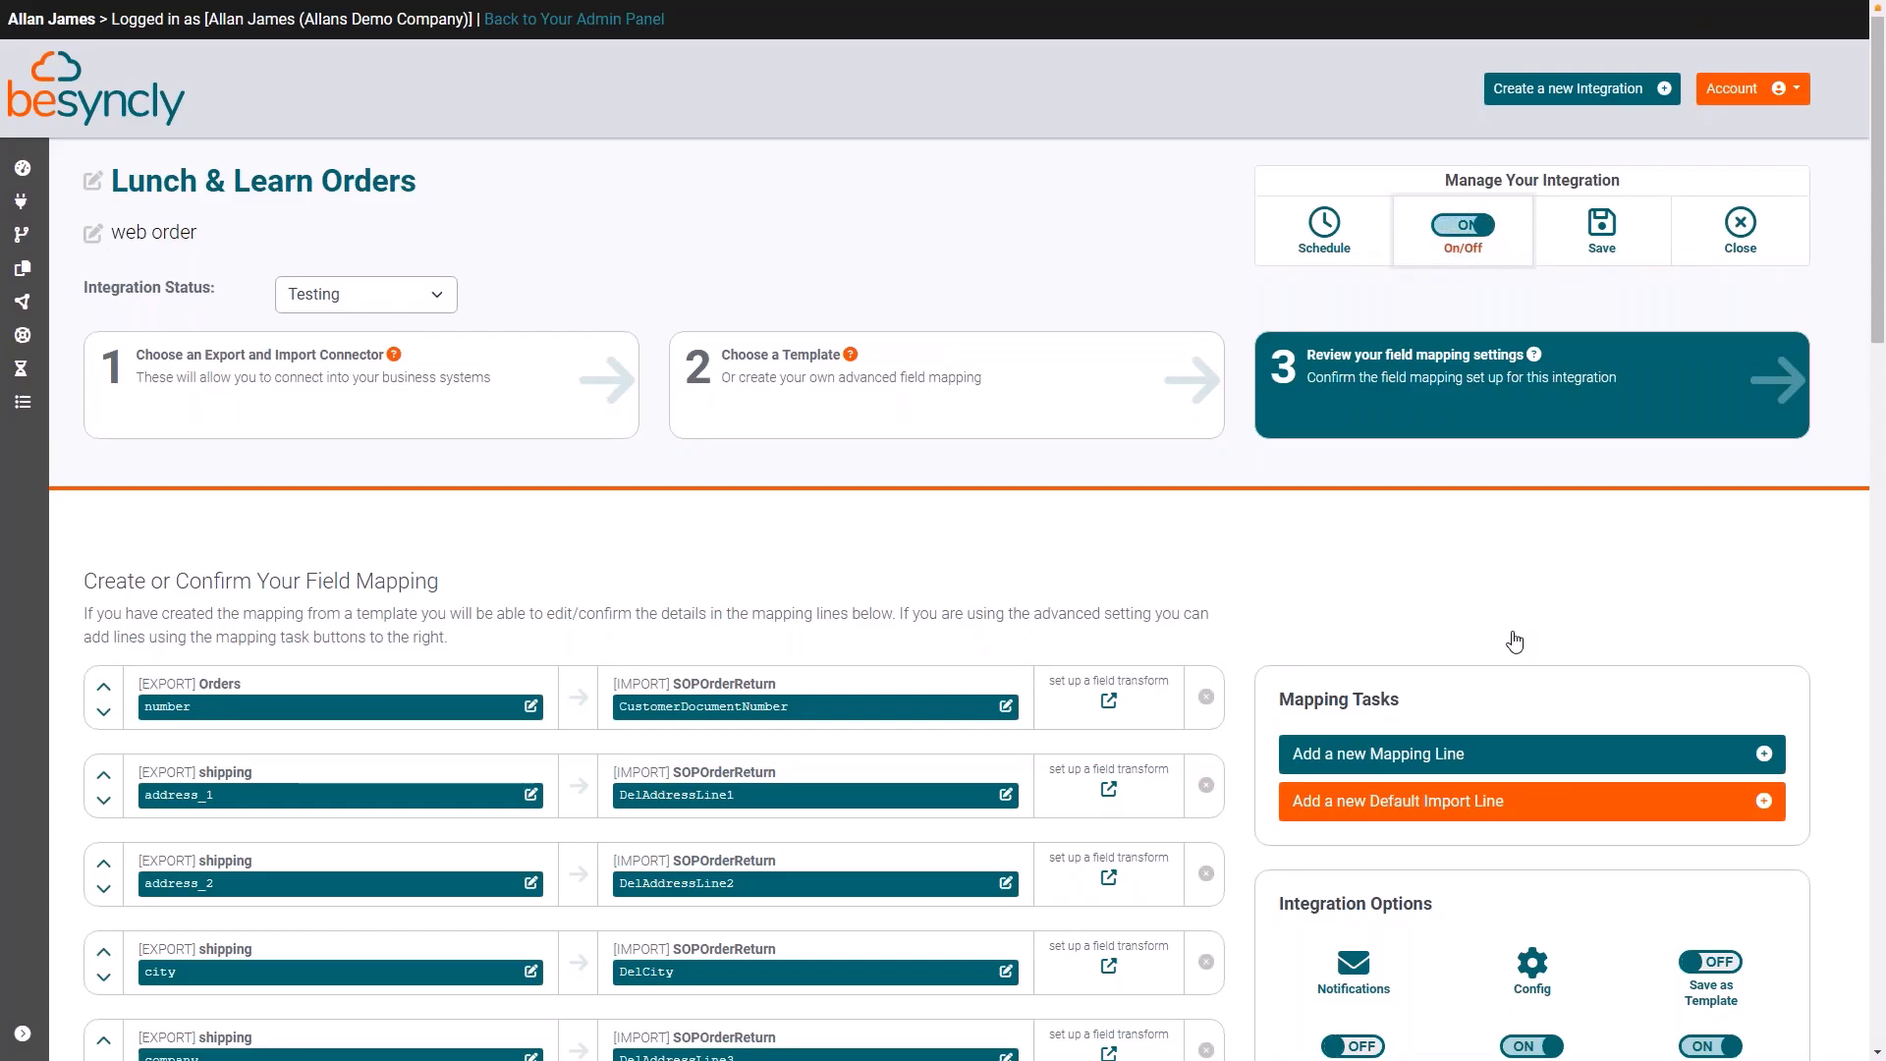
left_click(1601, 228)
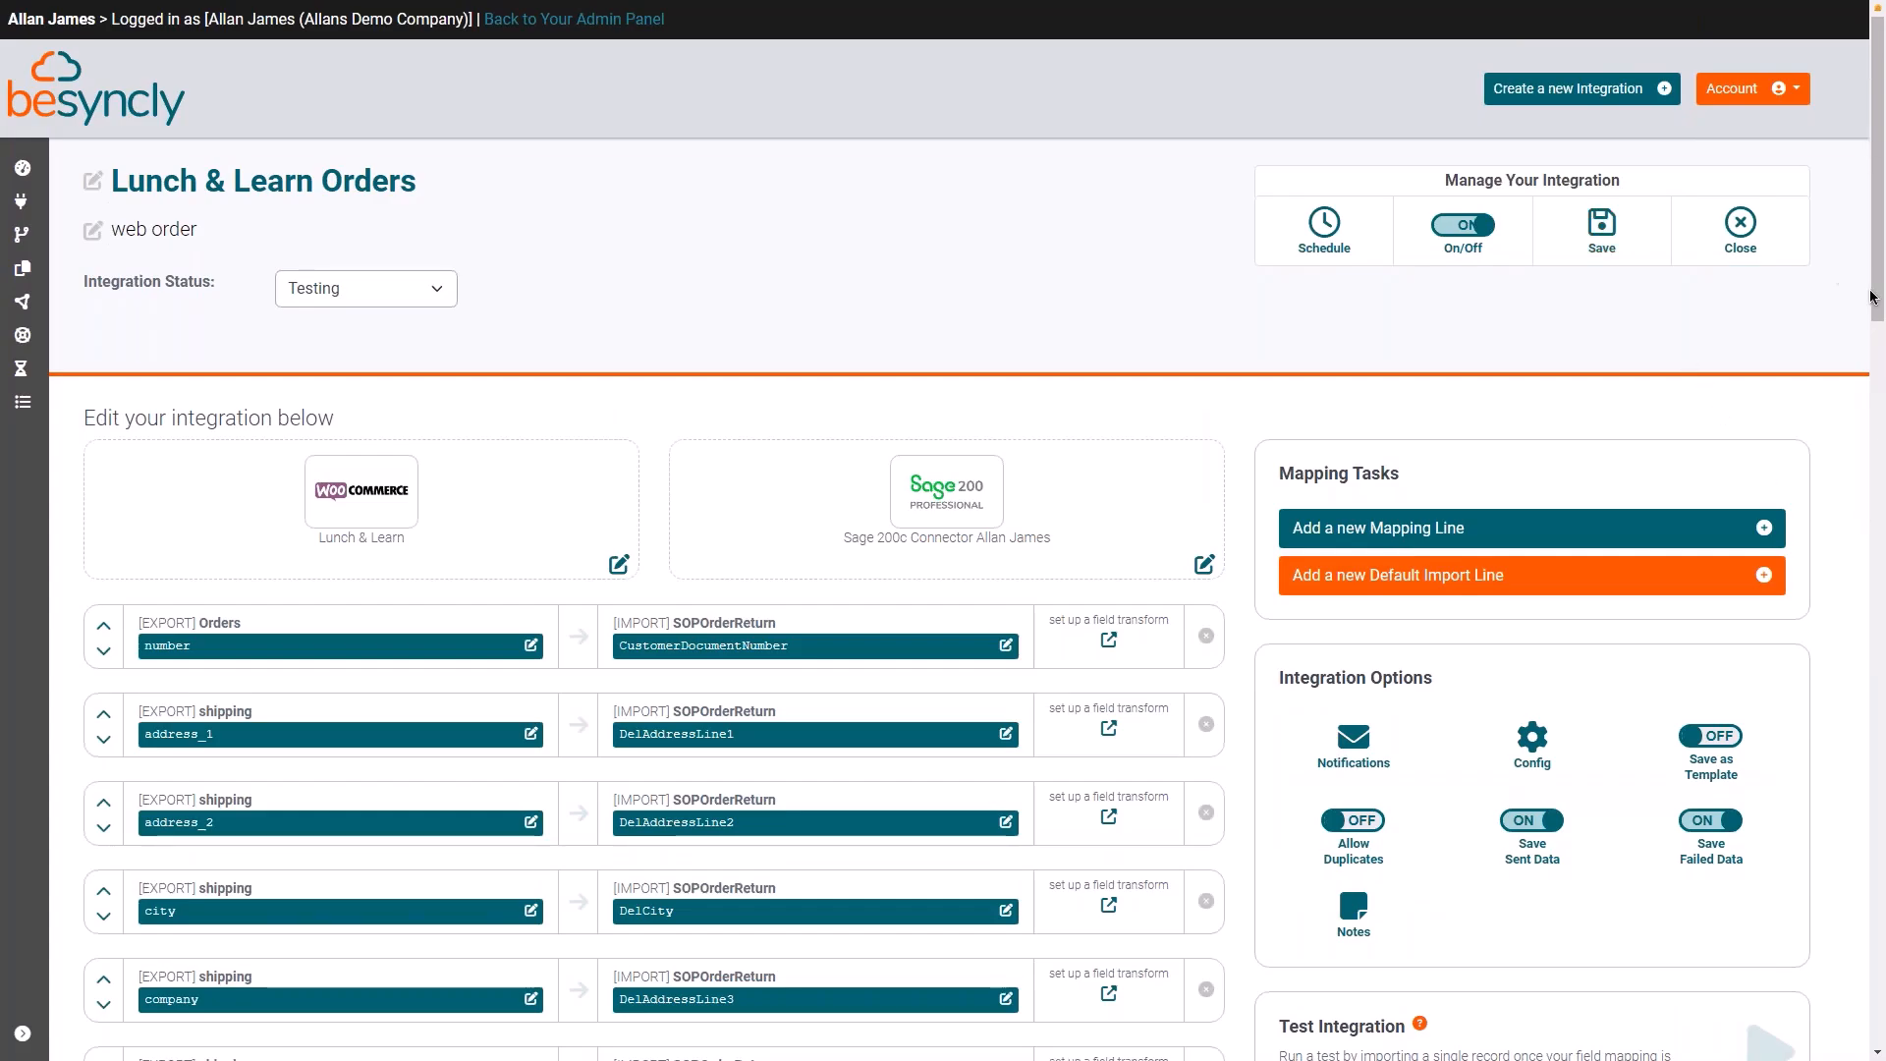
Step: Check the saved integration's page down to its audit logs, and close the integration
scroll(1881, 707, "down", 3)
scroll(1881, 710, "down", 15)
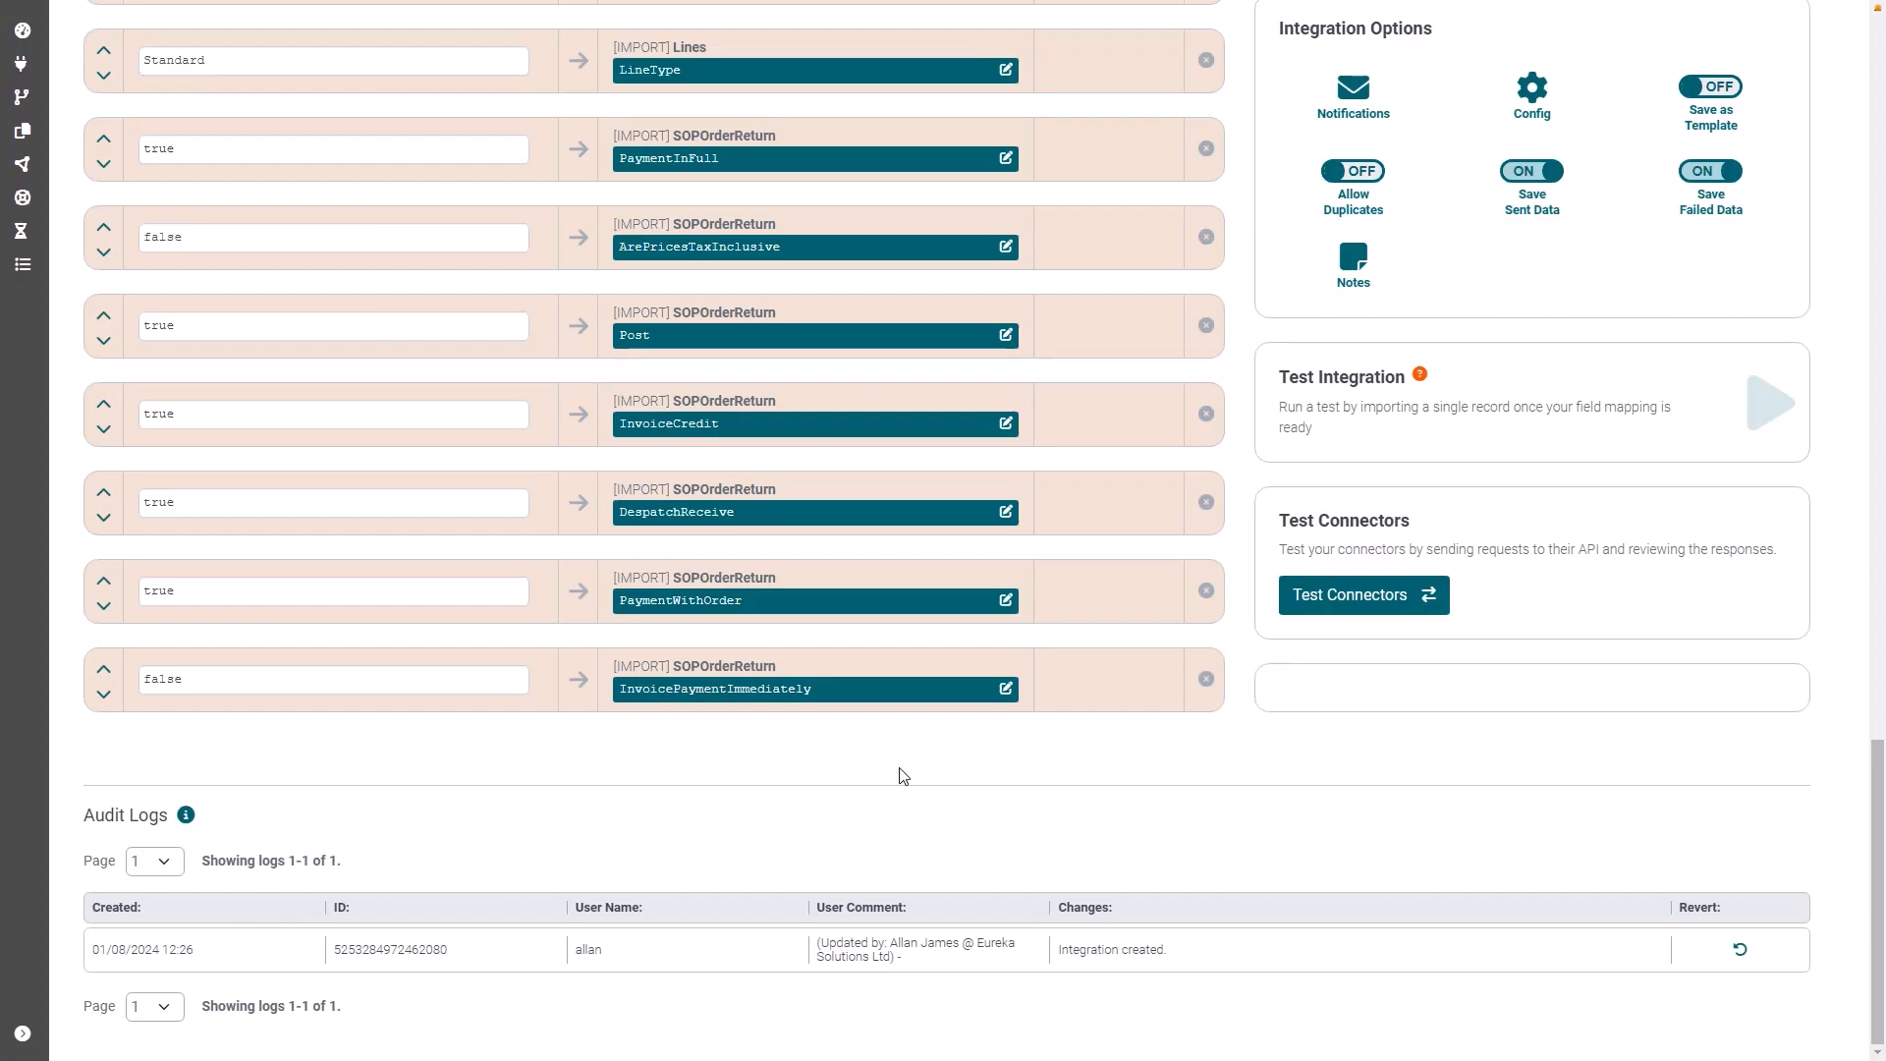
left_click_drag(1880, 881, 1884, 6)
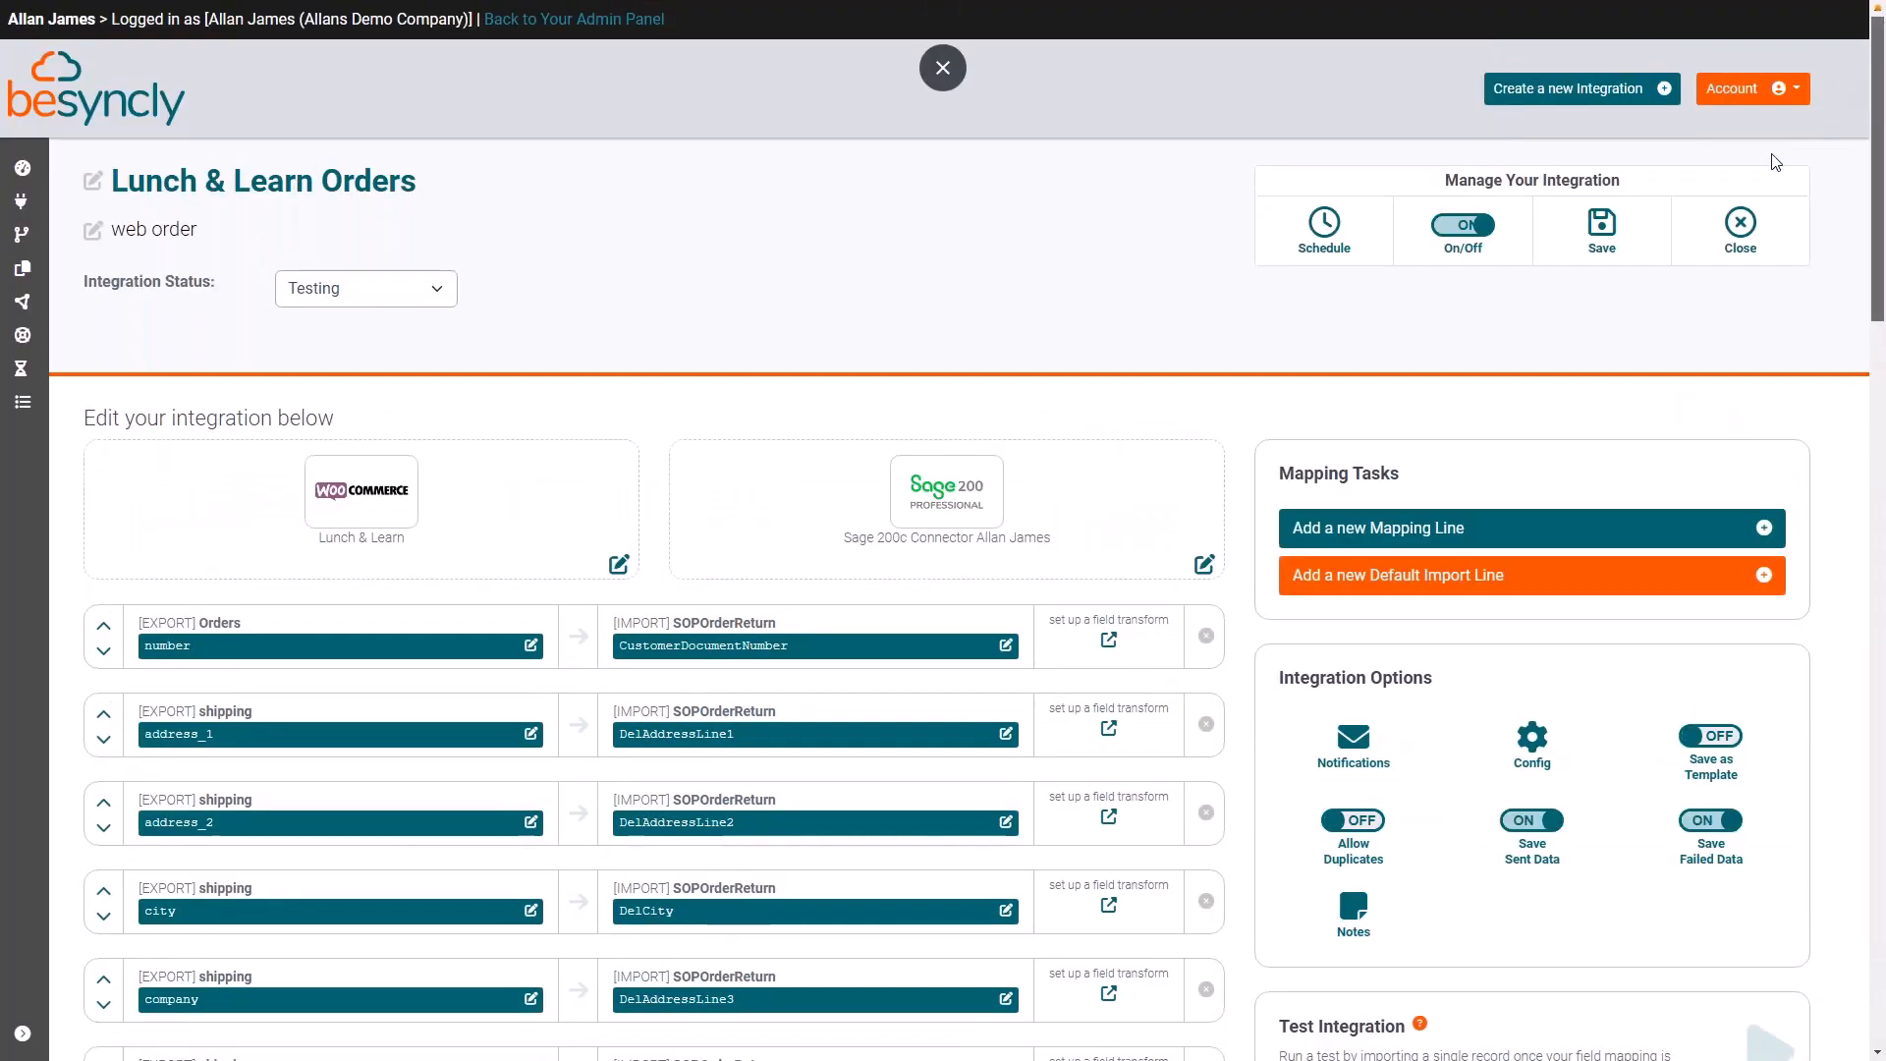
left_click(1742, 222)
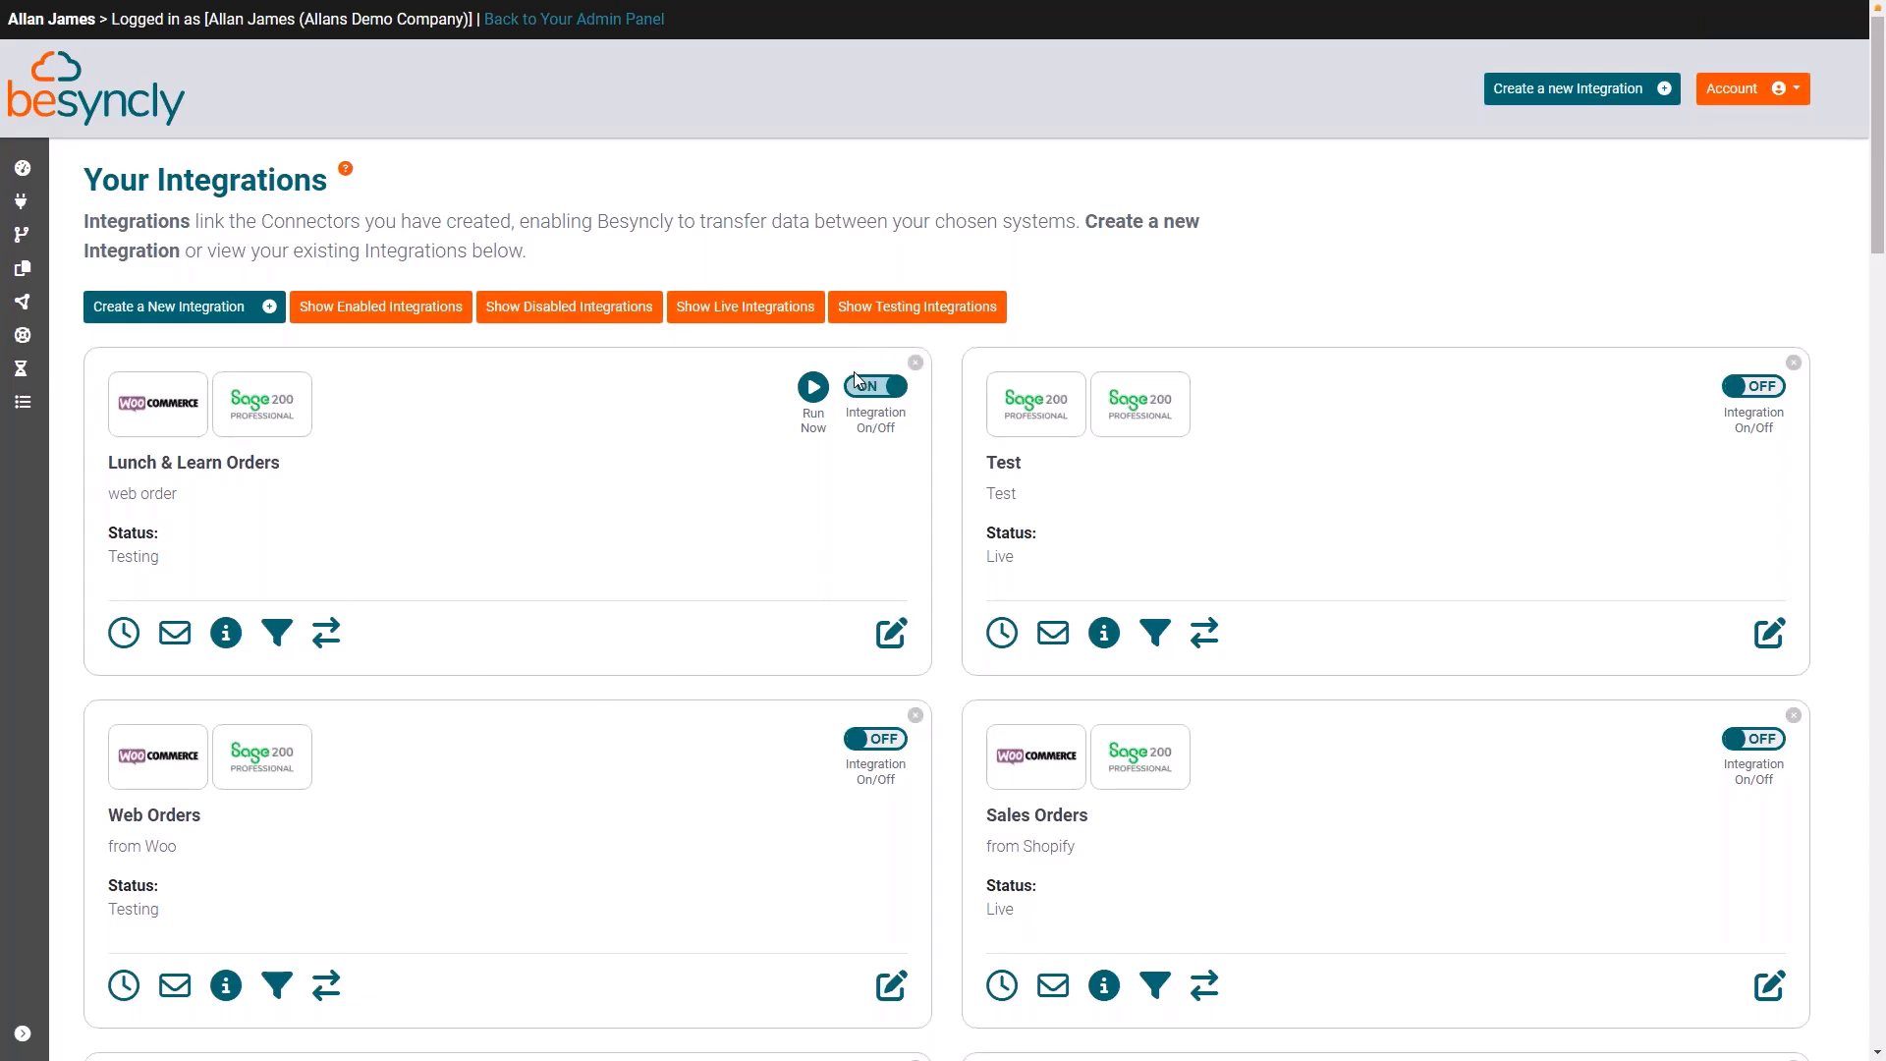
Step: Run the Lunch & Learn Orders integration immediately and check its last and next run information
left_click(812, 389)
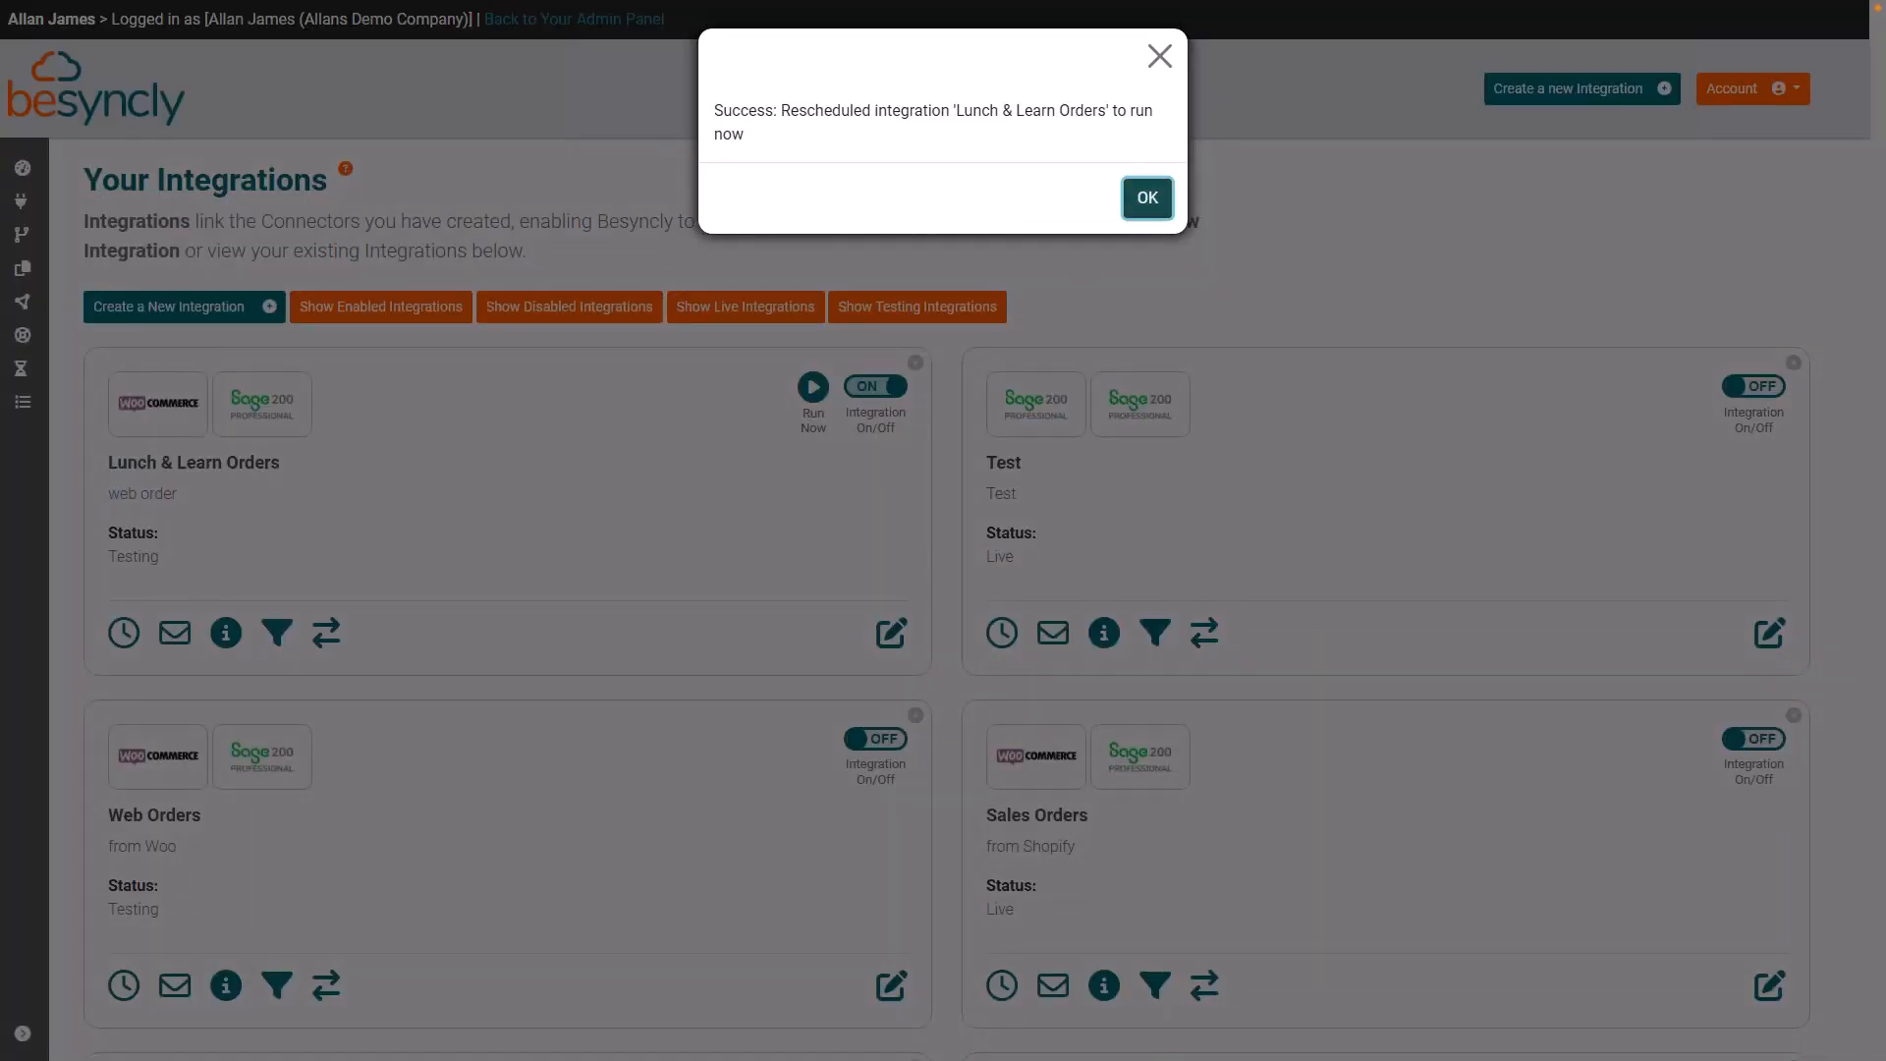
left_click(1153, 204)
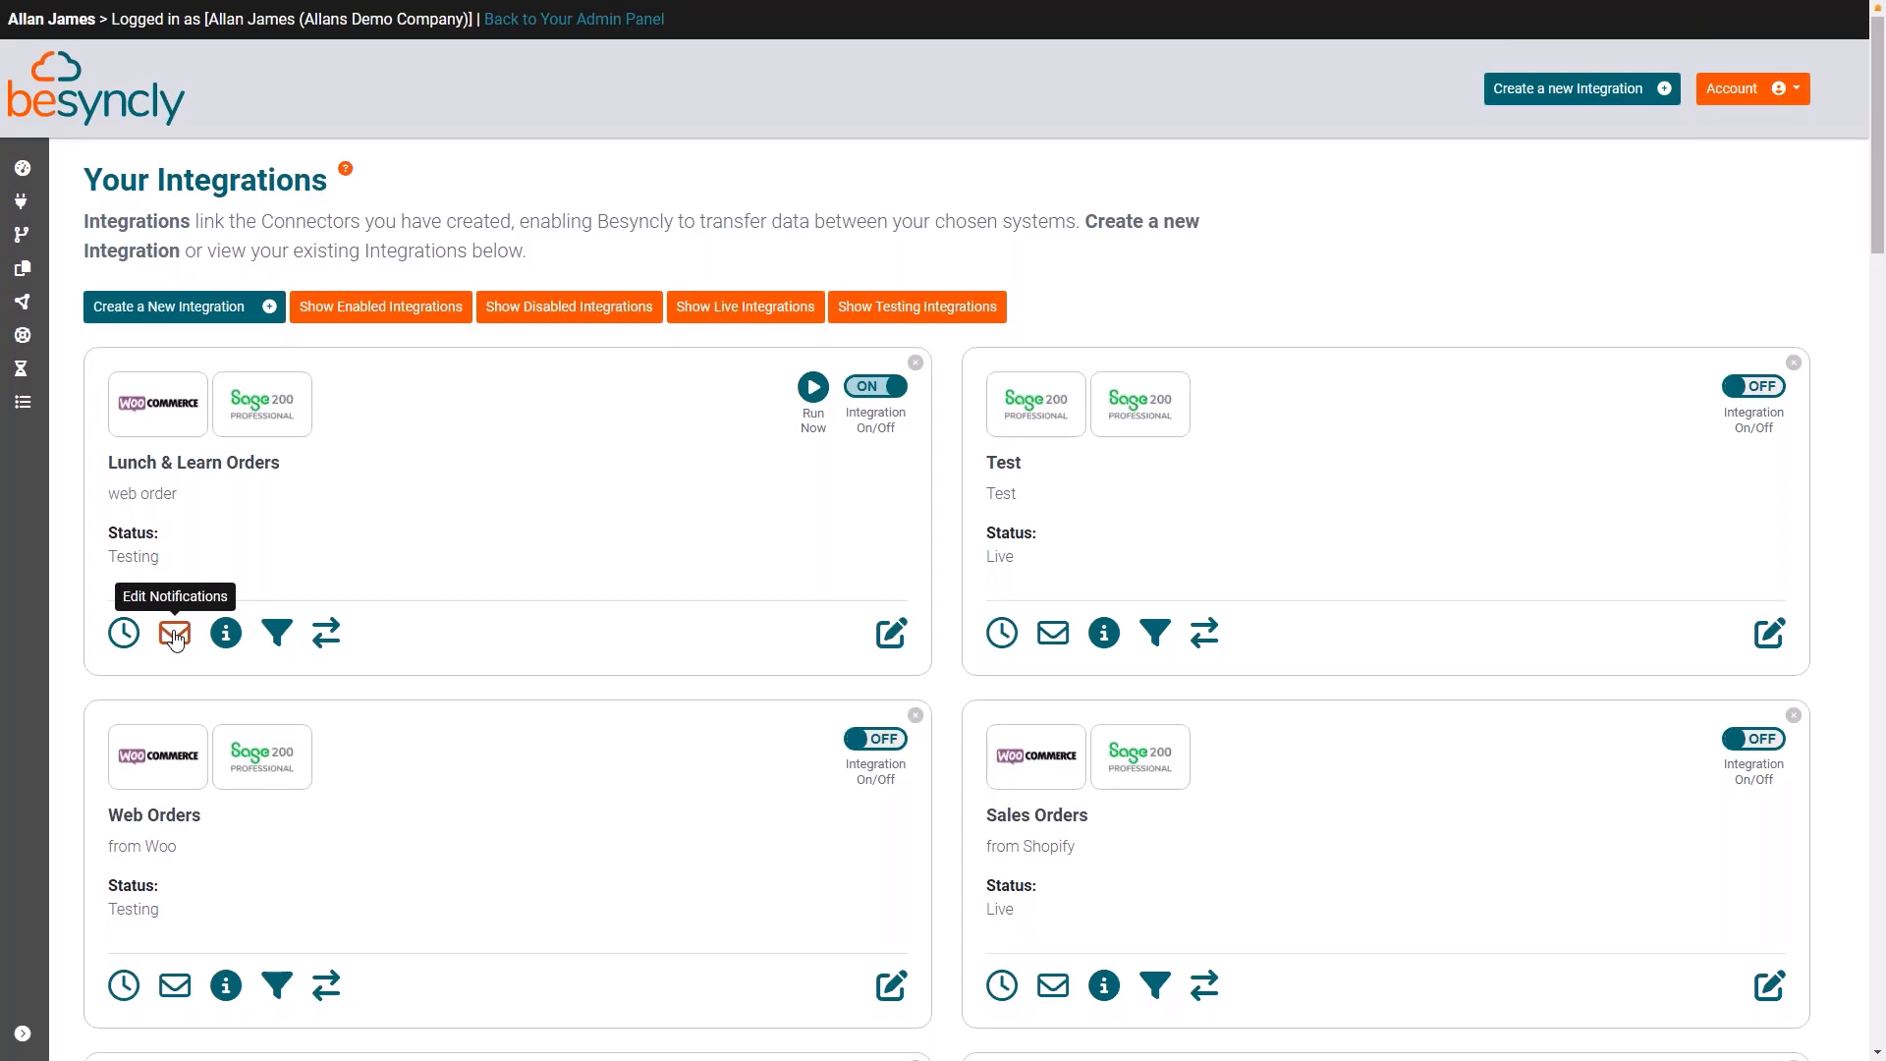
left_click(227, 634)
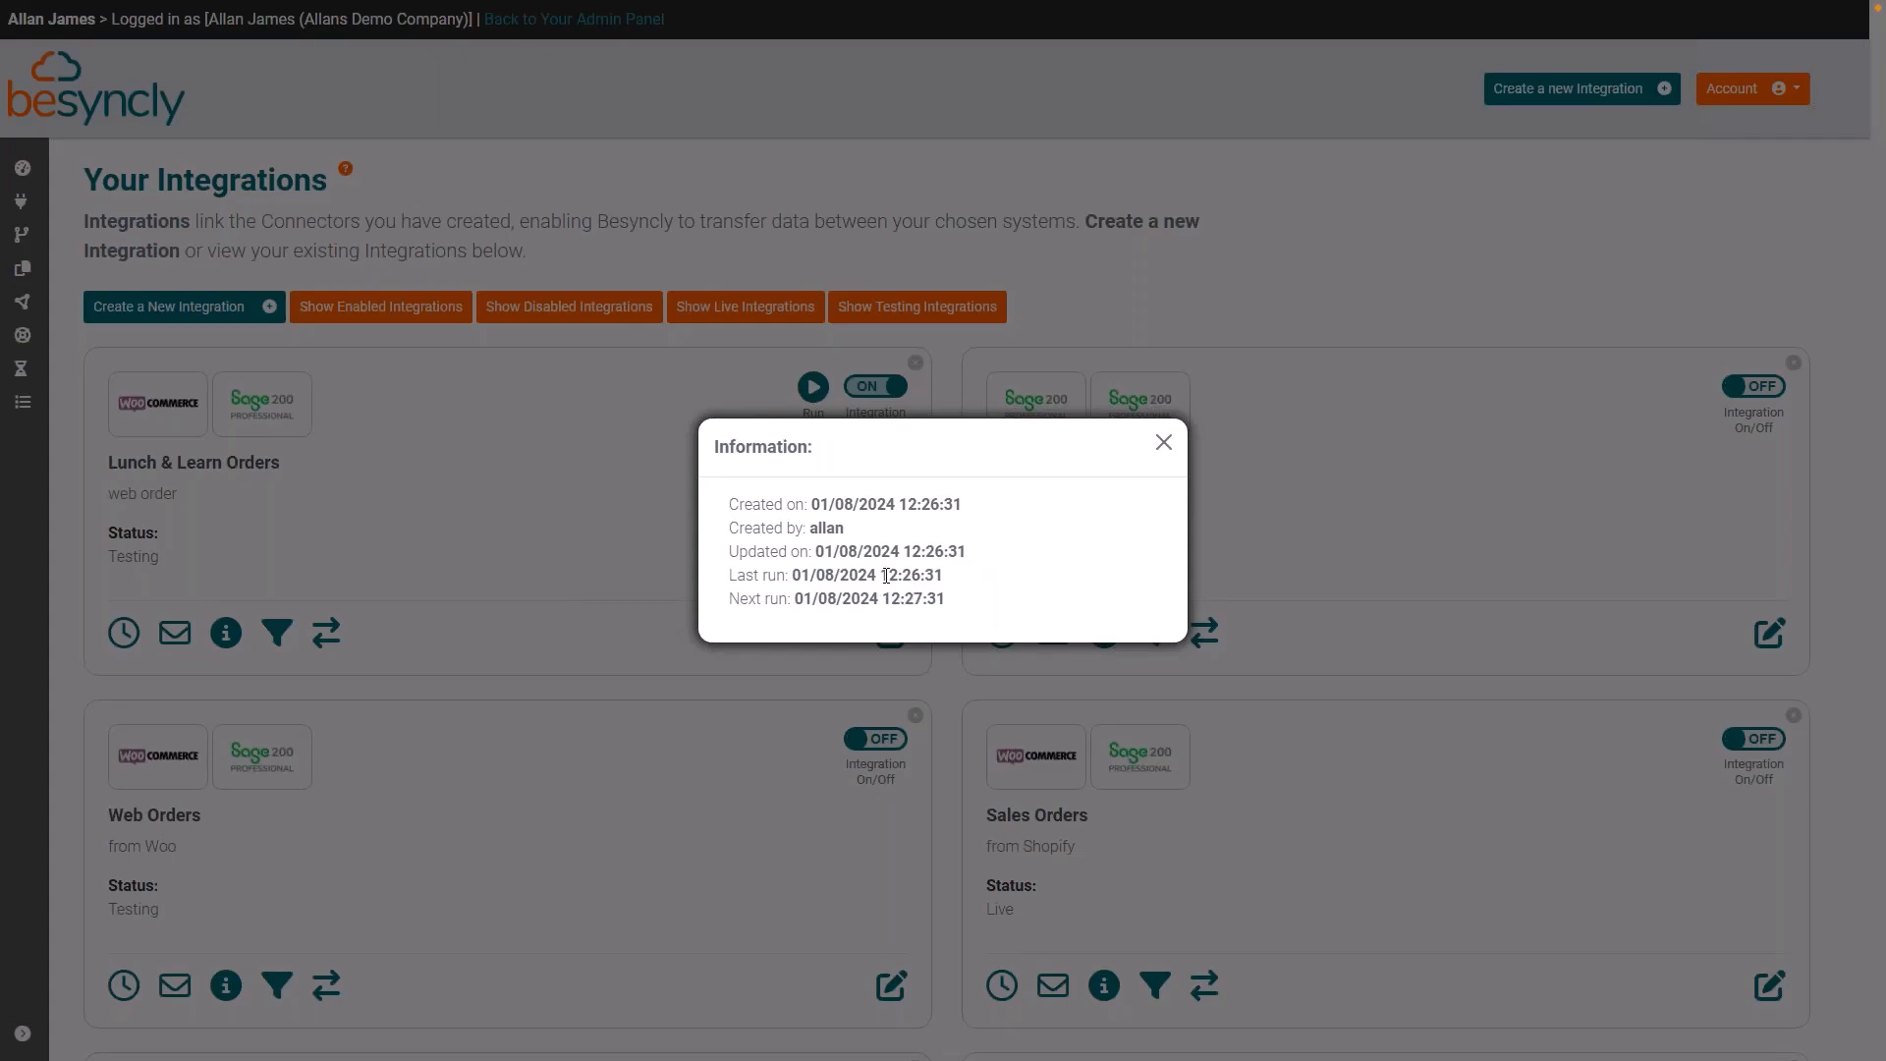
left_click(1164, 444)
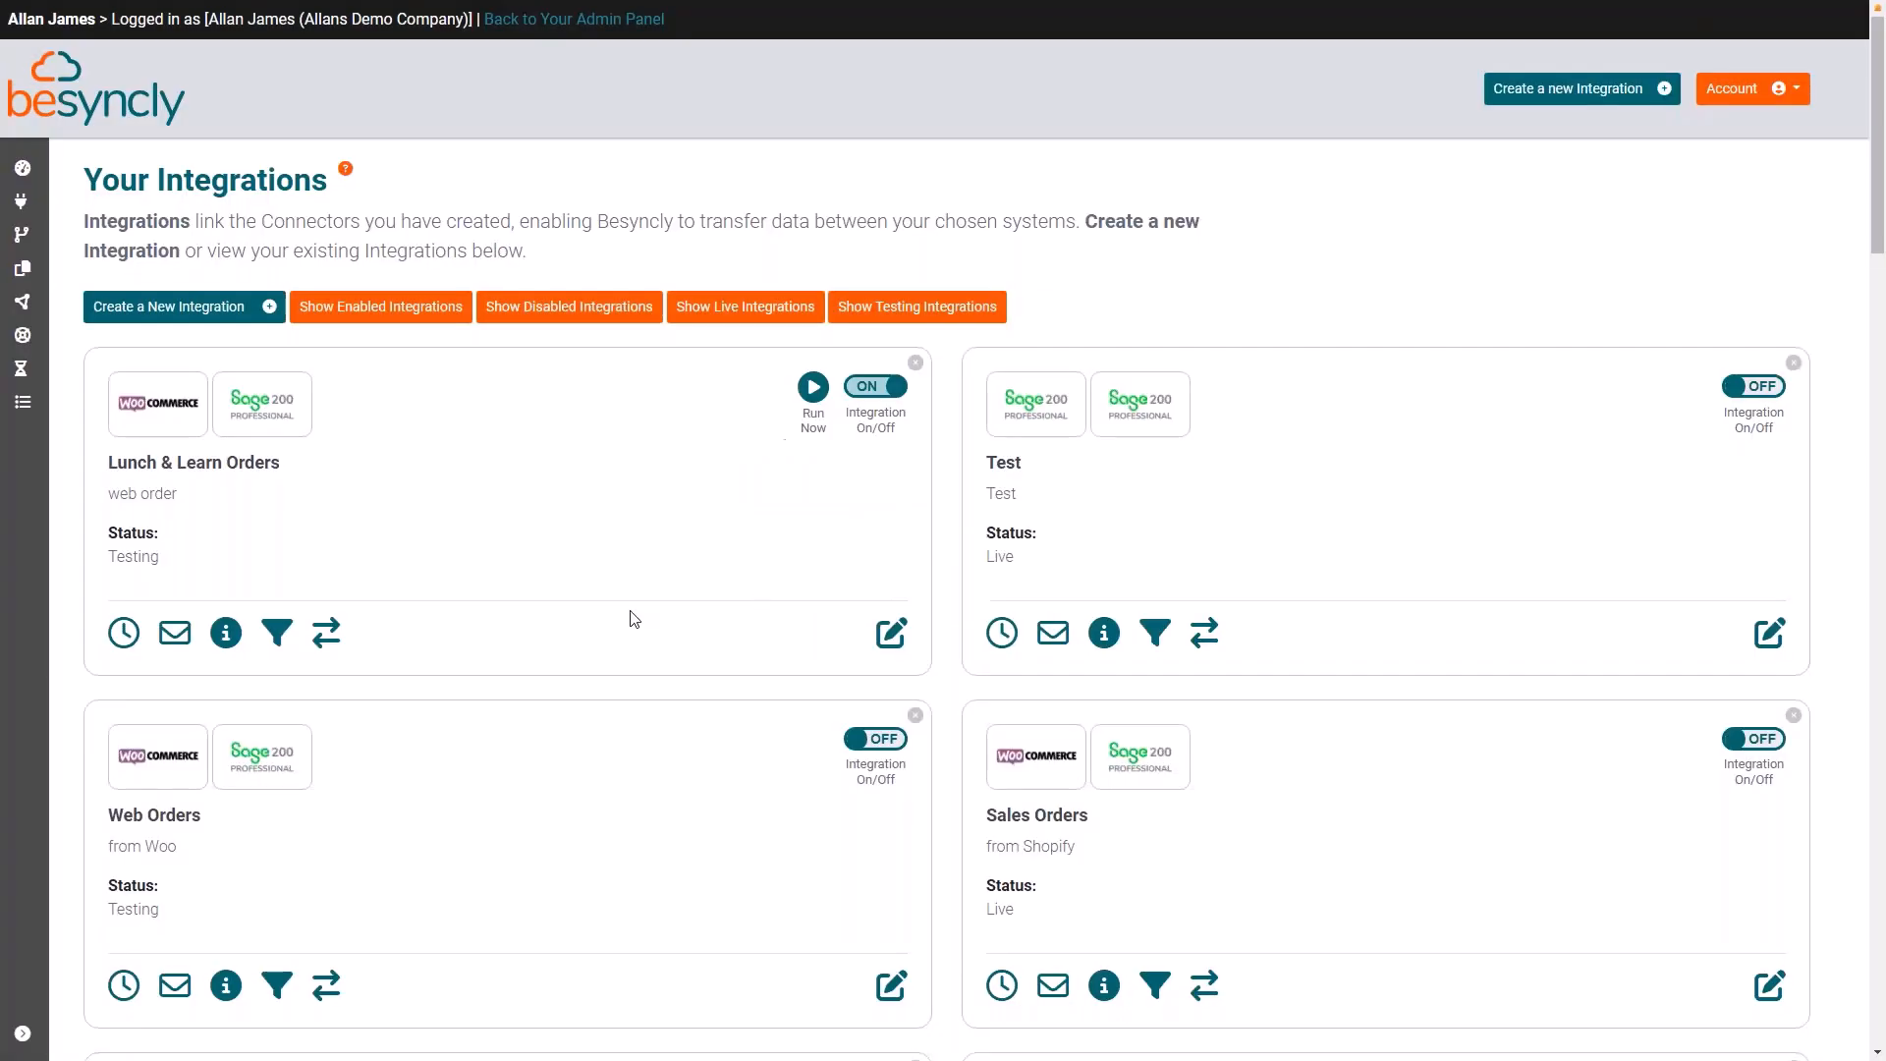
Step: Update the Lunch & Learn Orders export filter to start from 29/07/2024 12:26:31, and run the integration immediately
left_click(277, 632)
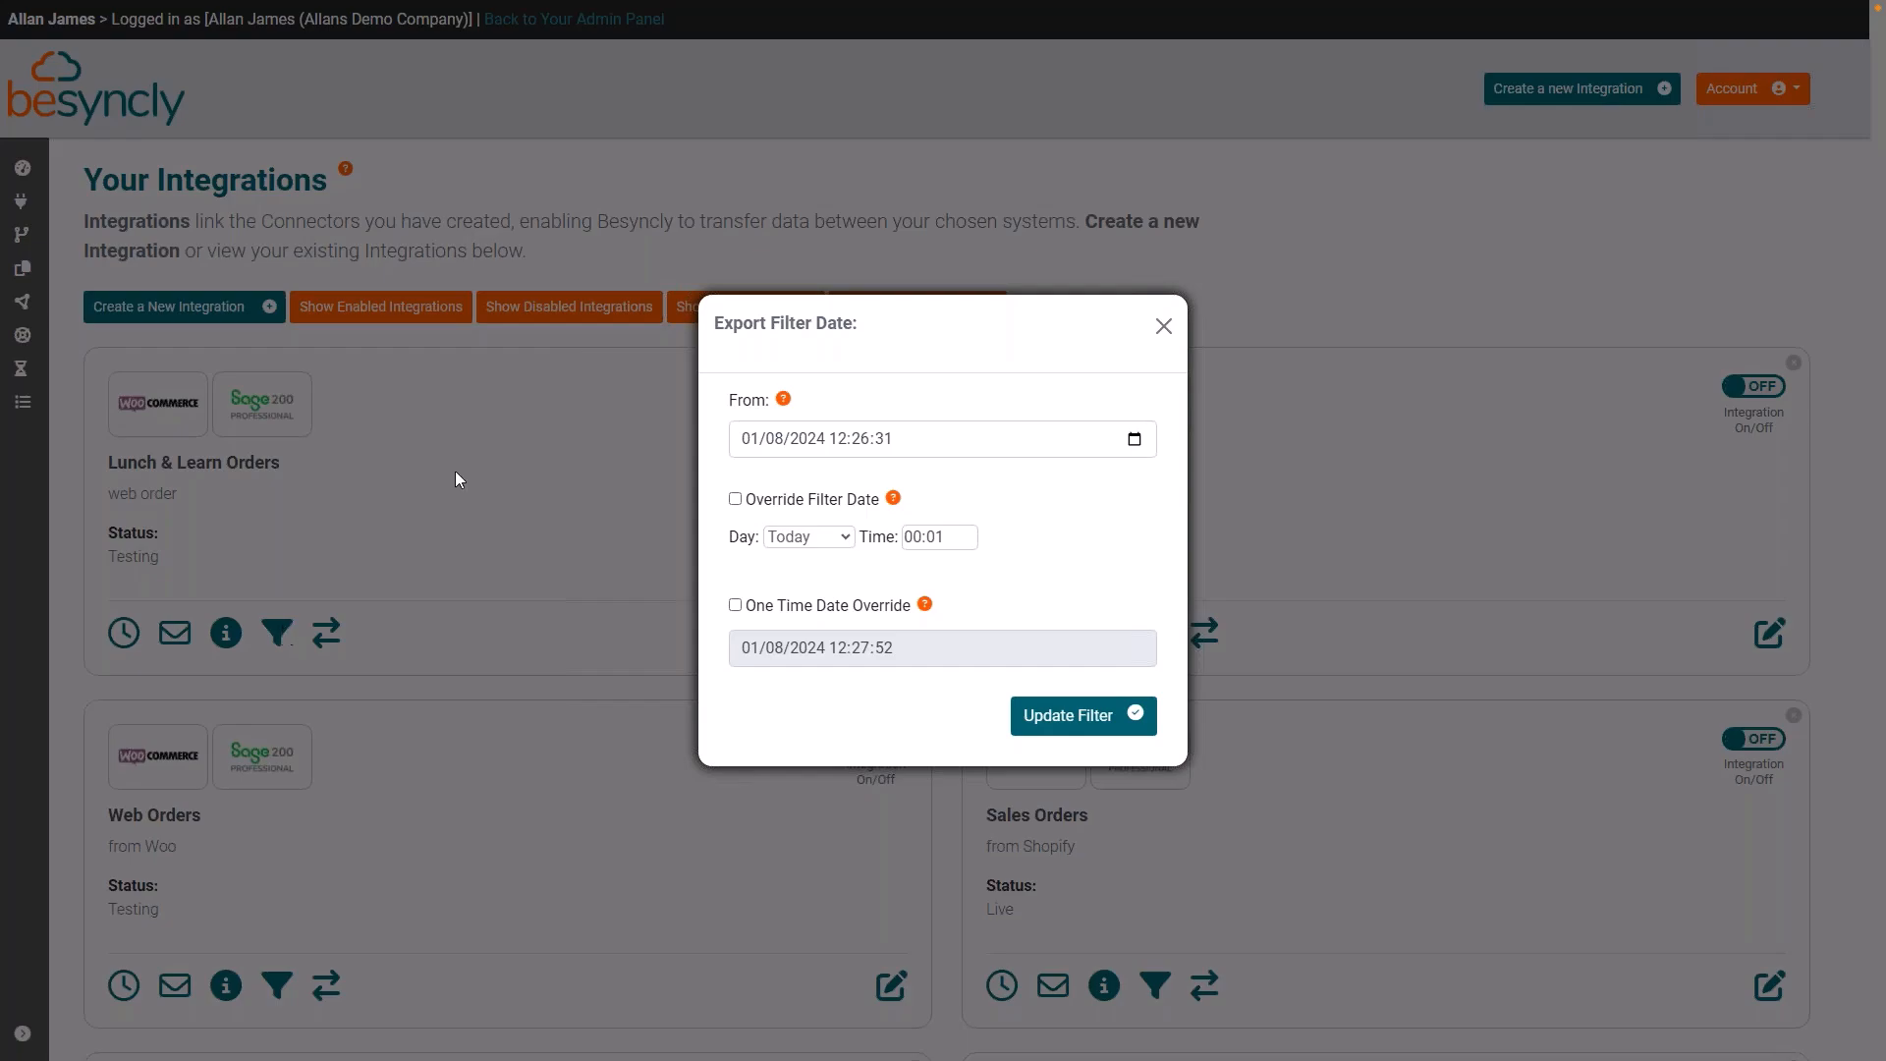
left_click(1130, 444)
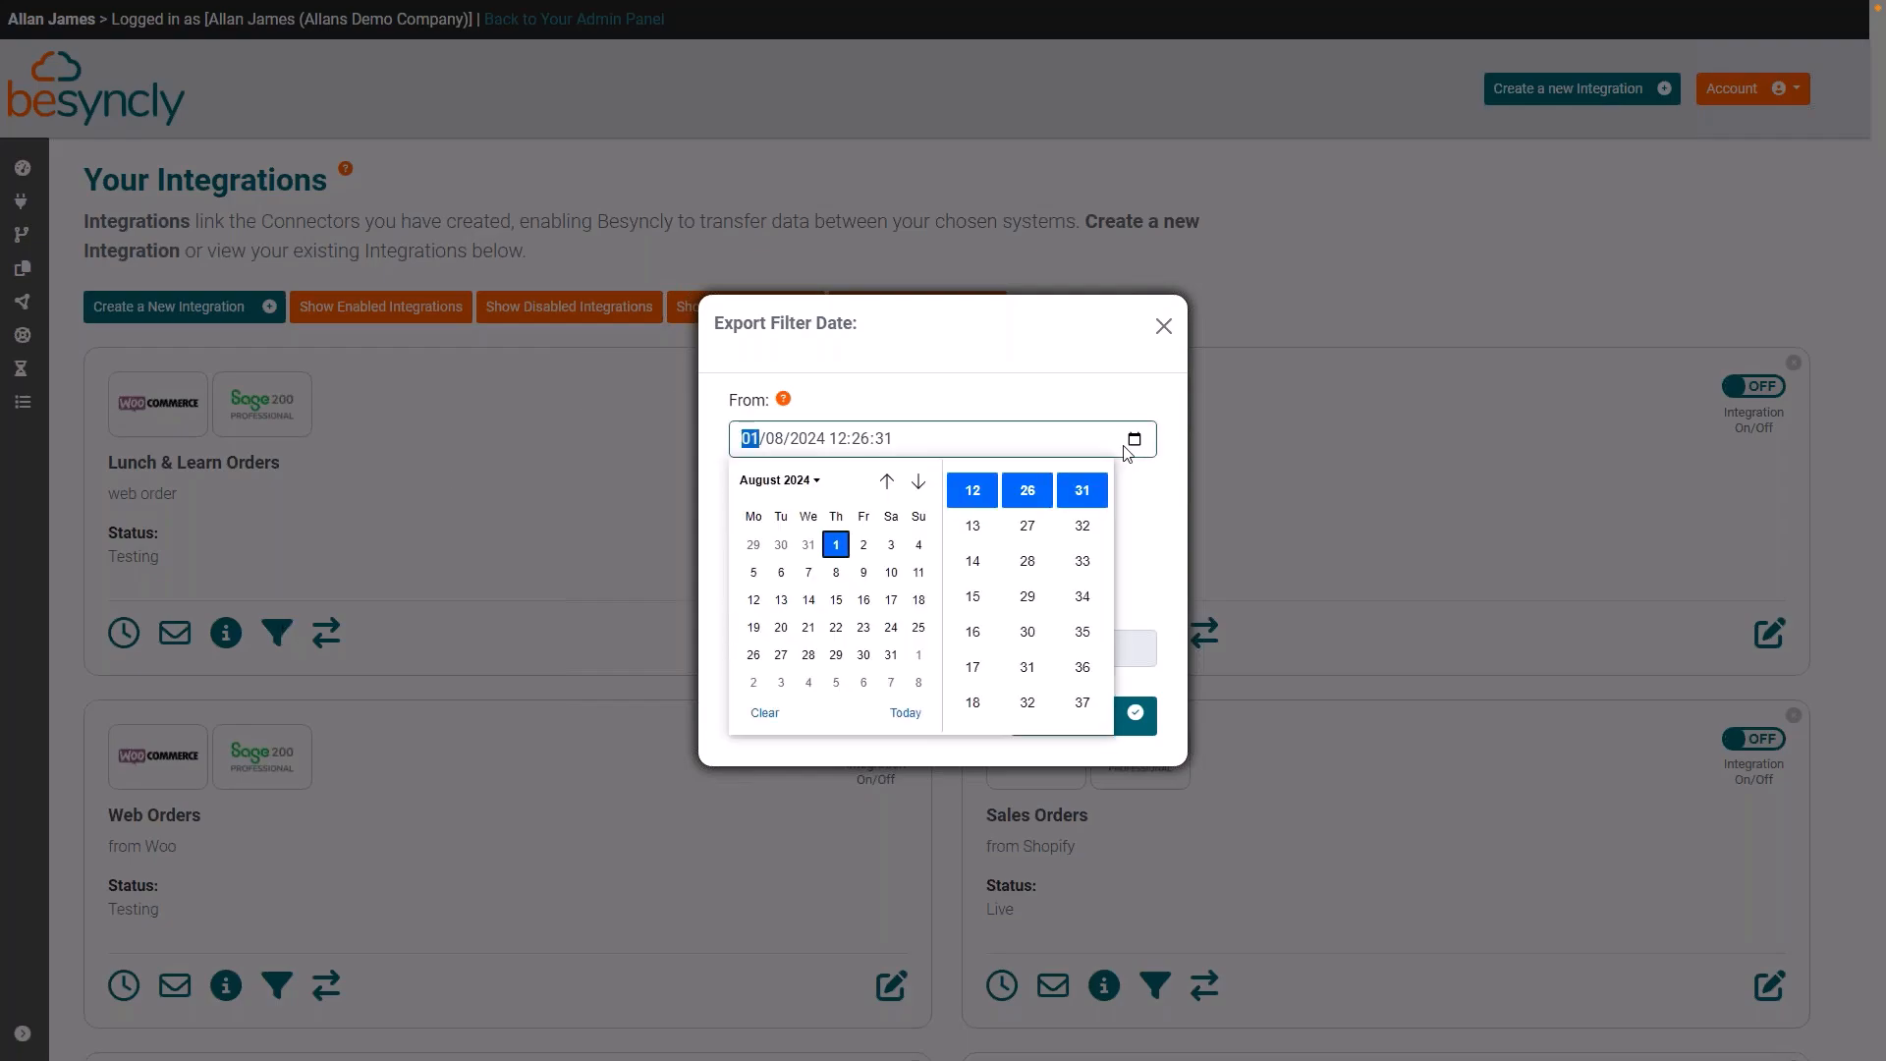
left_click(750, 547)
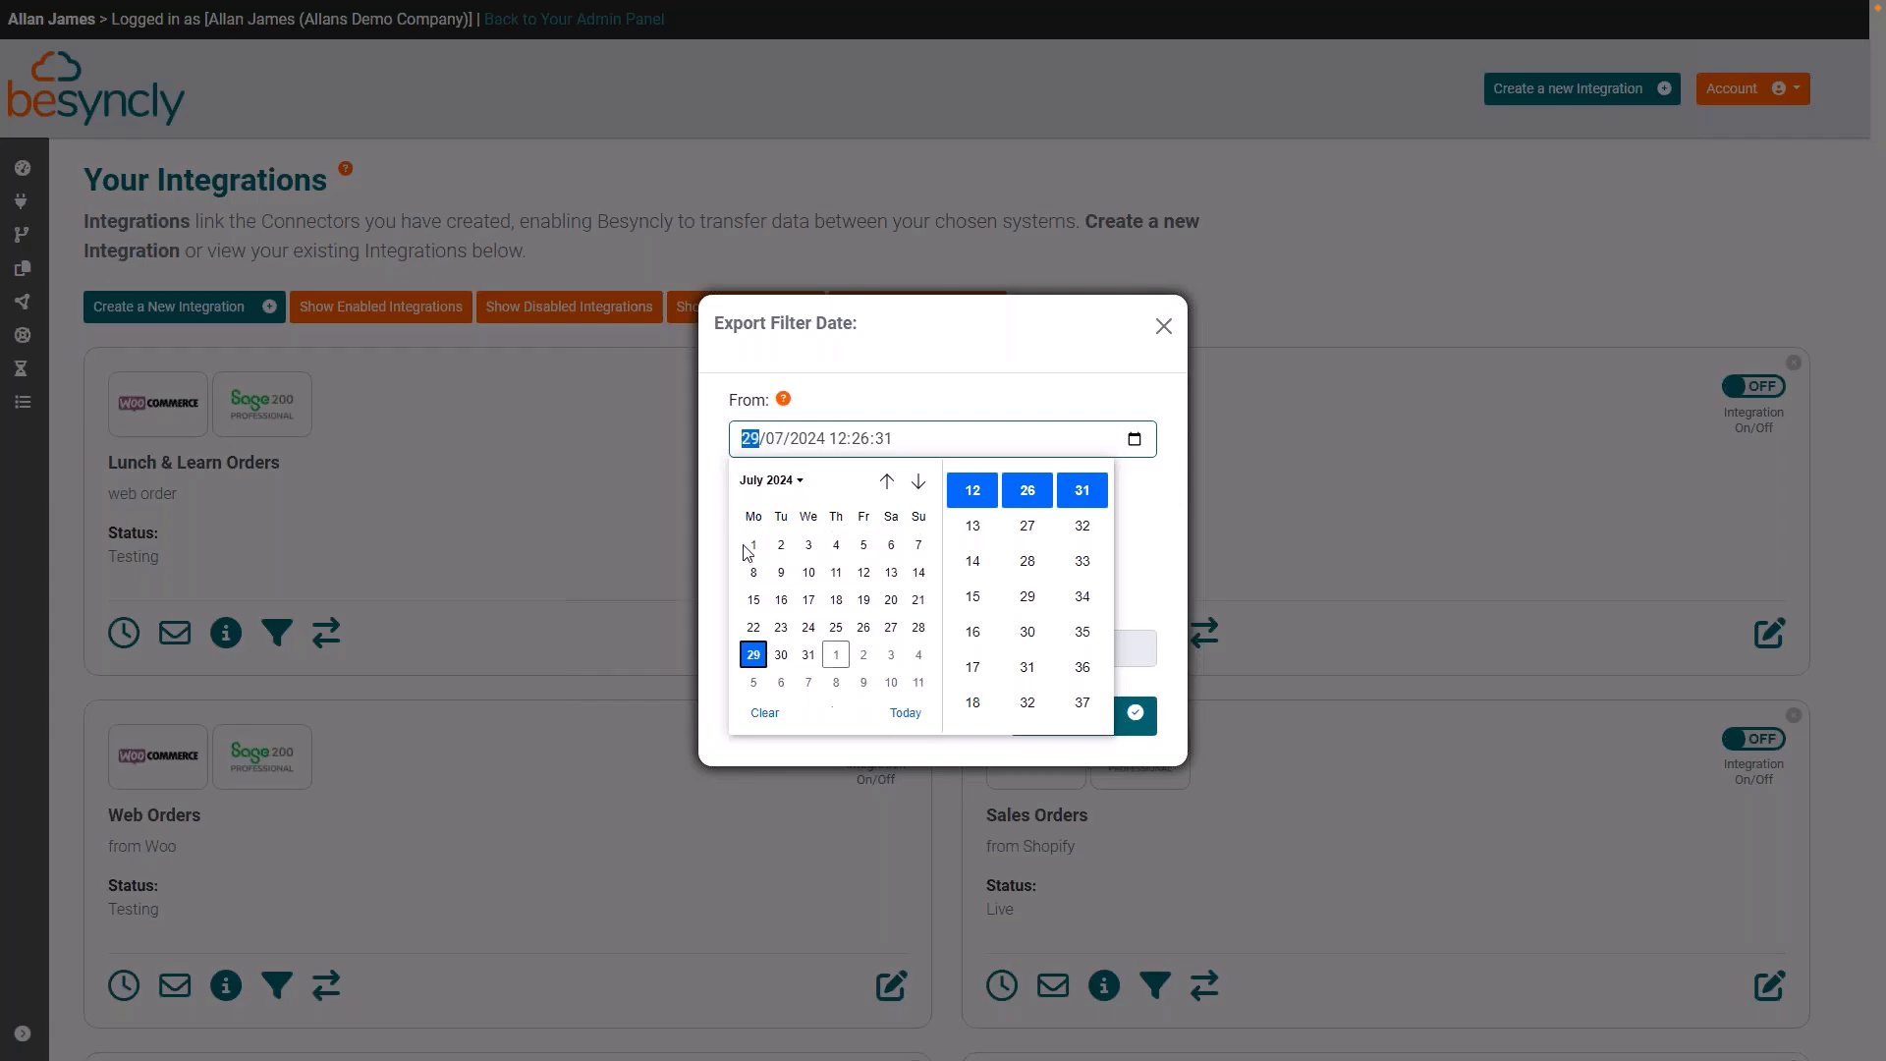
left_click(1179, 556)
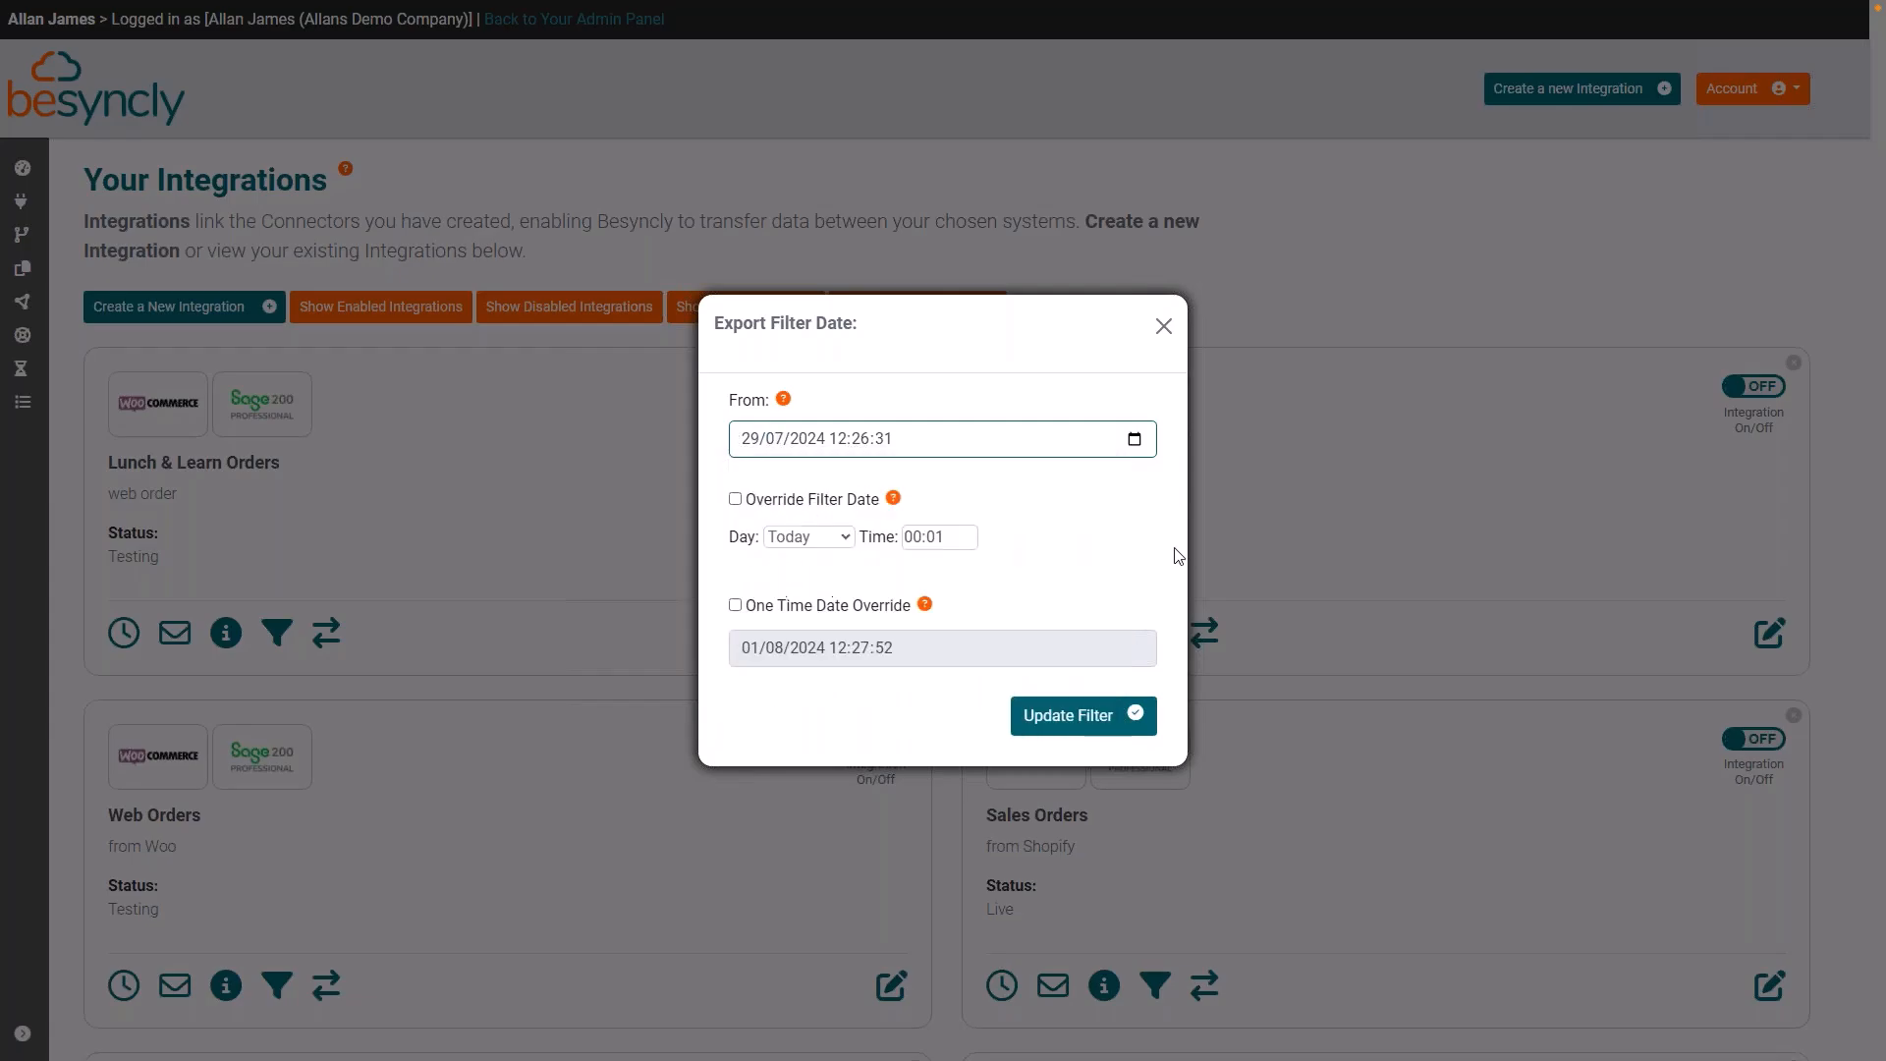
left_click(1068, 719)
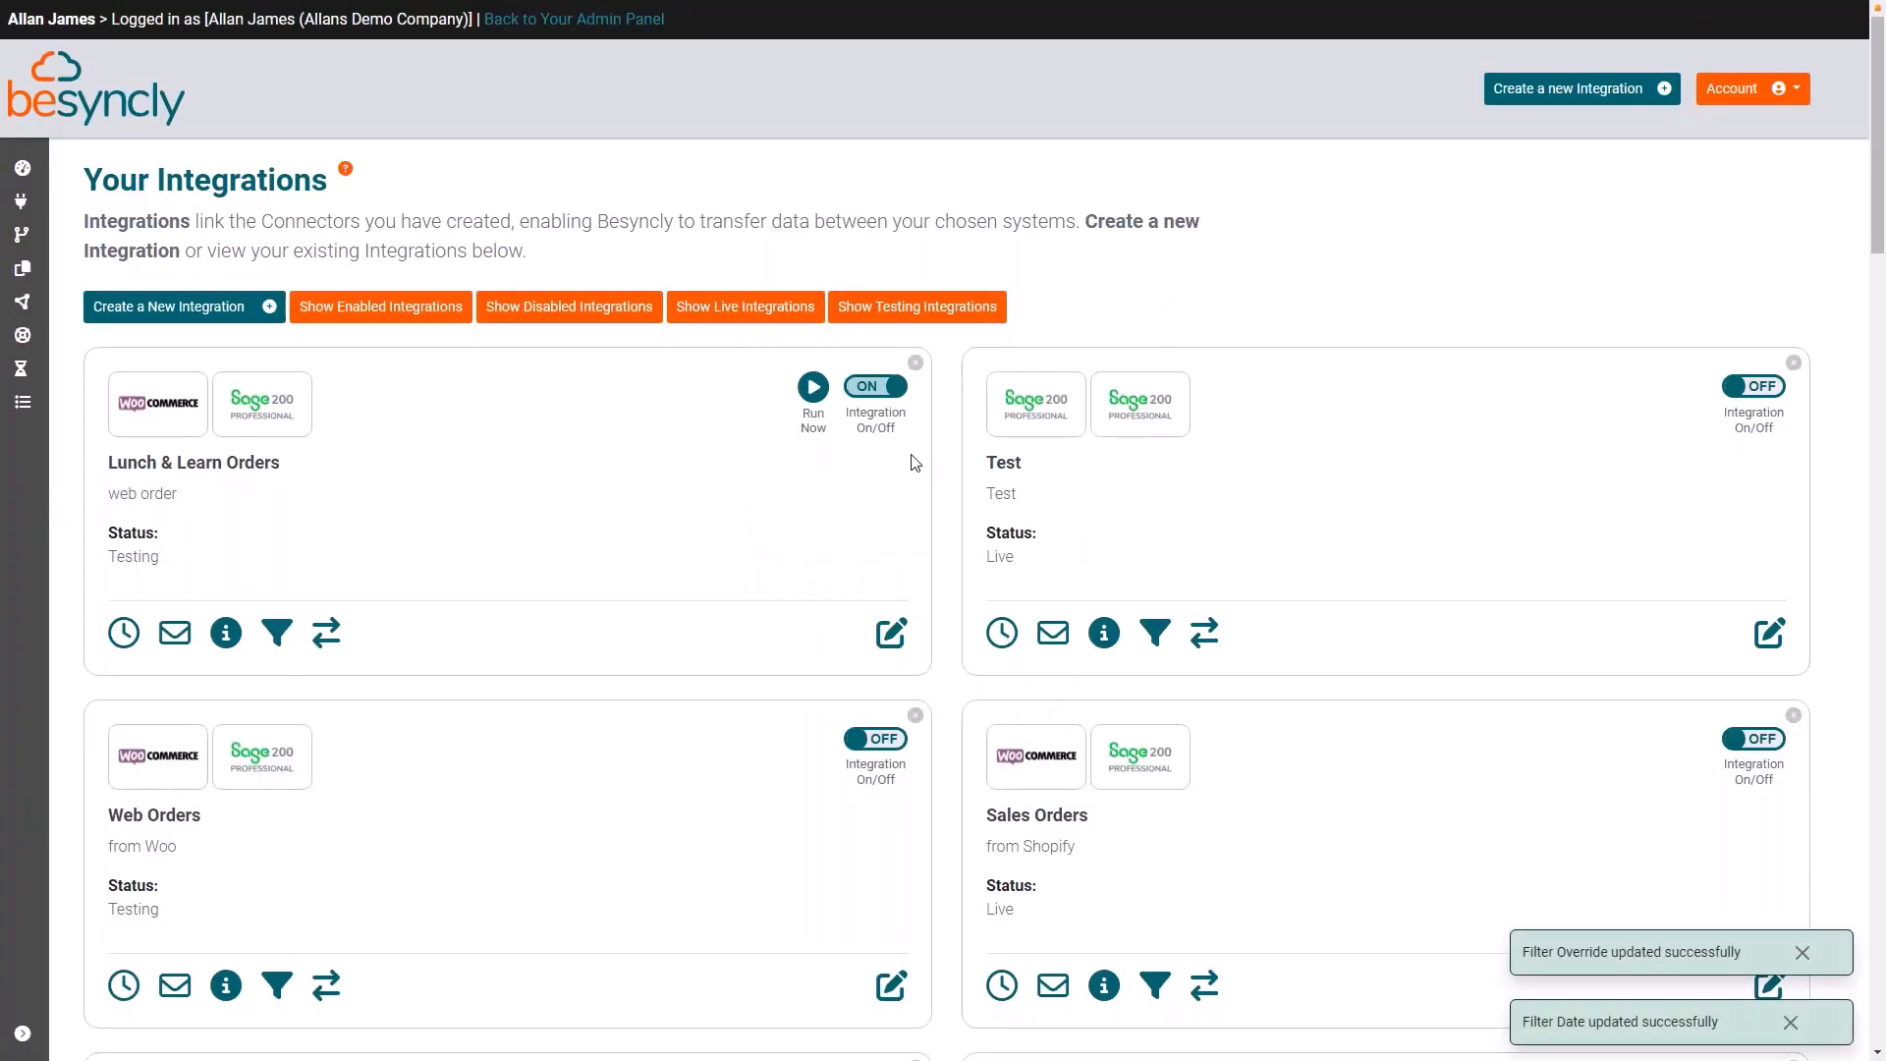
left_click(813, 386)
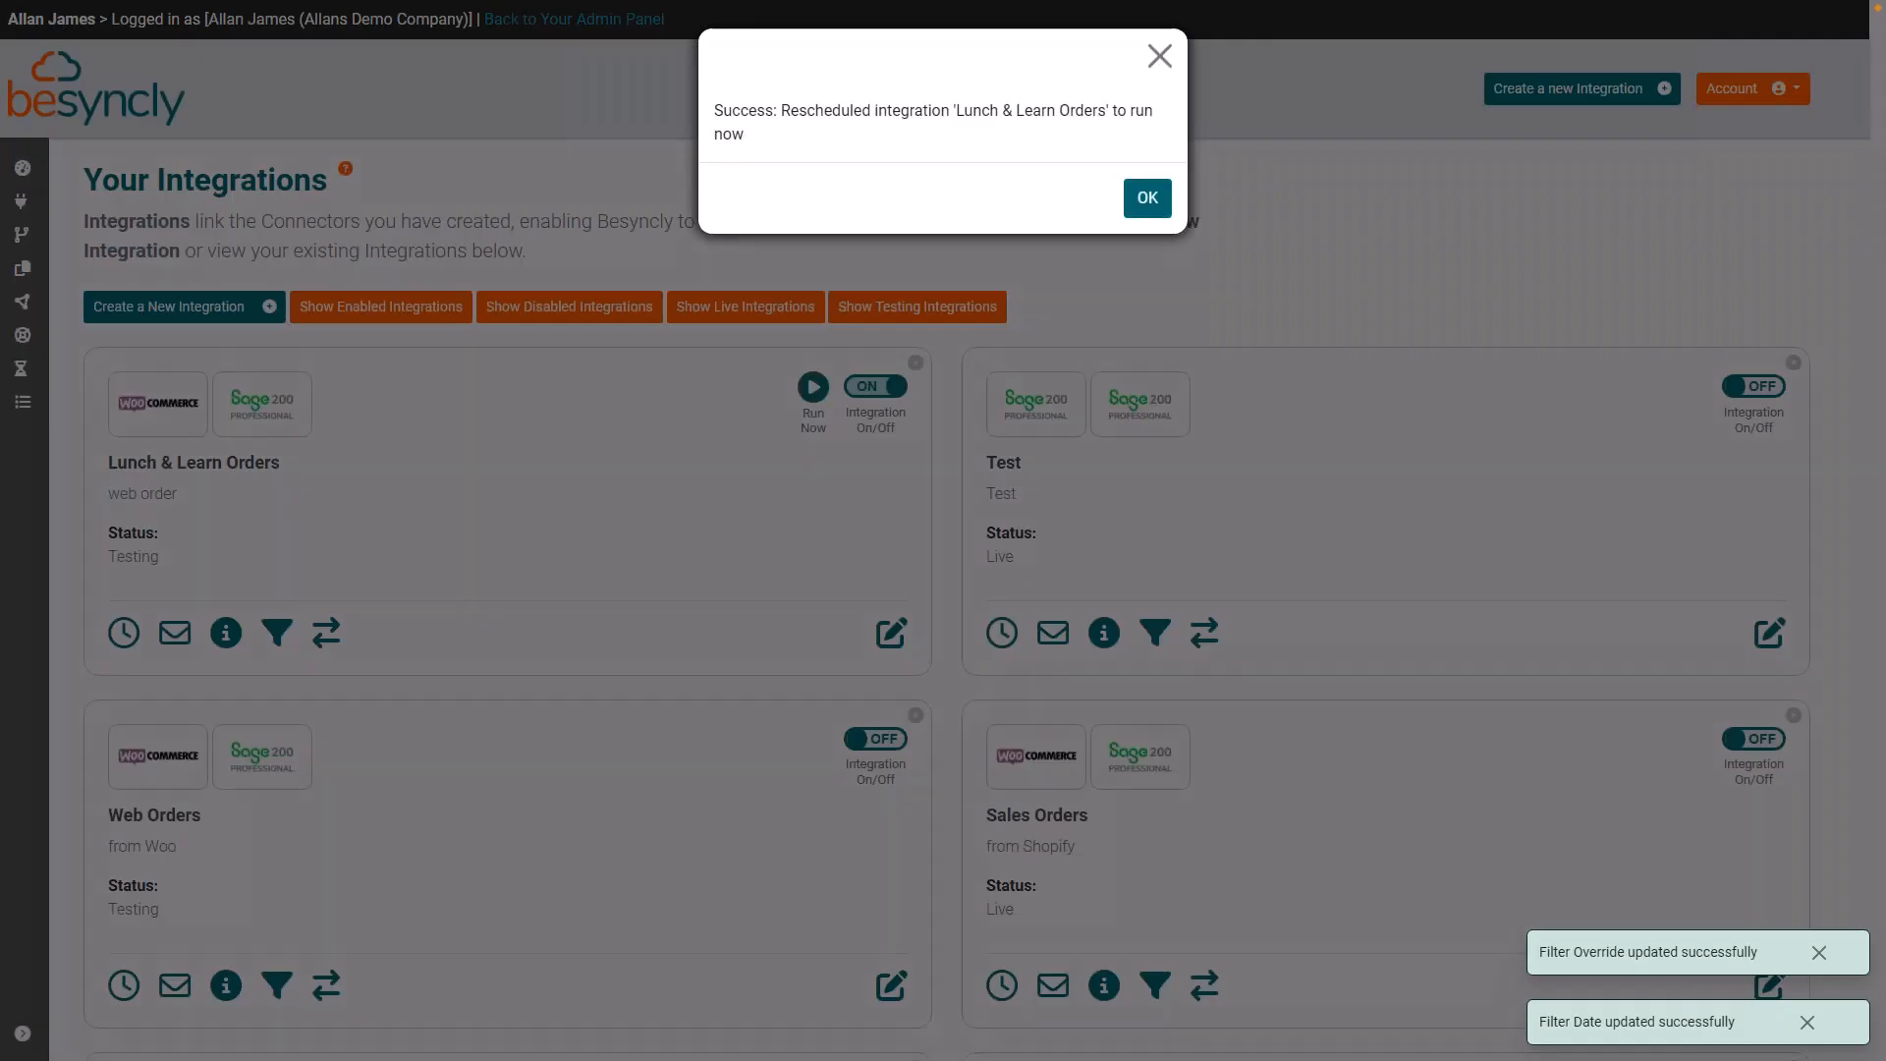
left_click(1138, 204)
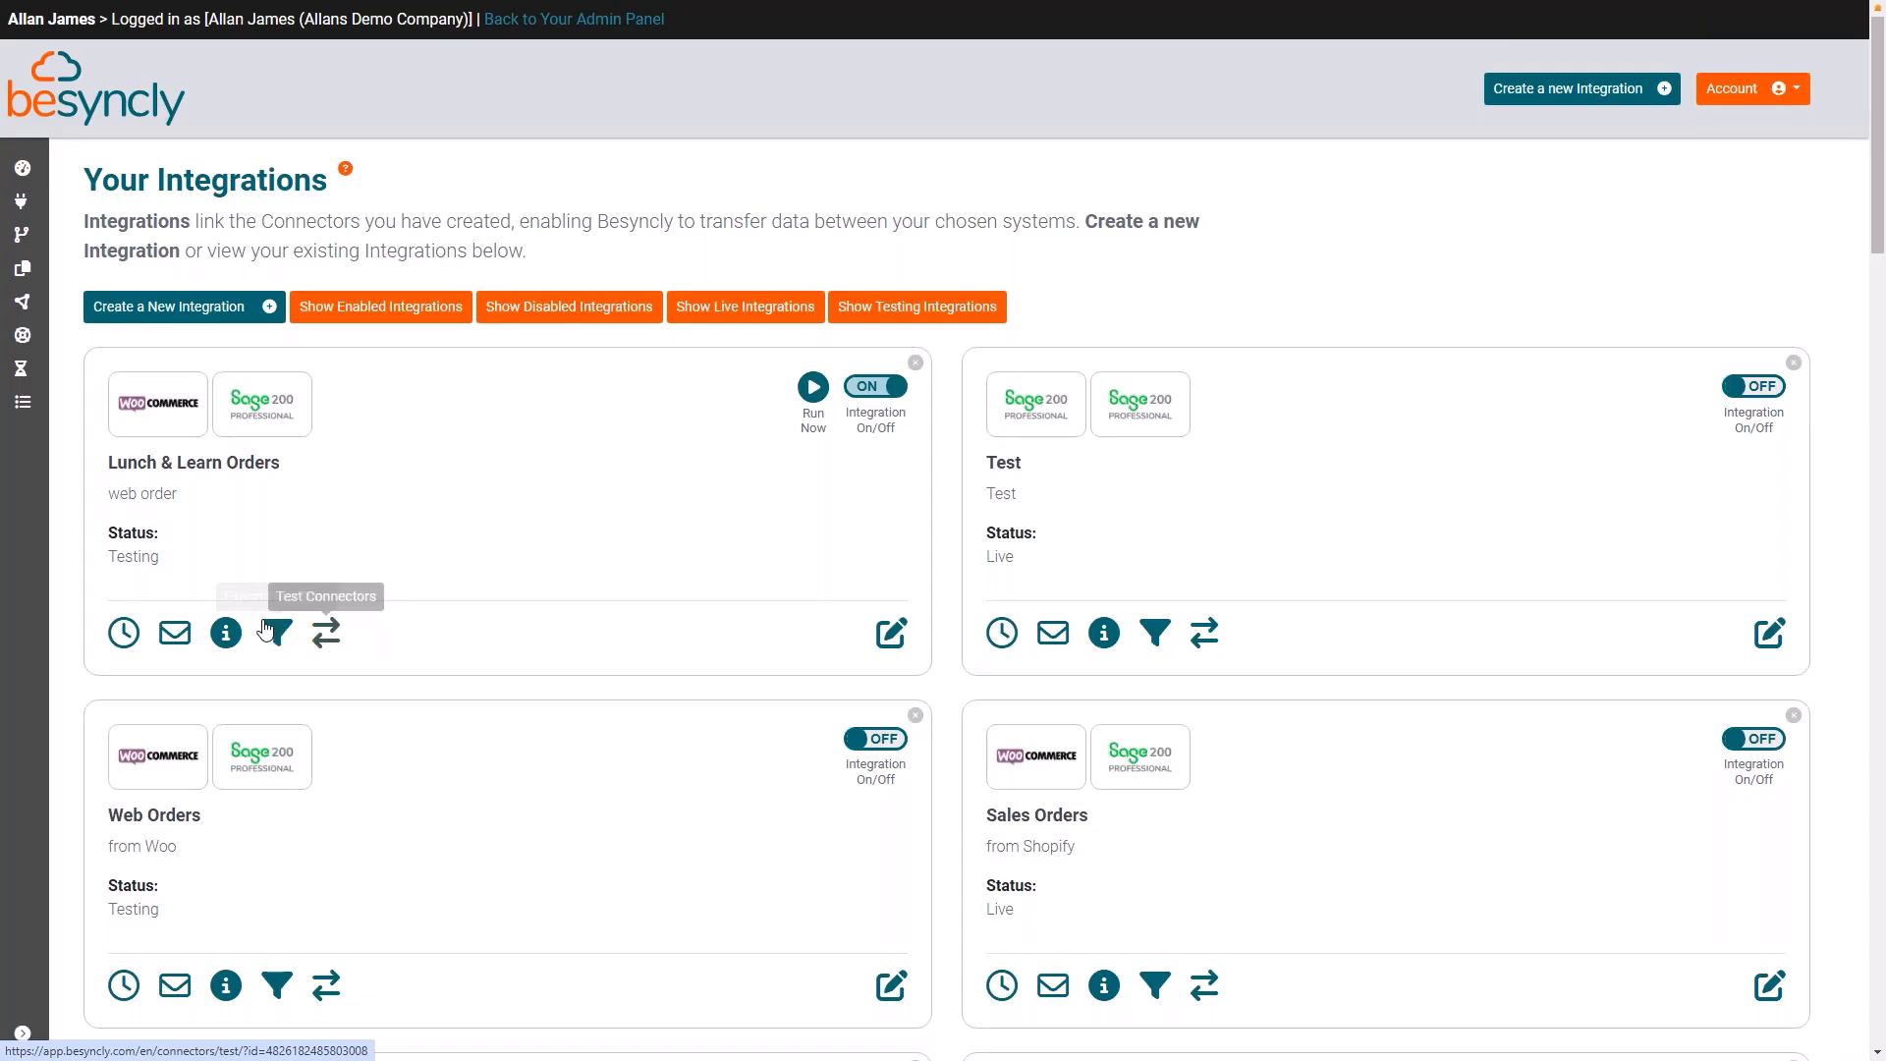
Step: Browse the full list of pre-built templates available for creating integrations
mouse_move(24, 224)
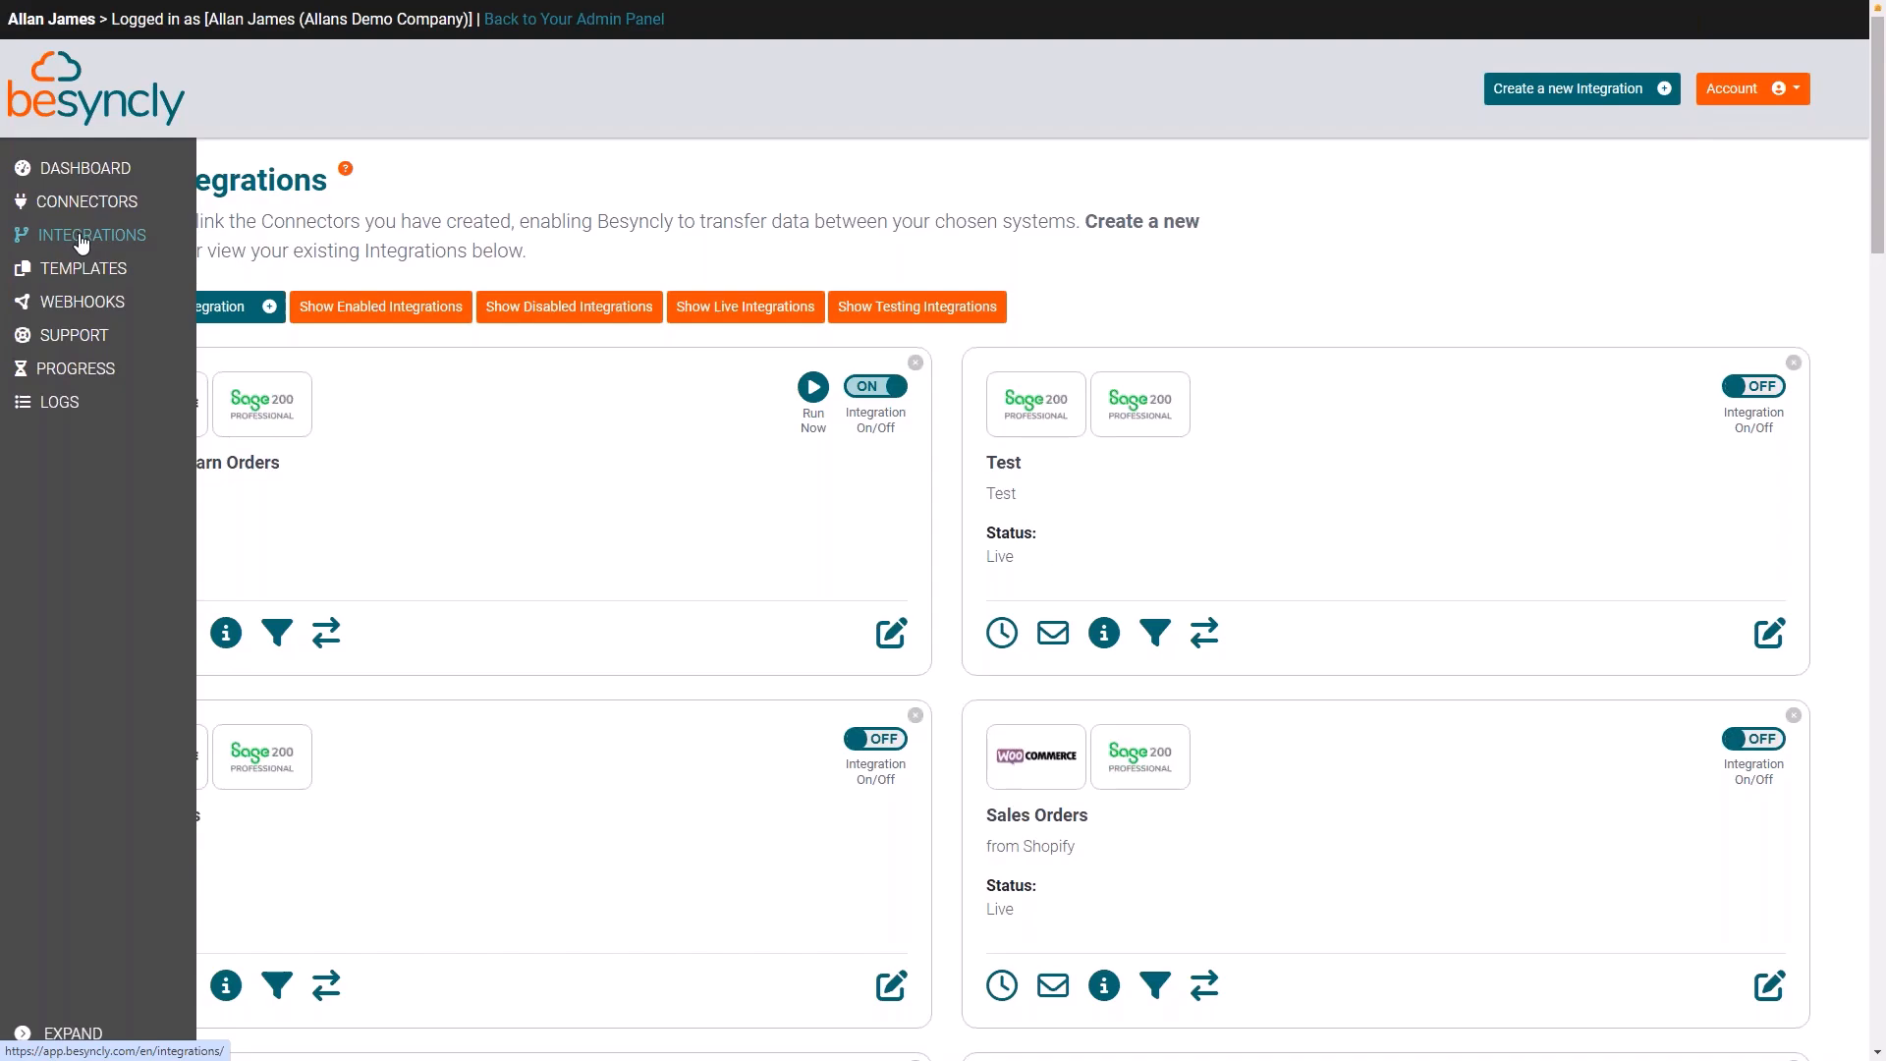
left_click(89, 271)
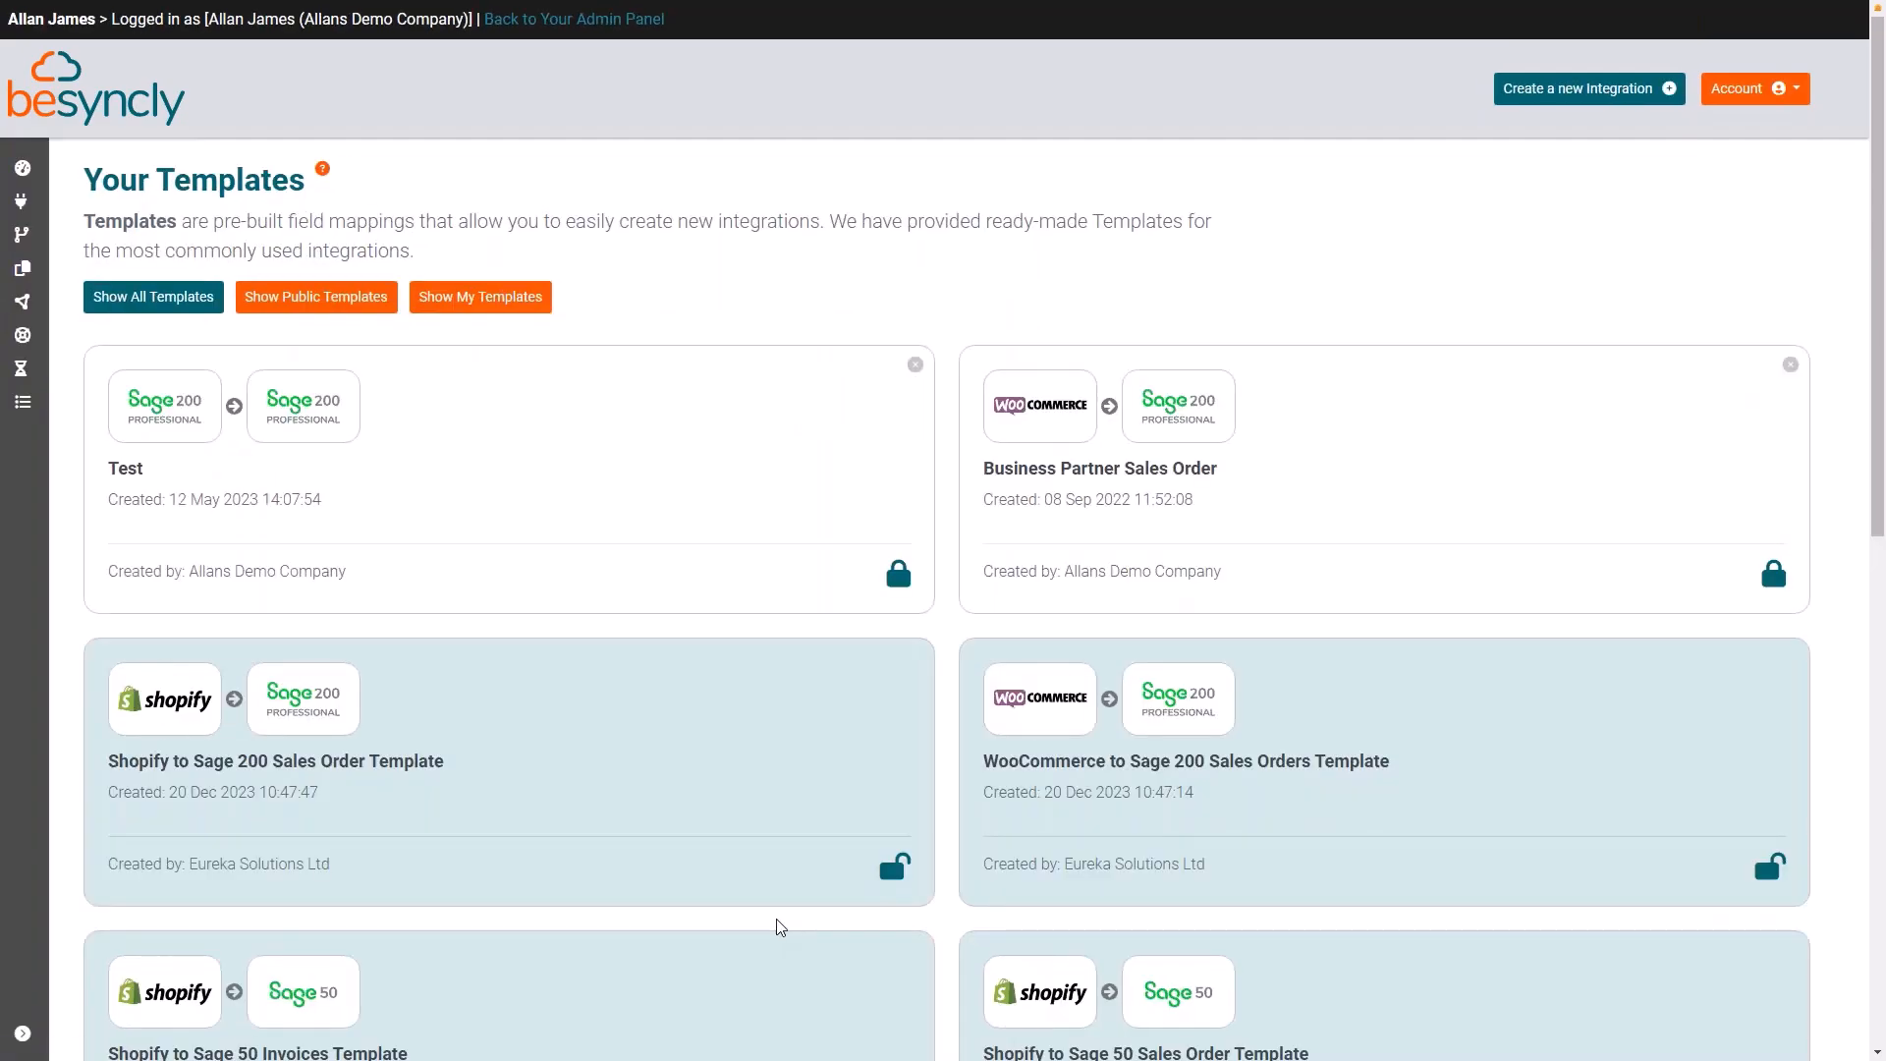
scroll(568, 656, "down", 1)
scroll(571, 660, "down", 10)
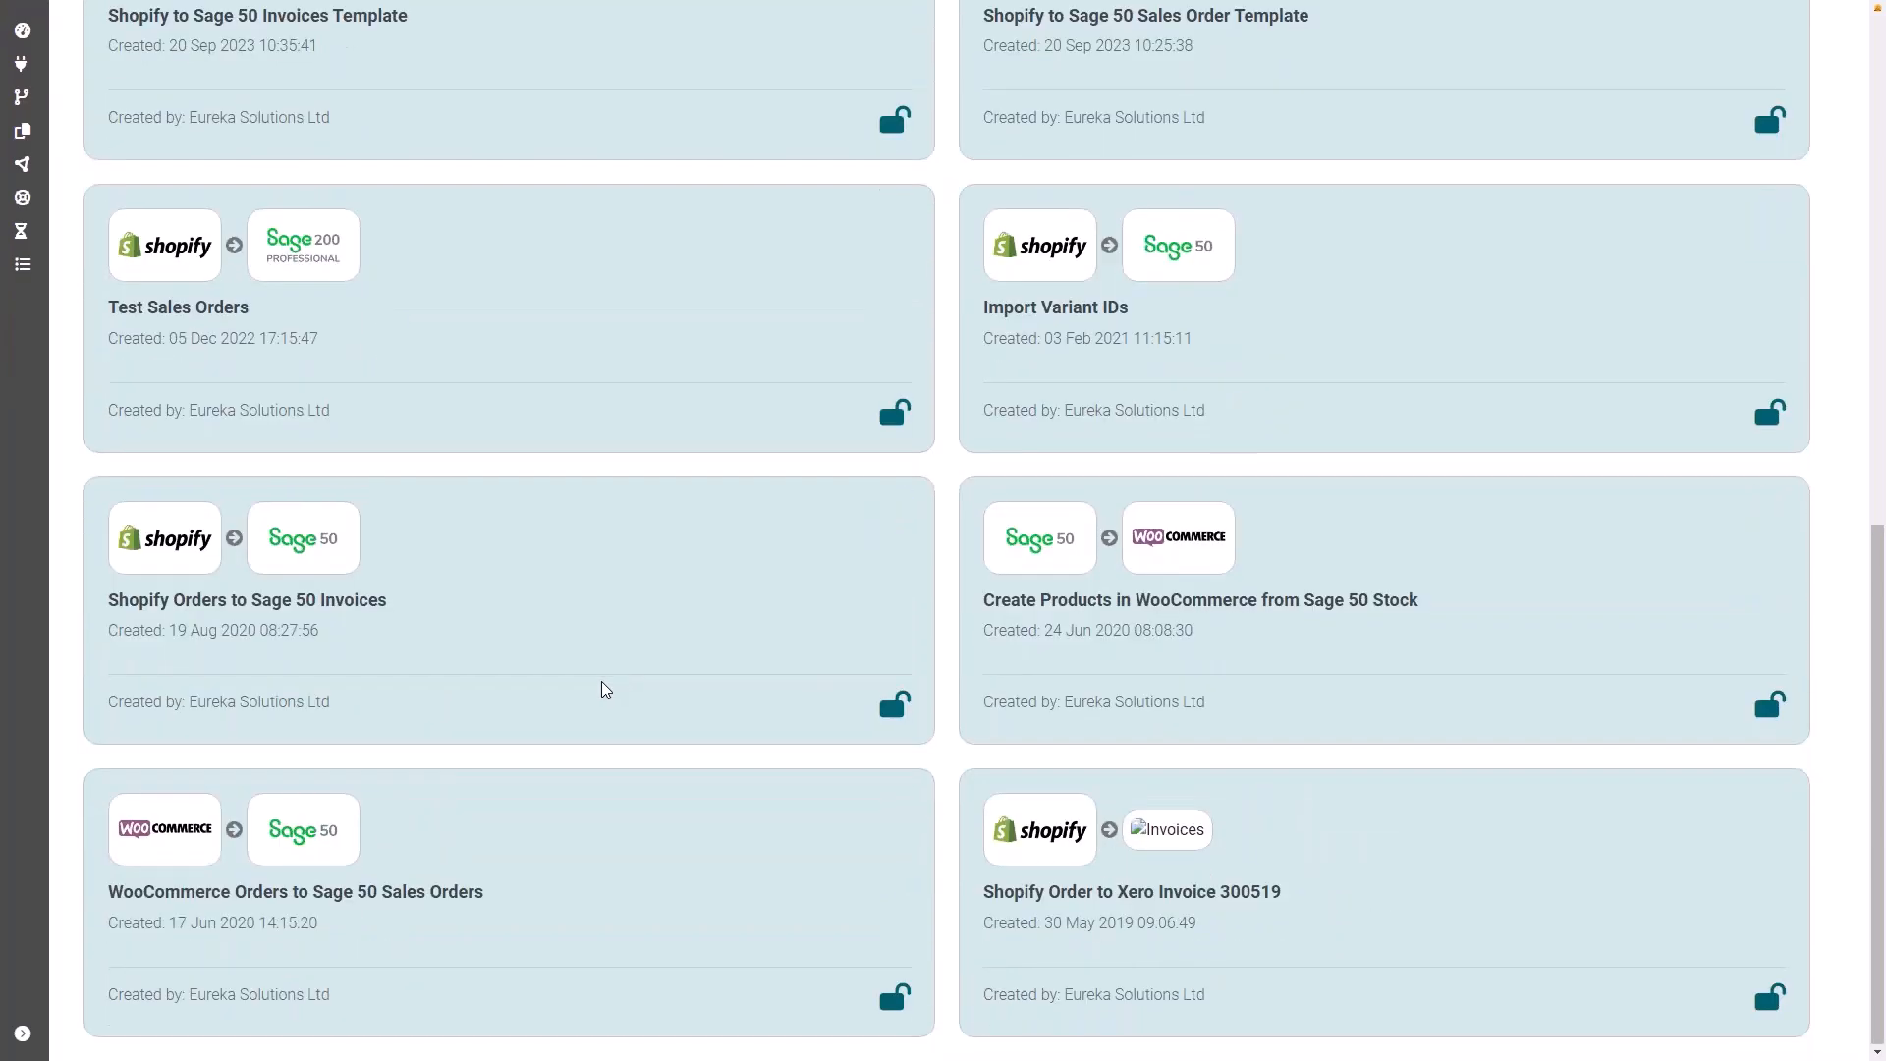
Step: Open the Webhooks page from the templates list and bring up the form for creating a new webhook
scroll(603, 686, "up", 6)
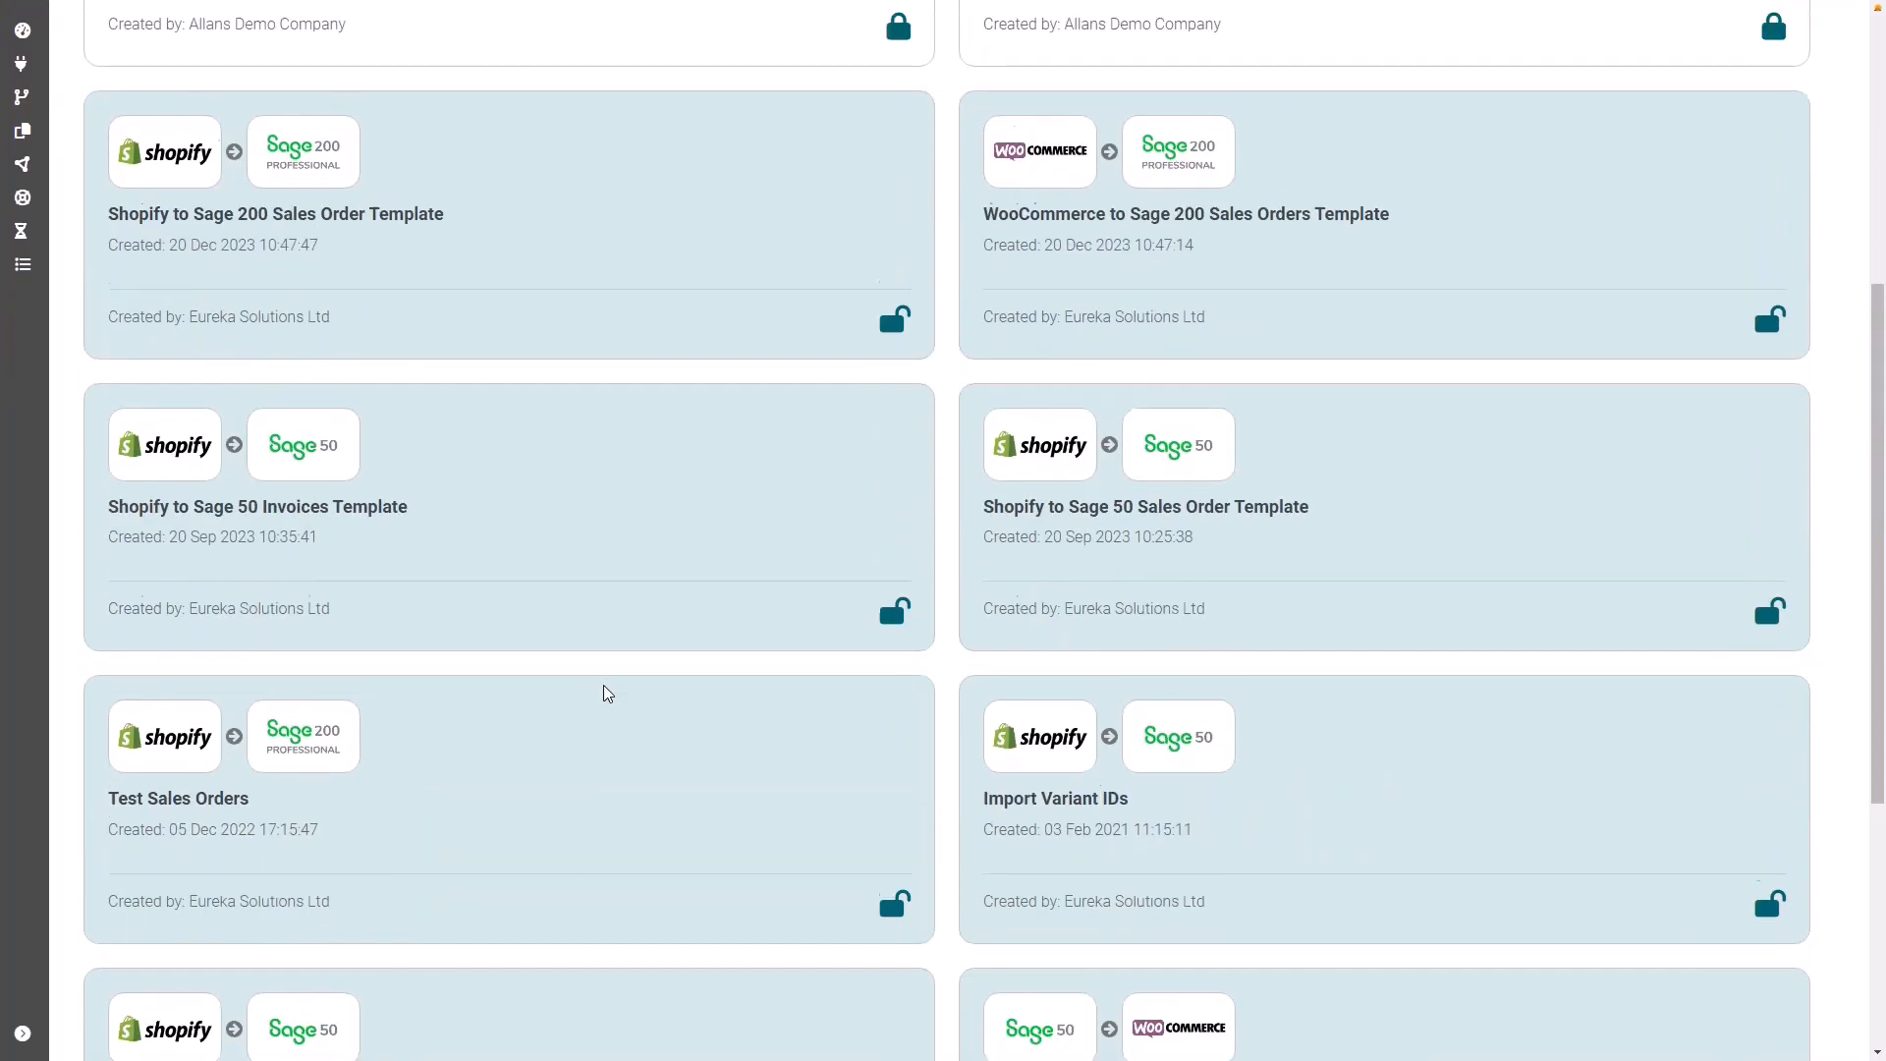
scroll(603, 685, "up", 4)
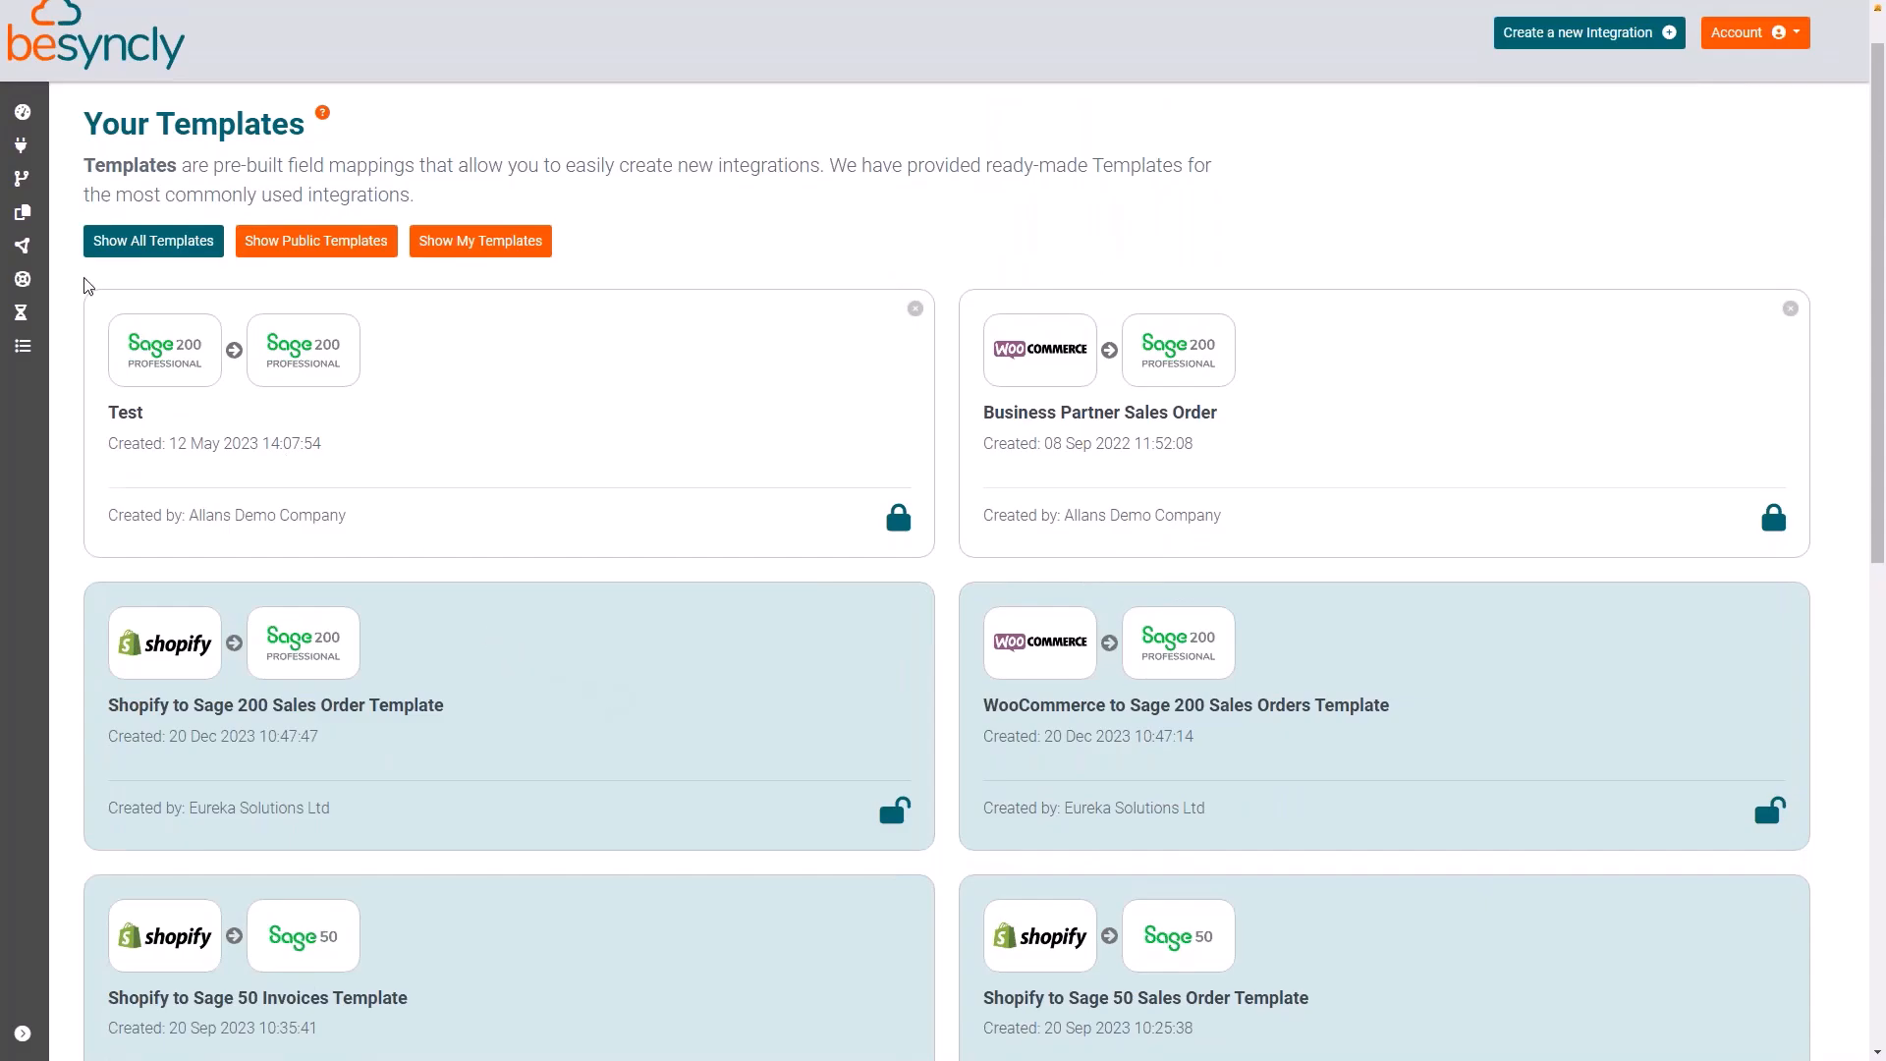
left_click(82, 246)
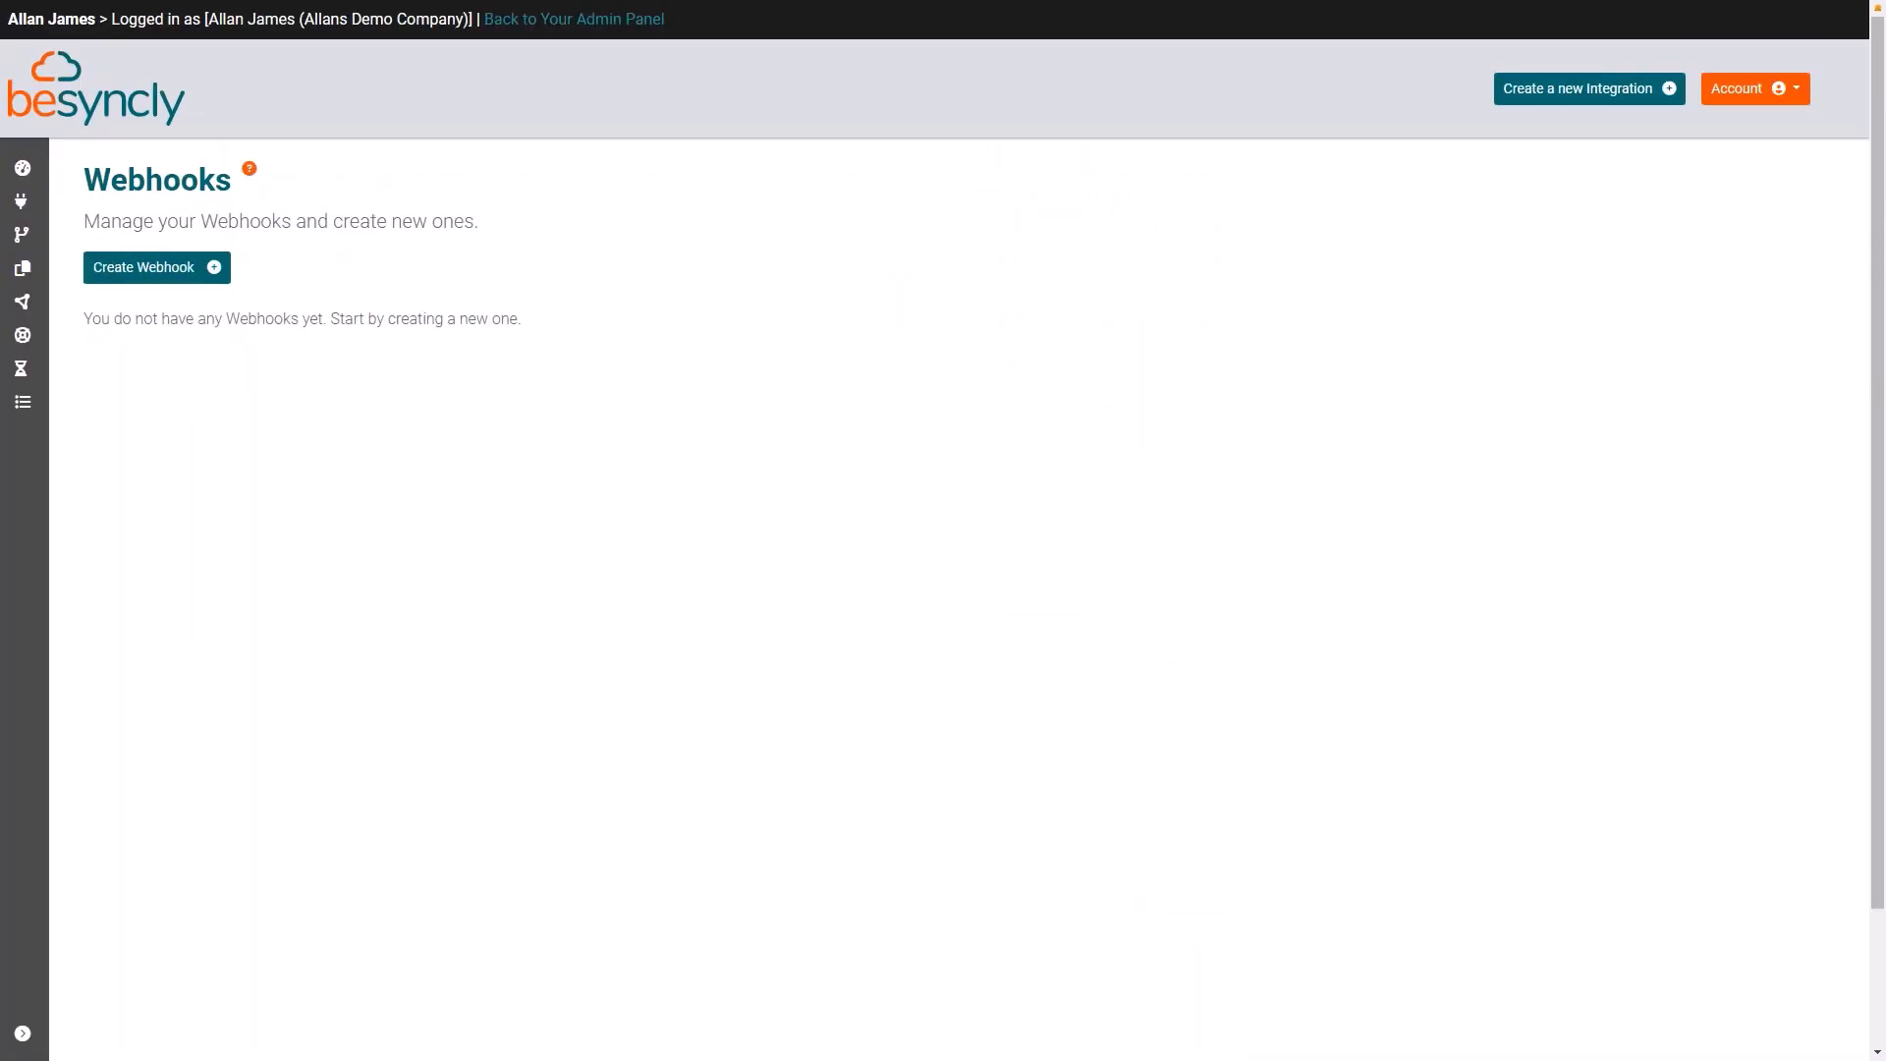
left_click(203, 272)
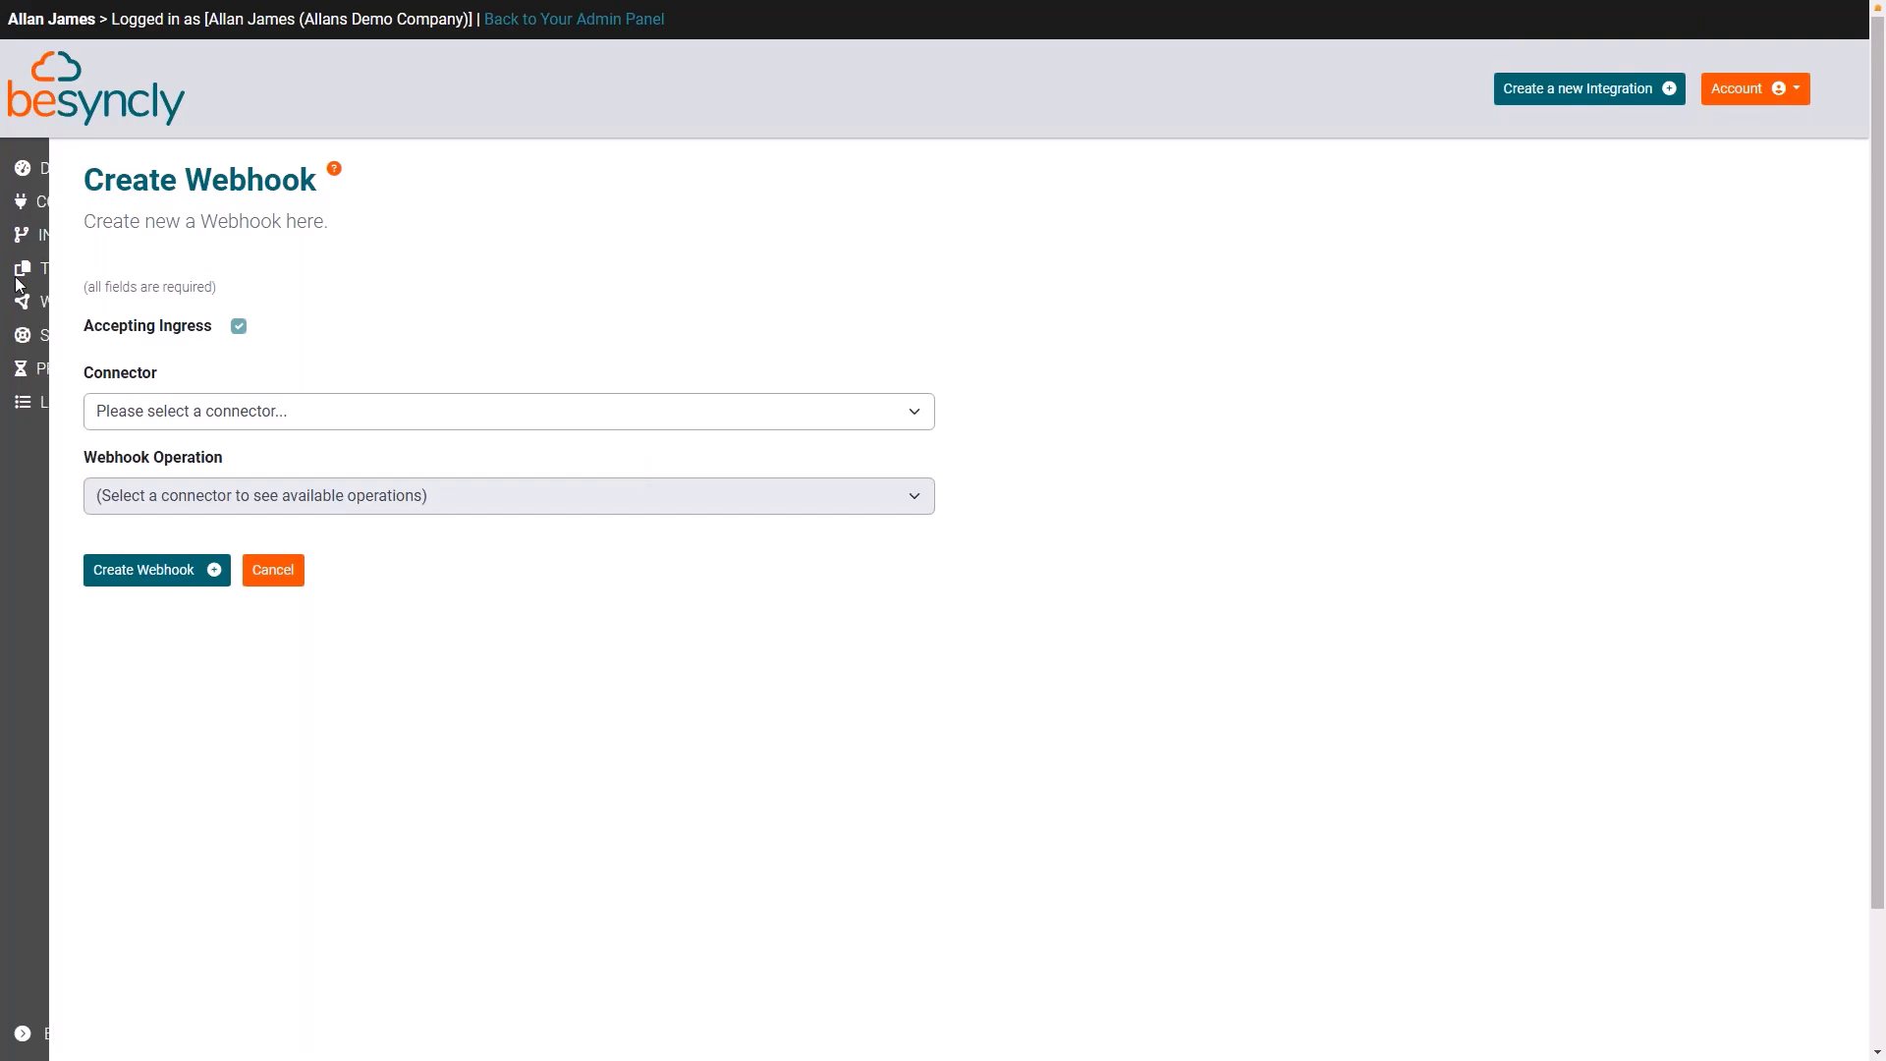
Step: Open the Field Guide from the Support page and look through the connectors it covers
mouse_move(22, 295)
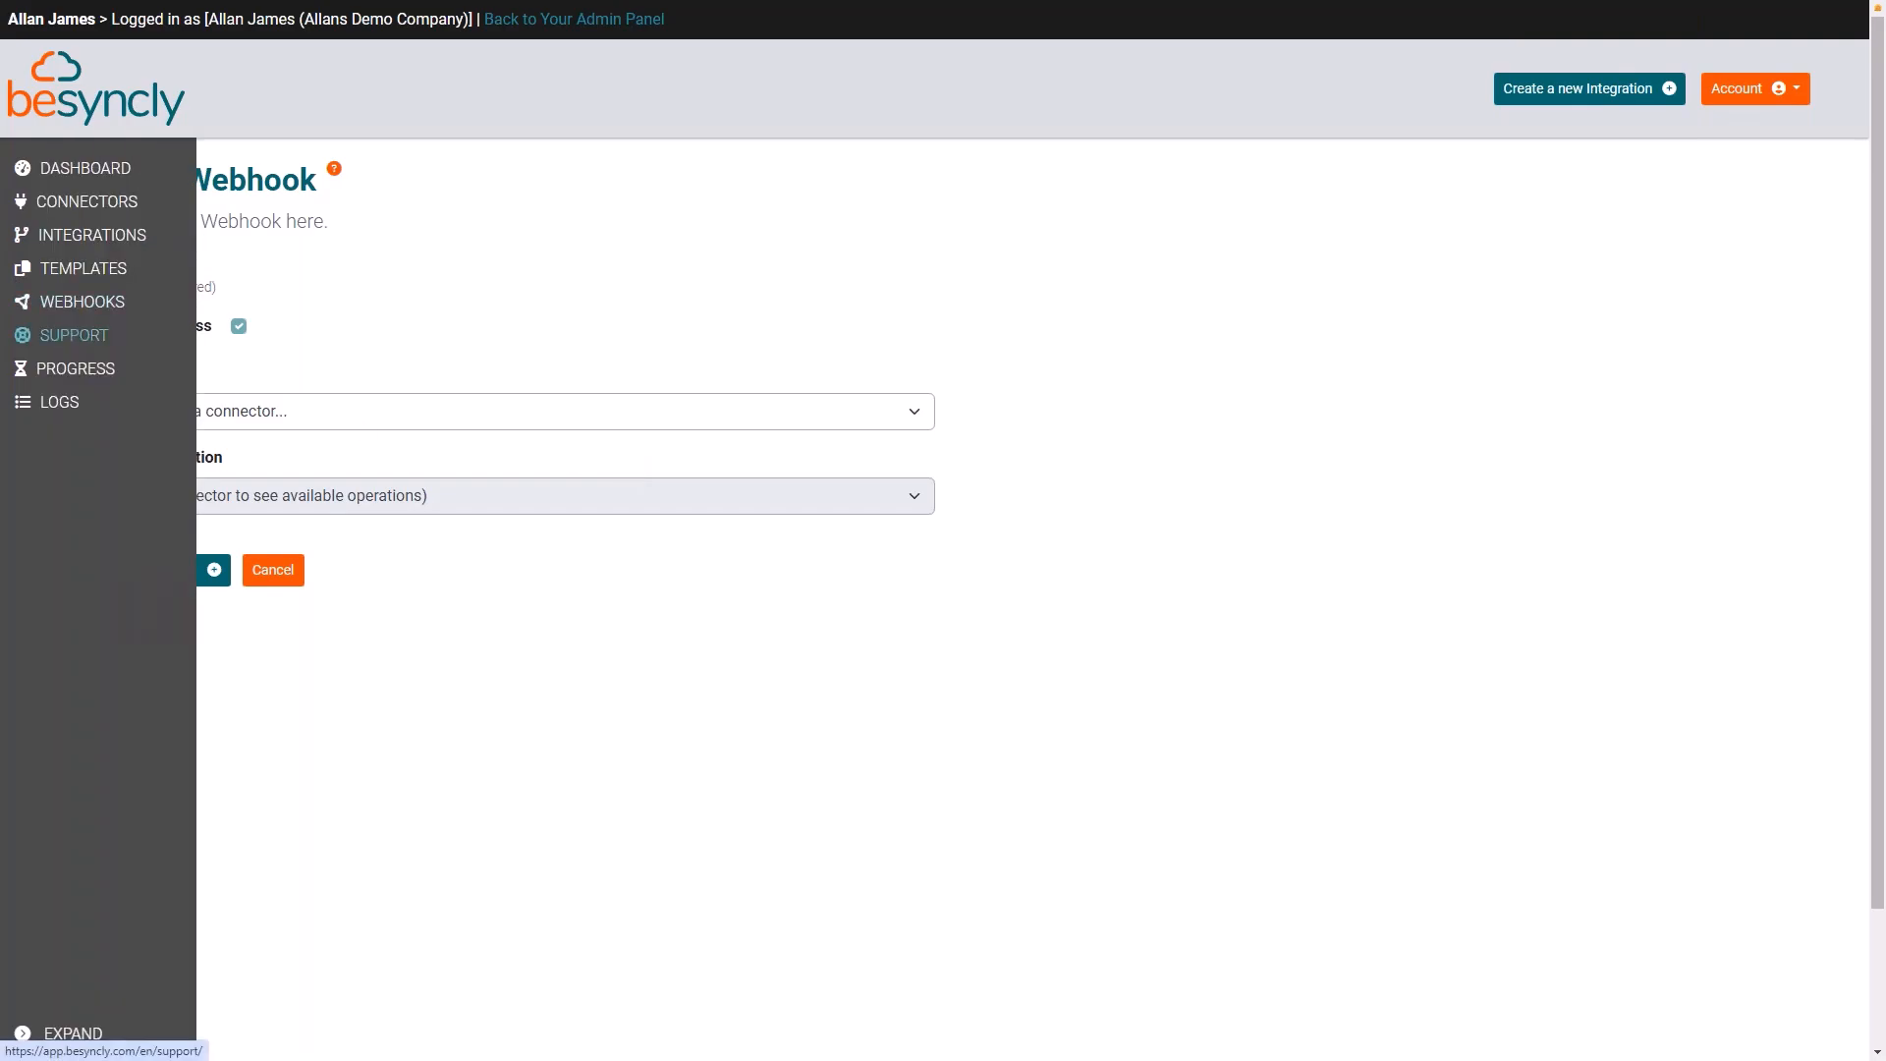
left_click(74, 335)
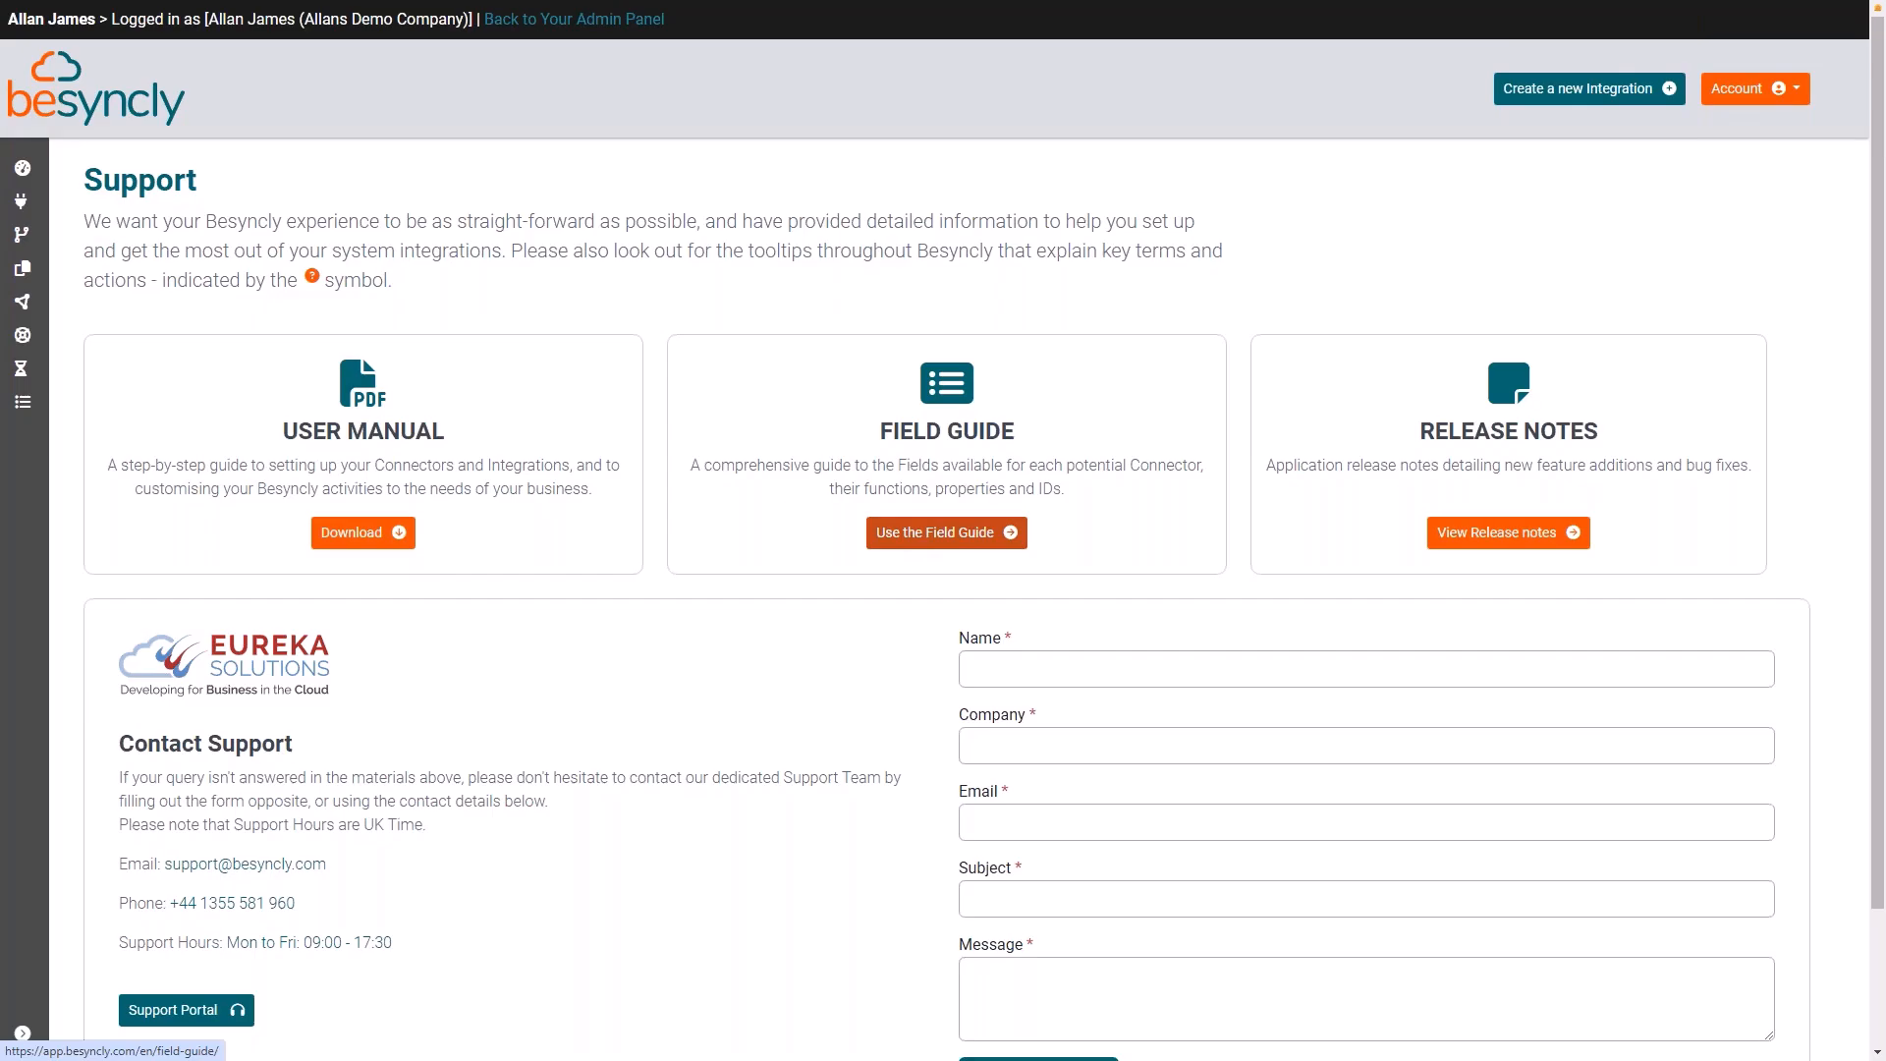
left_click(946, 532)
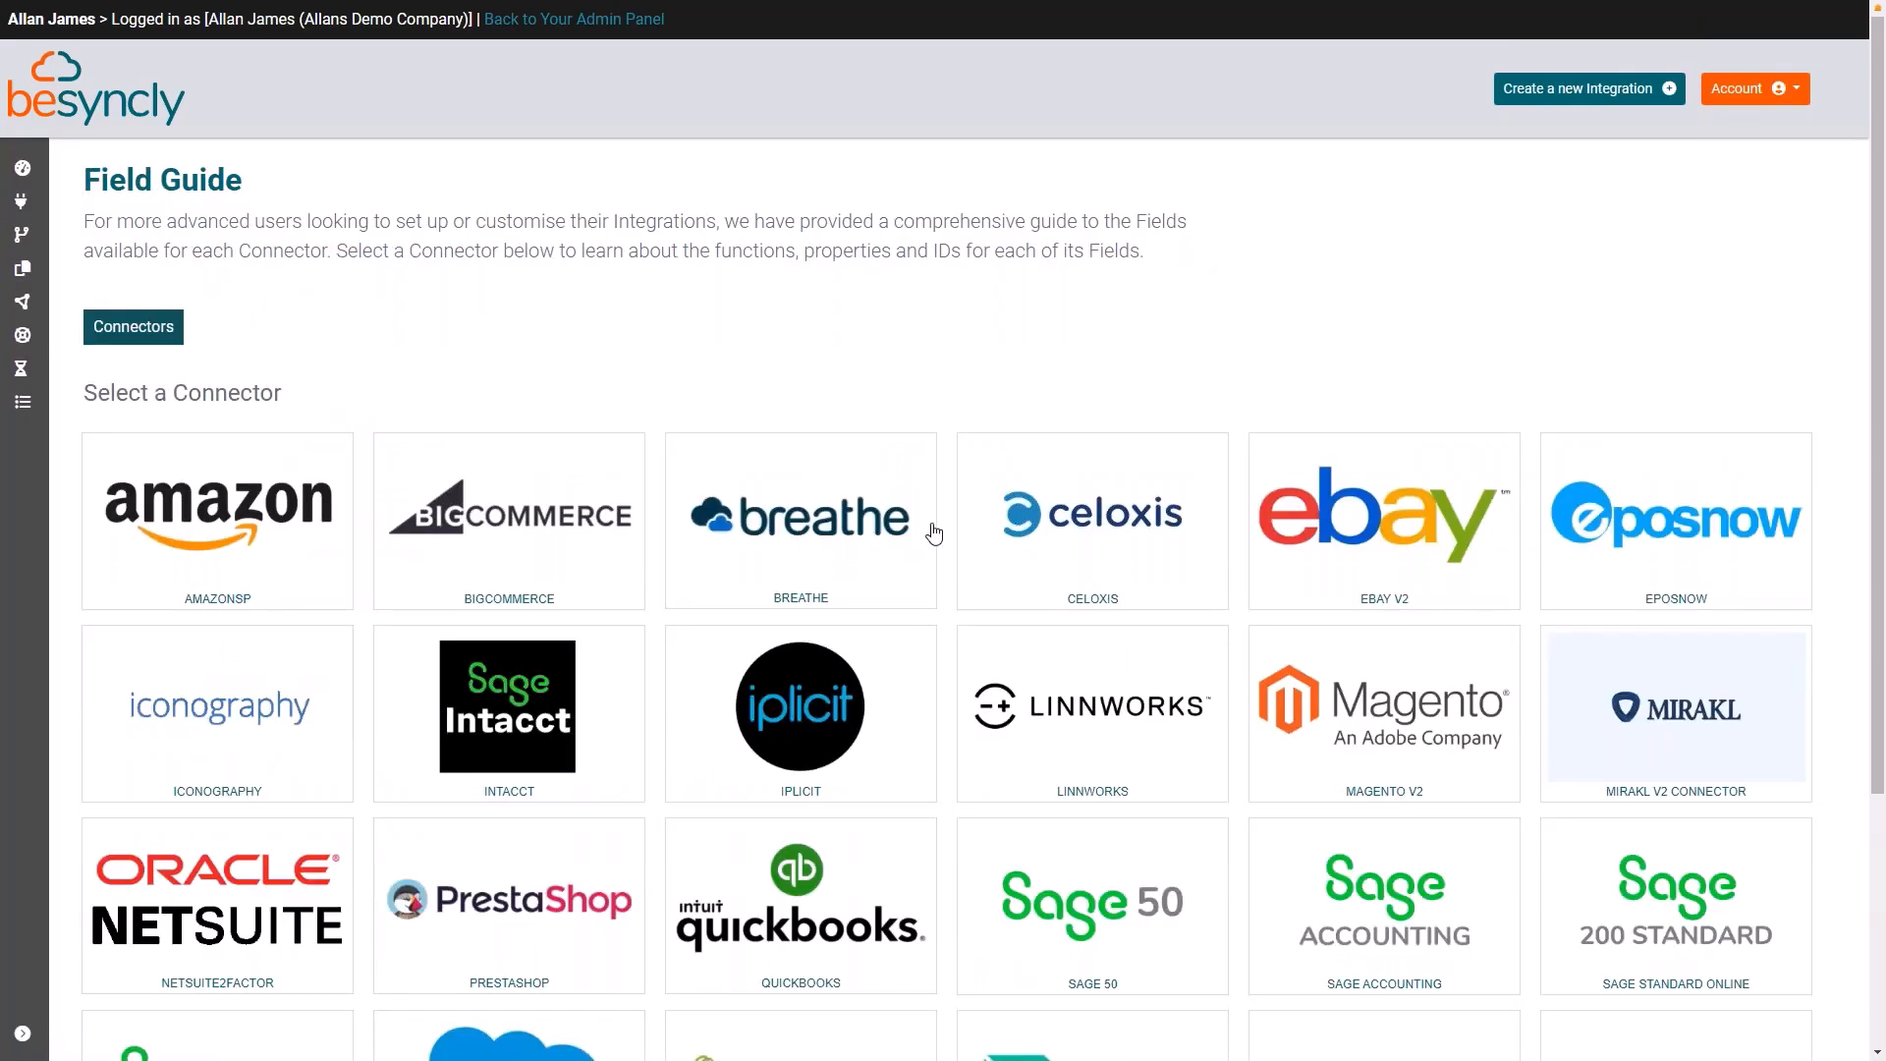
scroll(964, 551, "down", 2)
scroll(1225, 843, "down", 2)
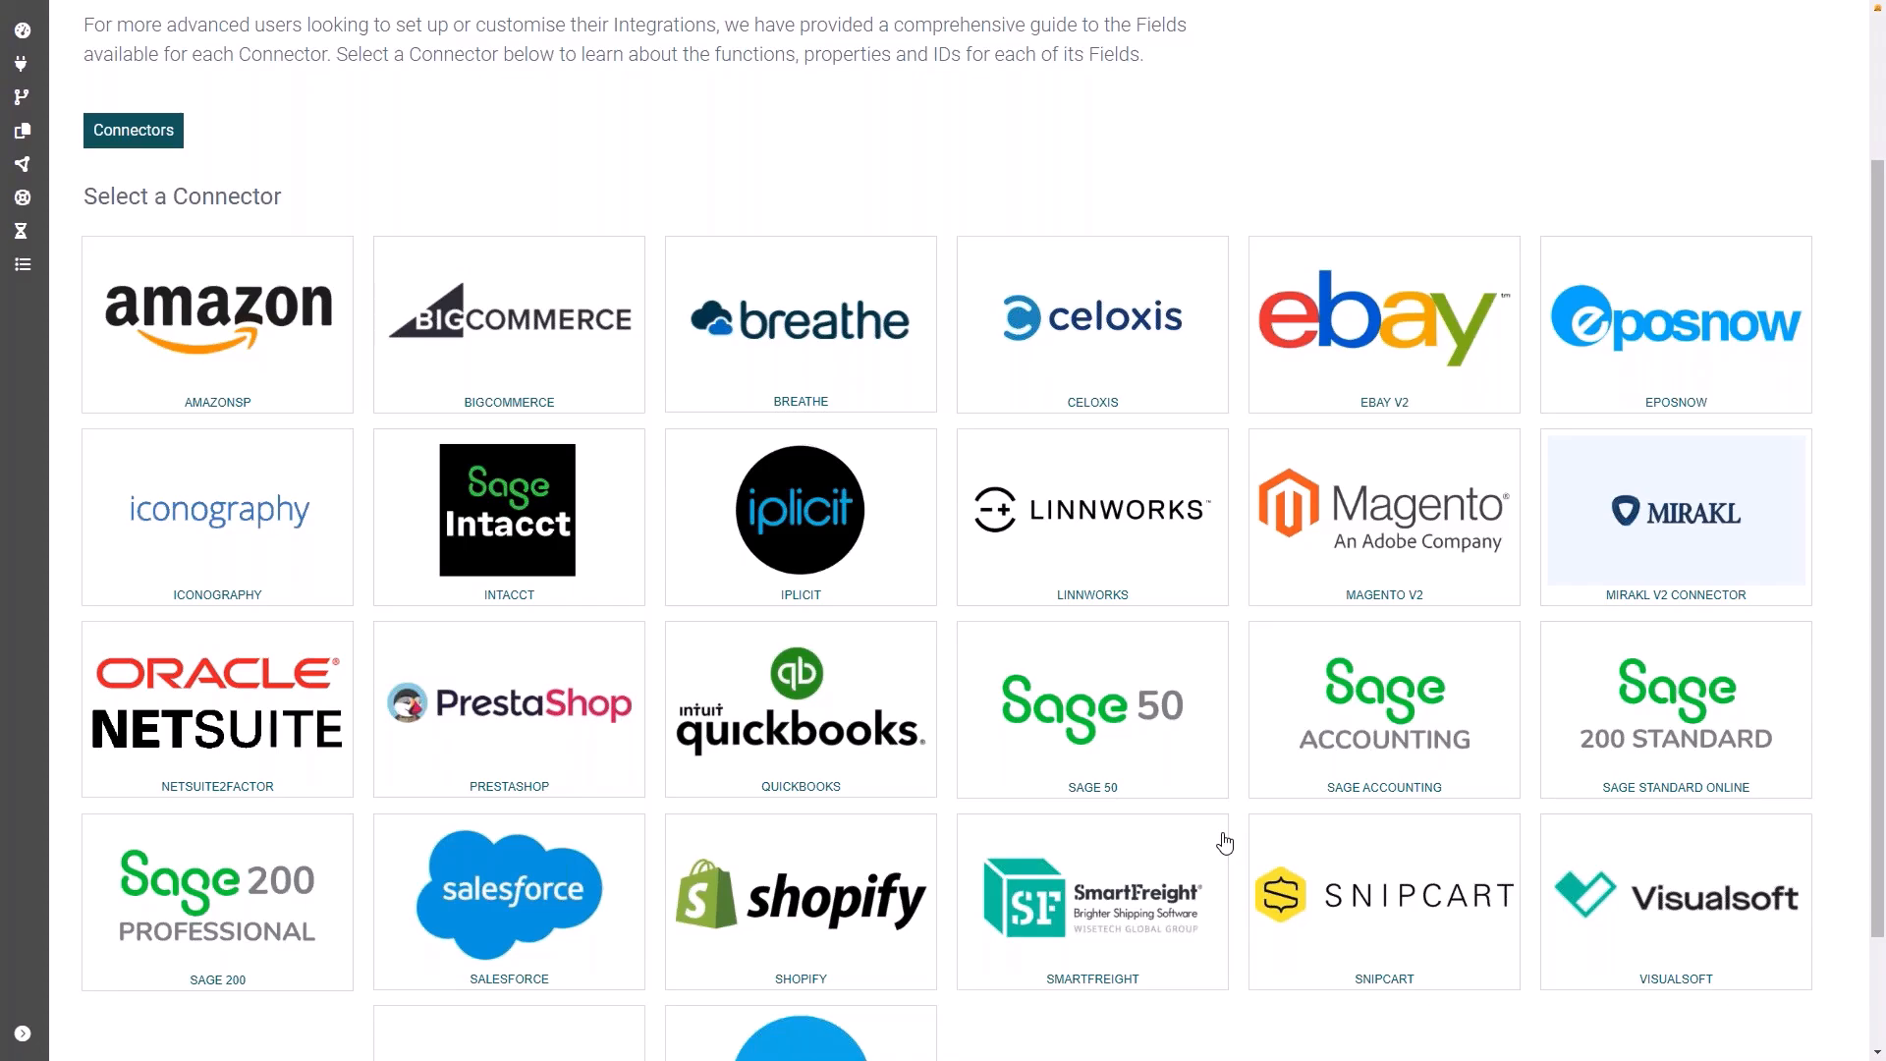
scroll(1225, 843, "down", 3)
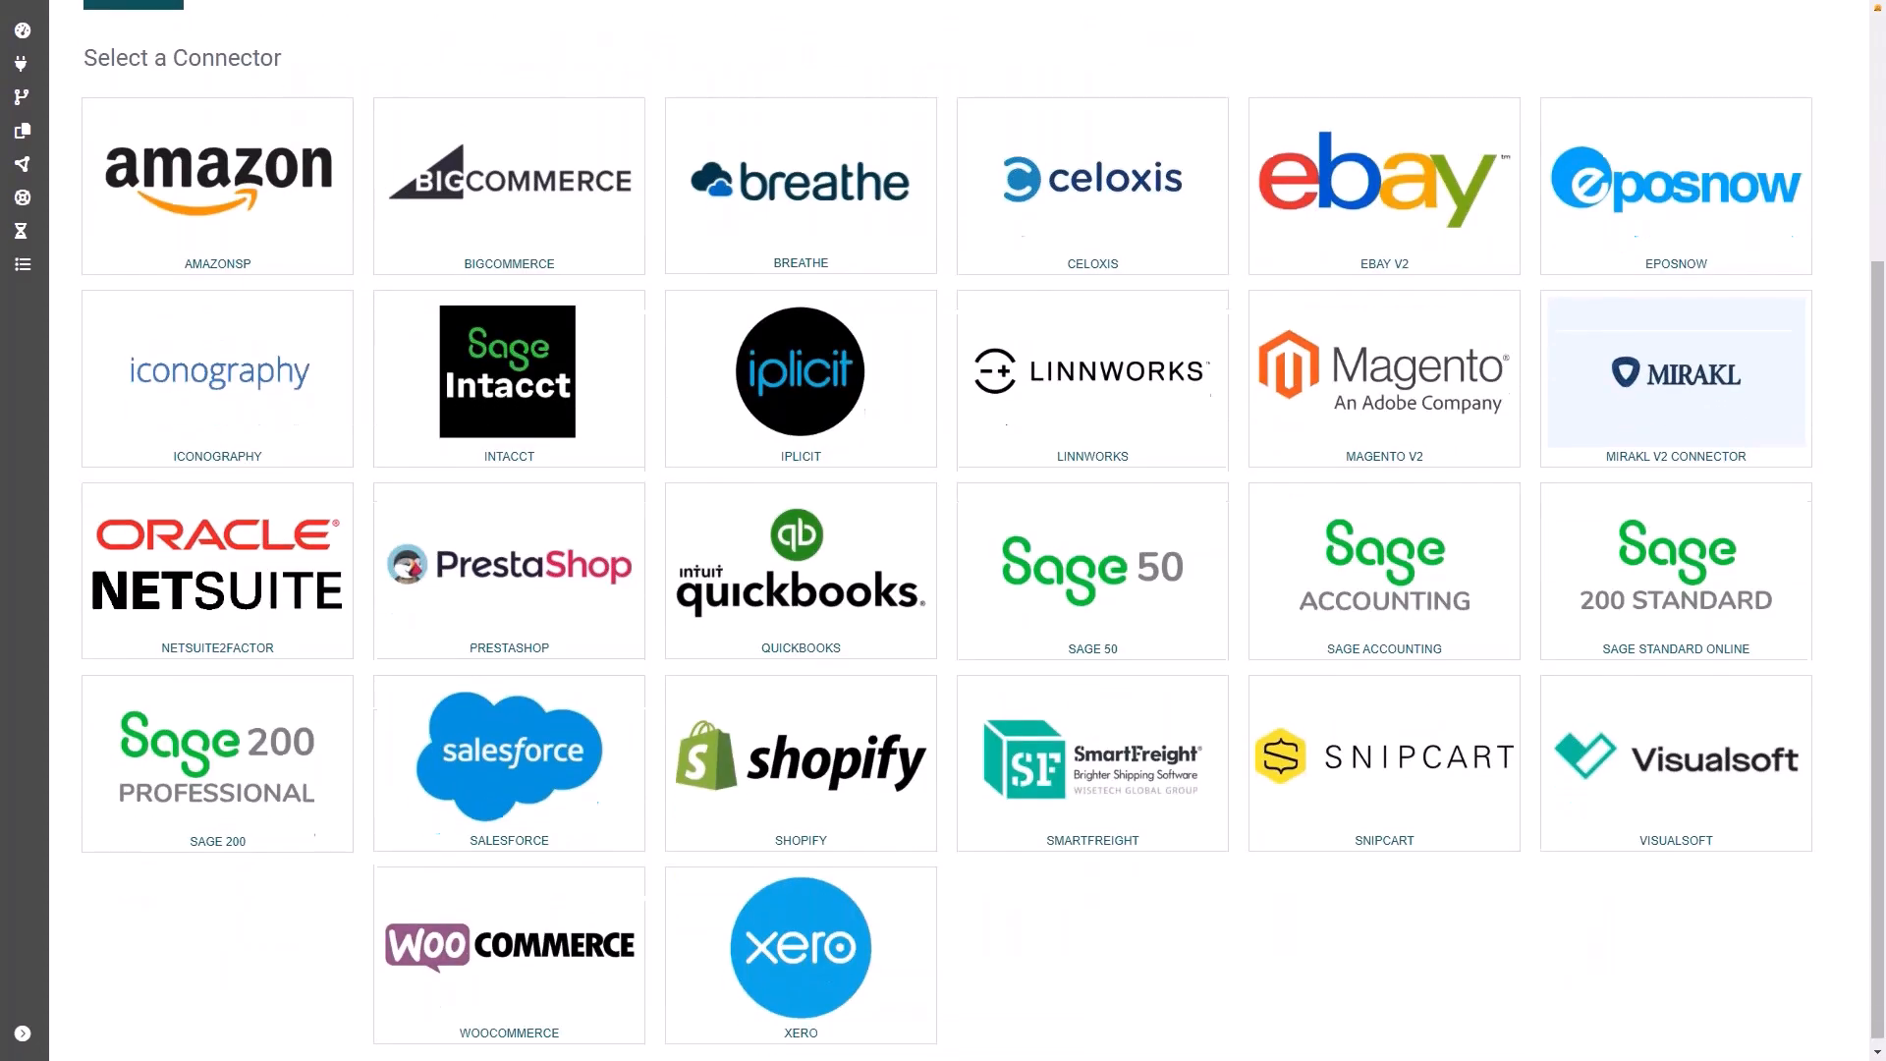
Step: Examine the export and import record types listed in the Field Guide for the Sage 200 Professional connector
left_click(258, 754)
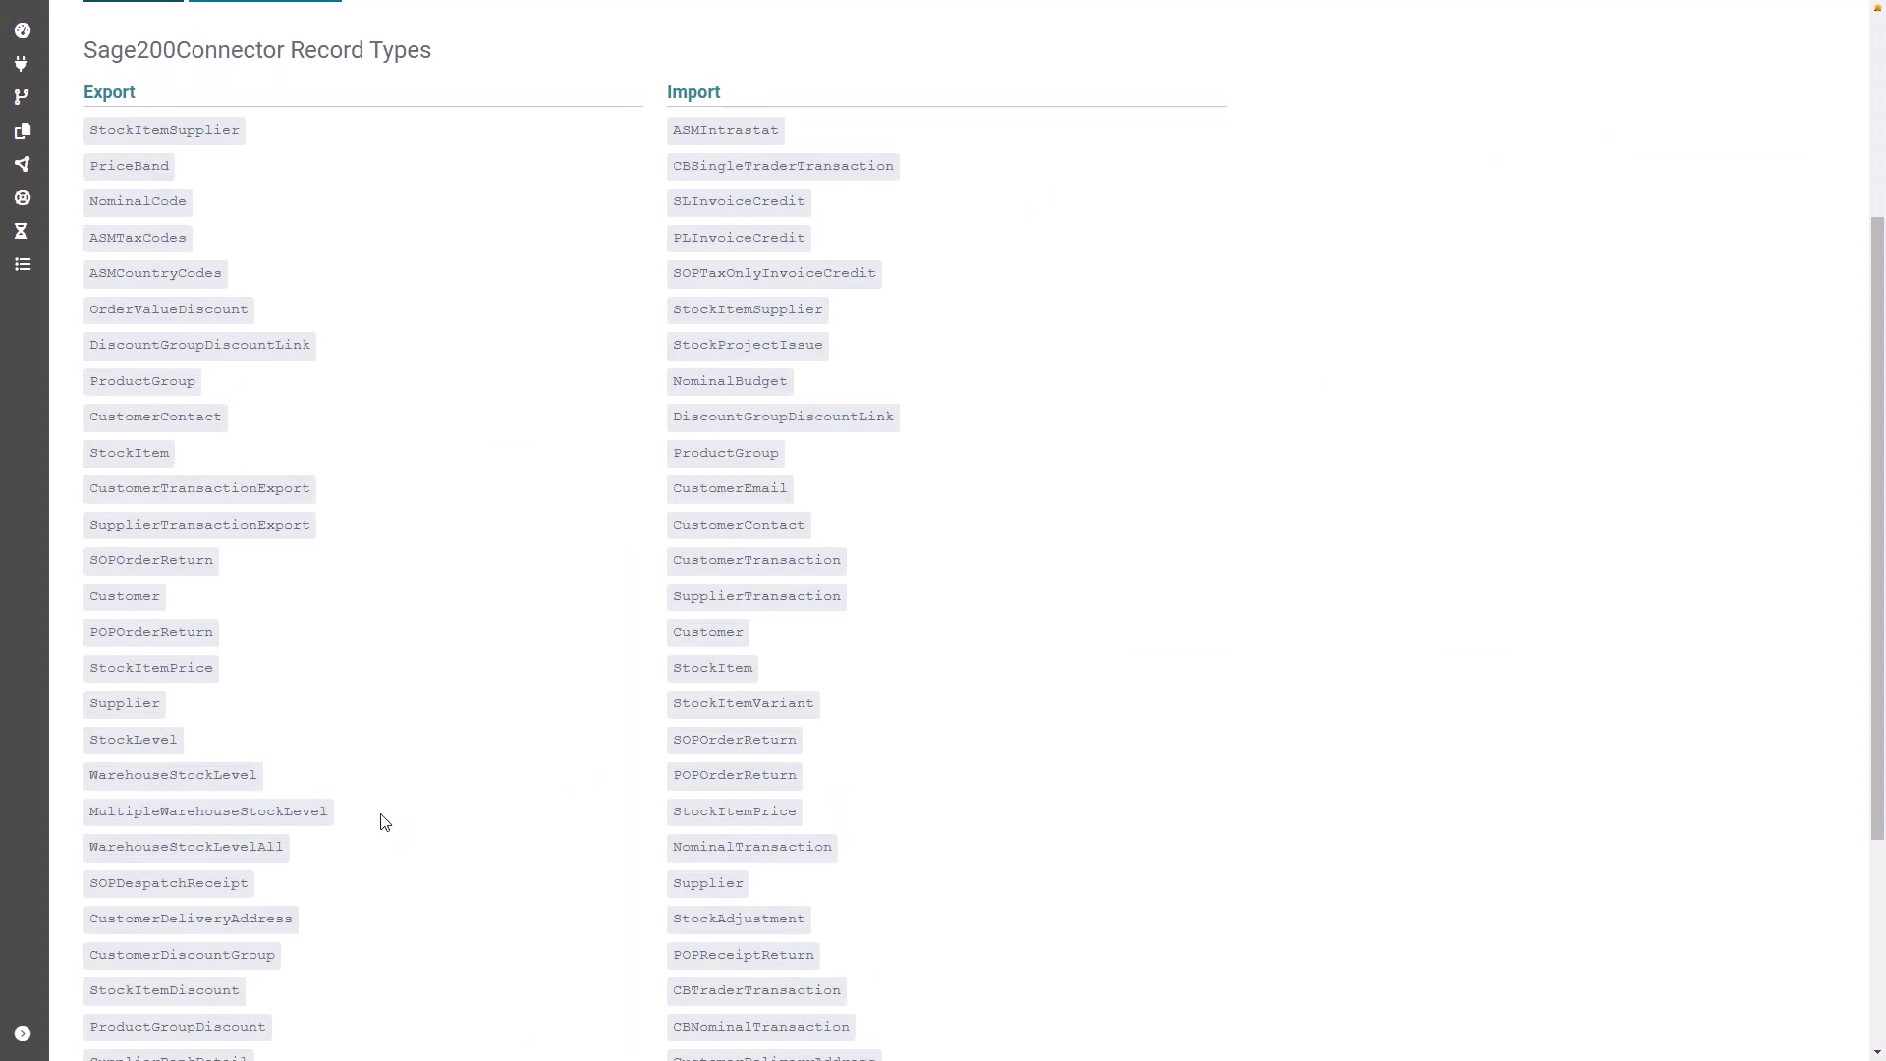
scroll(464, 840, "down", 4)
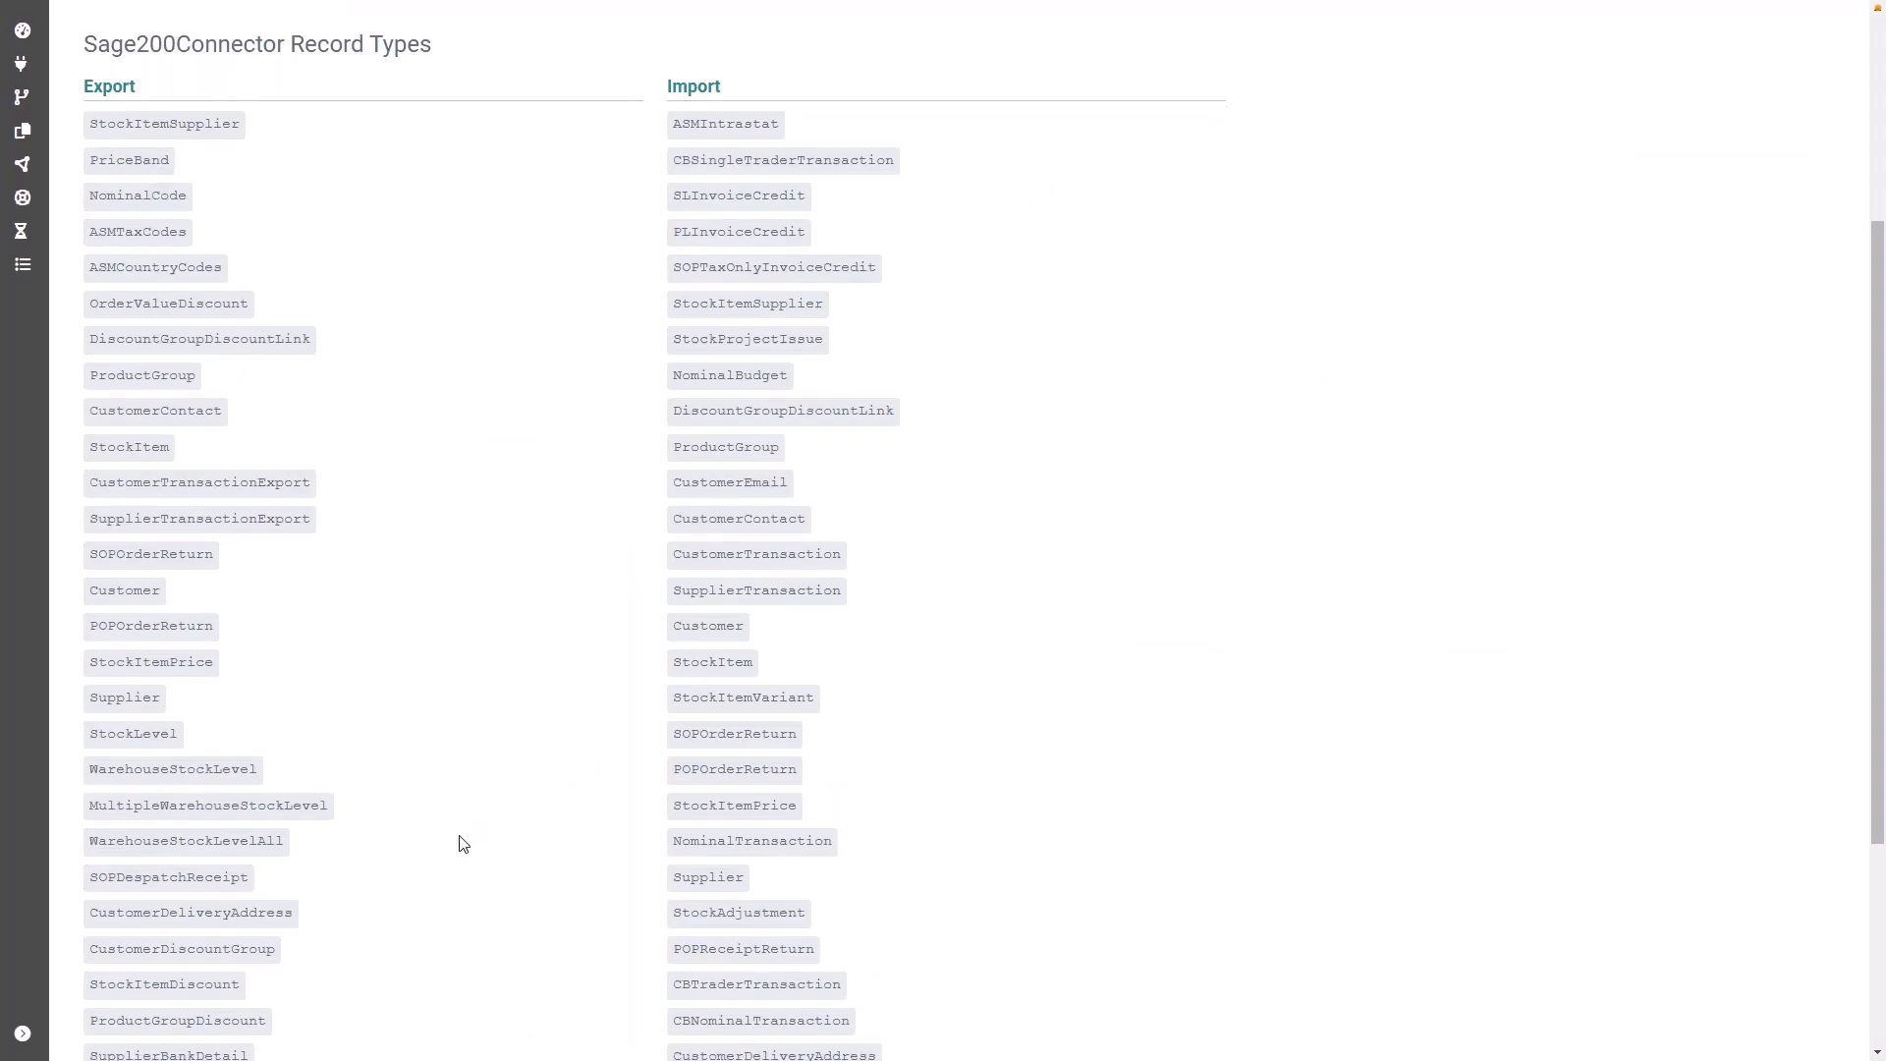
scroll(459, 845, "up", 5)
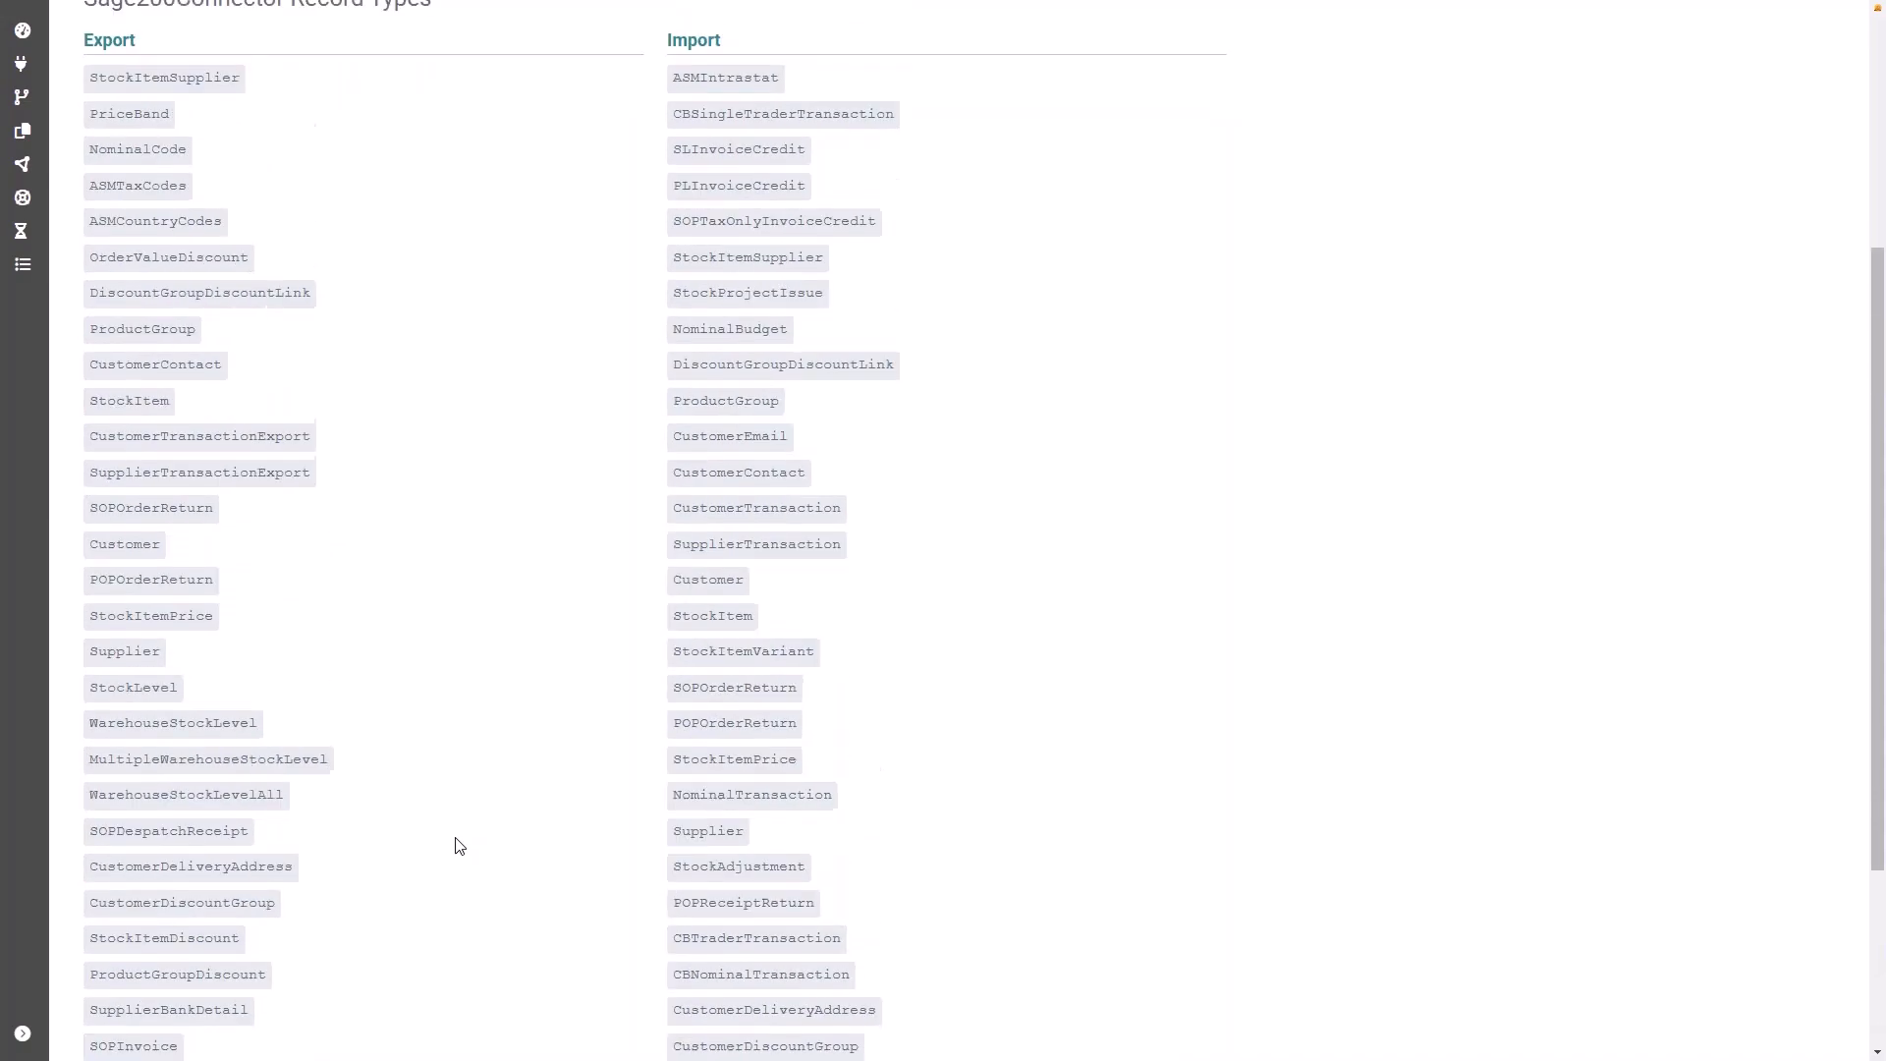
scroll(723, 315, "down", 1)
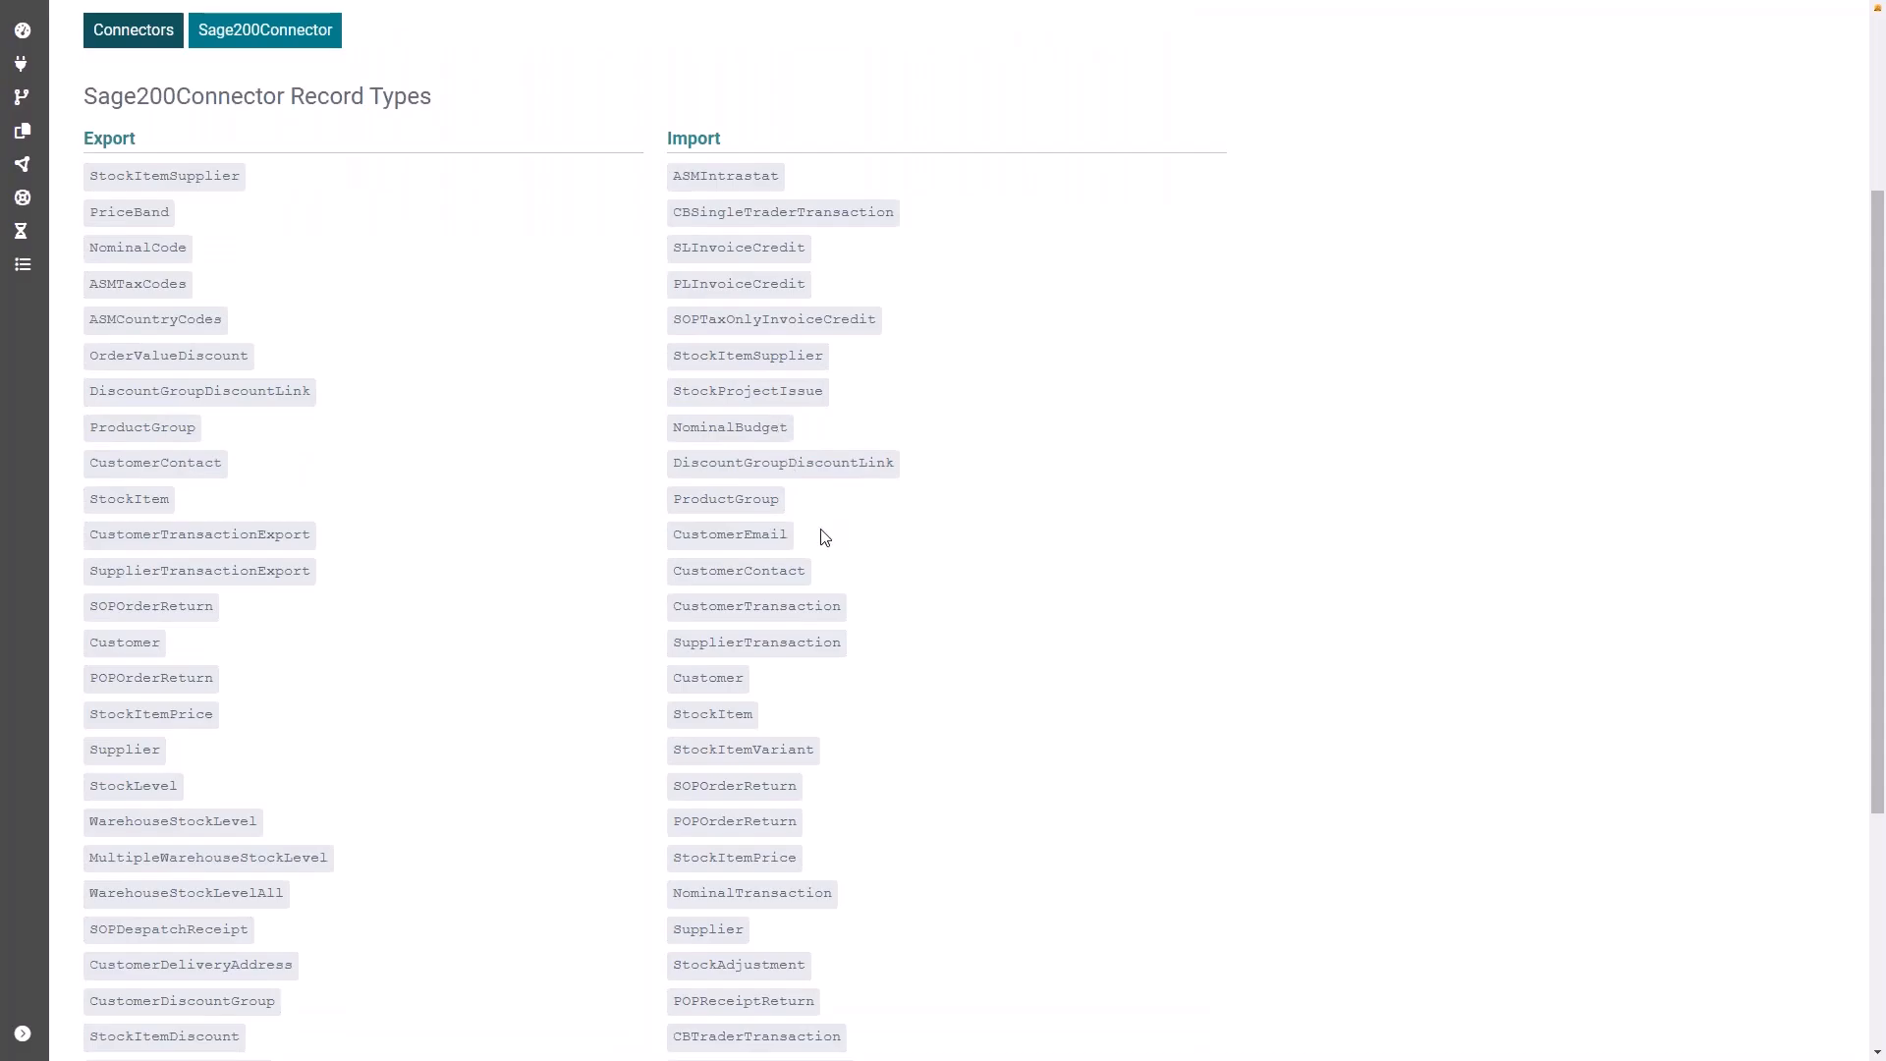
scroll(815, 535, "down", 1)
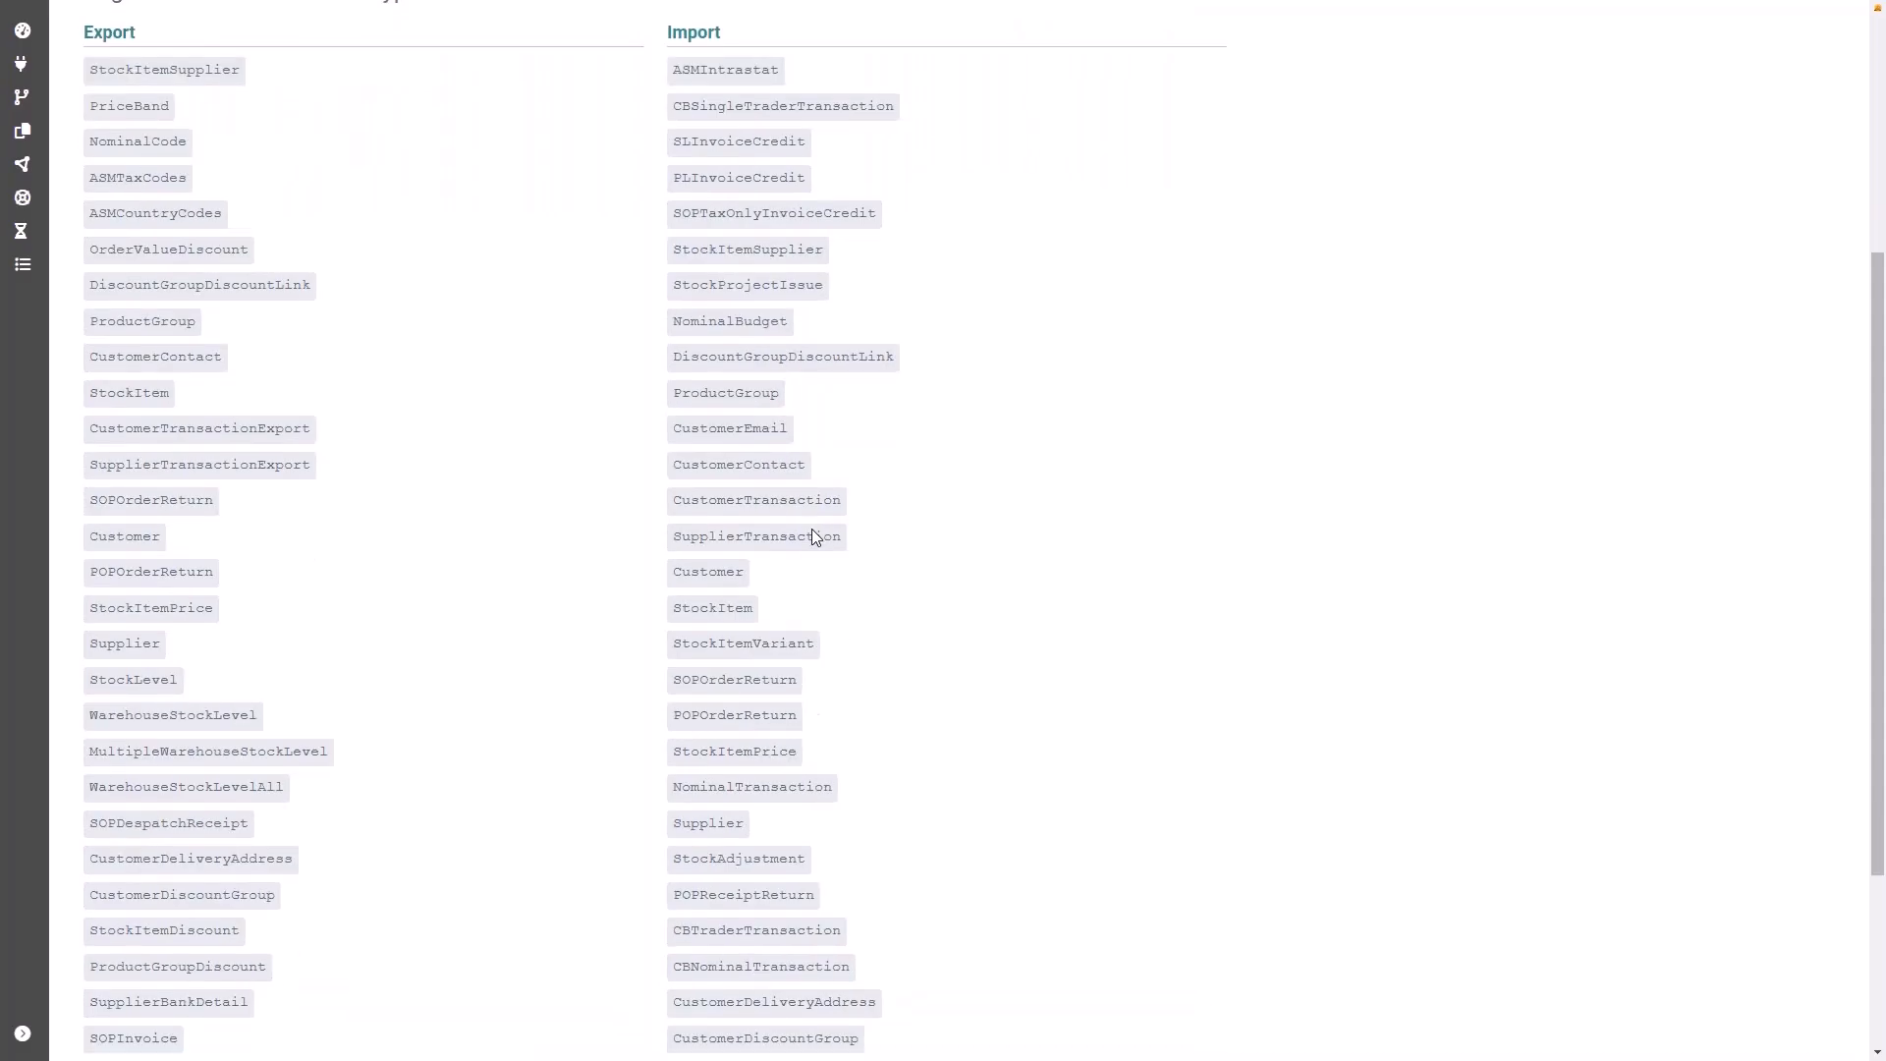
scroll(811, 529, "down", 2)
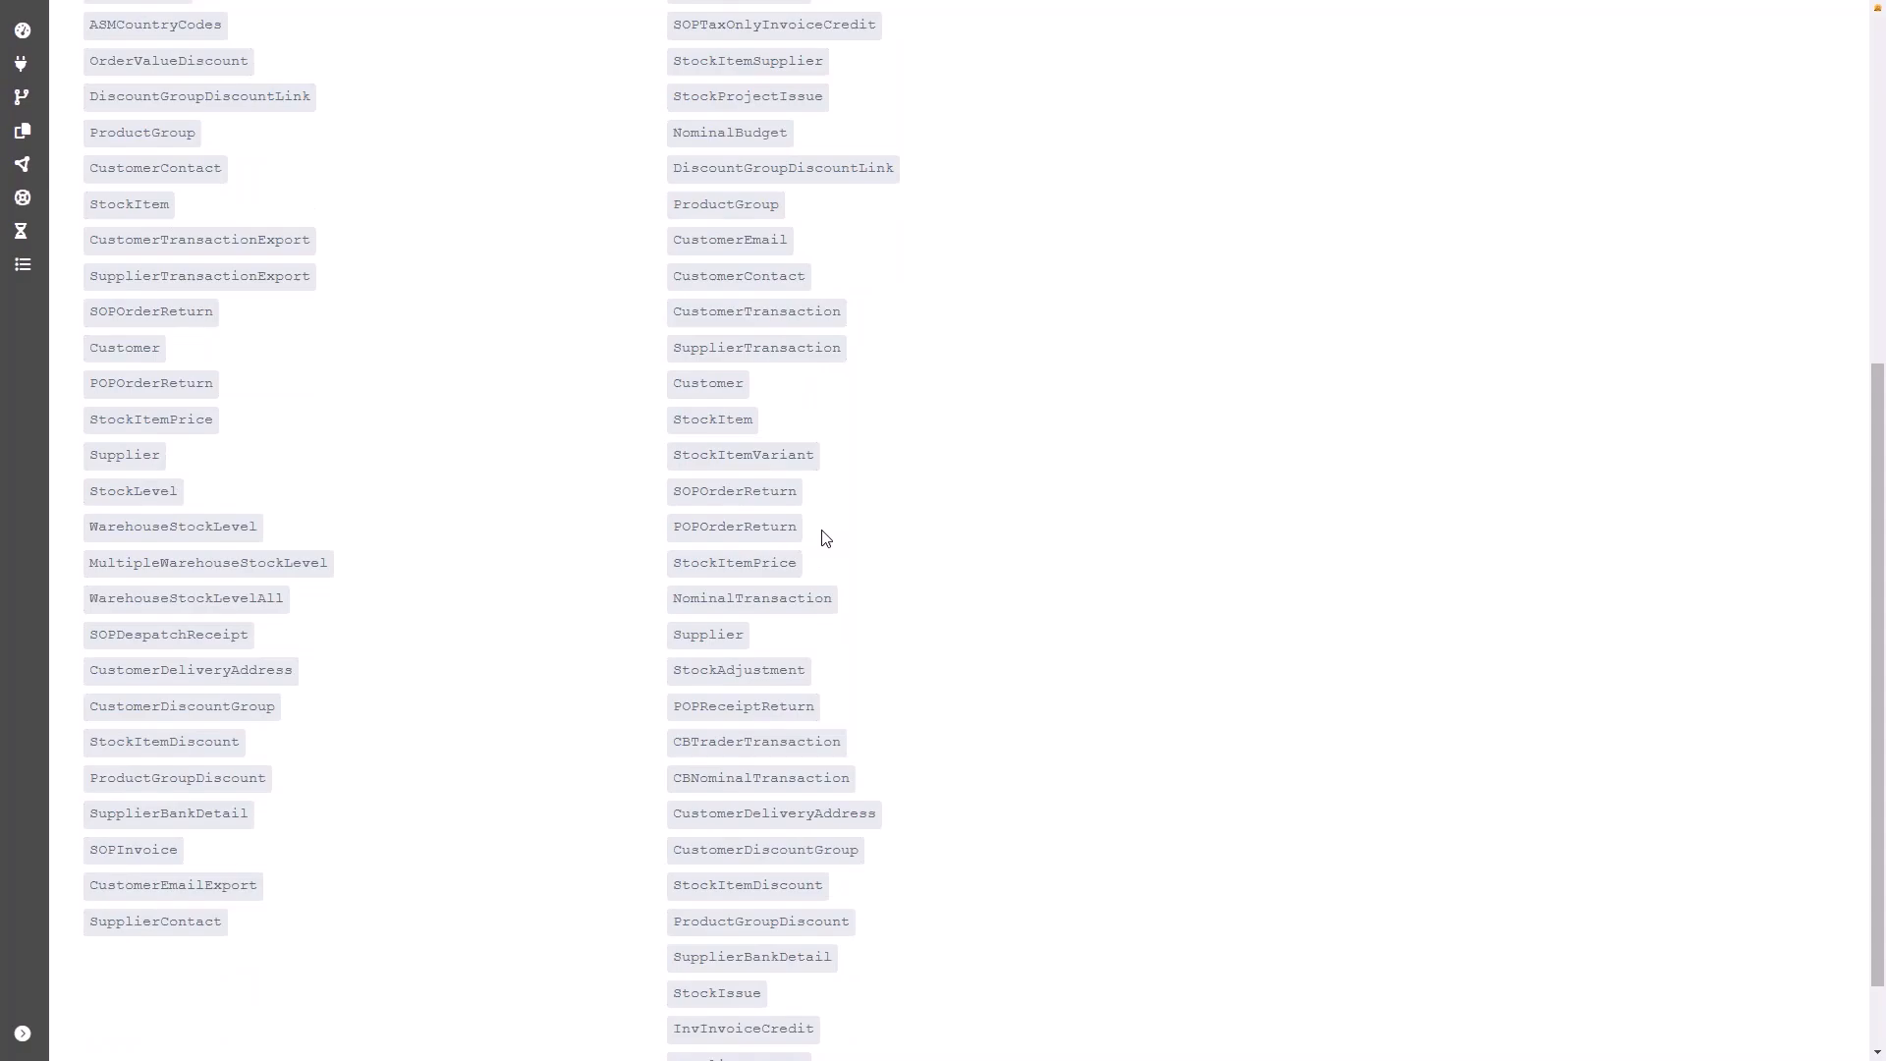
scroll(825, 538, "down", 1)
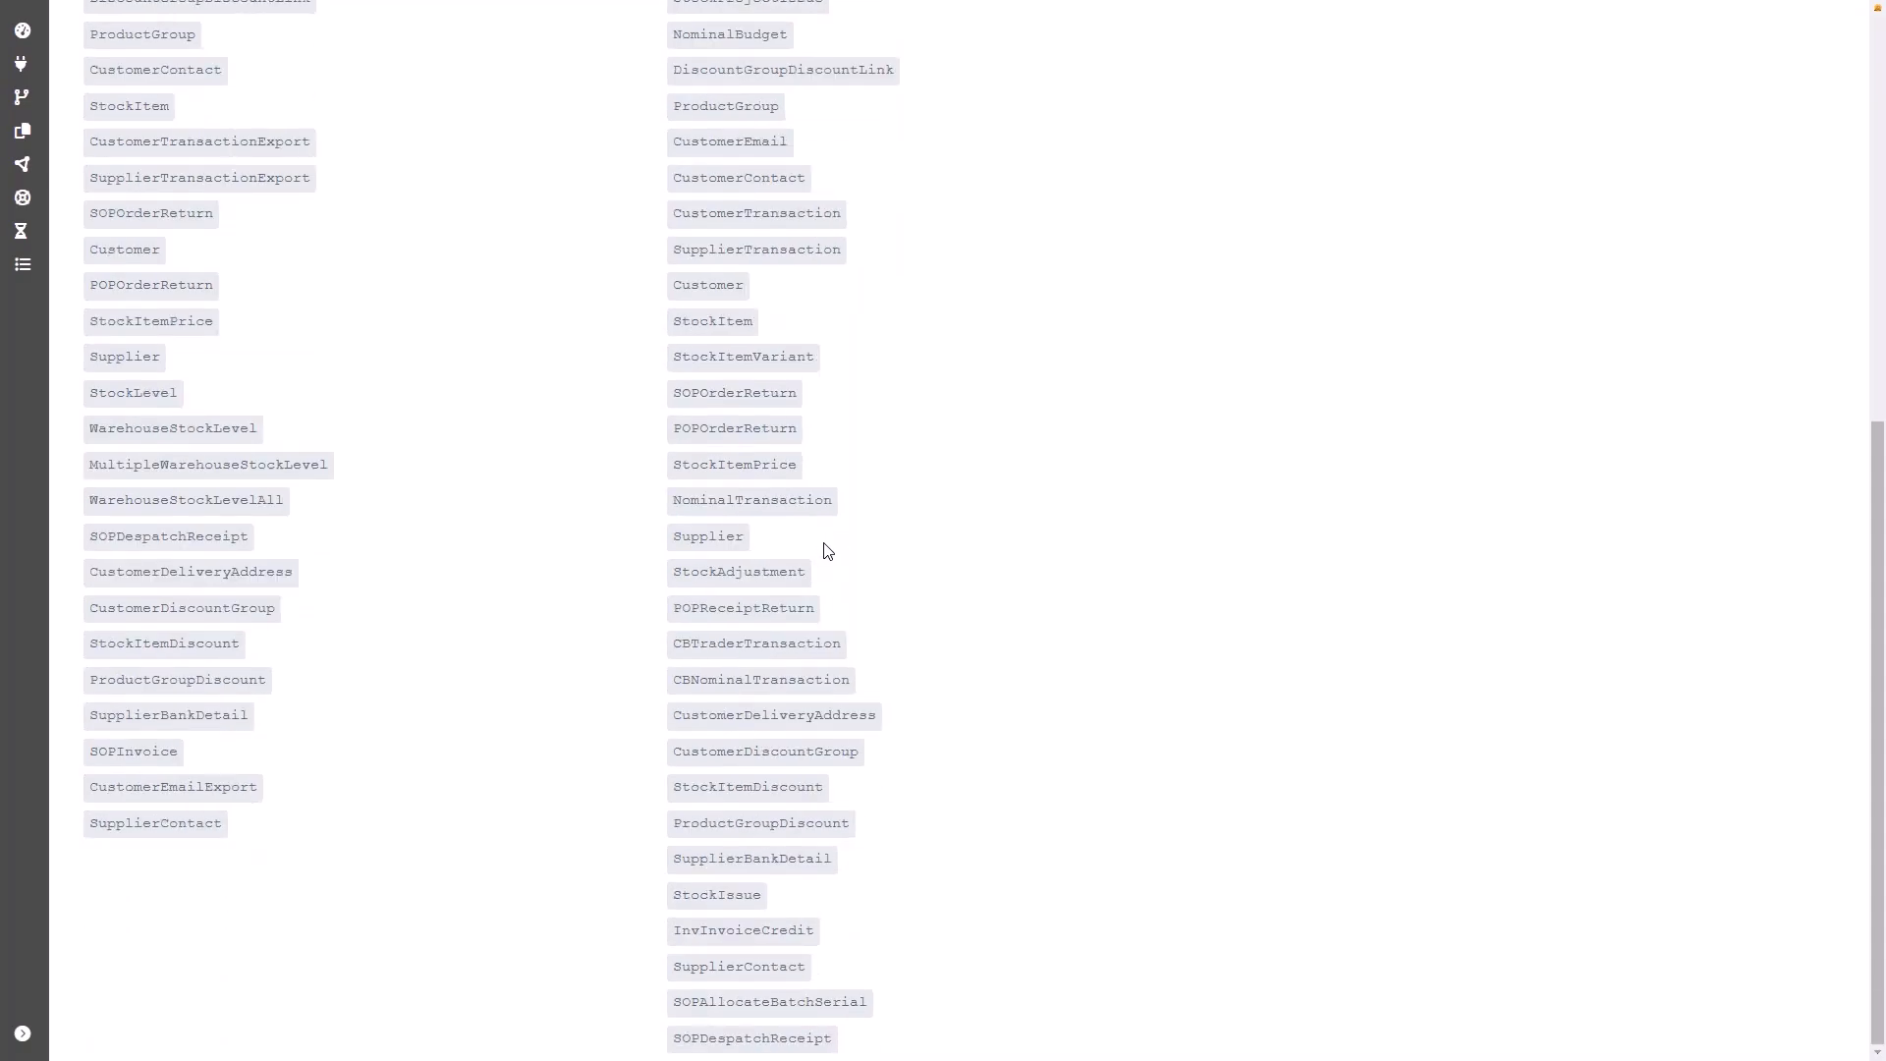
scroll(825, 550, "up", 7)
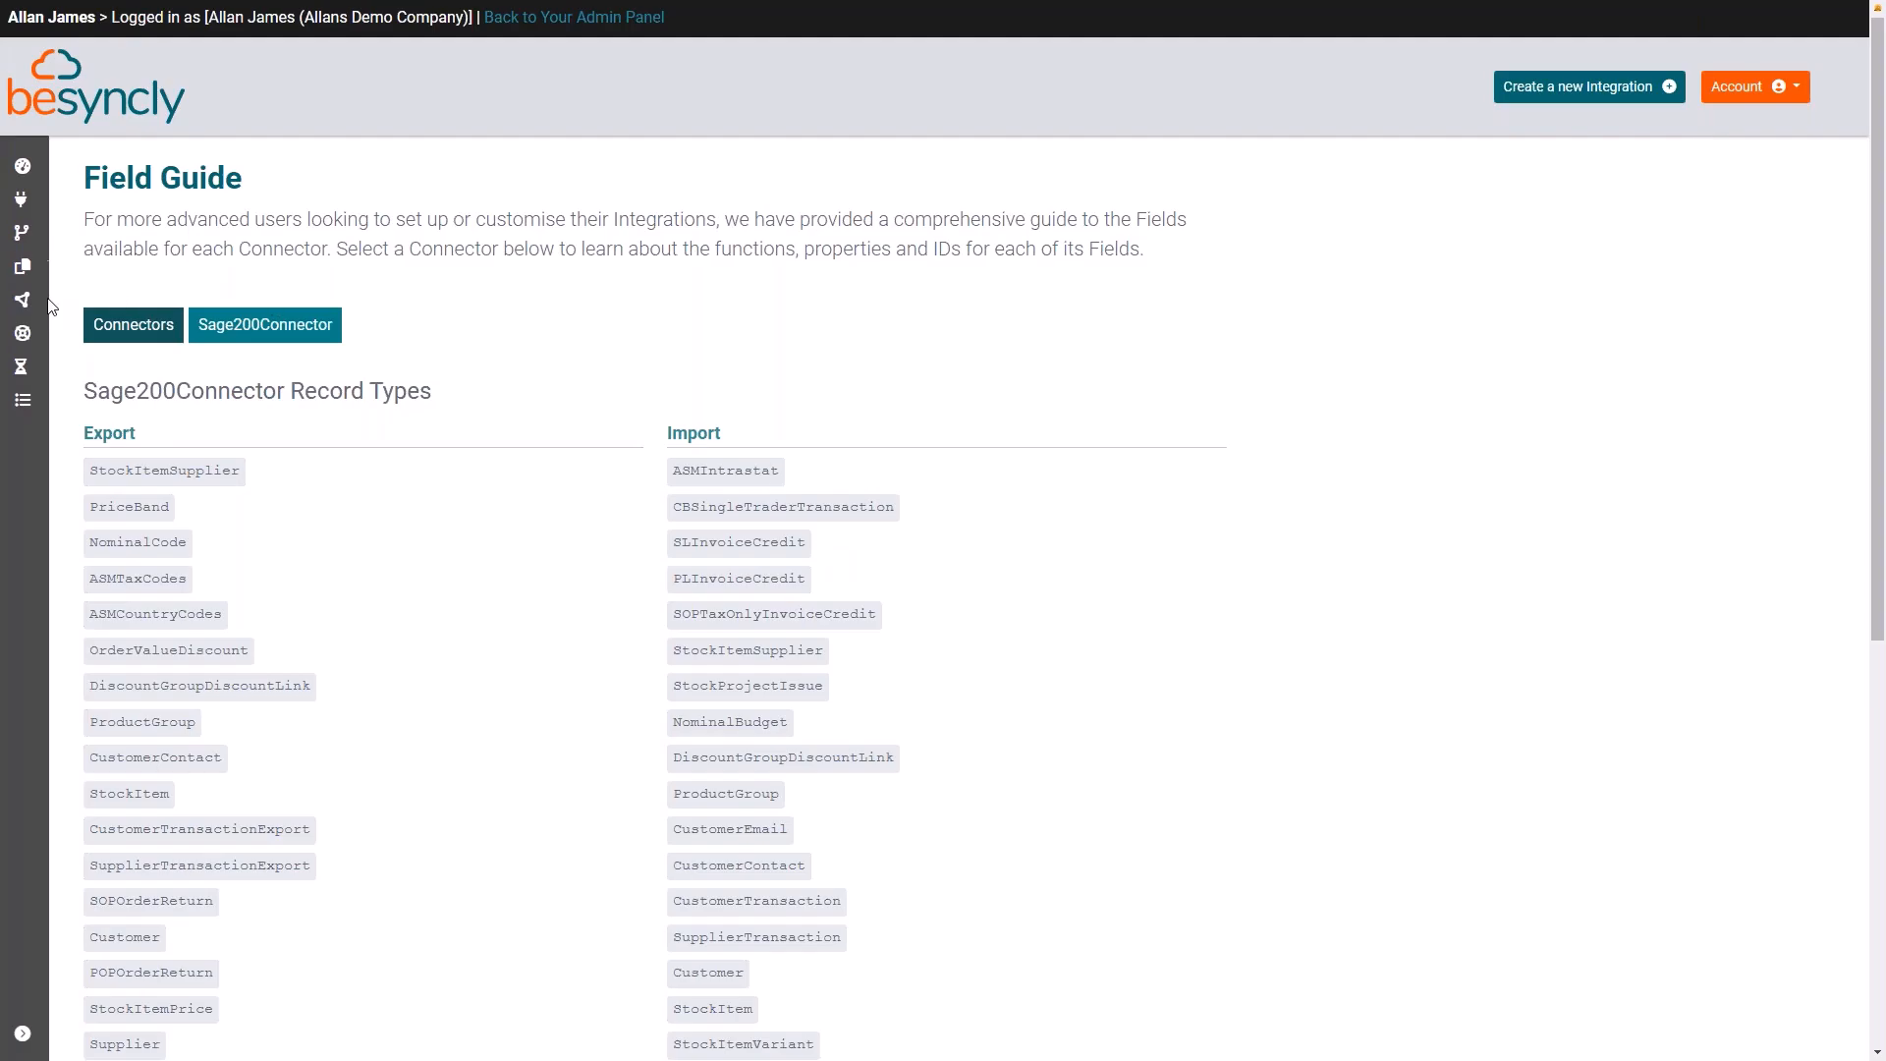
Step: Return to the Field Guide's connector list and view the Order export fields of the Shopify connector
mouse_move(59, 339)
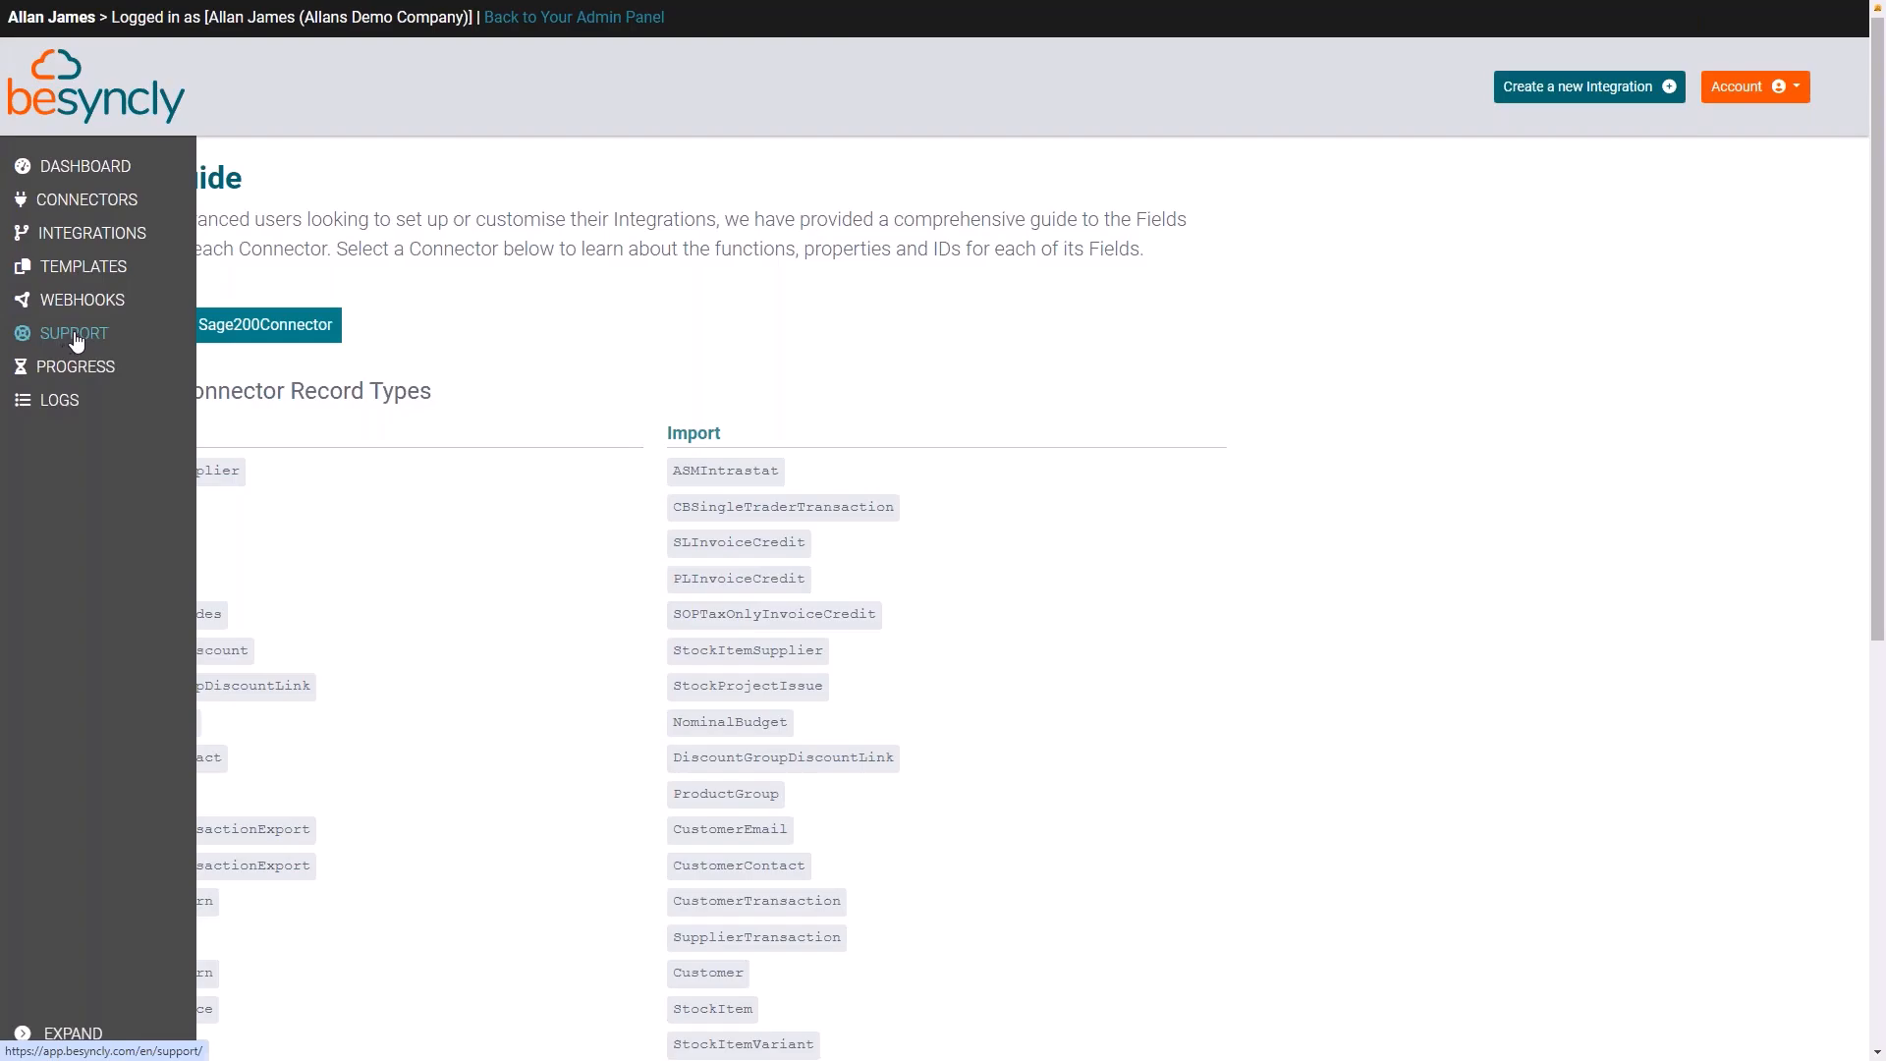
left_click(162, 324)
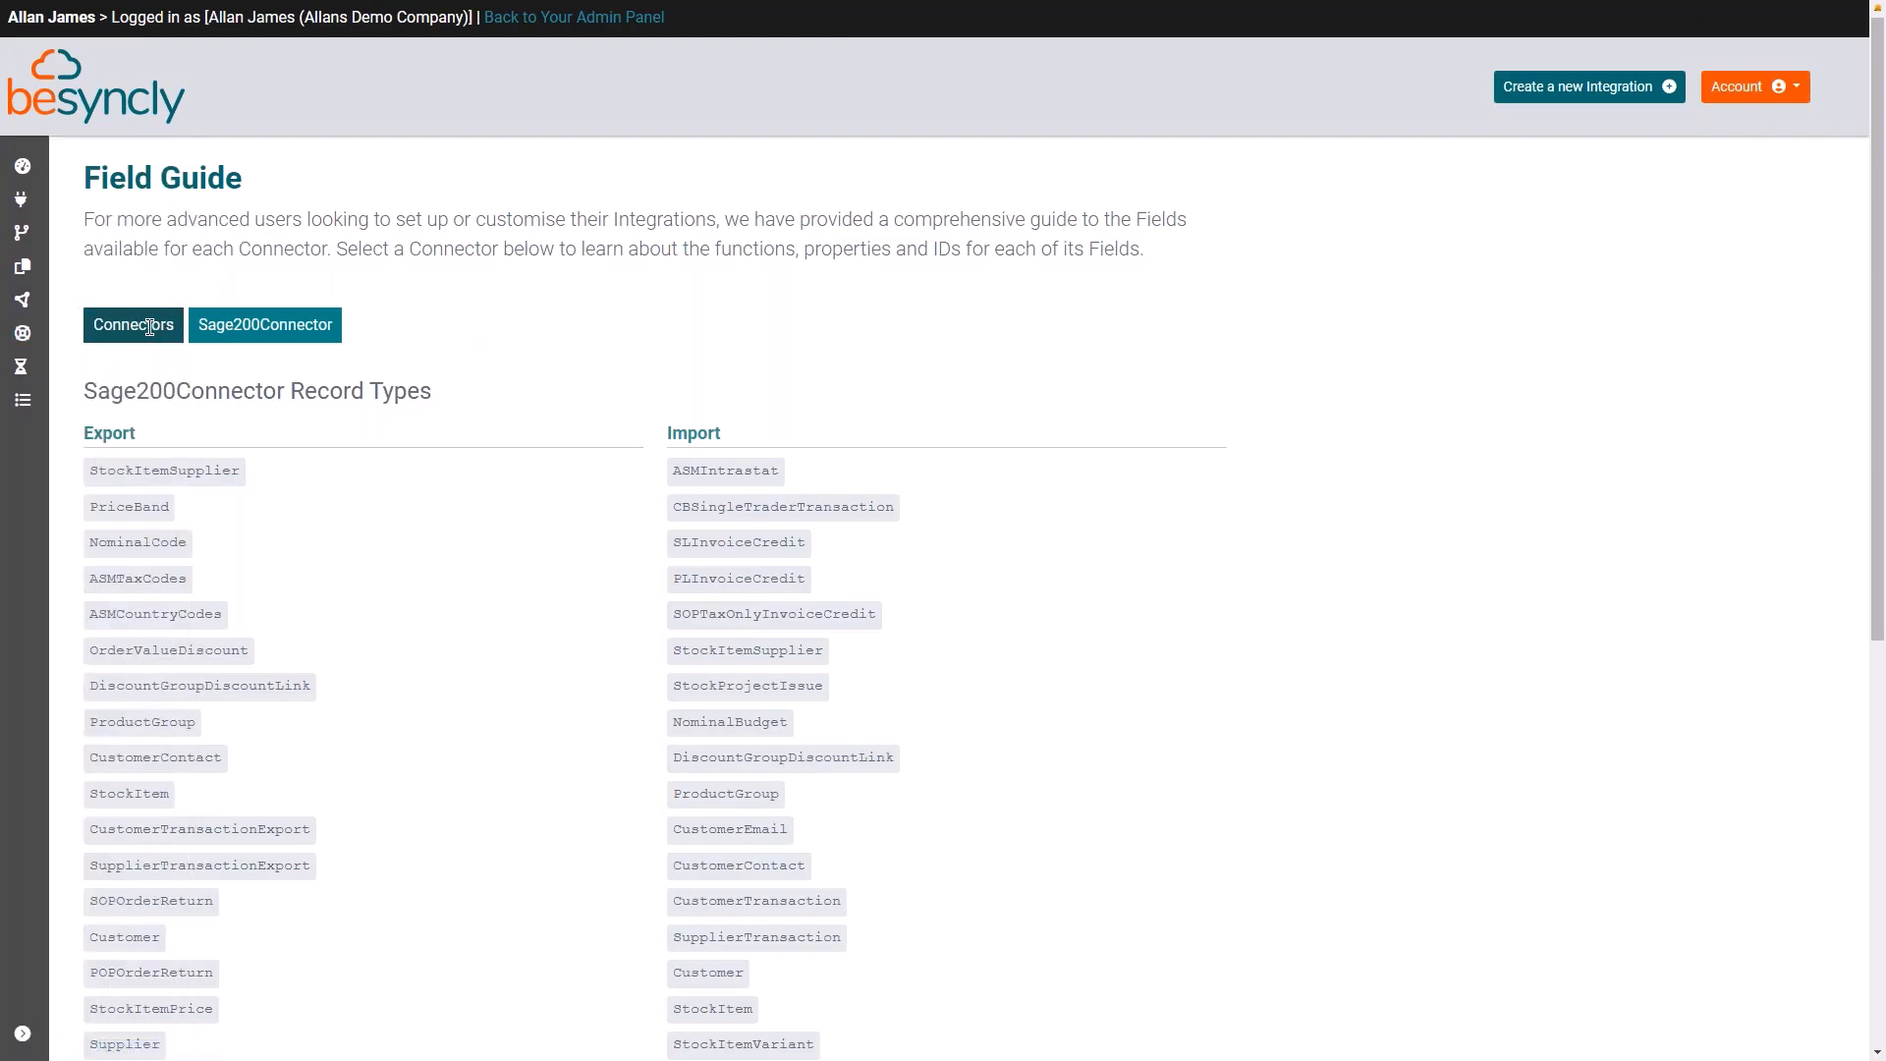
scroll(982, 639, "down", 4)
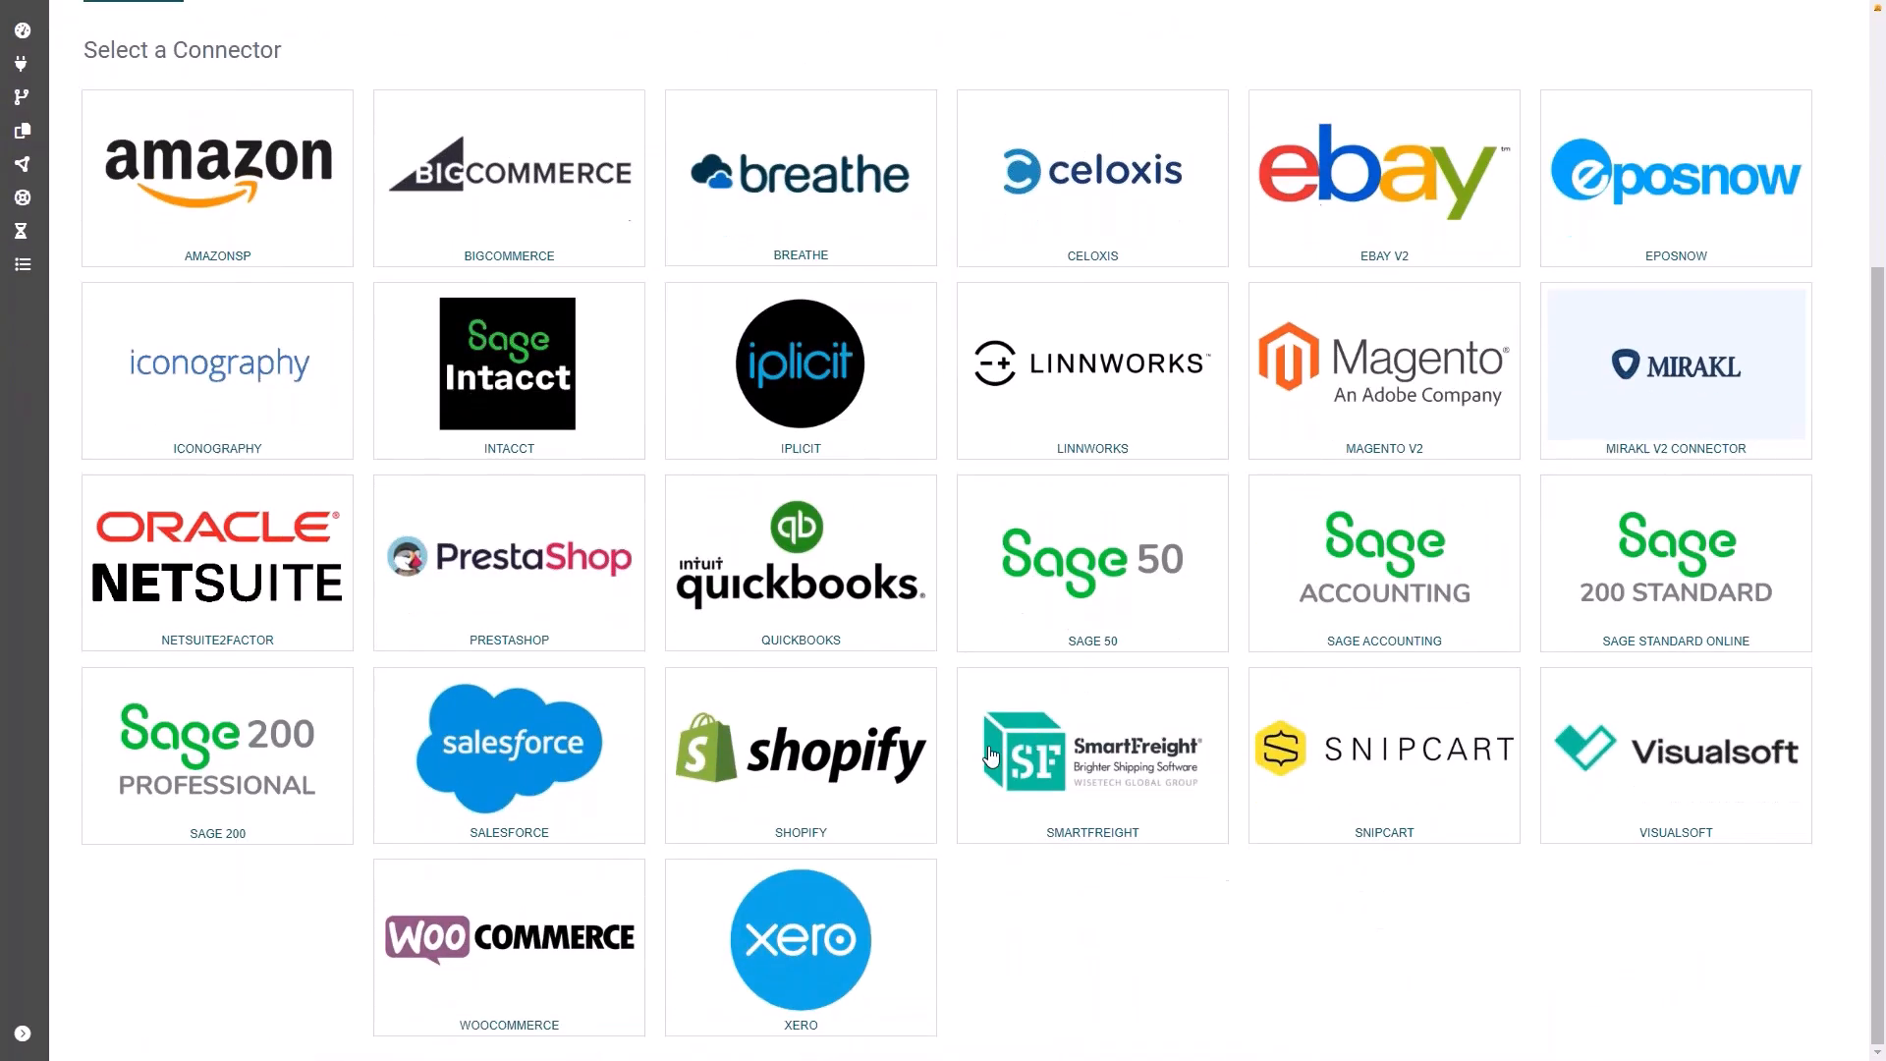
left_click(821, 761)
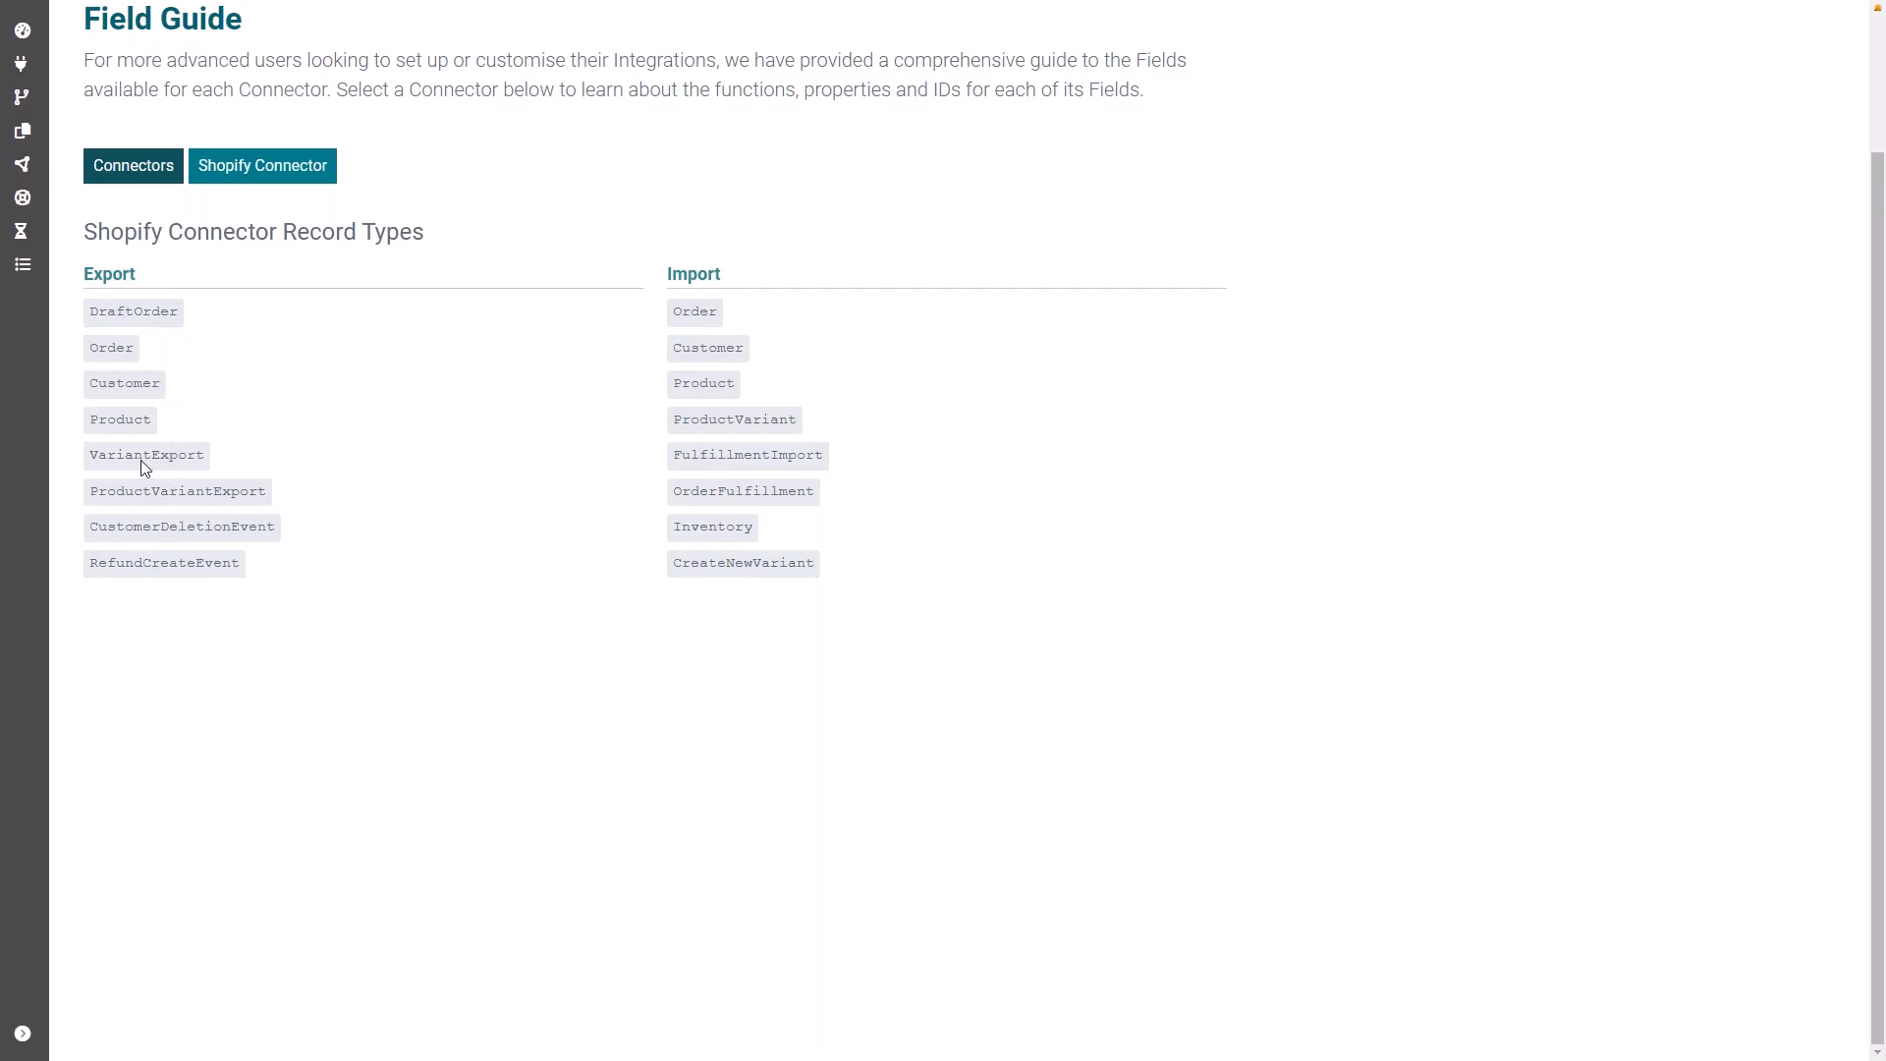
left_click(124, 353)
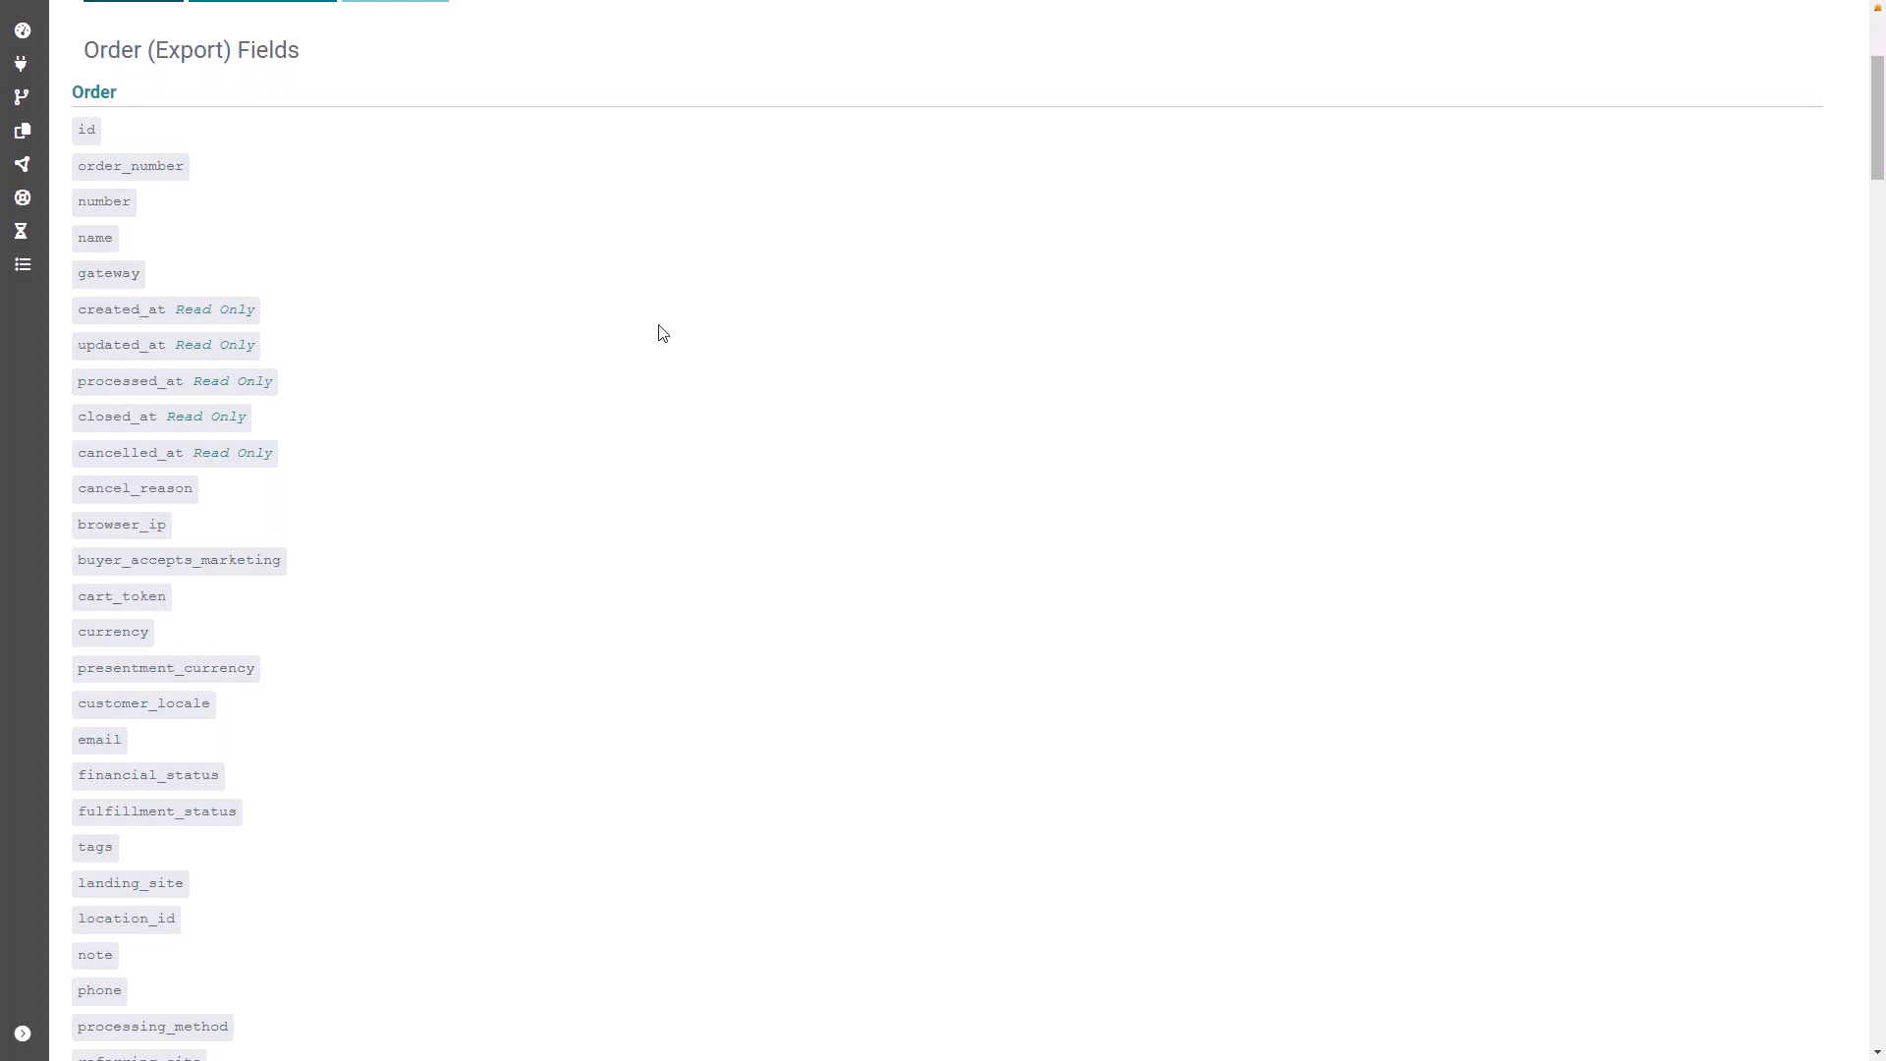
Step: Open the transaction logs, try to view the data of the latest Lunch & Learn Orders entry, and dismiss the message
mouse_move(14, 68)
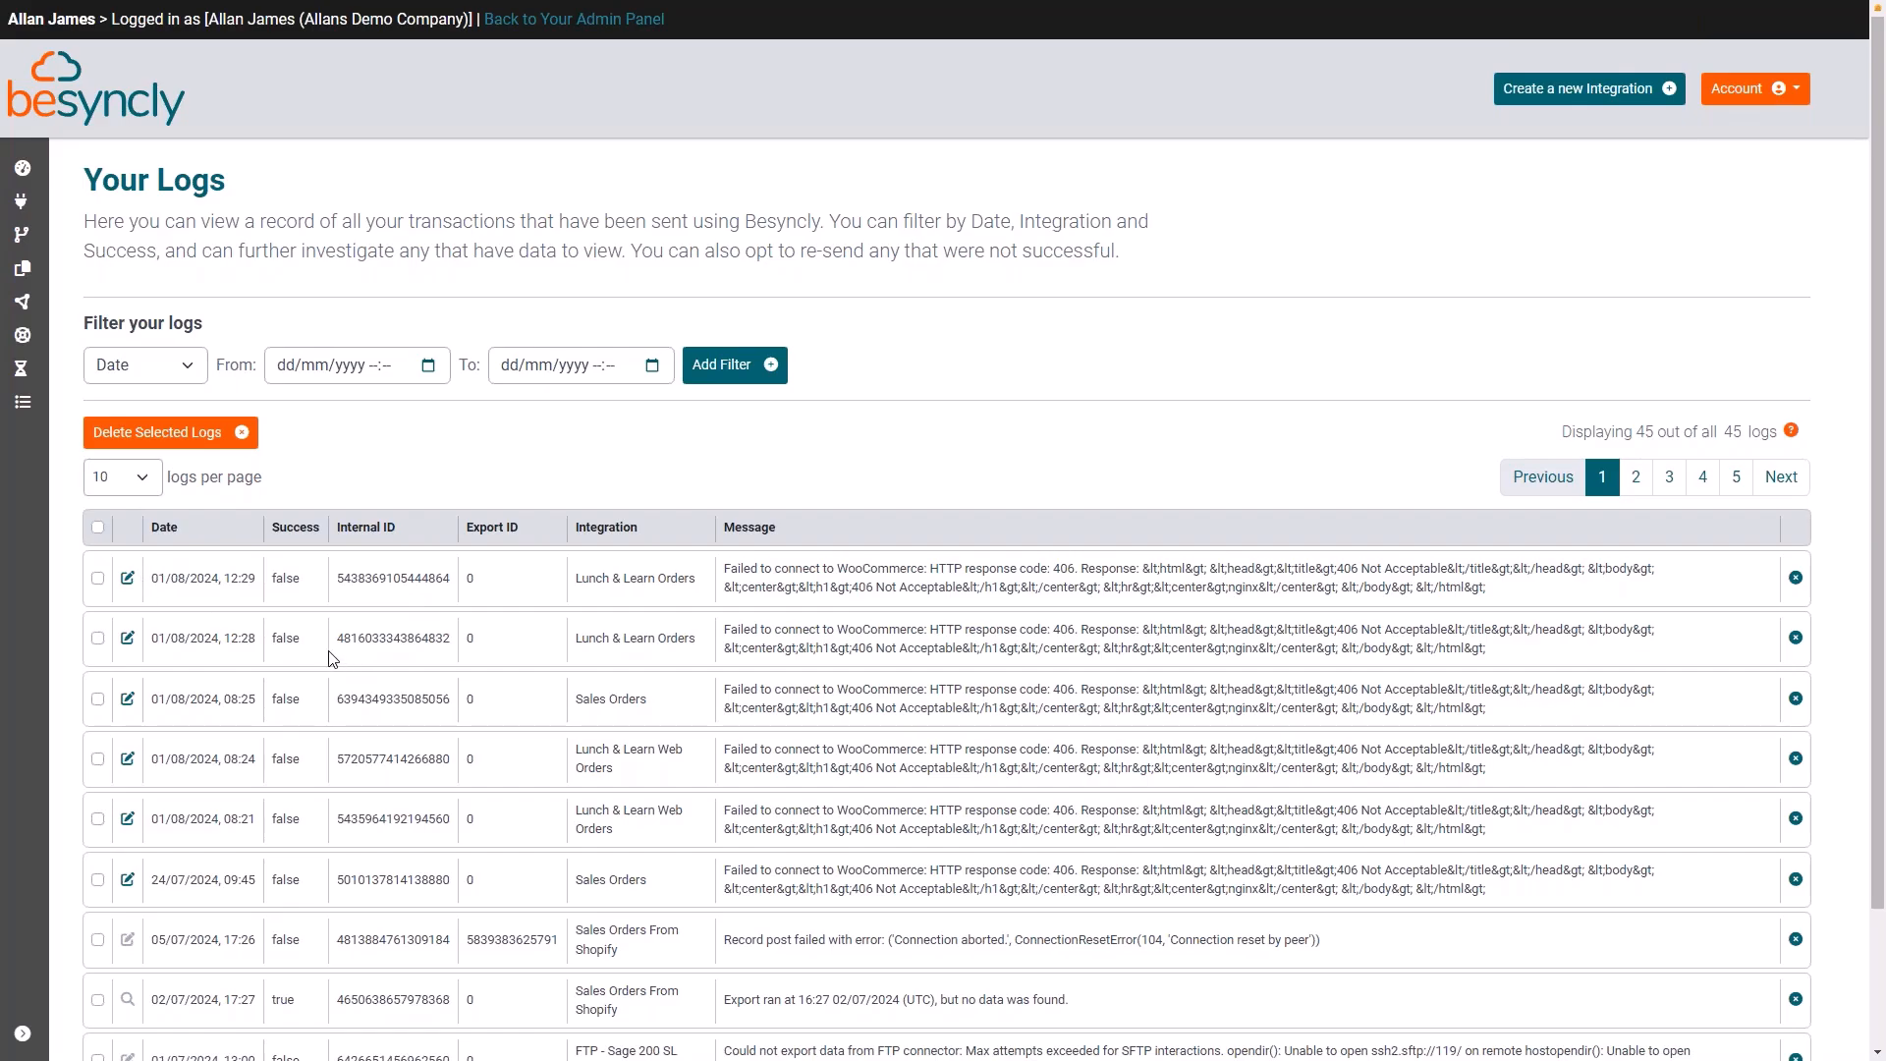
left_click(126, 582)
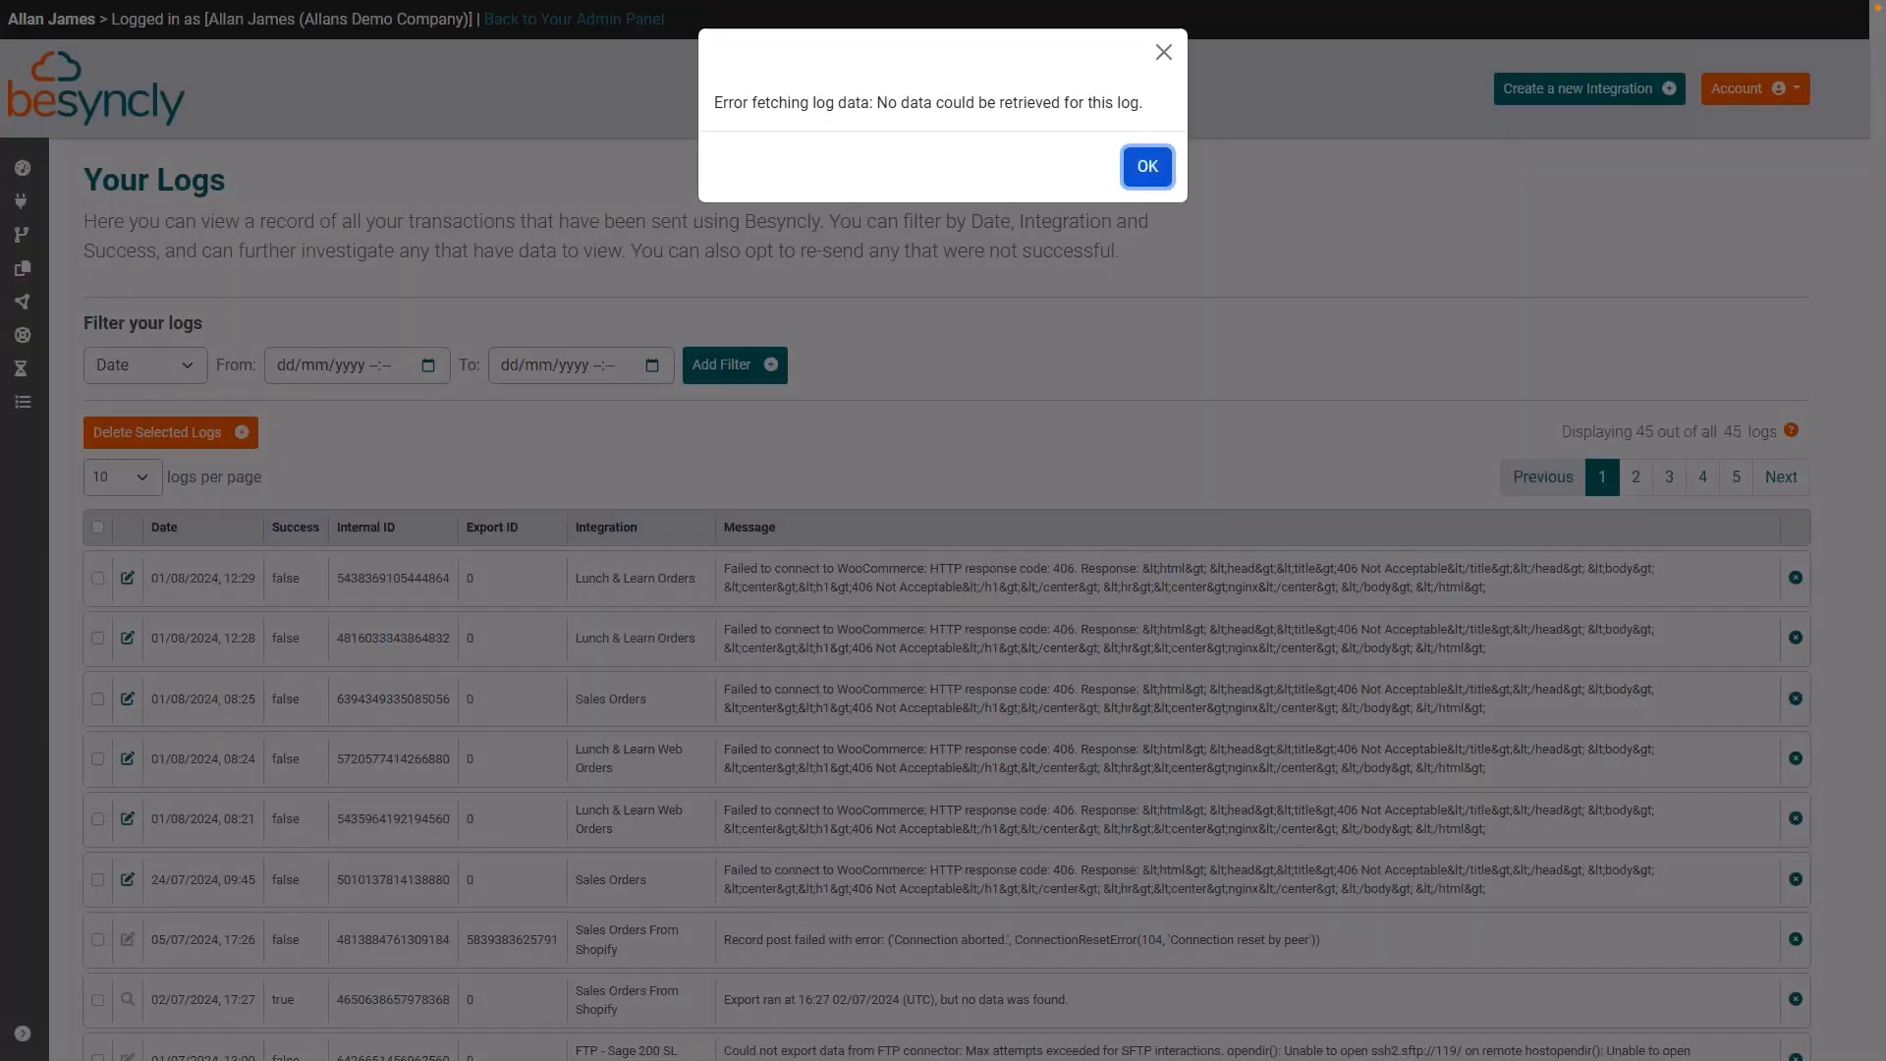
left_click(1141, 167)
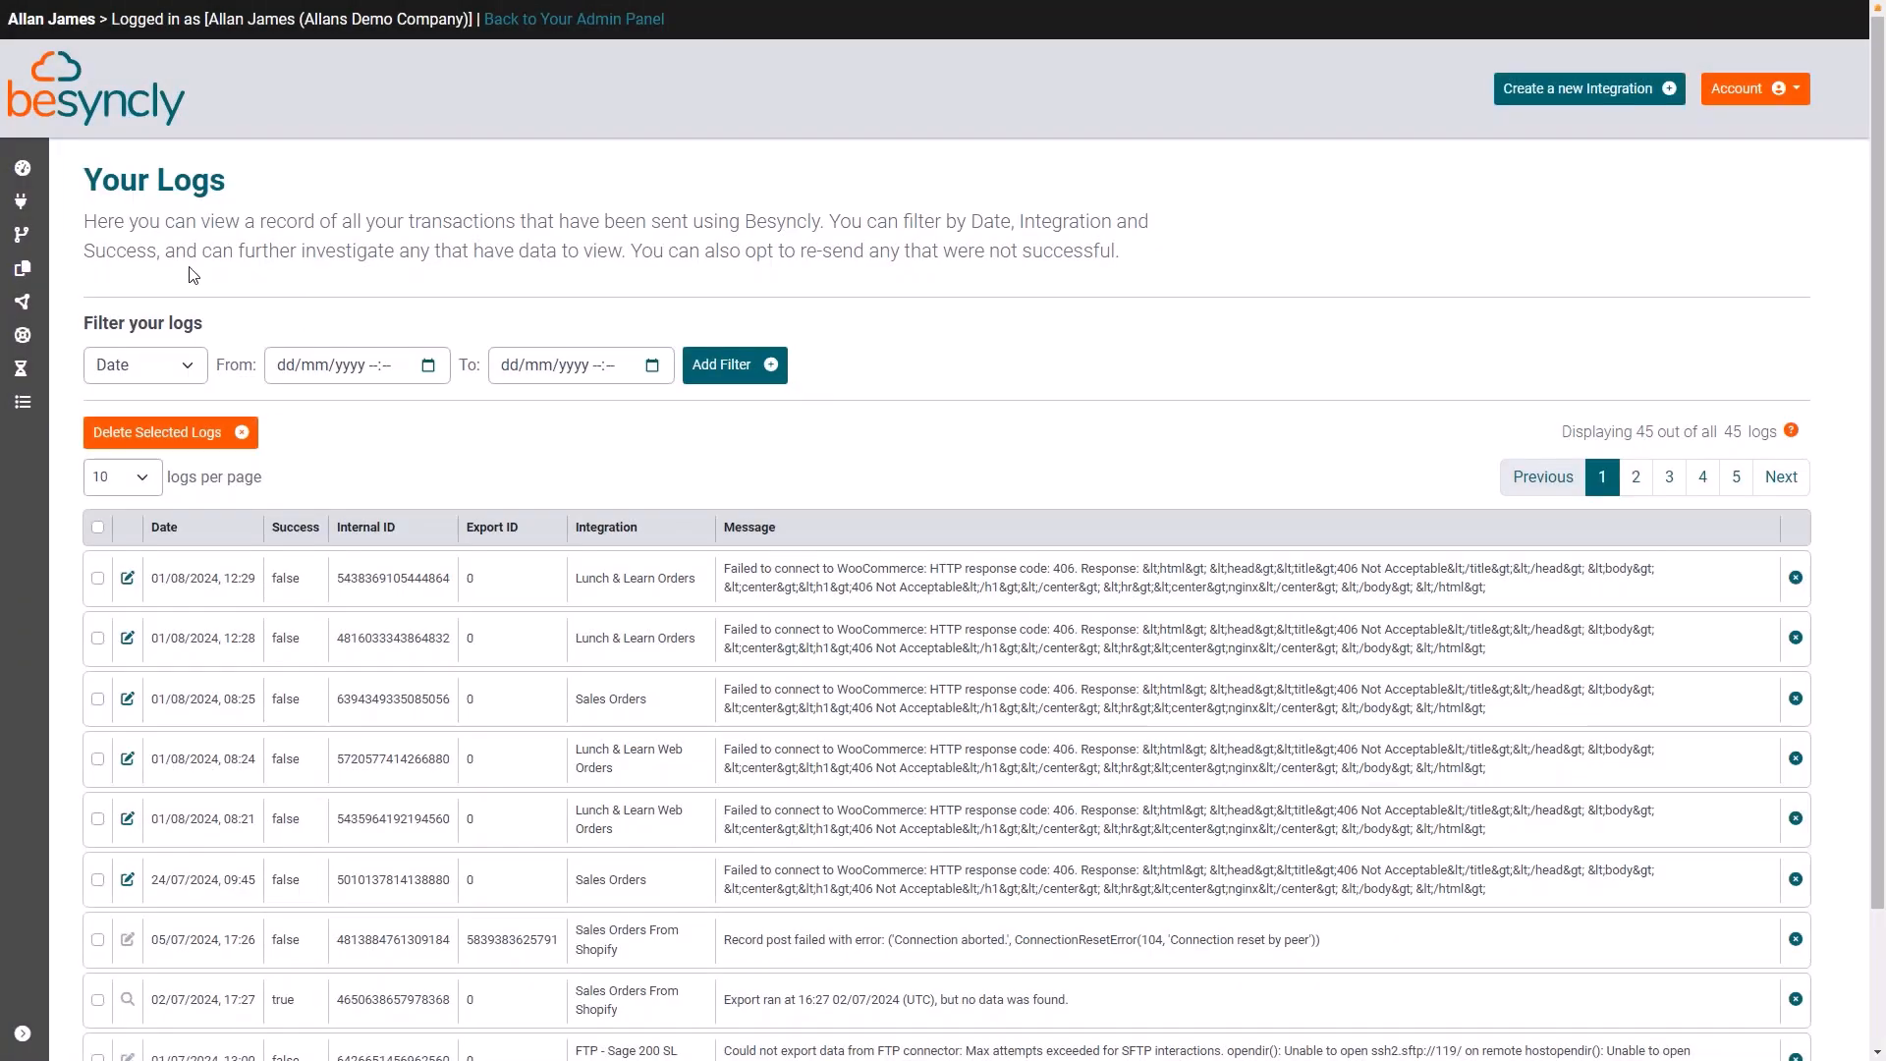
mouse_move(13, 168)
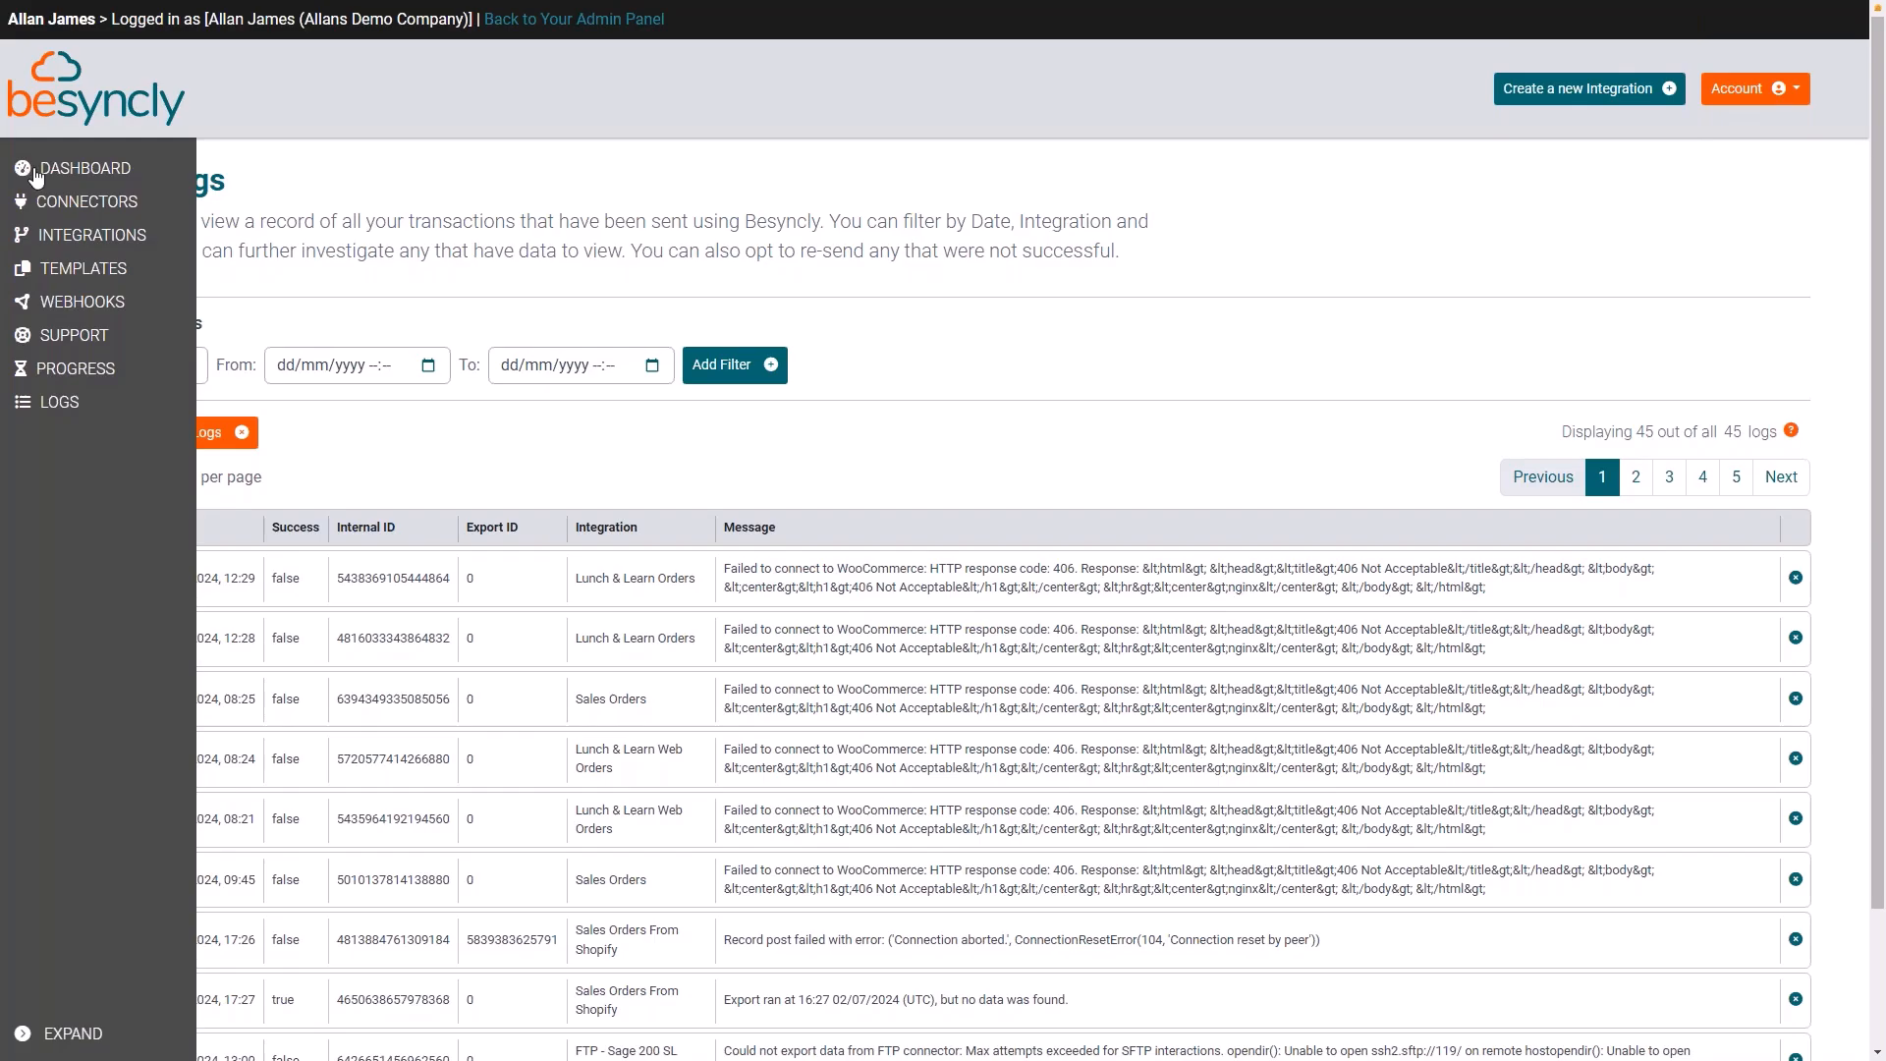